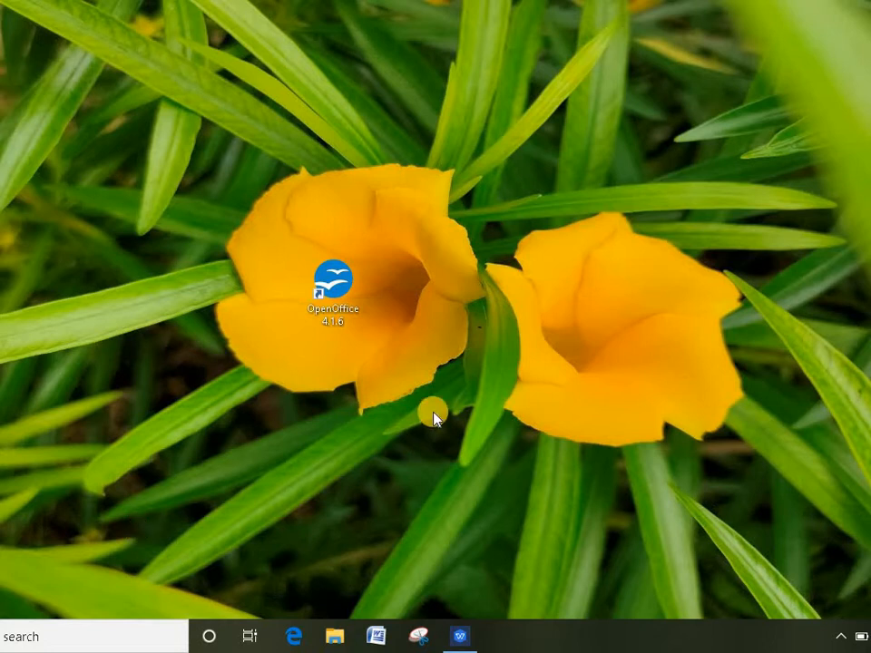
- Launch OpenOffice through the Windows Run prompt with the command soffice
key(super+r)
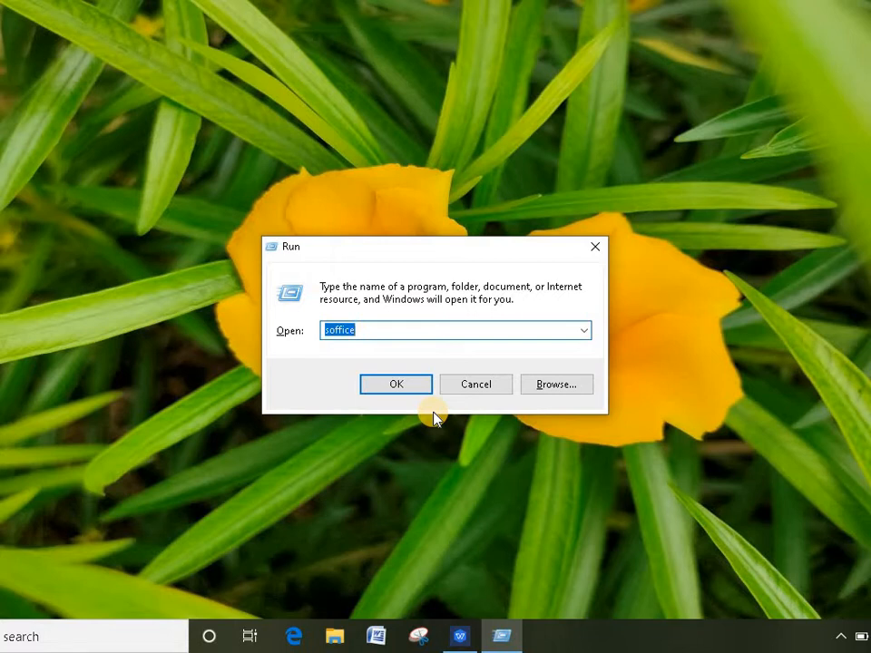
text(s)
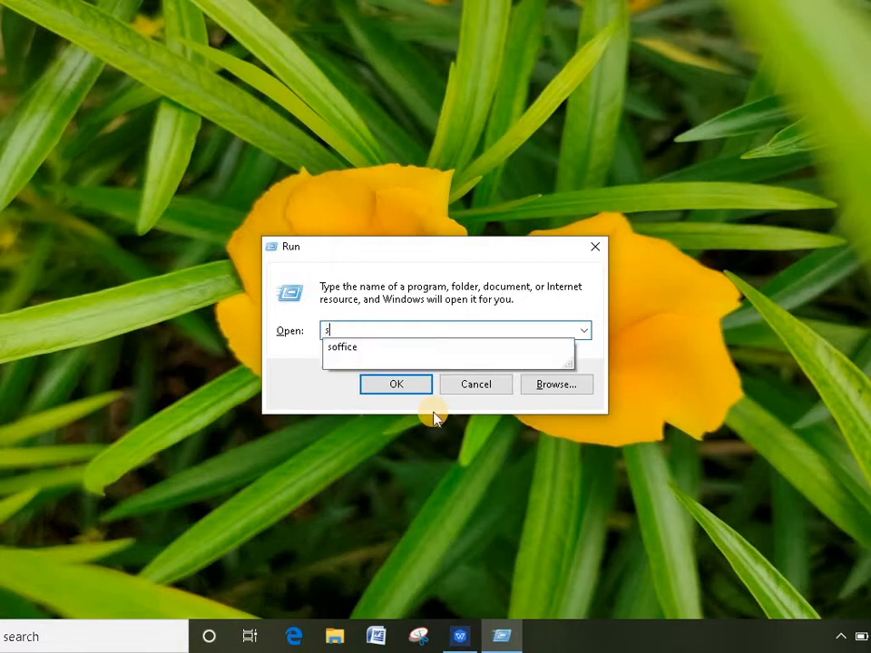
text(office)
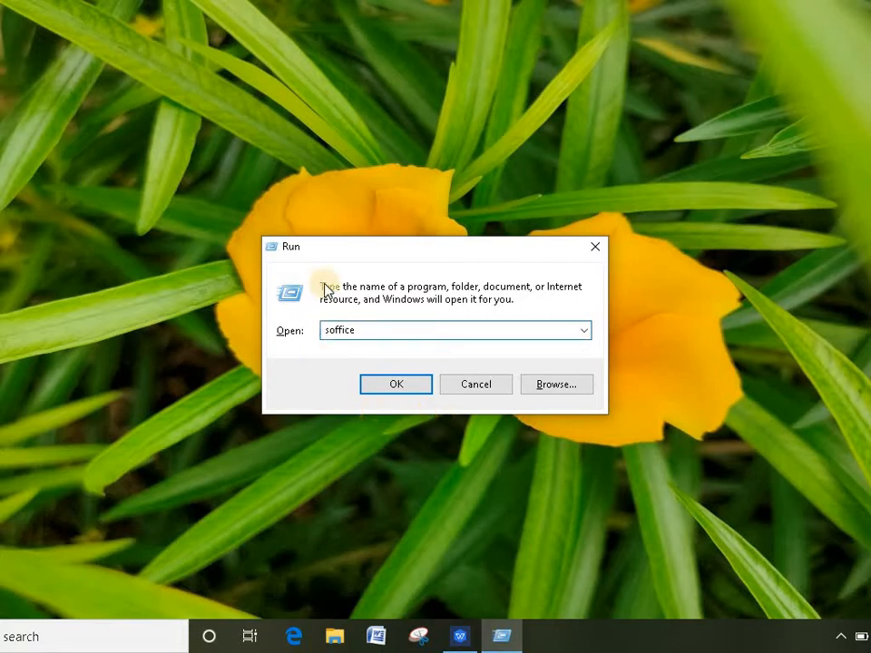
click(394, 388)
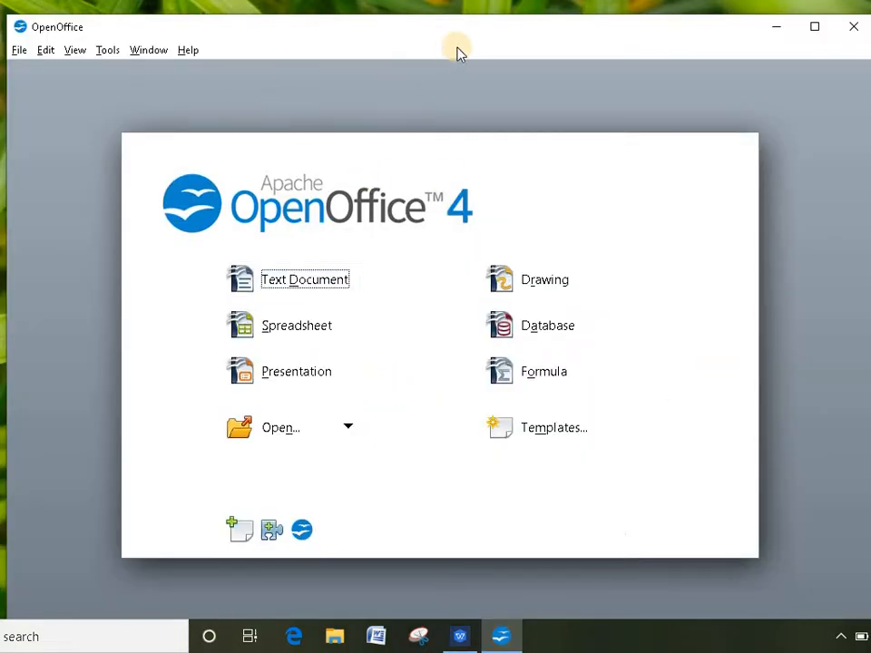
- Create a new text document and move its window so the whole workspace fits on the screen
click(306, 286)
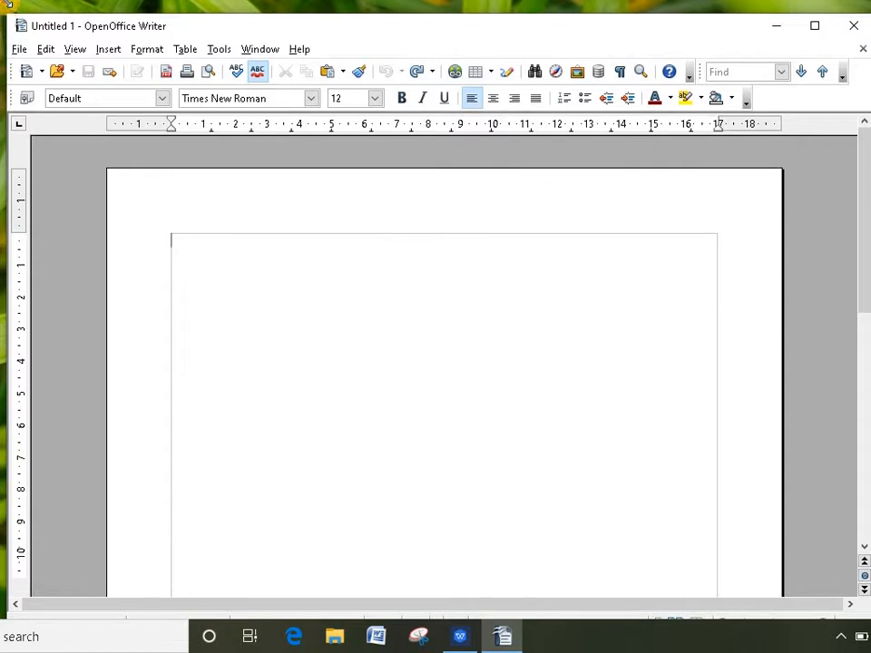
drag(4, 13, 0, 0)
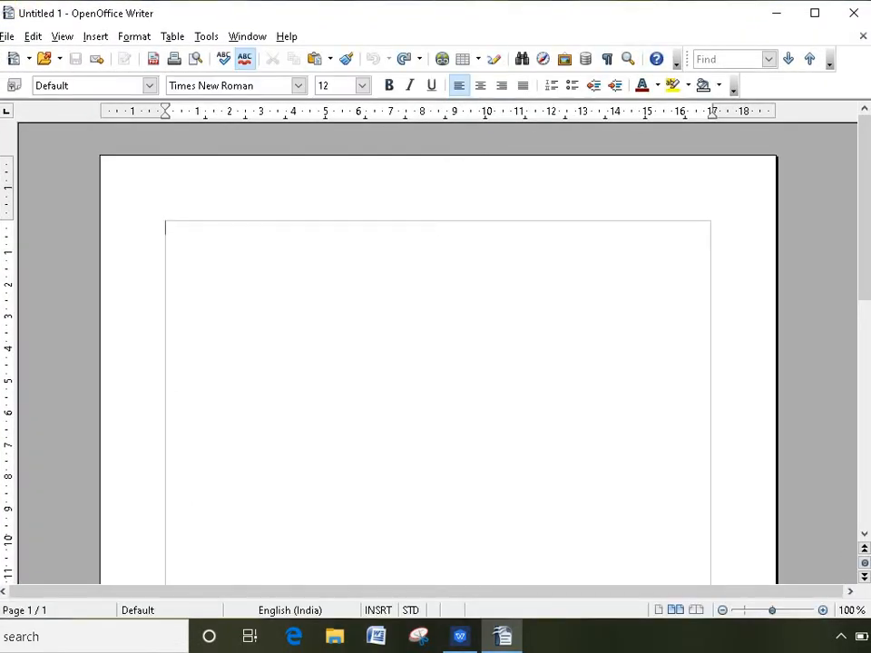
mouse_move(0, 0)
mouse_down()
mouse_move(14, 5)
mouse_move(1, 0)
mouse_up()
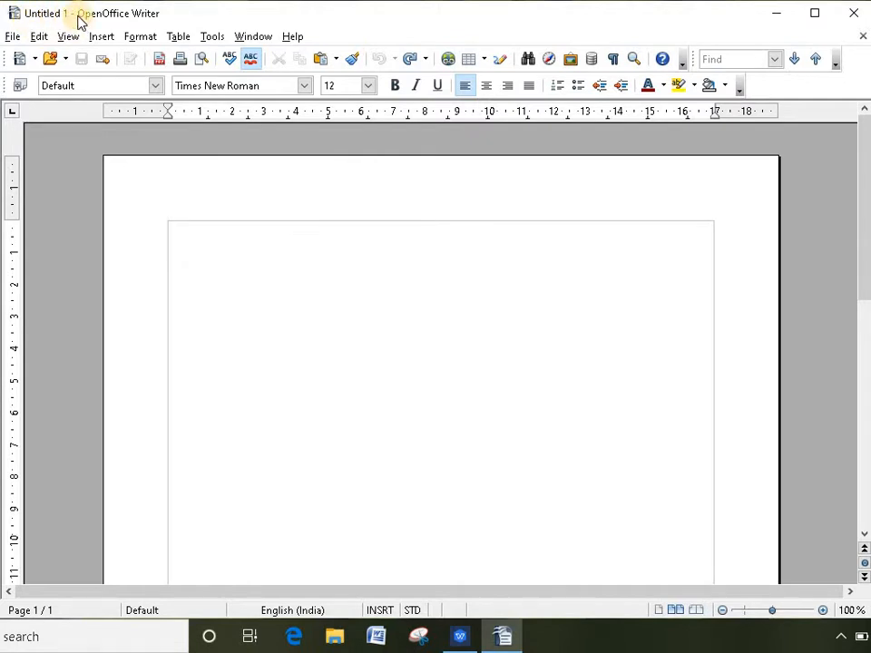
mouse_move(80, 18)
mouse_down()
mouse_move(114, 20)
mouse_move(79, 18)
mouse_up()
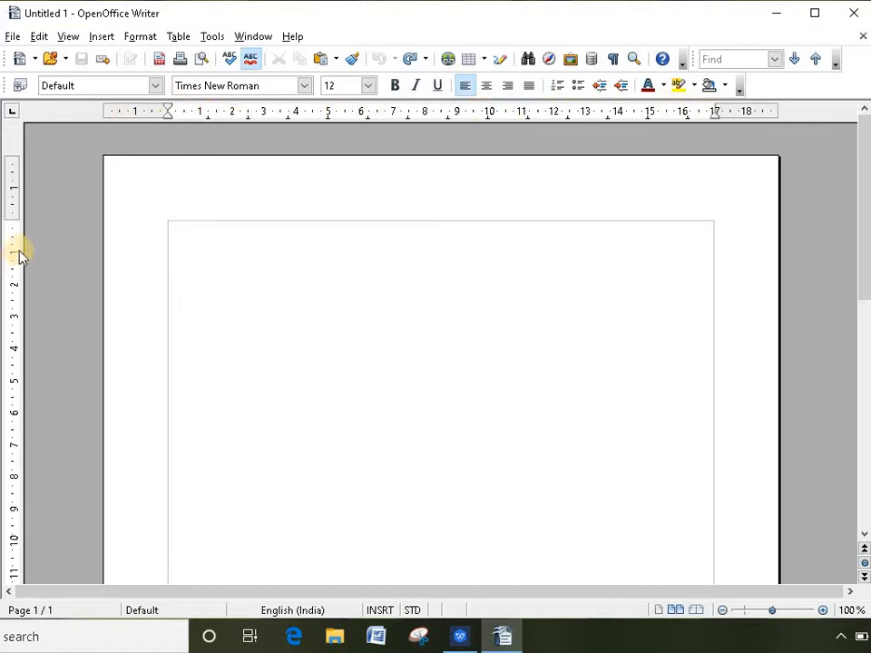
click(13, 113)
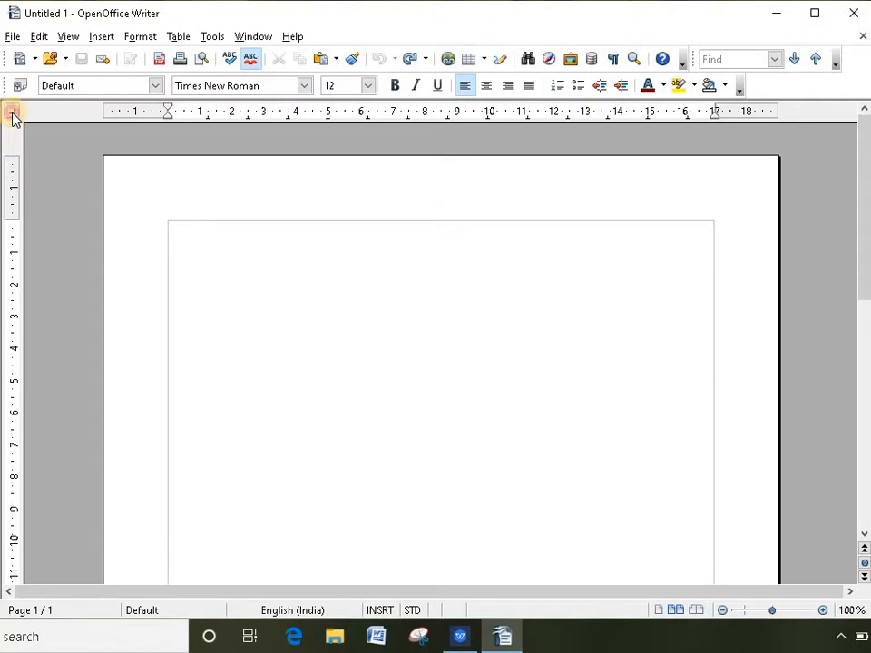
click(13, 116)
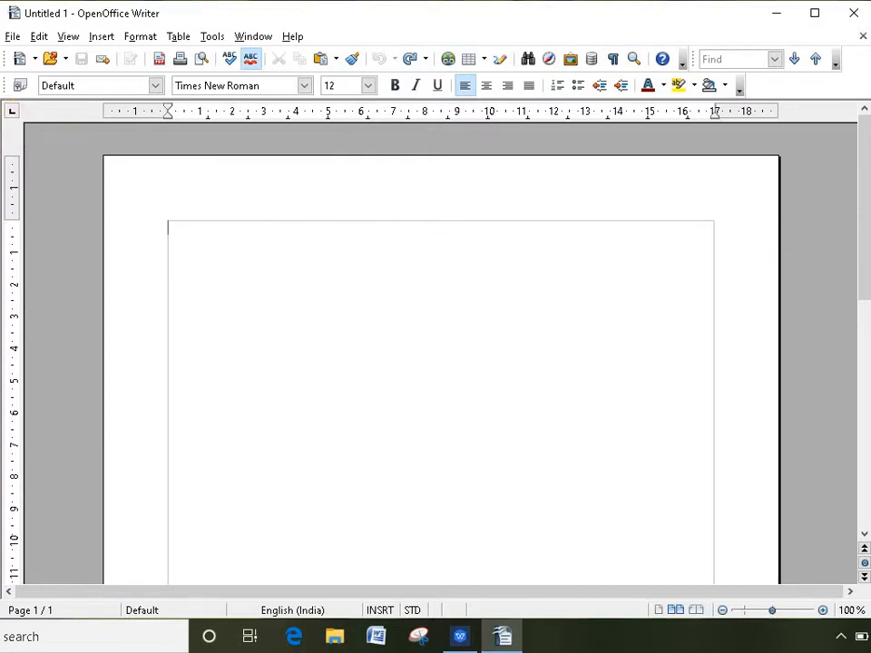
- Look over the blank page at different scroll positions and zoom levels, ending at 110% zoom
drag(863, 188, 850, 169)
drag(345, 594, 302, 453)
scroll(308, 436, up, 5)
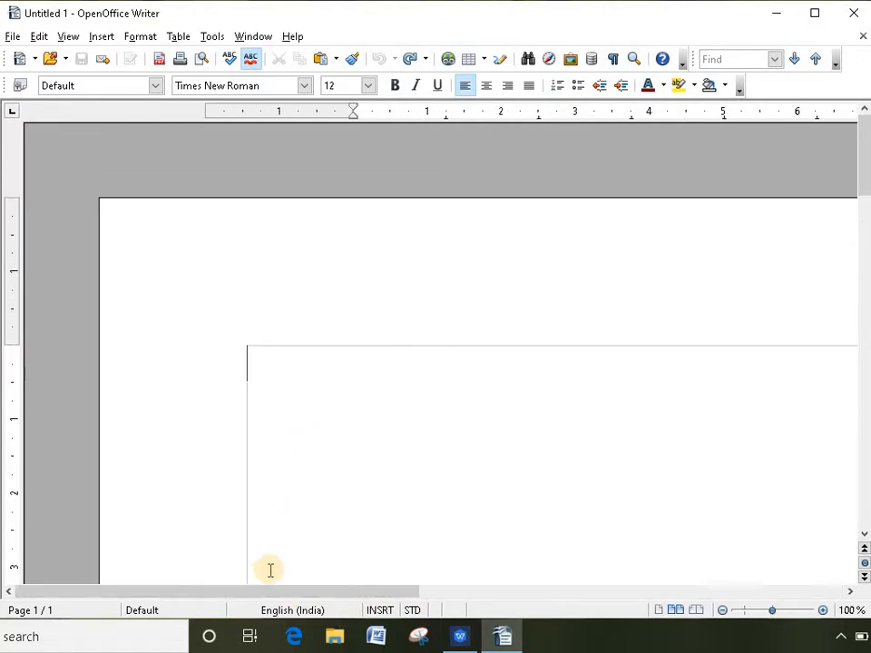
drag(264, 591, 155, 586)
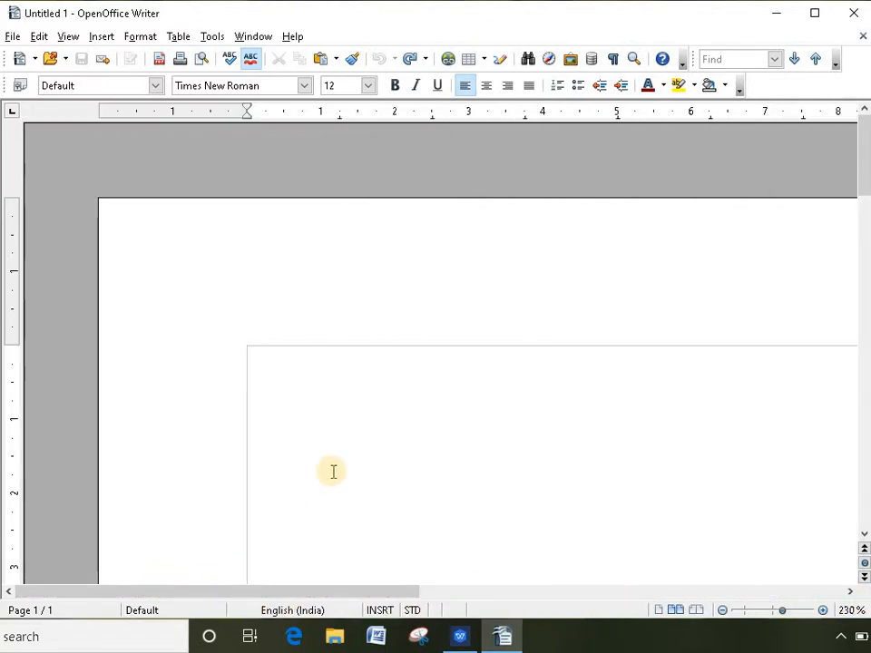
scroll(324, 405, down, 3)
scroll(325, 404, down, 3)
scroll(325, 404, up, 2)
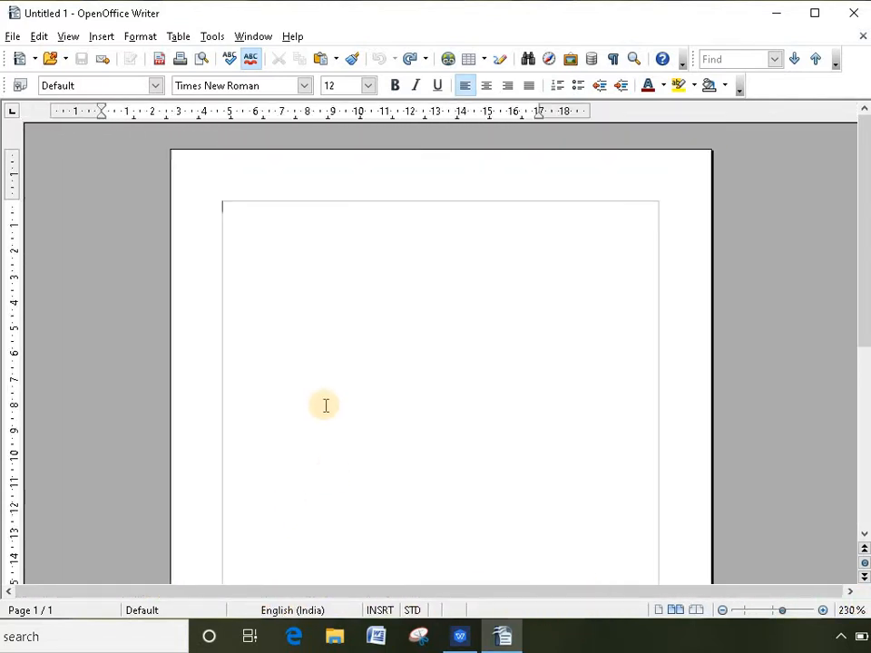
scroll(325, 404, up, 1)
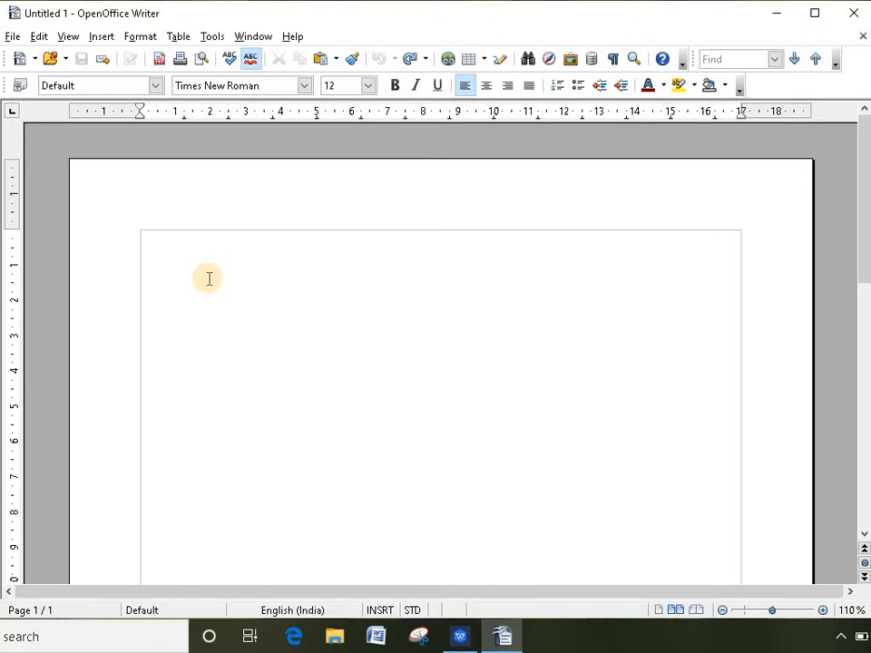
- Fill the document with three paragraphs of sample text beginning "On the Insert tab, the galleries include items"
text(On the Insert tab, the galleries include items that are designed to coordinate with the overall look of your document. You can use these galleries to insert tables, headers, footers, lists, cover pages, and other document building blocks. When you create pictures, charts, or diagrams, they also coordinate with your current document look. You can easily change the formatting of selected text in the document text by choosing a look for the selected text from the Quick Styles gallery on the Home tab. You can also format text directly by using the other controls on the Home tab. Most controls offer a choice of using the look from the current theme or using a format that you specify directly. To change the overall look of your document, choose new Theme elements on the Page Layout tab. To change the looks available in the Quick Style gallery, use the Change Current Quick Style Set command. Both the Themes gallery and the Quick Styles gallery provide reset commands so that you can always restore the look of your document to the original contained in your current template.)
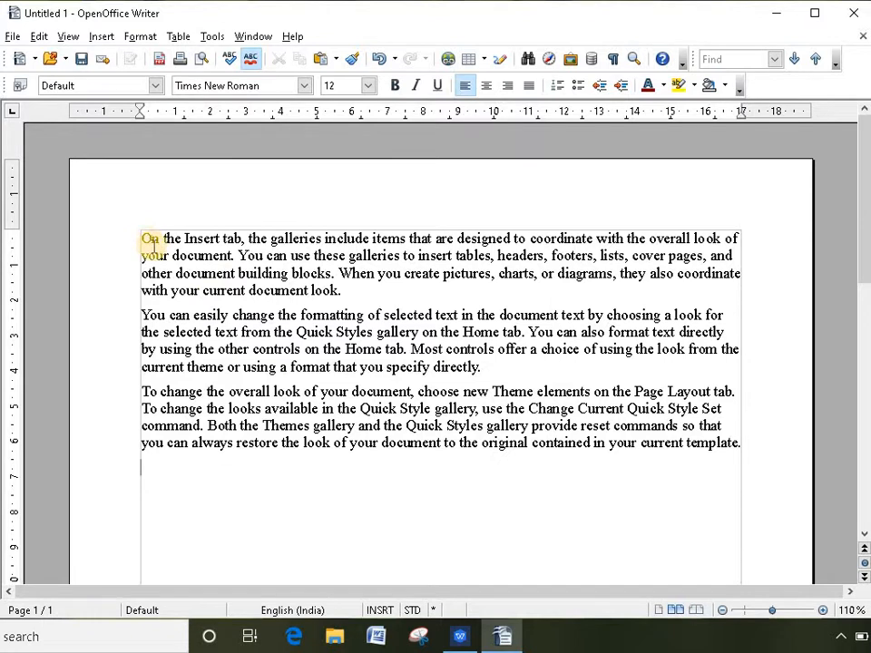
click(12, 37)
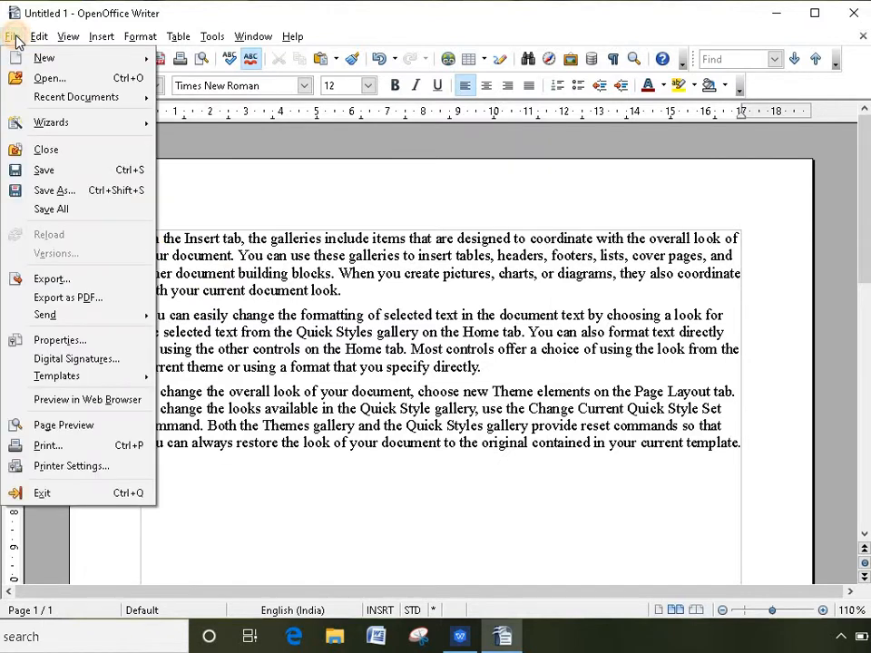
click(54, 191)
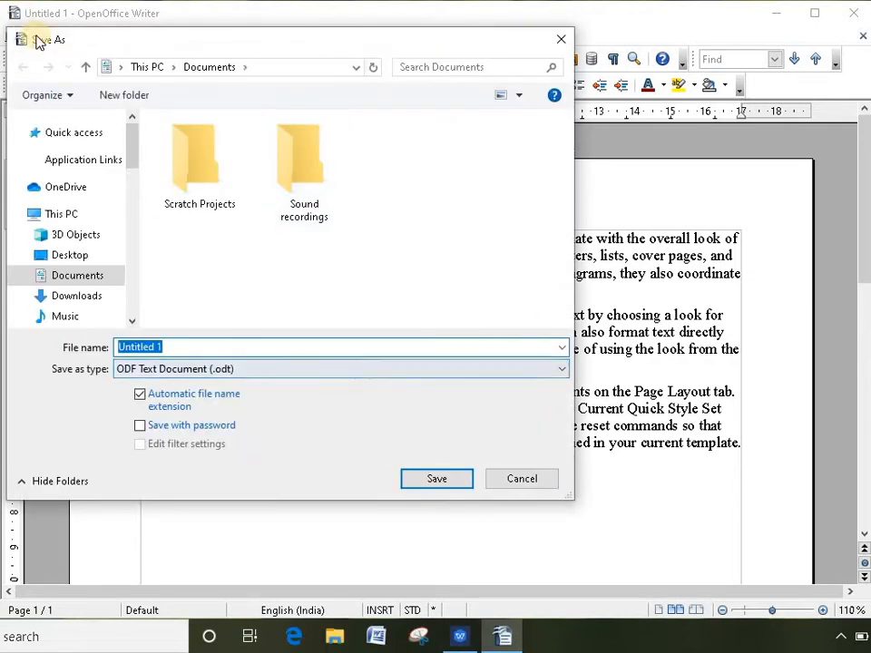
drag(114, 39, 166, 49)
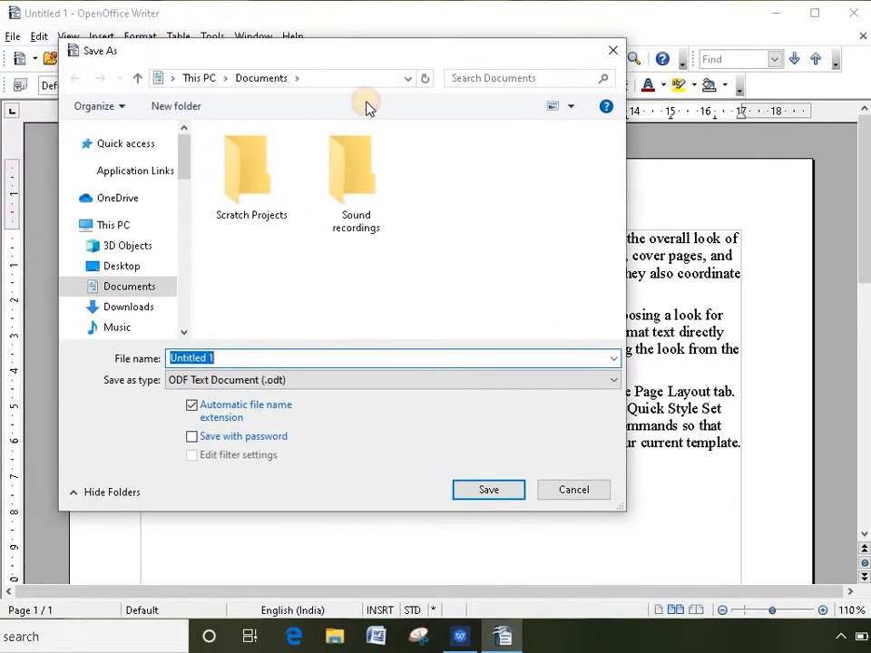
click(613, 51)
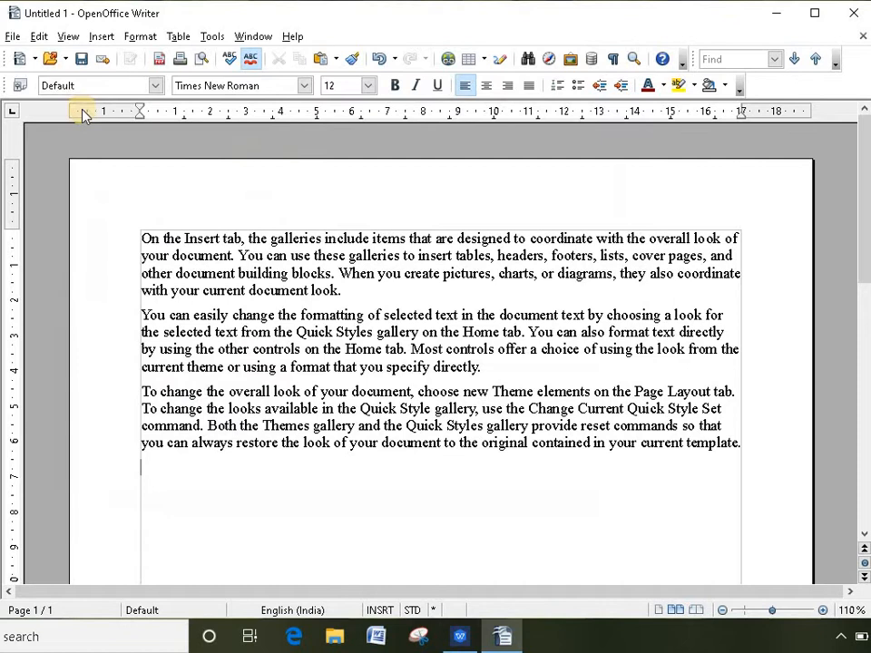
click(12, 36)
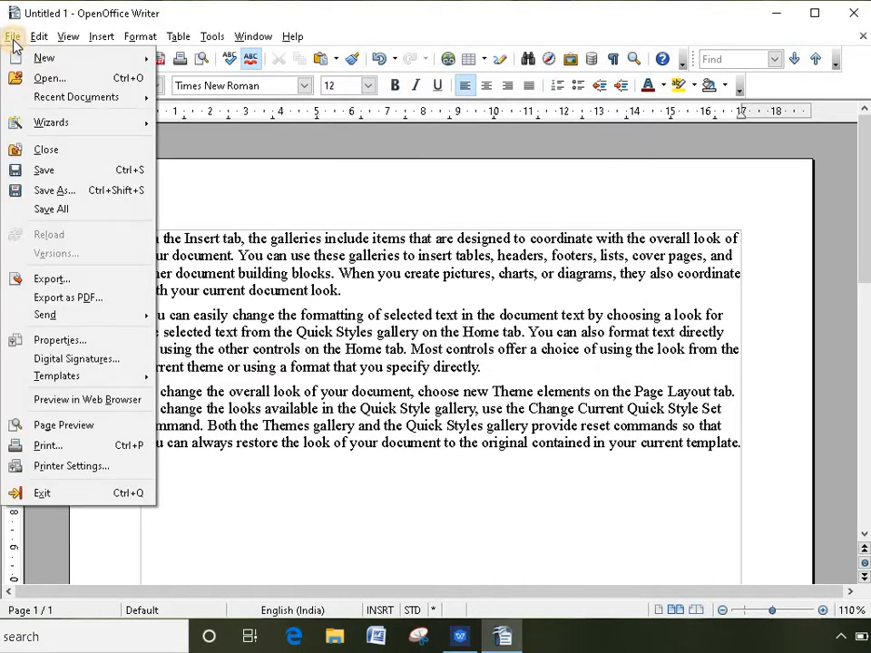
click(39, 170)
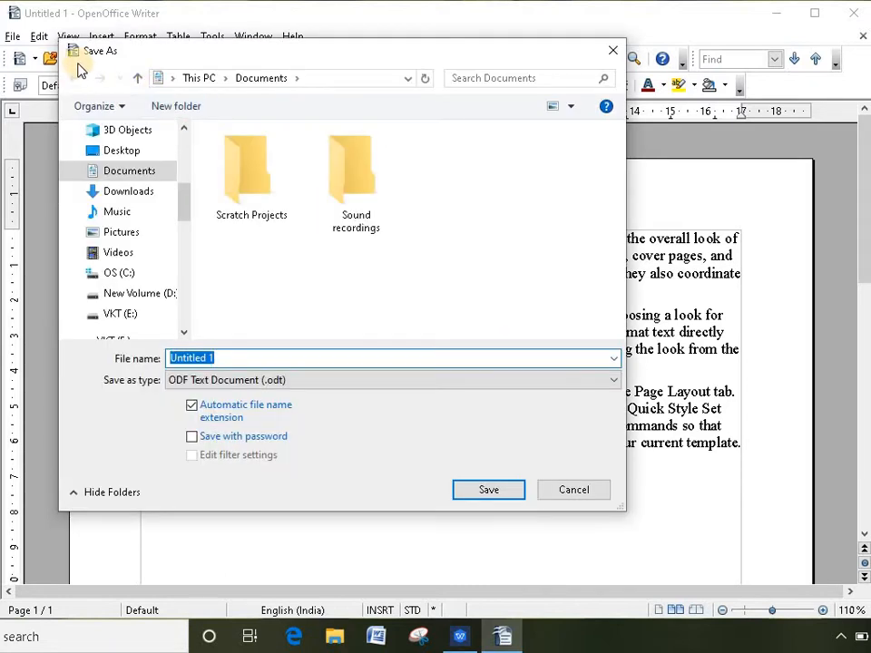
click(614, 55)
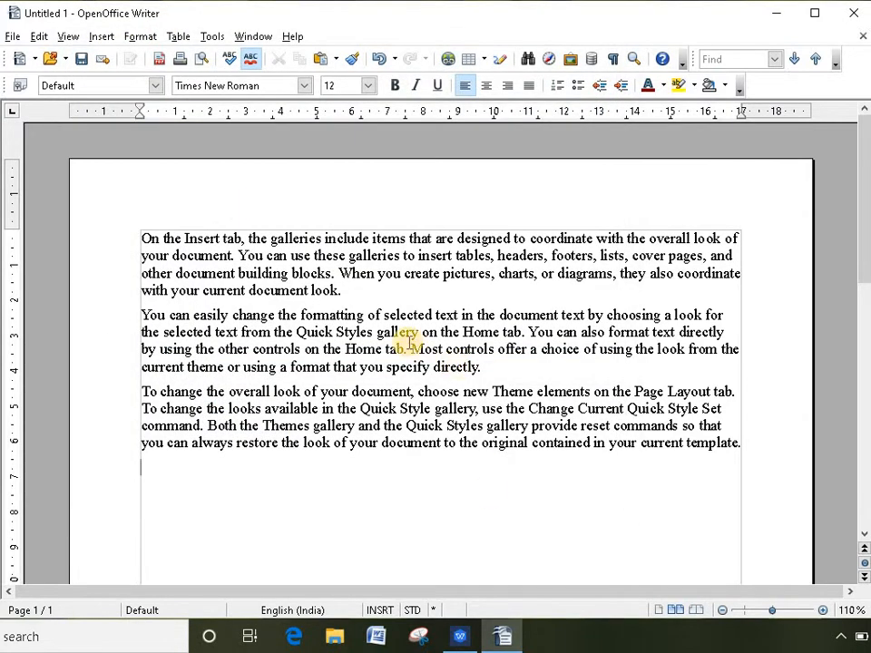
click(11, 37)
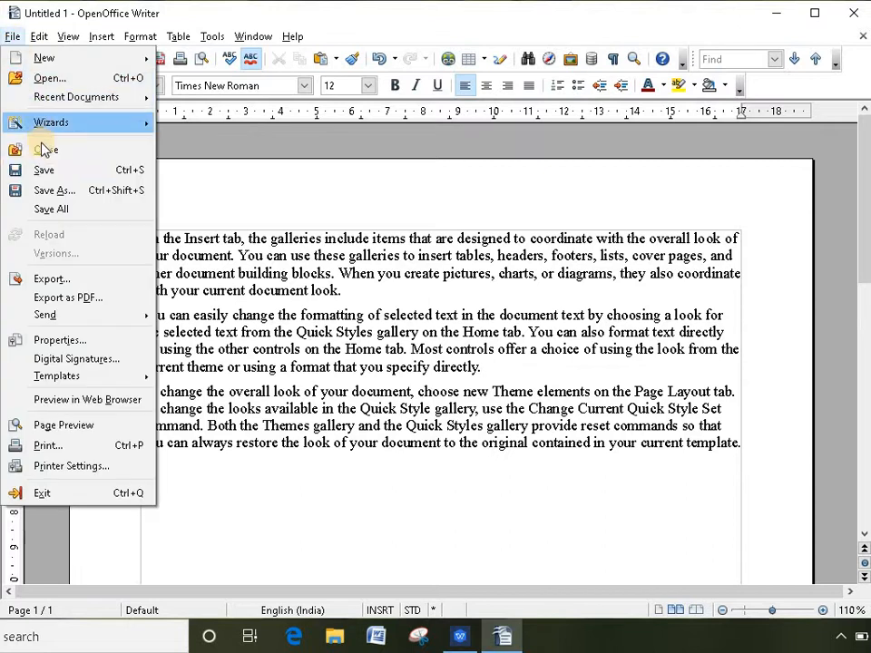
click(316, 205)
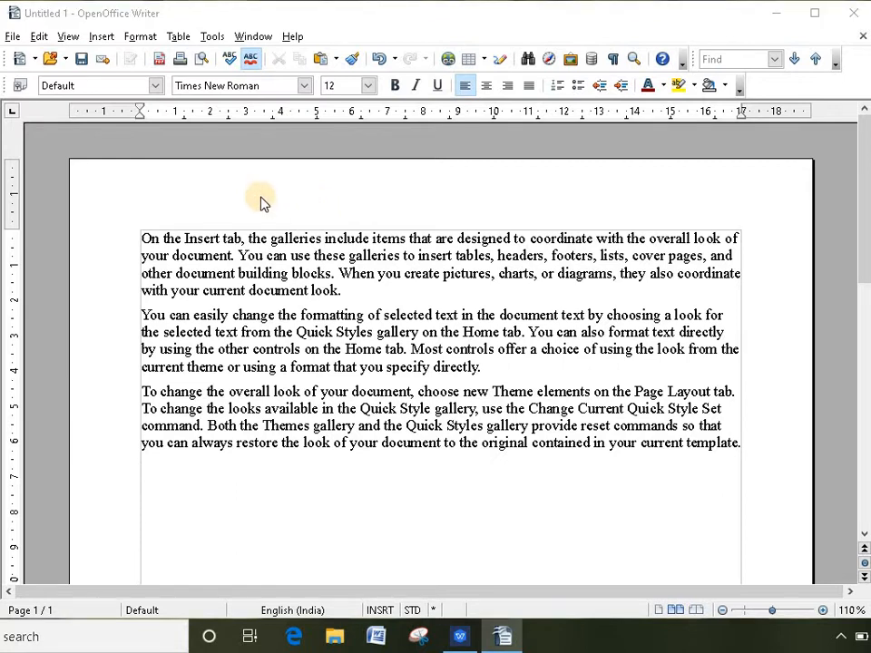
key(ctrl+s)
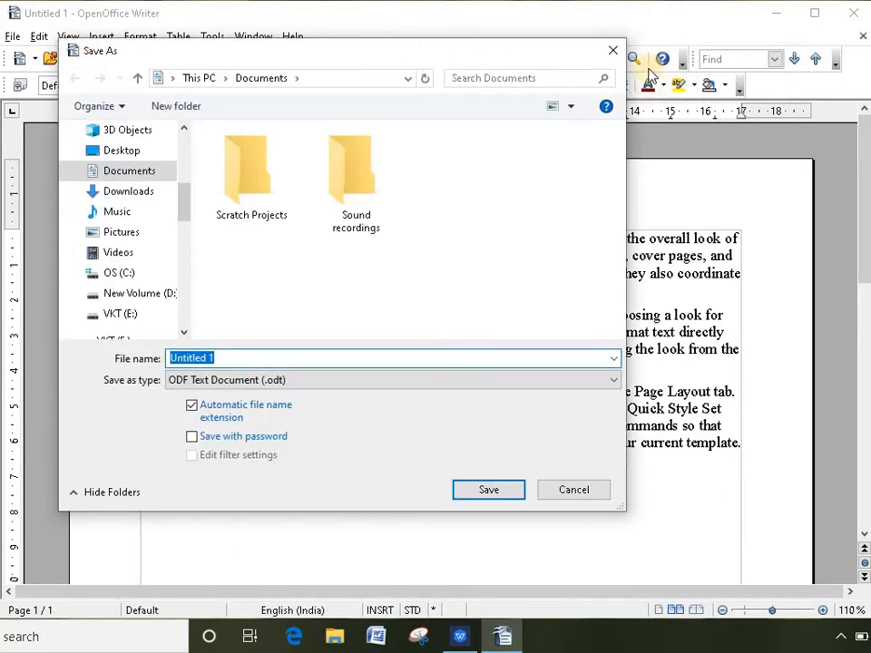
click(613, 50)
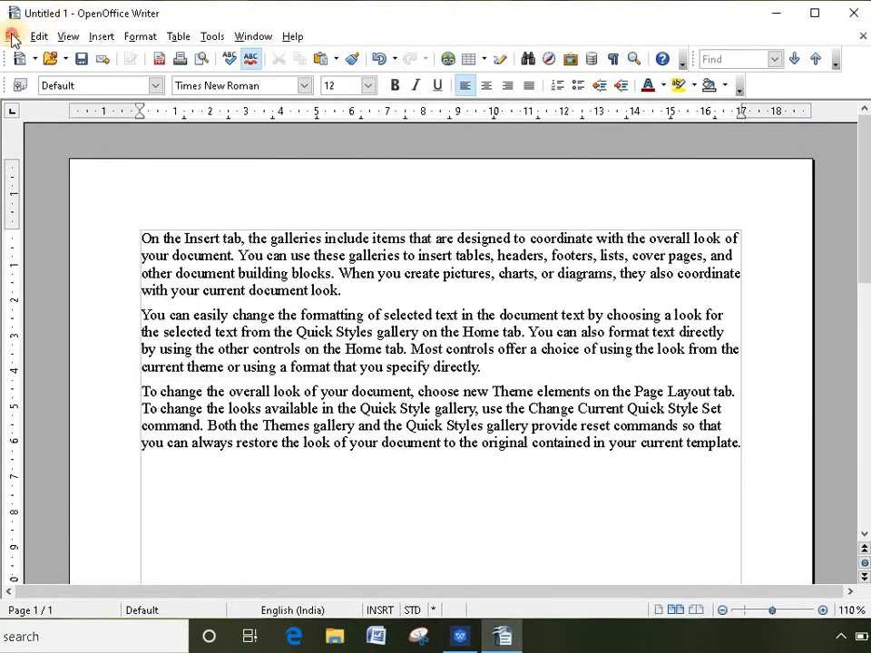
click(12, 36)
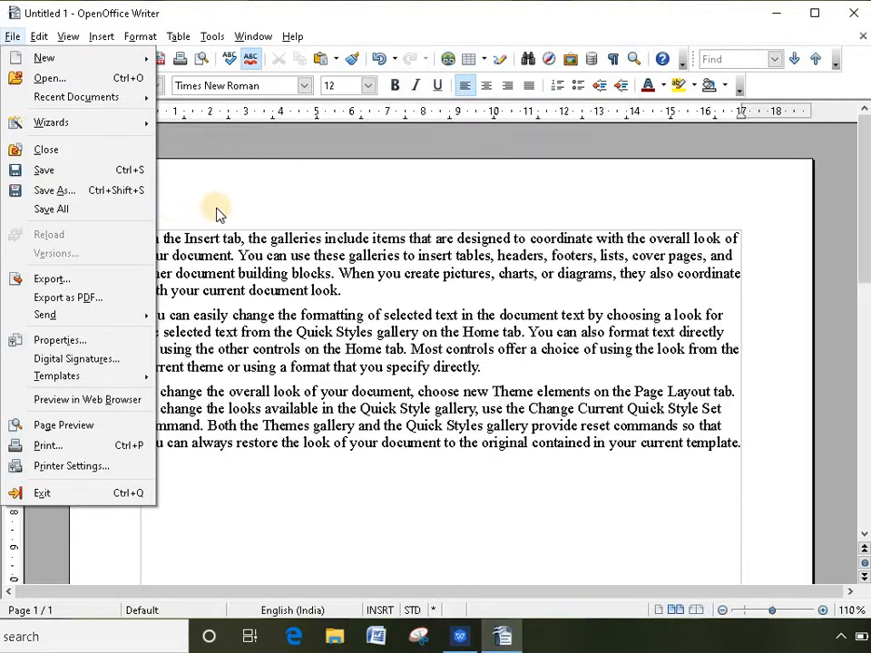
click(308, 324)
click(255, 314)
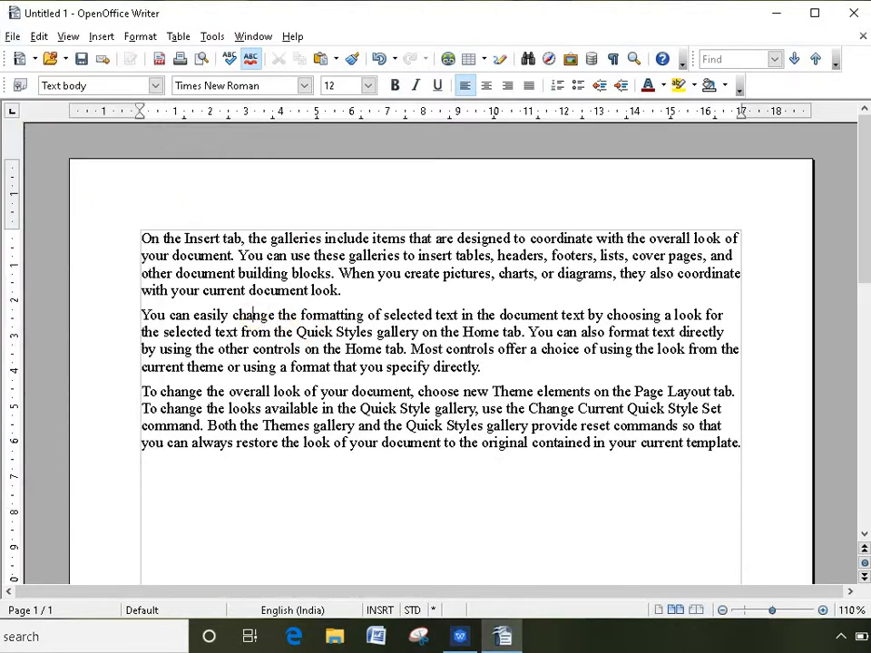
click(13, 38)
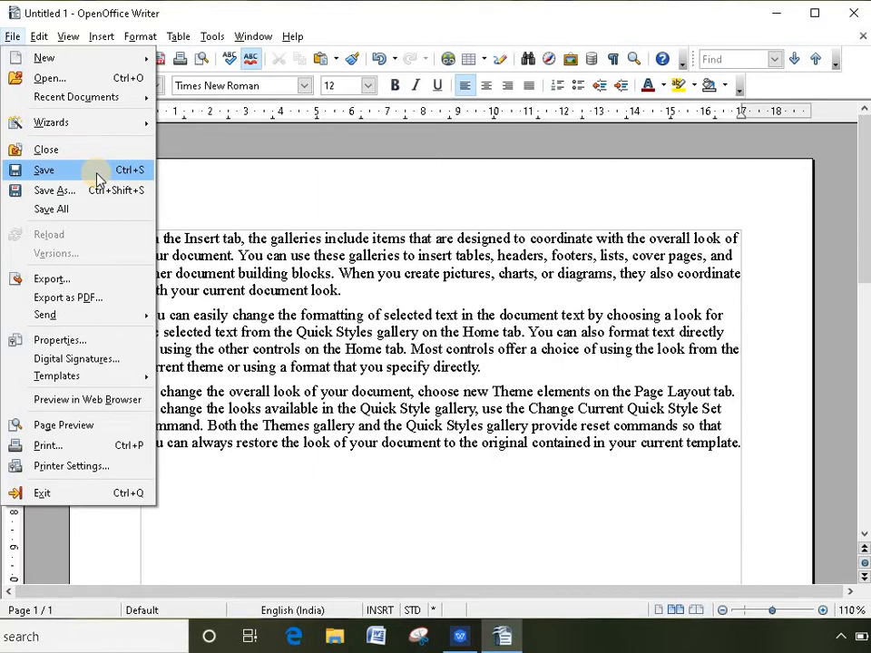
click(261, 295)
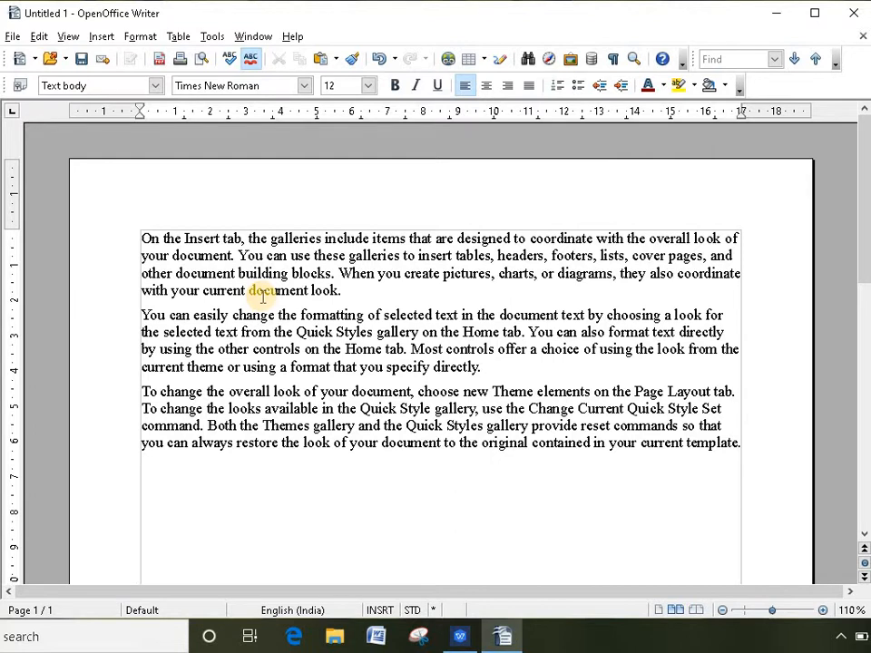
click(13, 36)
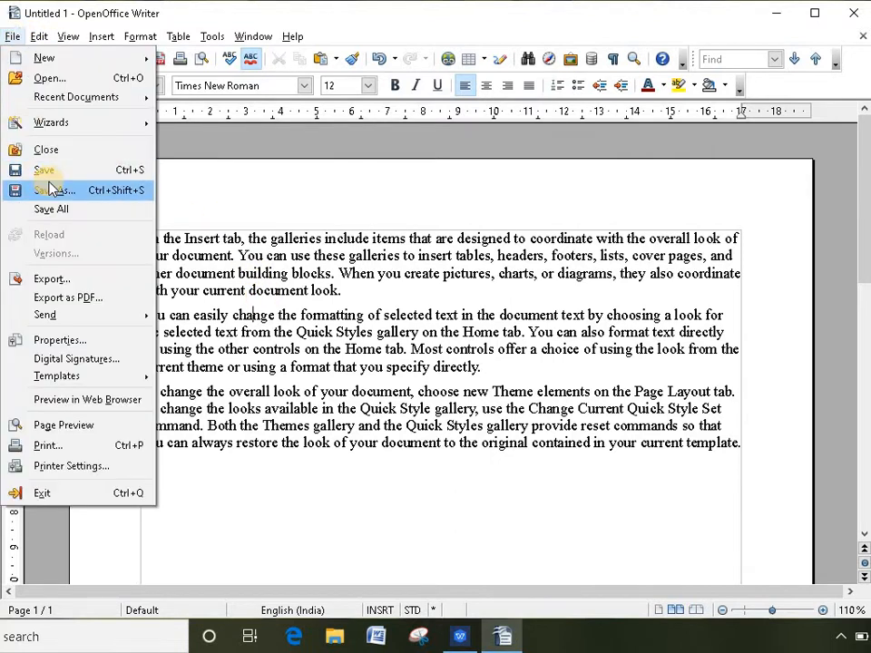
click(354, 317)
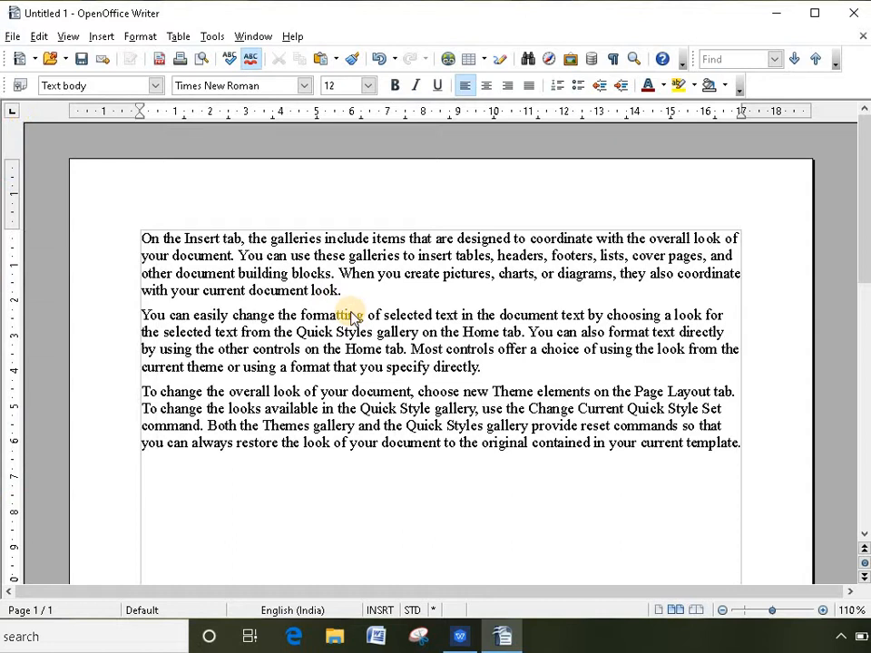
- Save the document in the Documents folder as Demo_Document_1 in the ODF Text Document (.odt) format
key(ctrl+s)
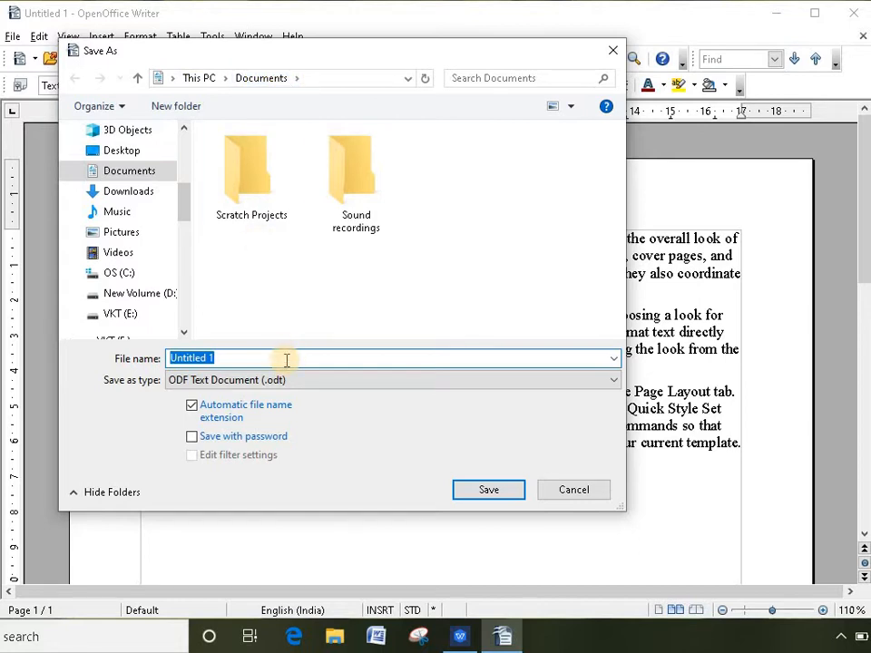
text(Demo)
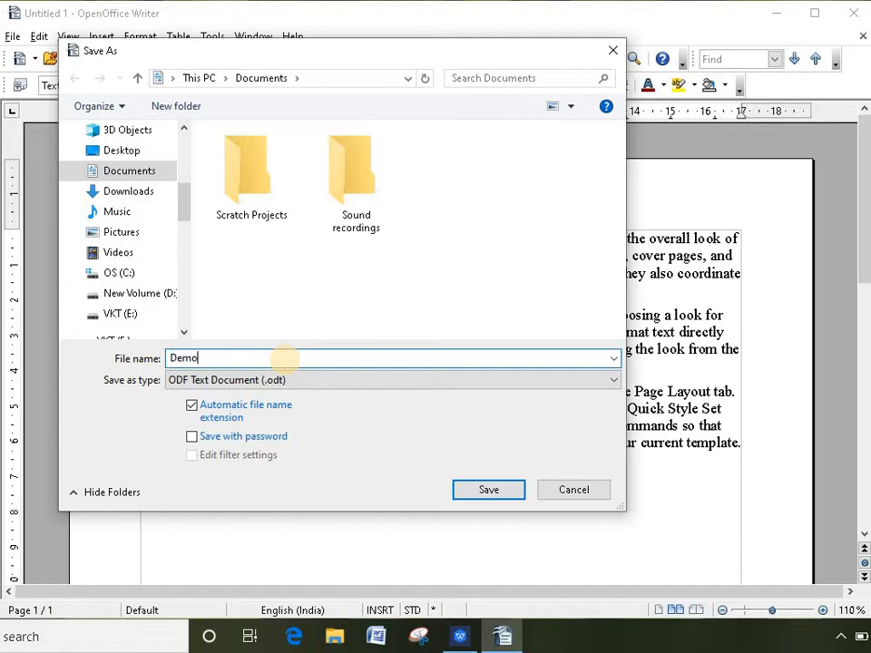
text(_Document_1)
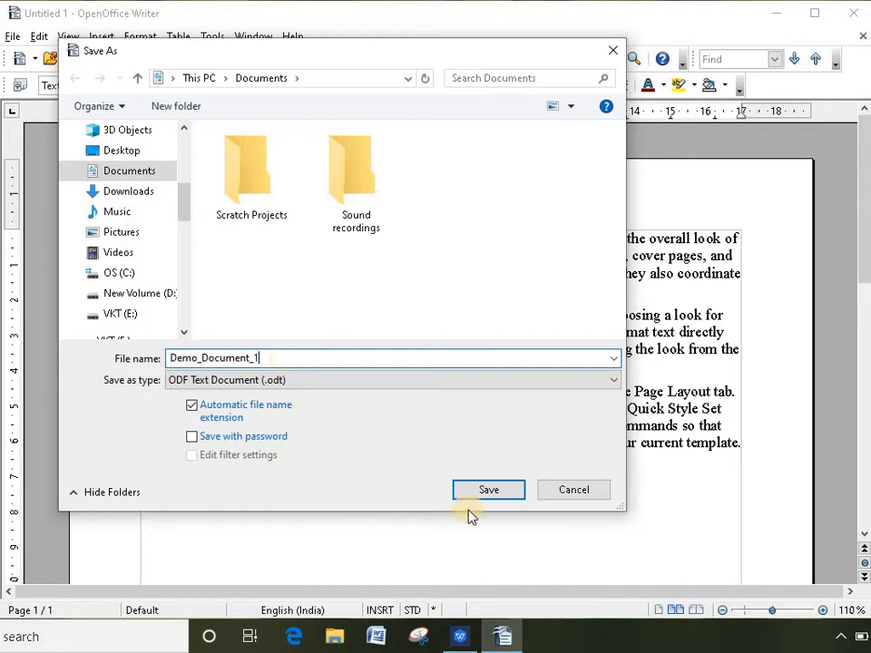
click(276, 381)
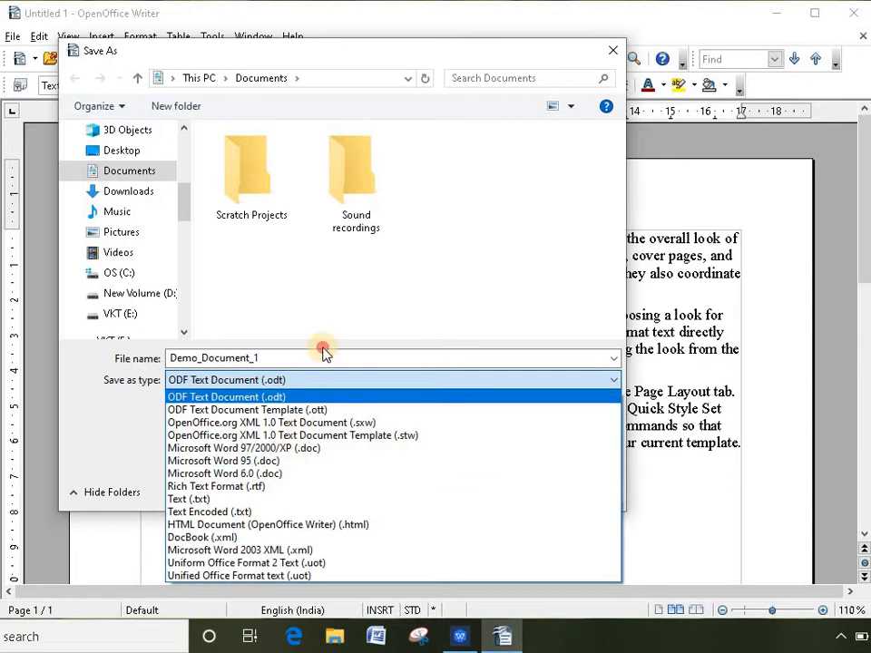
click(344, 396)
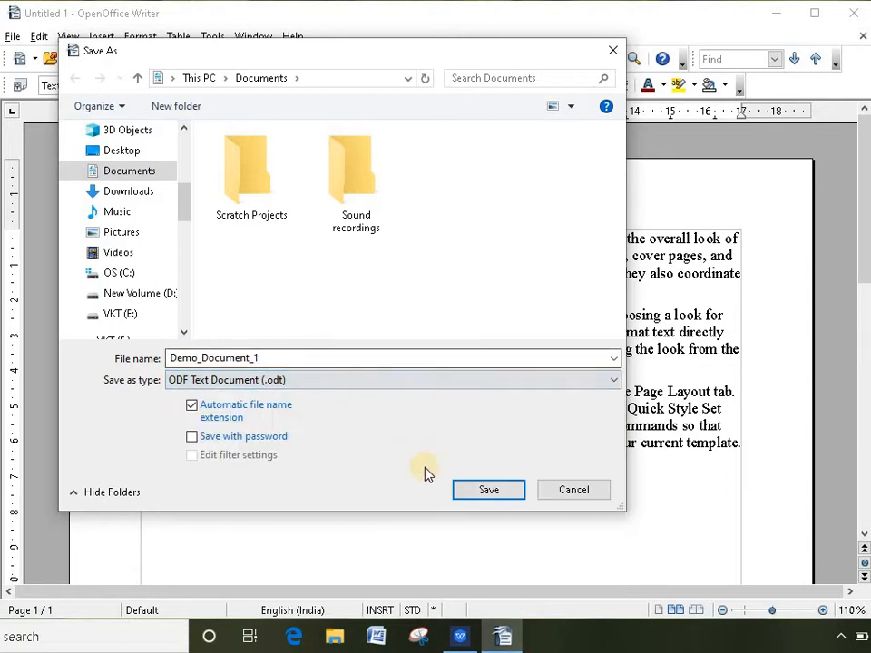
click(497, 493)
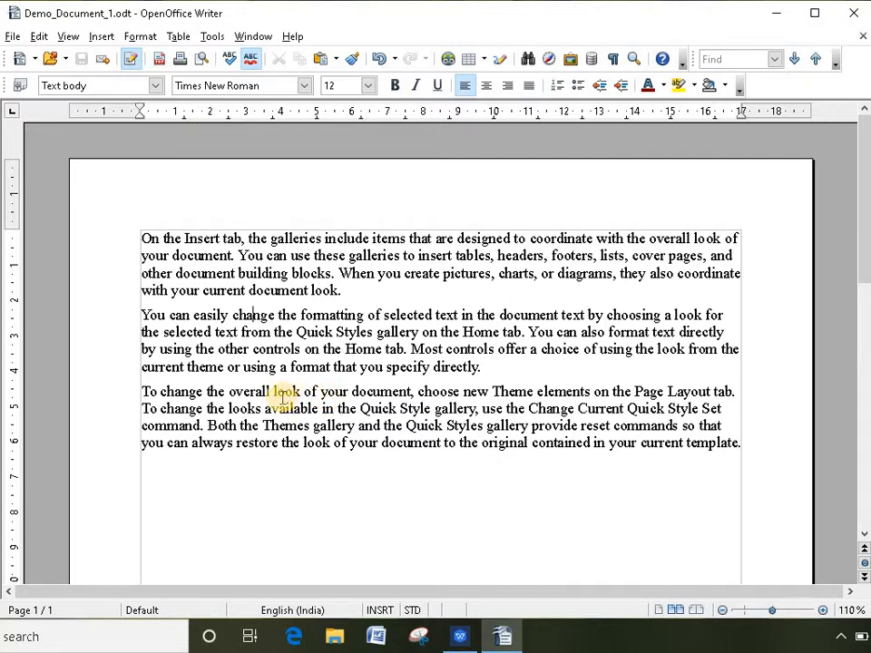
- Add a second copy of the three sample paragraphs at the end of the document and save the changes
click(751, 461)
key(Return)
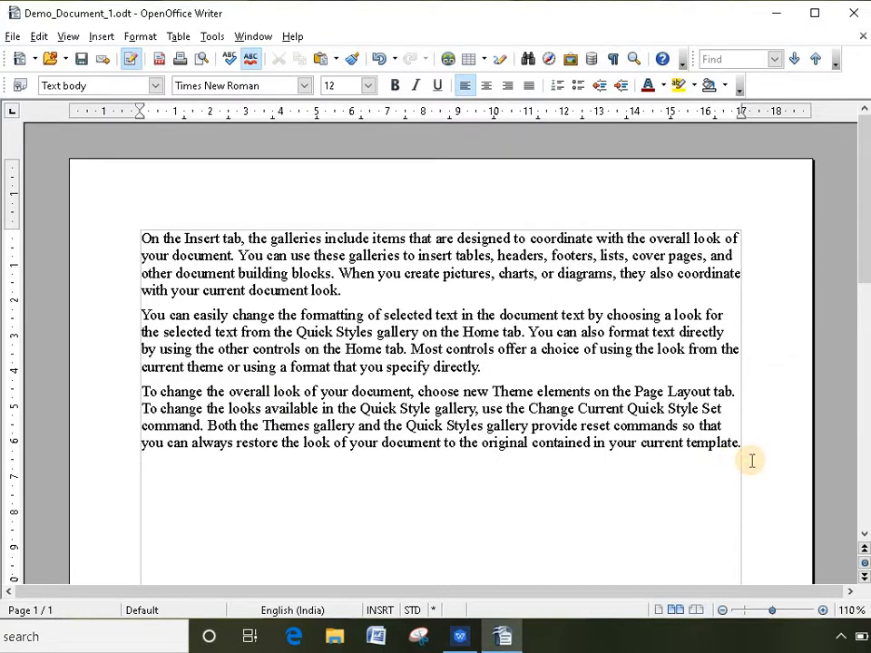
text(On the Insert tab, the galleries include items that are designed to coordinate with the overall look of your document. You can use these galleries to insert tables, headers, footers, lists, cover pages, and other document building blocks. When you create pictures, charts, or diagrams, they also coordinate with your current document look. You can easily change the formatting of selected text in the document text by choosing a look for the selected text from the Quick Styles gallery on the Home tab. You can also format text directly by using the other controls on the Home tab. Most controls offer a choice of using the look from the current theme or using a format that you specify directly. To change the overall look of your document, choose new Theme elements on the Page Layout tab. To change the looks available in the Quick Style gallery, use the Change Current Quick Style Set command. Both the Themes gallery and the Quick Styles gallery provide reset commands so that you can always restore the look of your document to the original contained in your current template.)
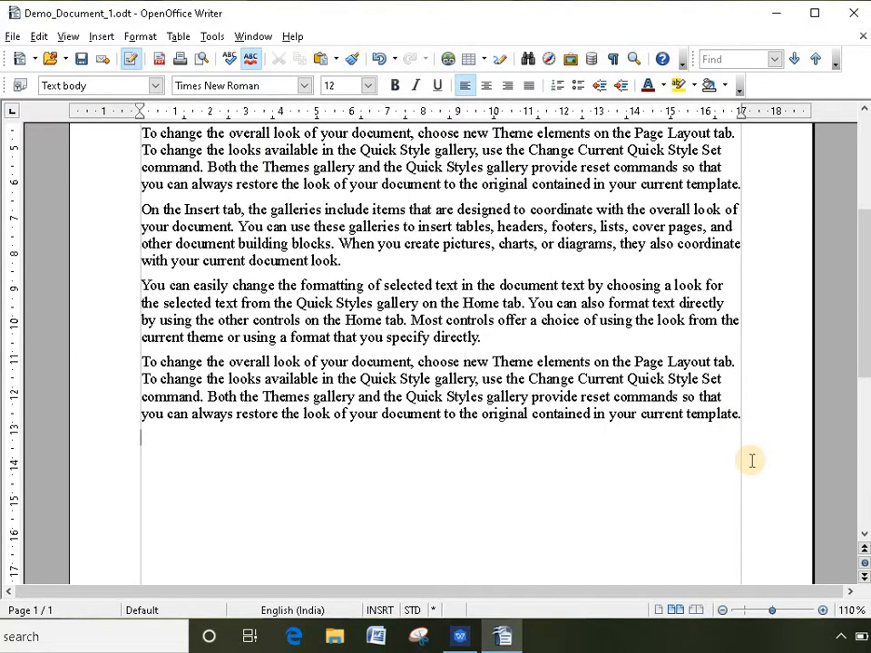
scroll(250, 335, up, 5)
scroll(214, 305, down, 4)
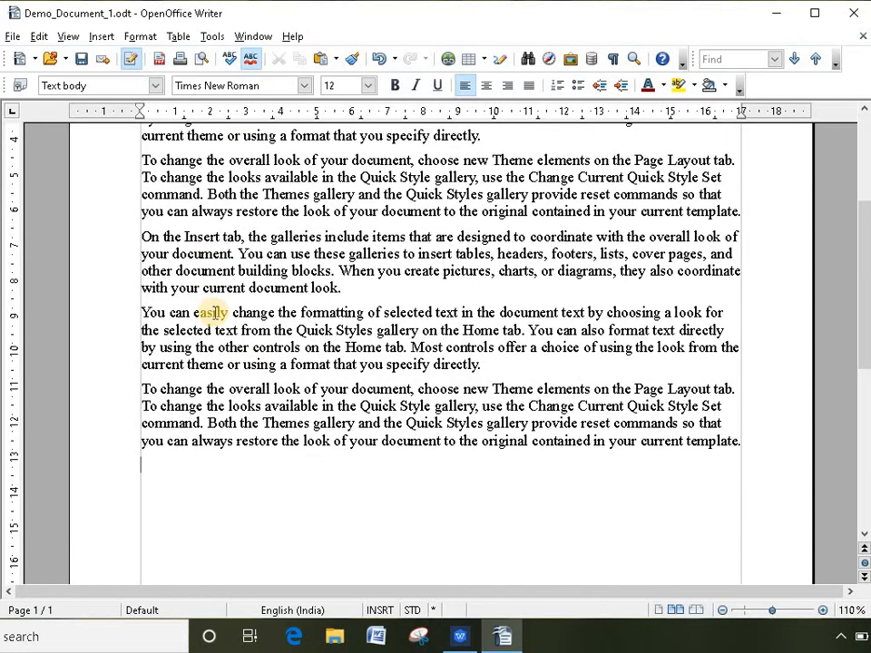
scroll(206, 315, up, 4)
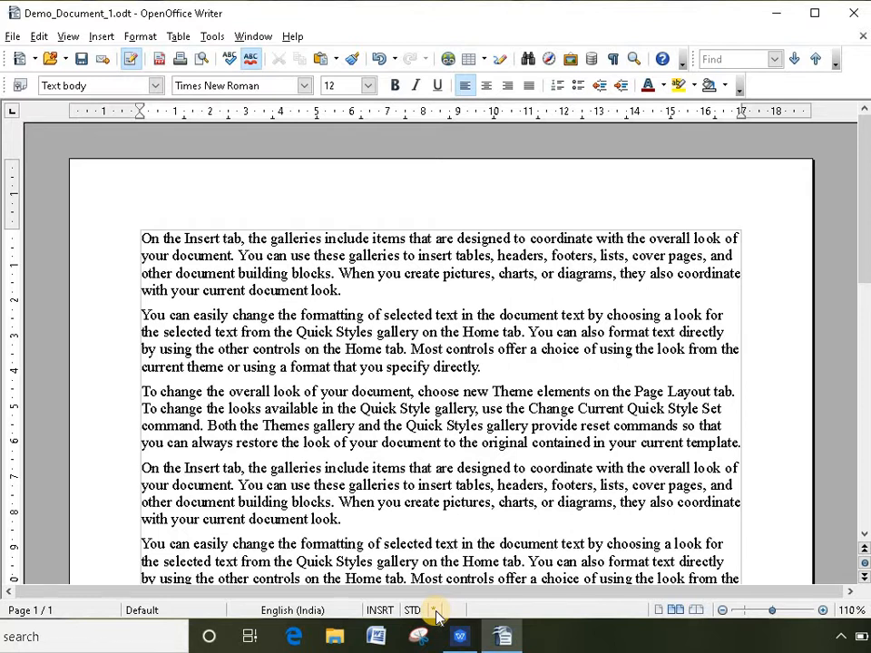
click(13, 40)
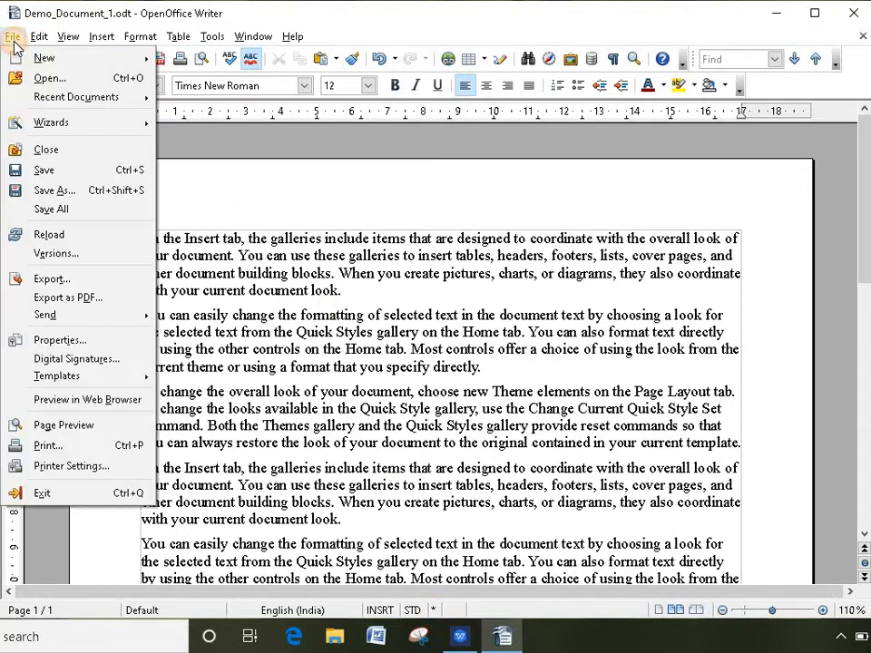
click(41, 170)
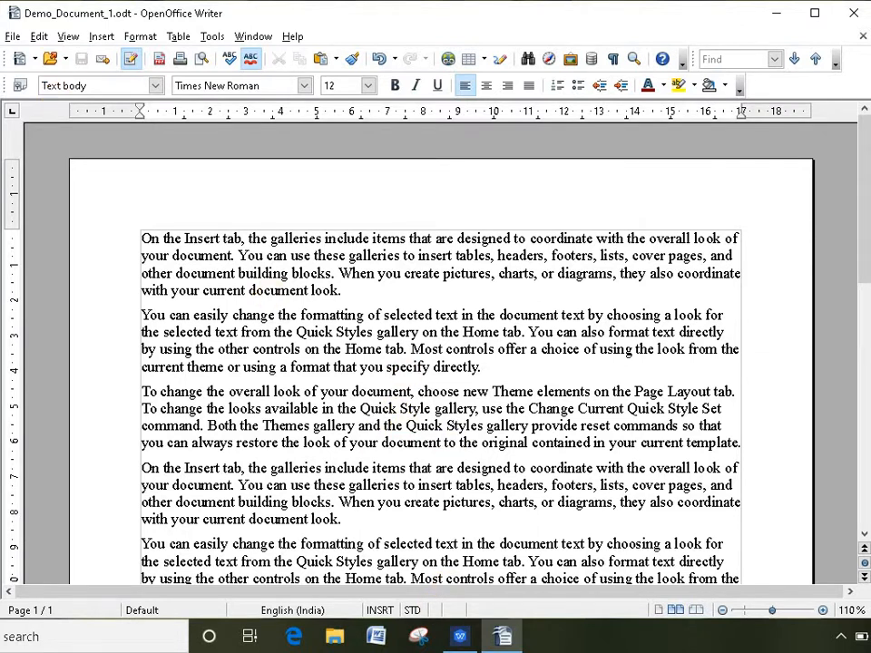
- Make a small edit at the end of the first paragraph and save the document again
click(13, 38)
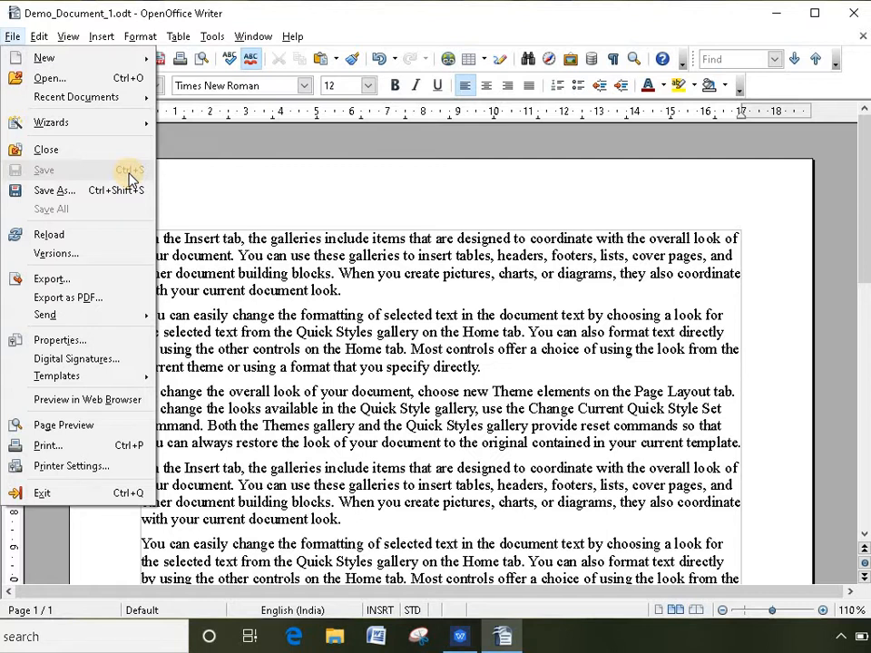
click(394, 292)
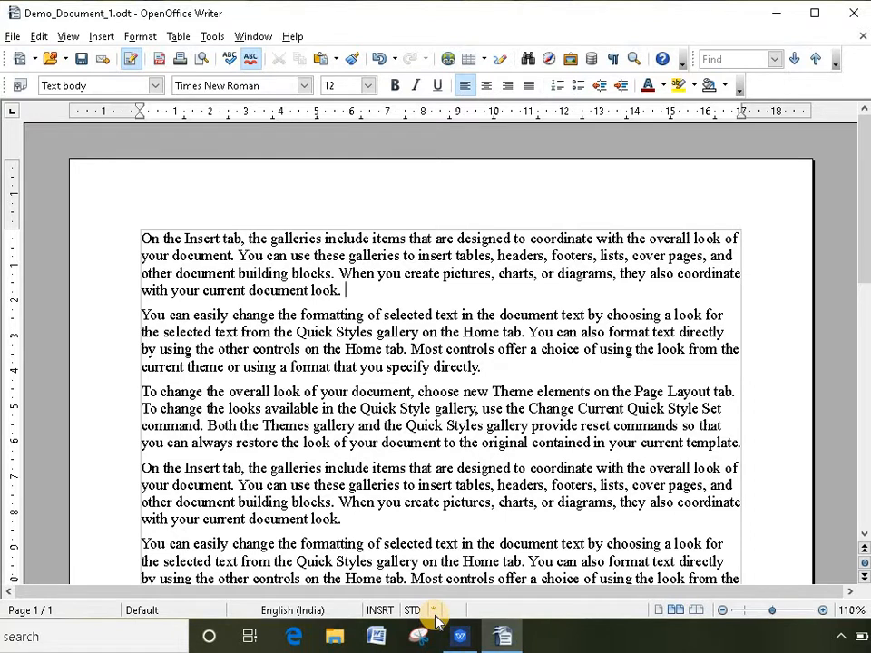
click(13, 37)
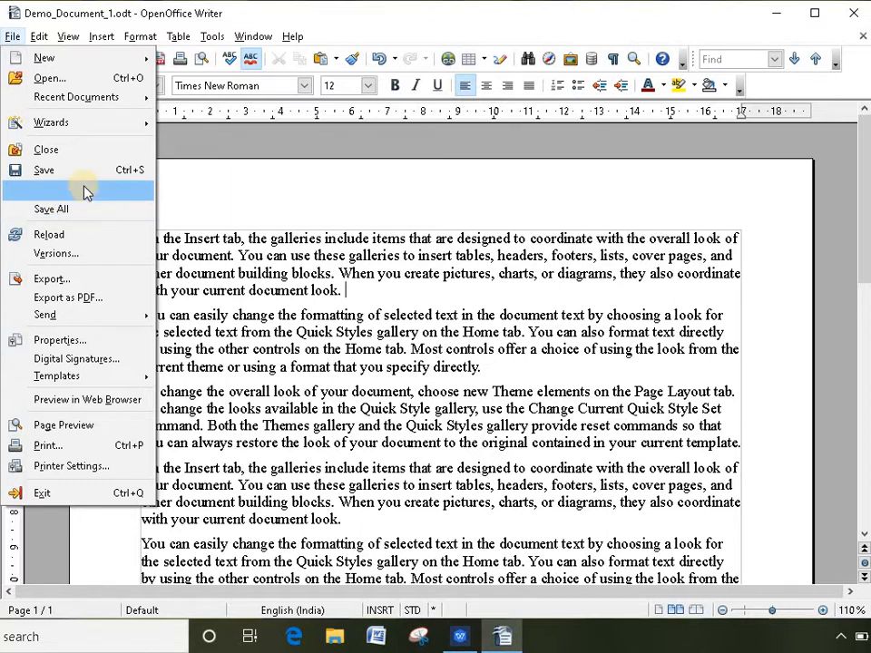
click(84, 171)
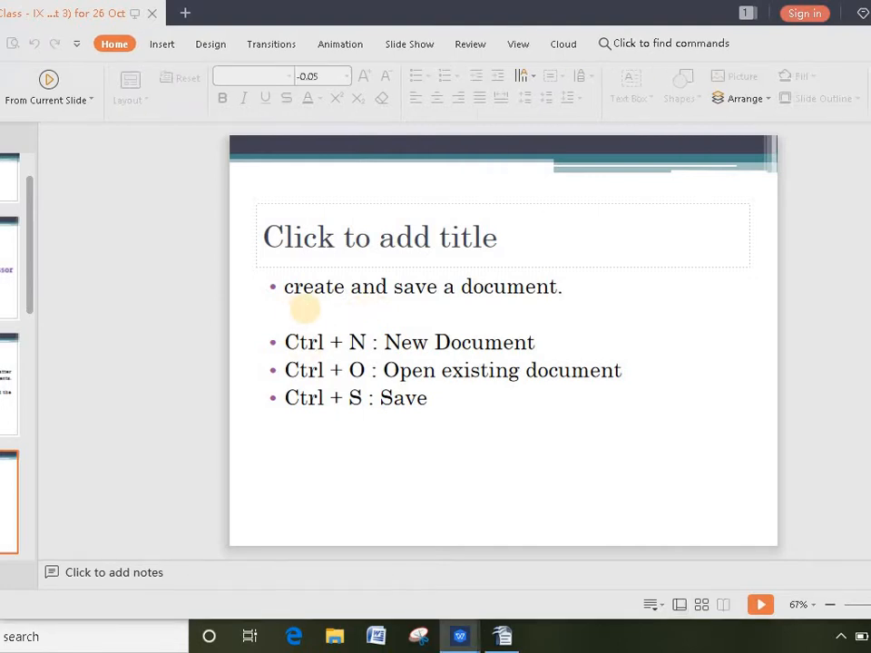
- Show the slide about creating and saving a document full screen, and return to OpenOffice Writer
key(shift+F5)
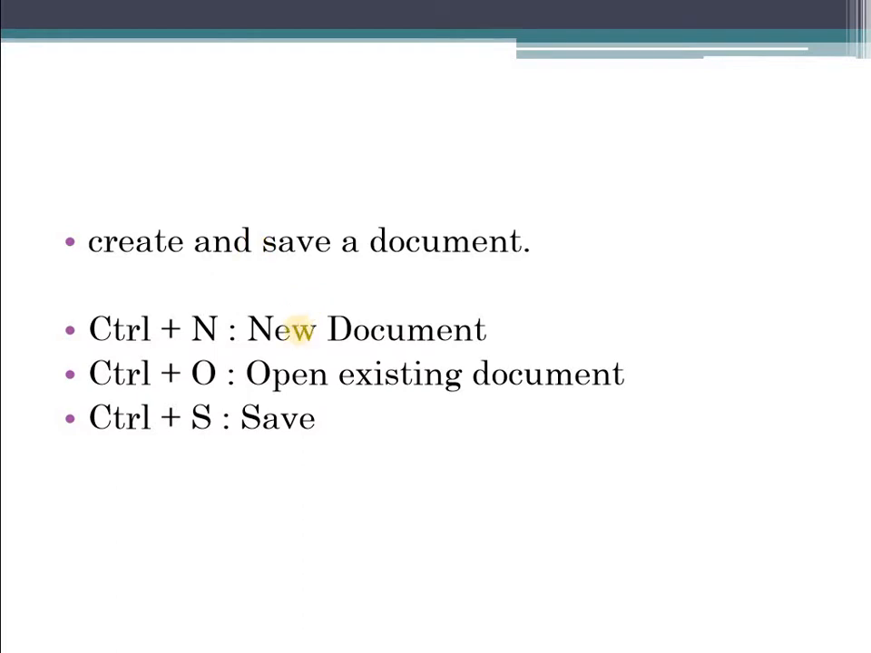
key(Escape)
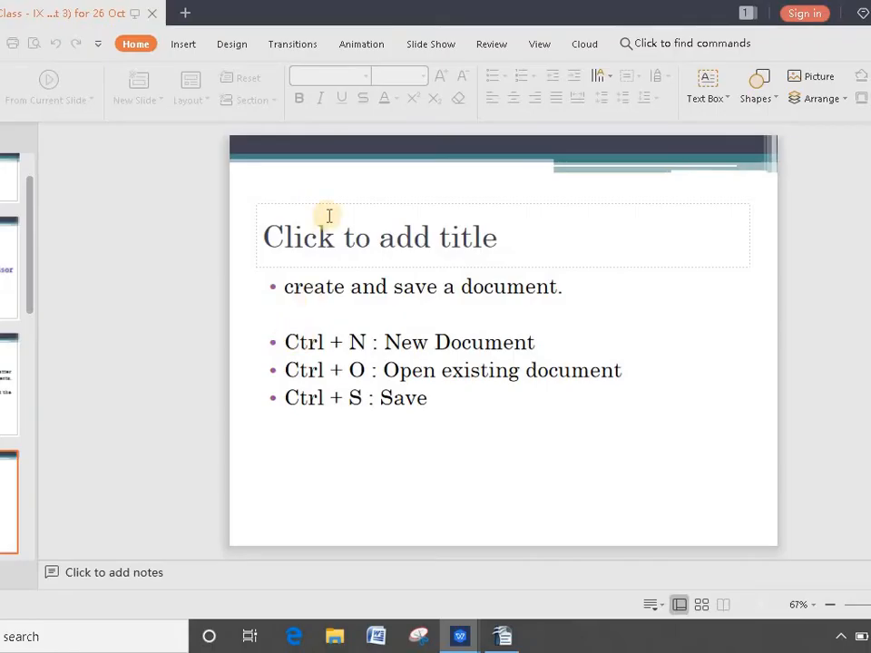
click(508, 638)
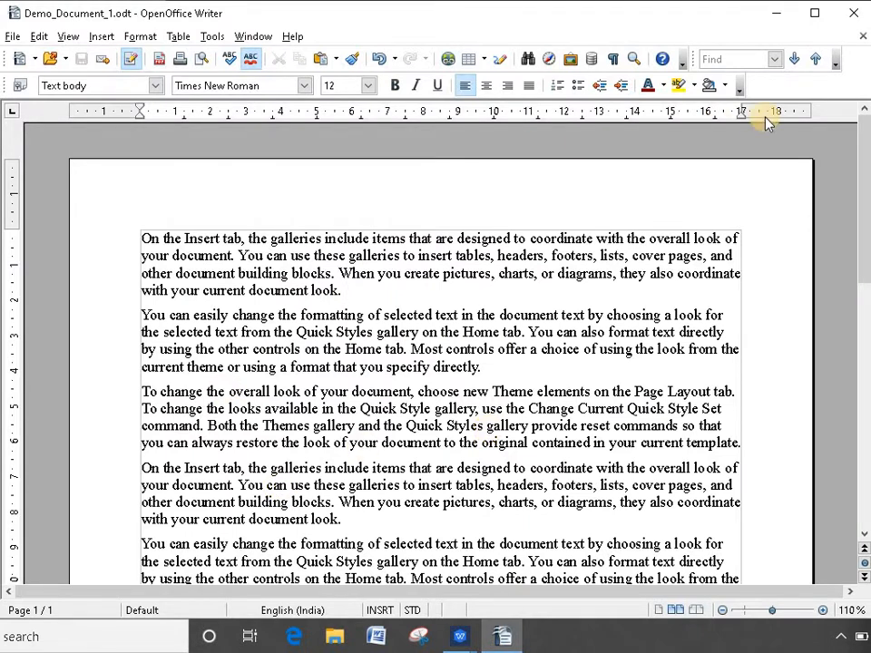
- Close Demo_Document_1 and create a new blank text document
click(861, 38)
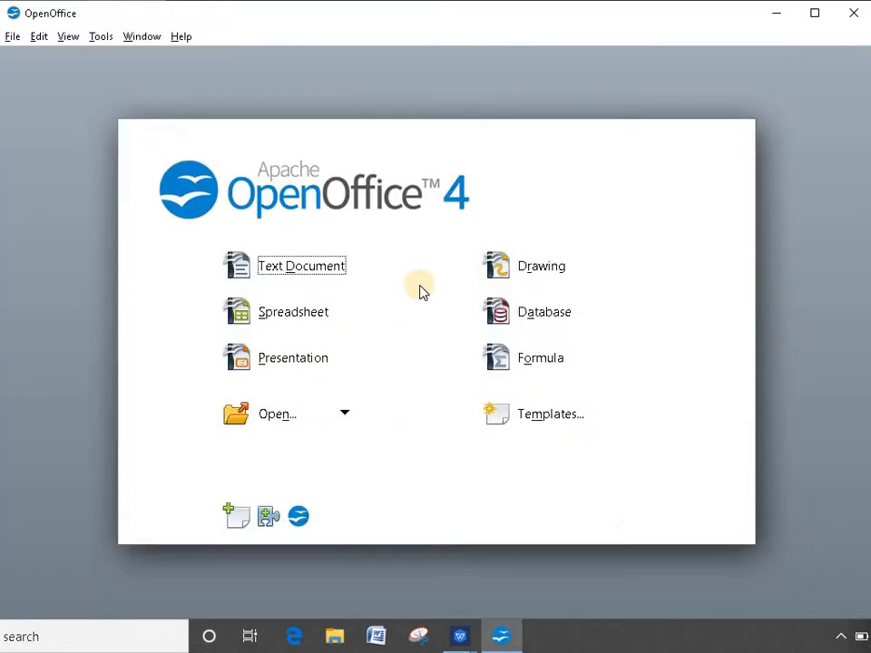
click(301, 272)
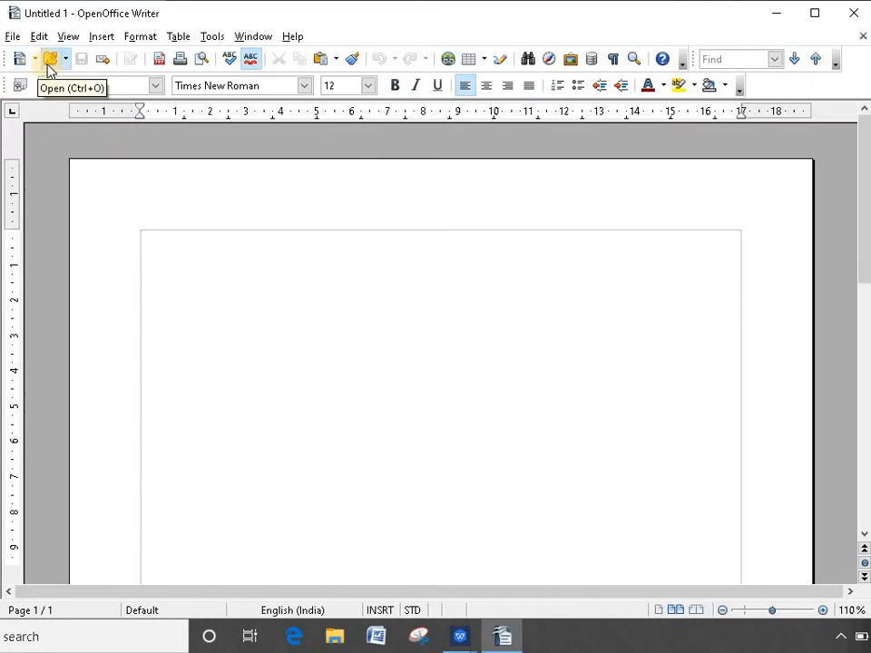
- Open the existing Chapter 1 document from the Documents folder and look through its pages
click(11, 36)
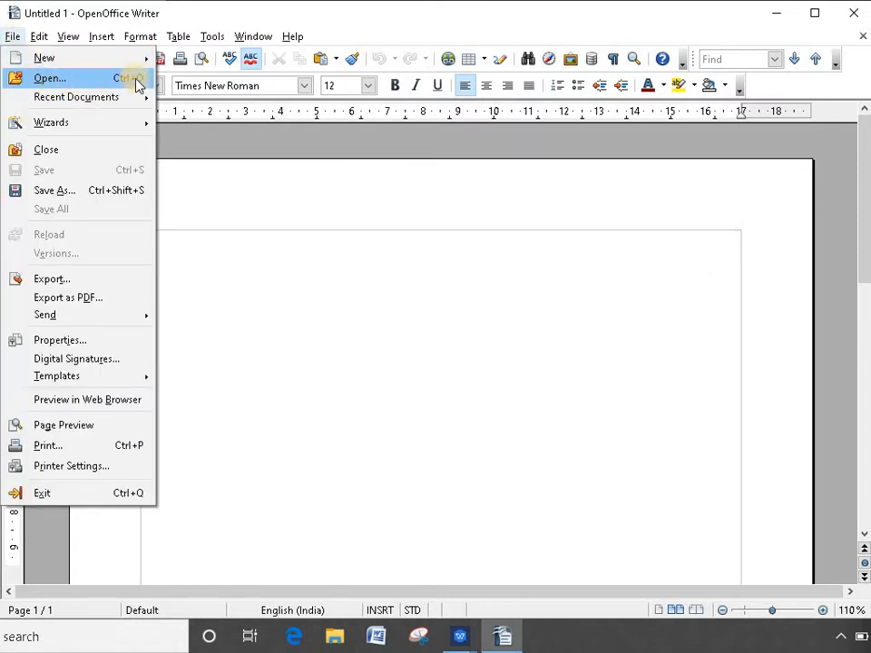
click(52, 78)
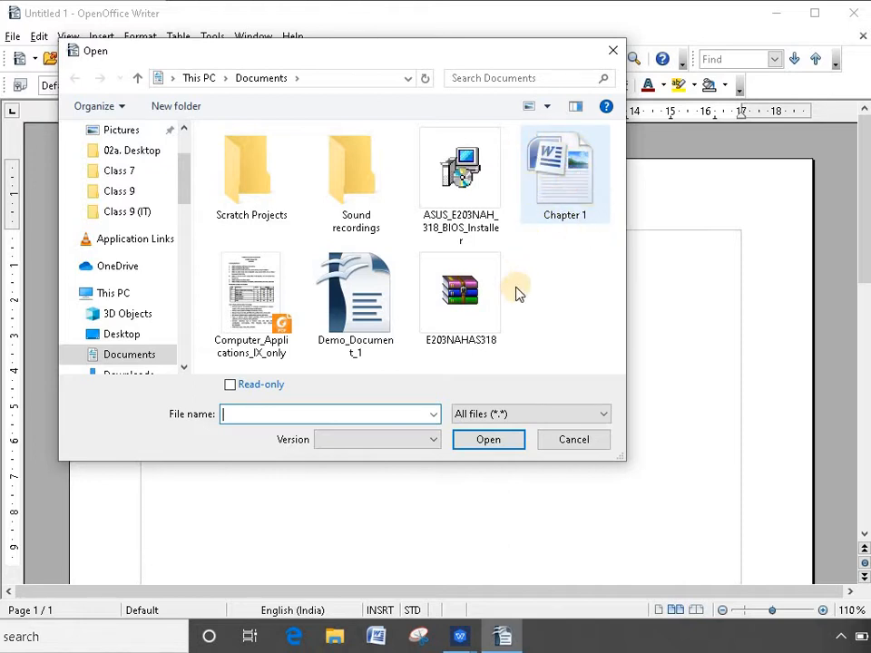
click(562, 199)
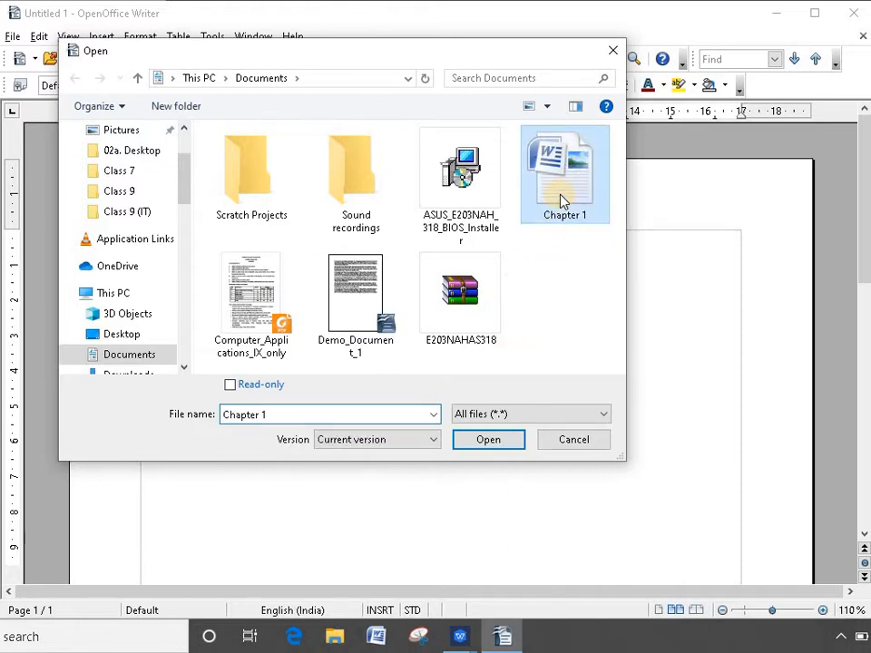
click(473, 445)
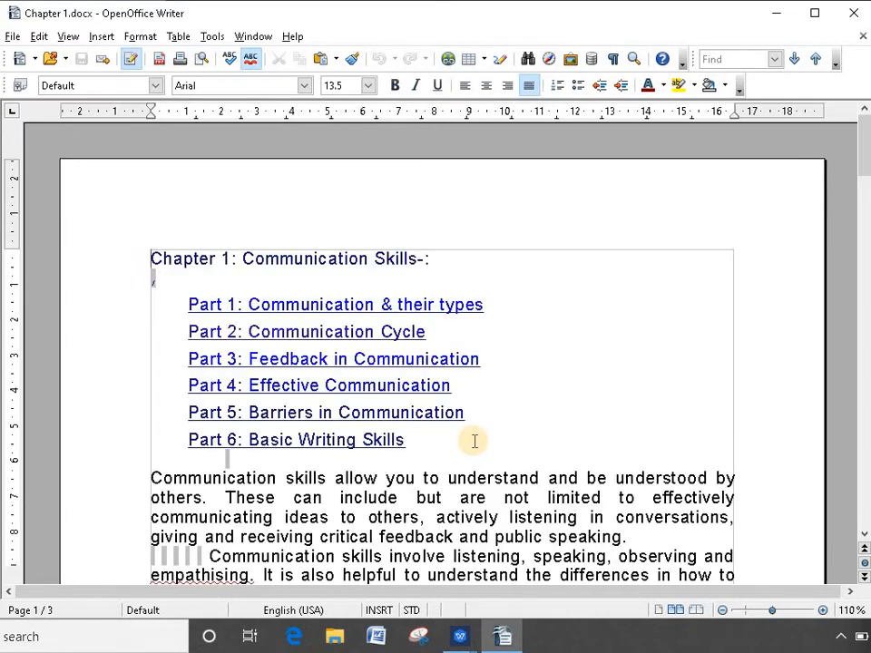
scroll(438, 439, down, 3)
scroll(305, 444, down, 14)
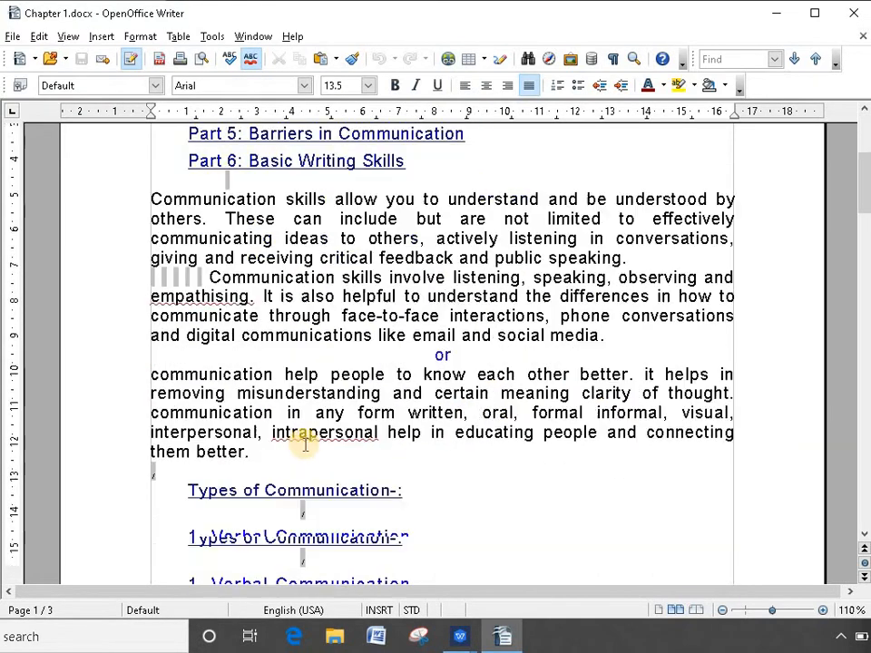
scroll(305, 463, down, 5)
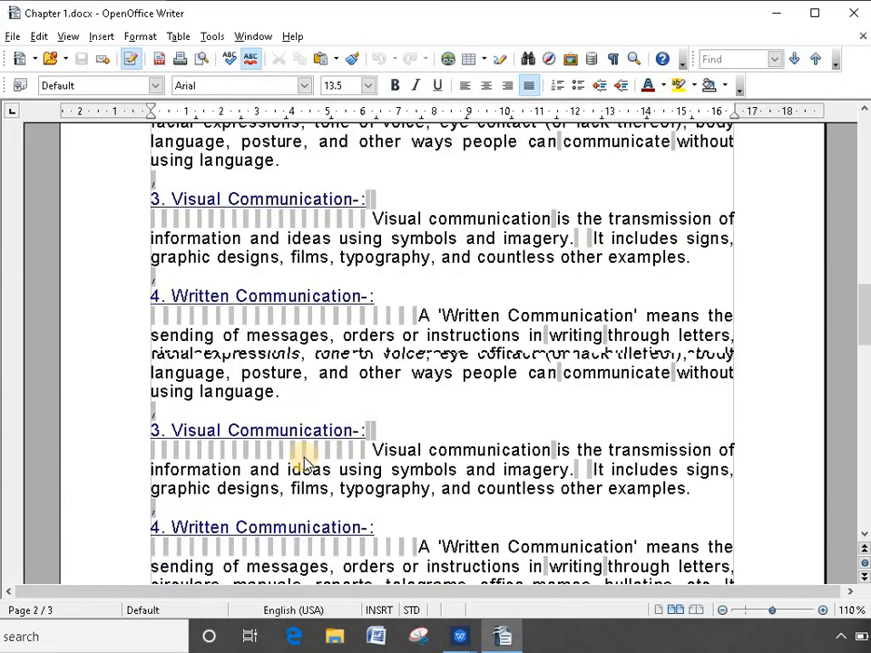
scroll(304, 462, down, 3)
scroll(301, 456, up, 20)
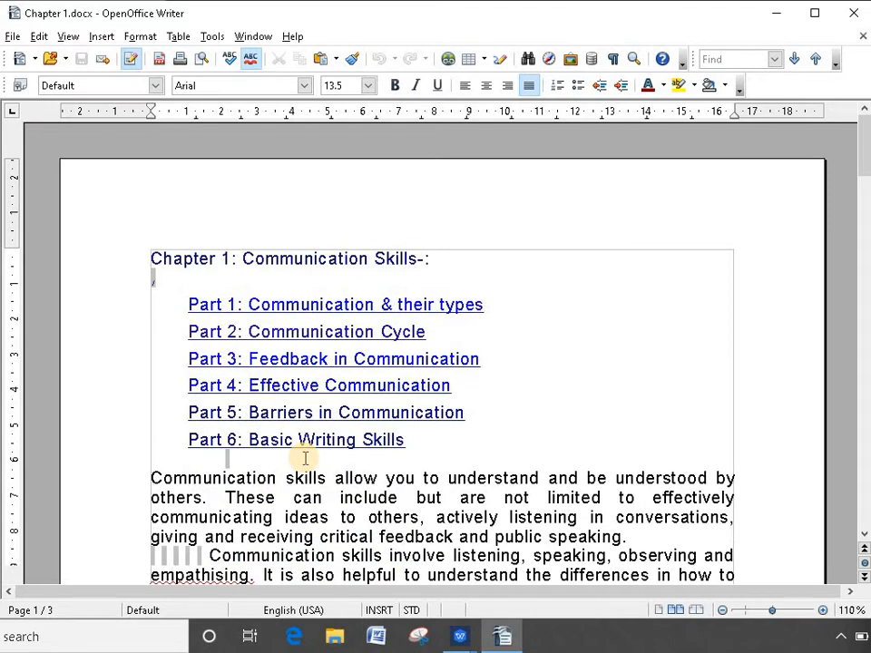
- Open Demo_Document_1 from the Documents folder while keeping Chapter 1 open
click(50, 58)
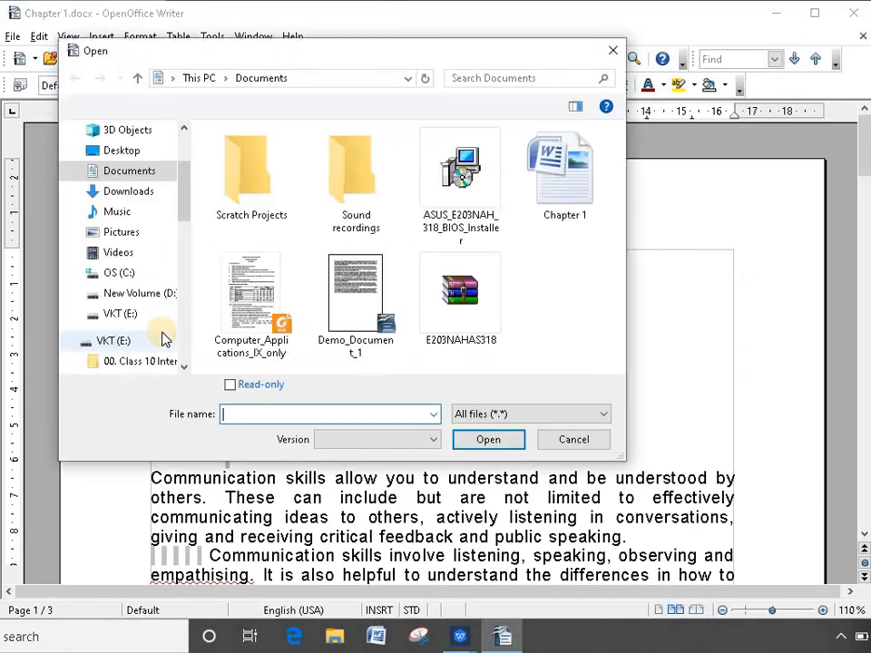
click(381, 281)
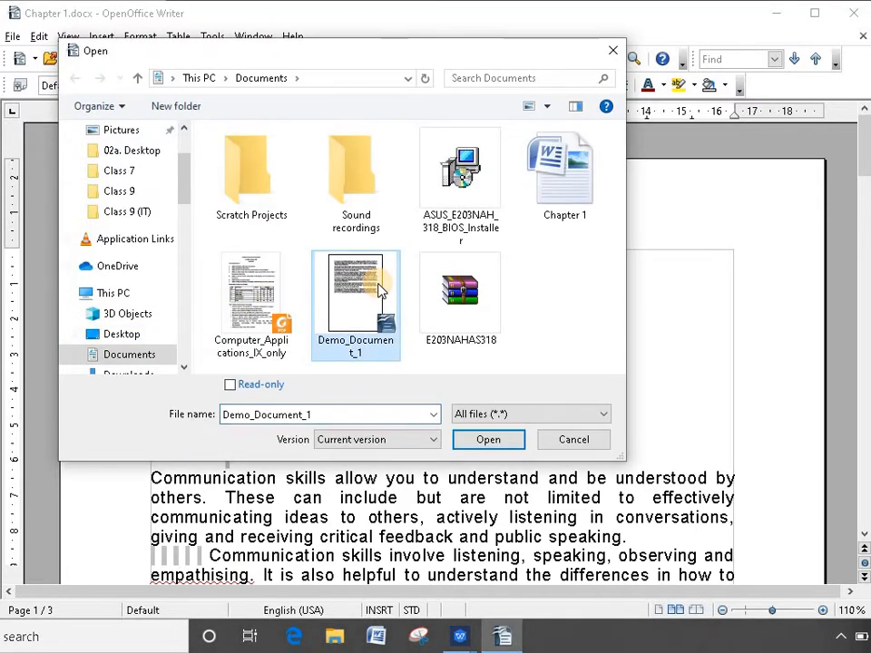
click(505, 441)
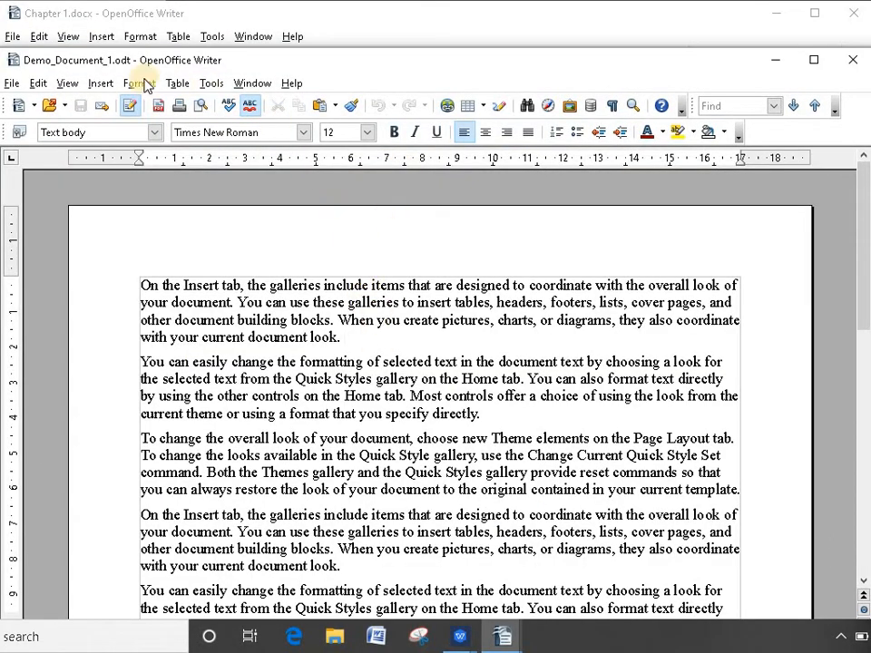
- Bring the Chapter 1 window to the front and switch back to the Demo_Document_1 window
click(249, 14)
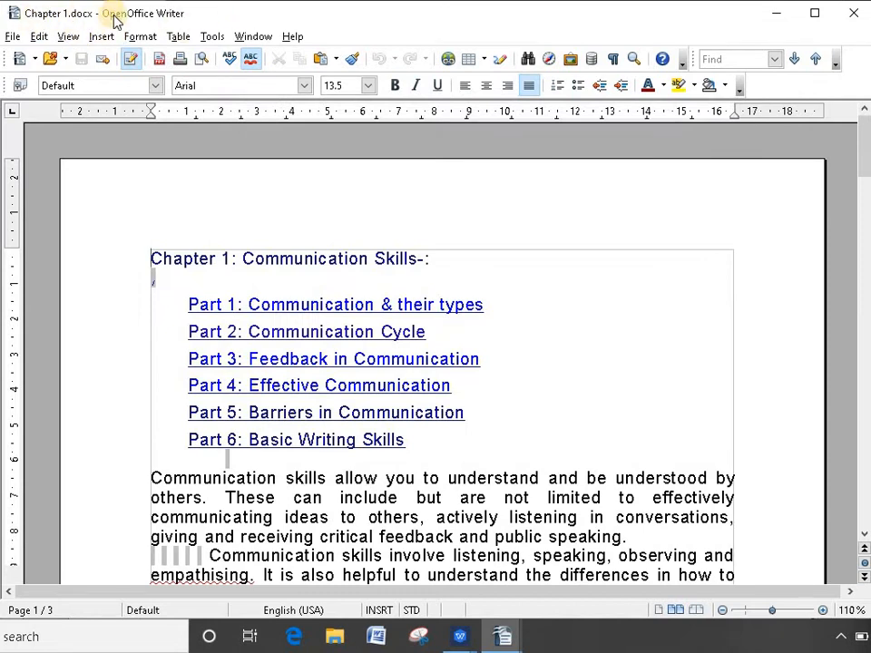
mouse_move(502, 635)
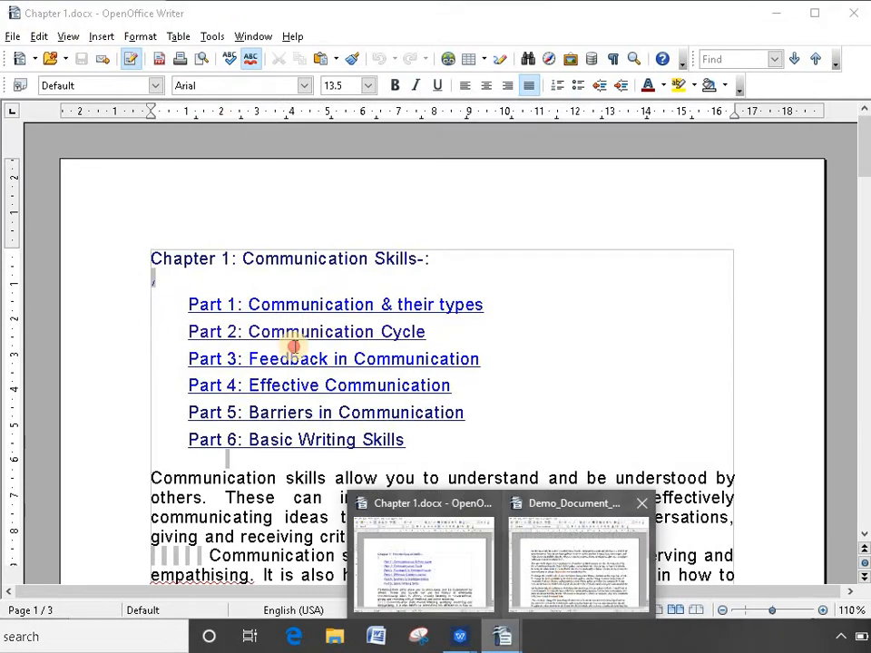
click(572, 572)
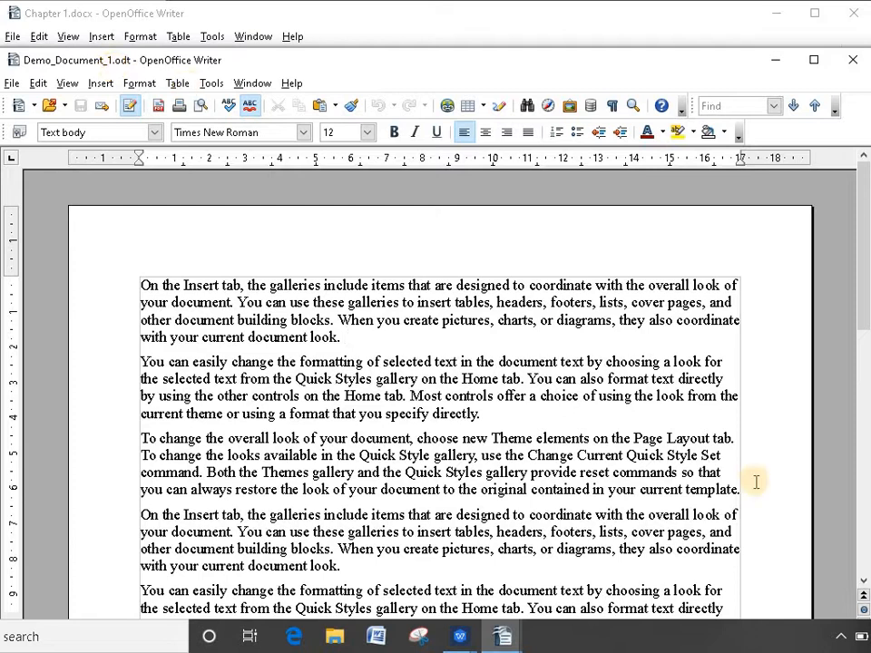
click(12, 84)
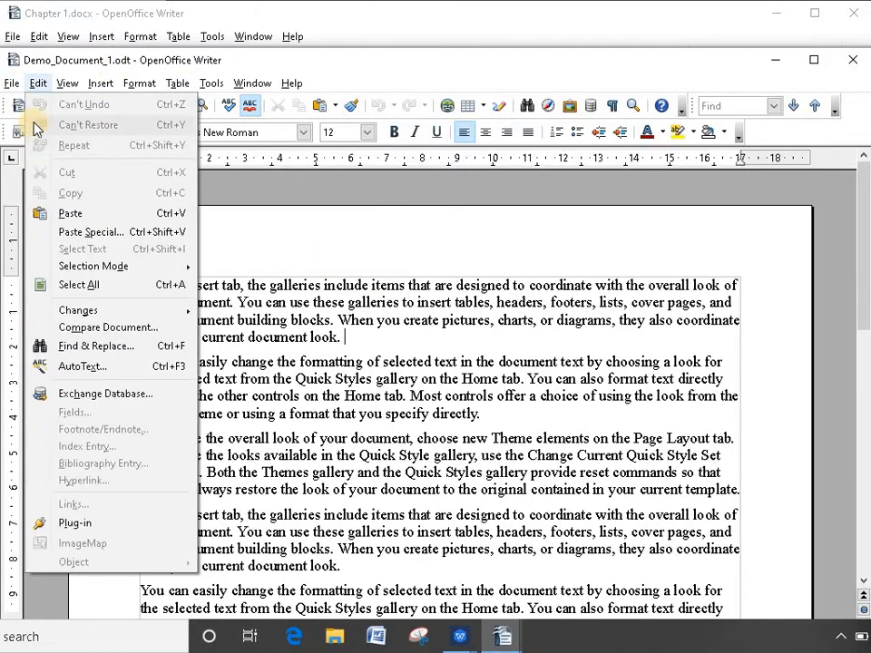
- Add the line "Ctrl + O" below the last paragraph of Demo_Document_1
click(258, 247)
scroll(342, 462, down, 4)
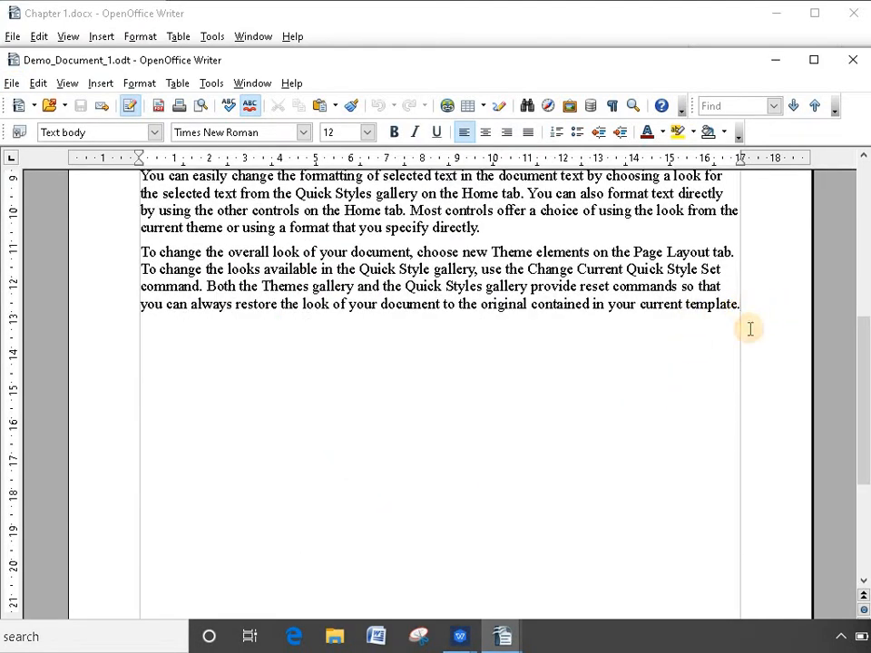
key(BackSpace)
text(Ctrl + O)
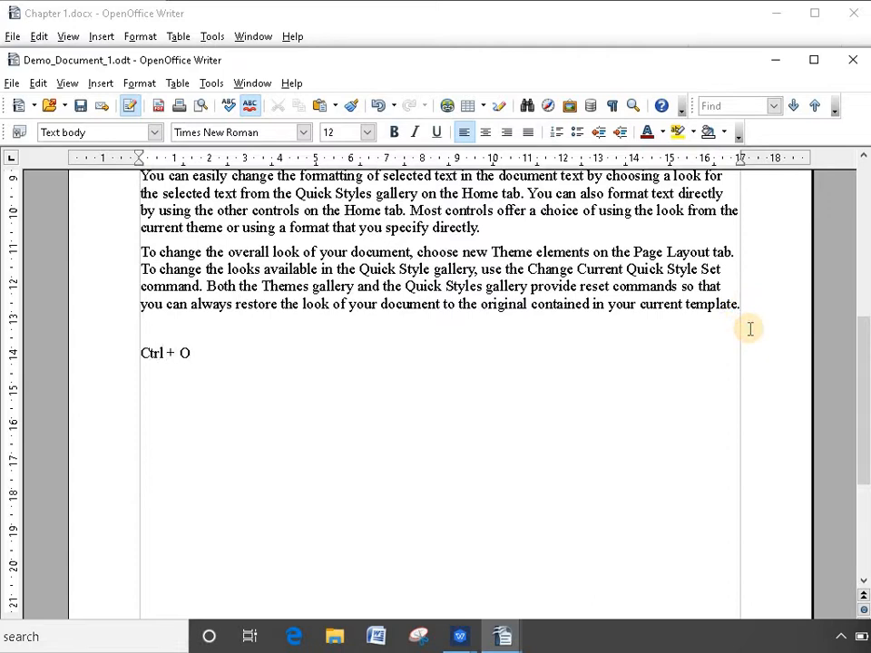
- Highlight the "Ctrl + O" text below the last paragraph and clear the selection
key(shift+Left)
key(shift+Left)
key(shift+Left)
key(shift+Left)
key(shift+Left)
key(shift+Left)
key(shift+Left)
key(shift+Left)
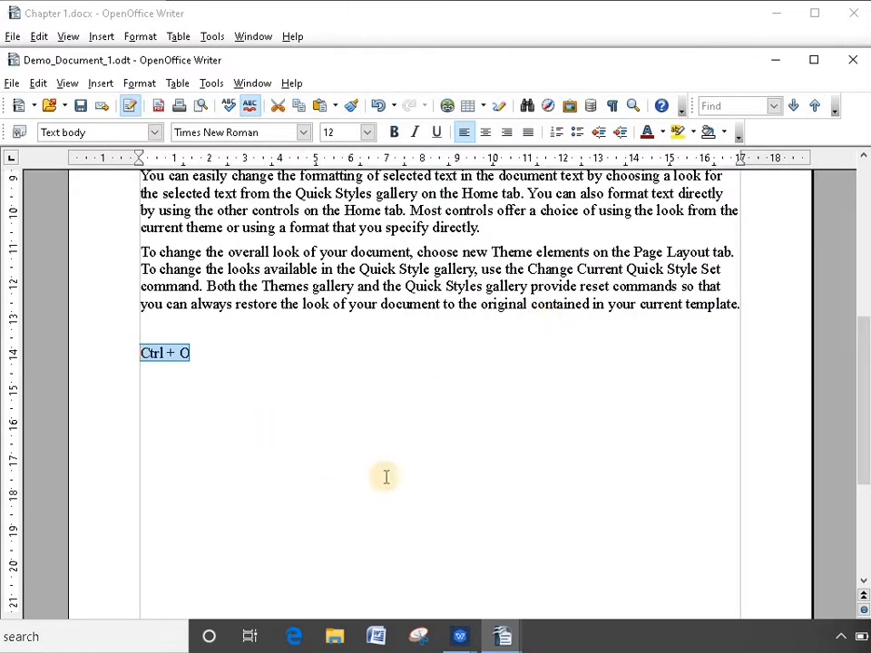
click(354, 374)
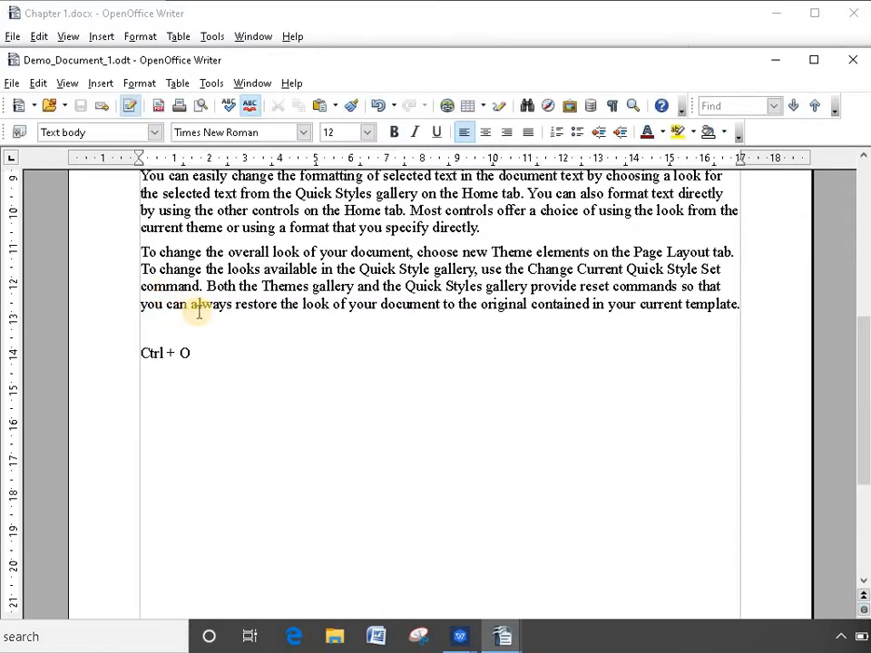
- Create four new blank text documents one after another
click(11, 83)
mouse_move(27, 106)
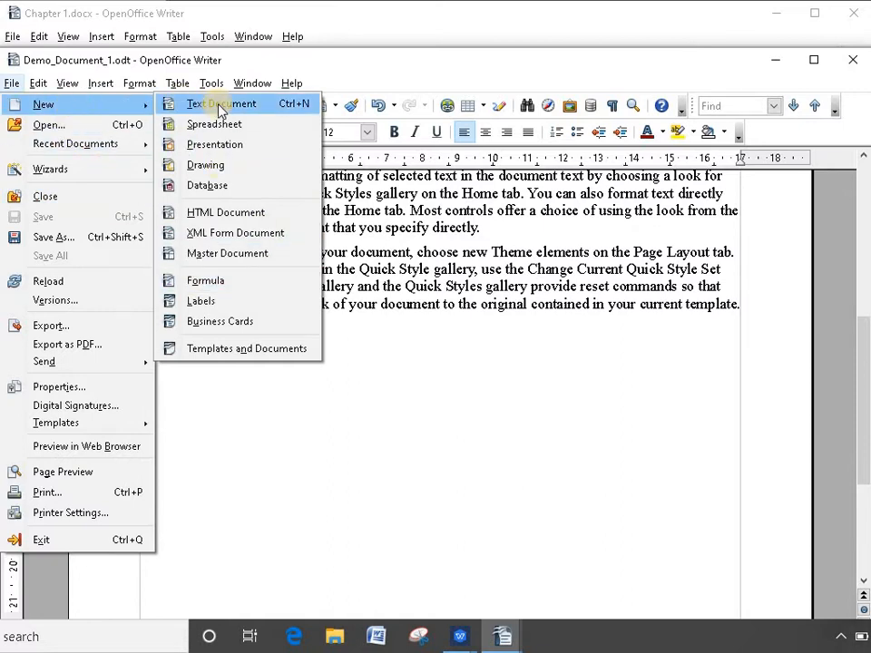
click(297, 110)
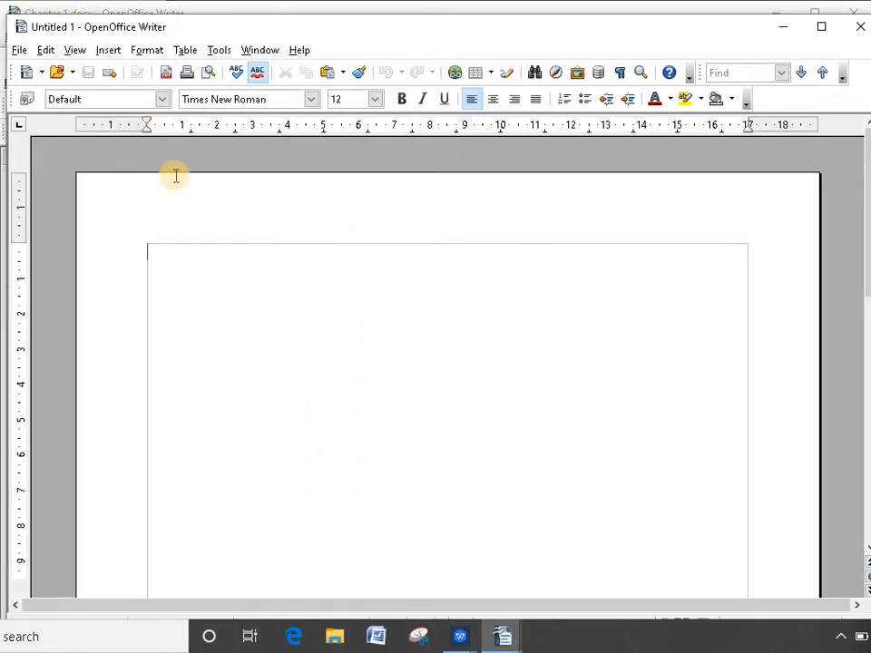
key(ctrl+n)
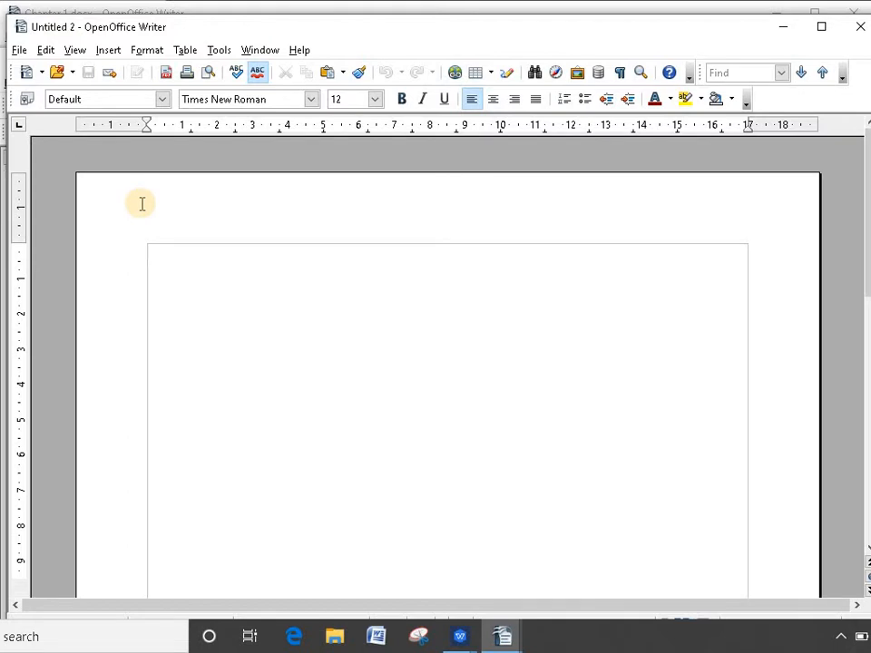
key(ctrl+n)
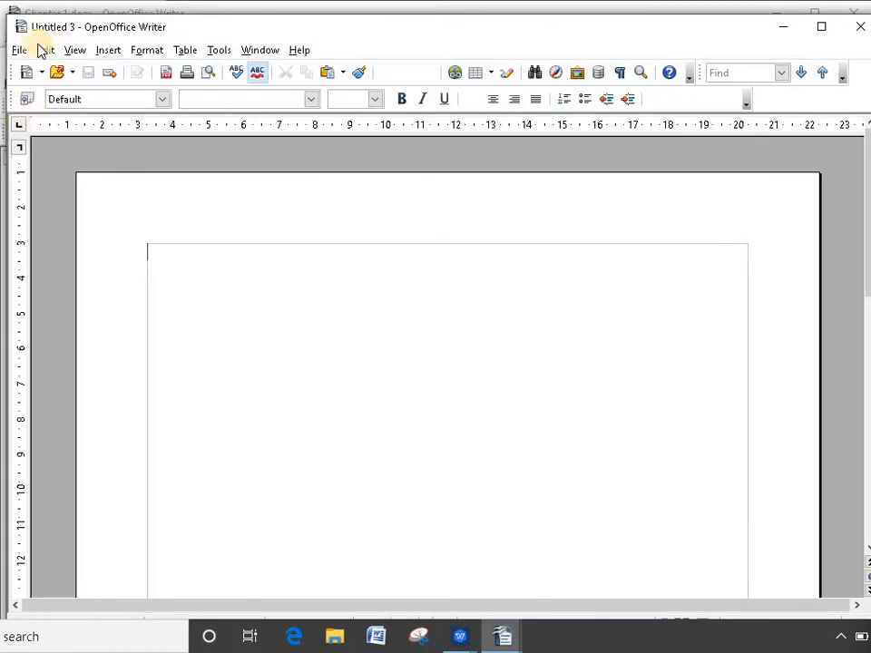
click(17, 52)
mouse_move(145, 69)
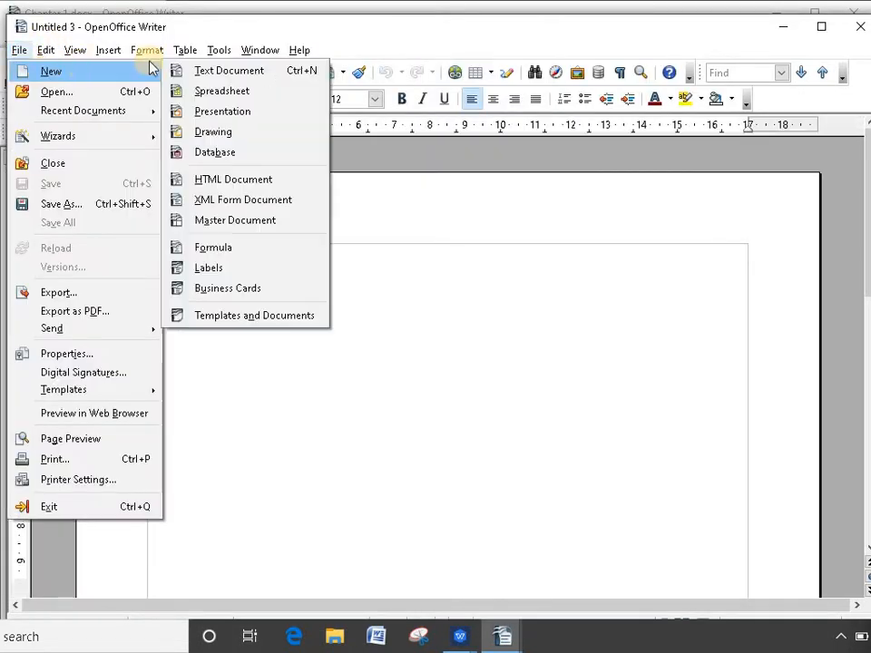
click(211, 72)
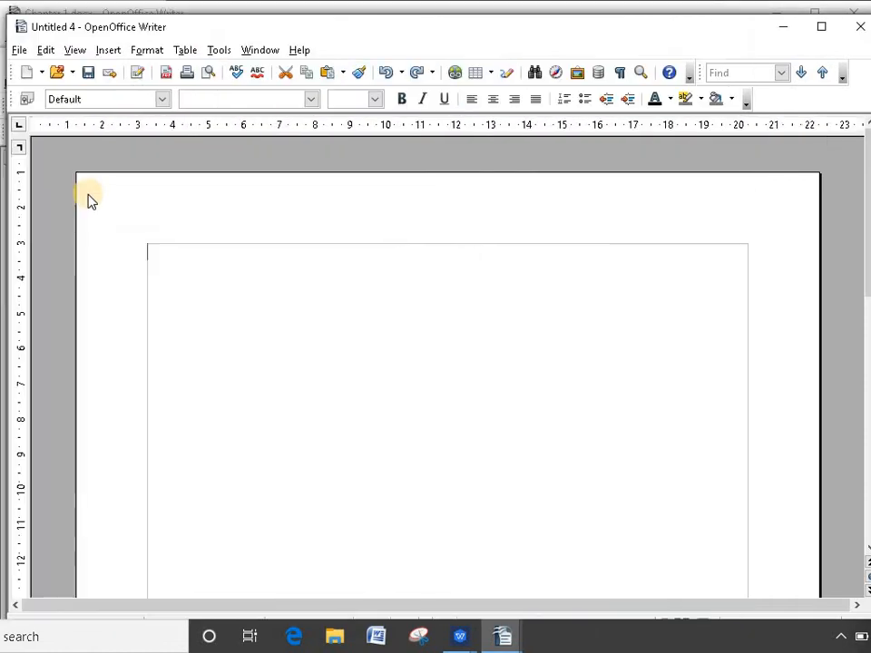
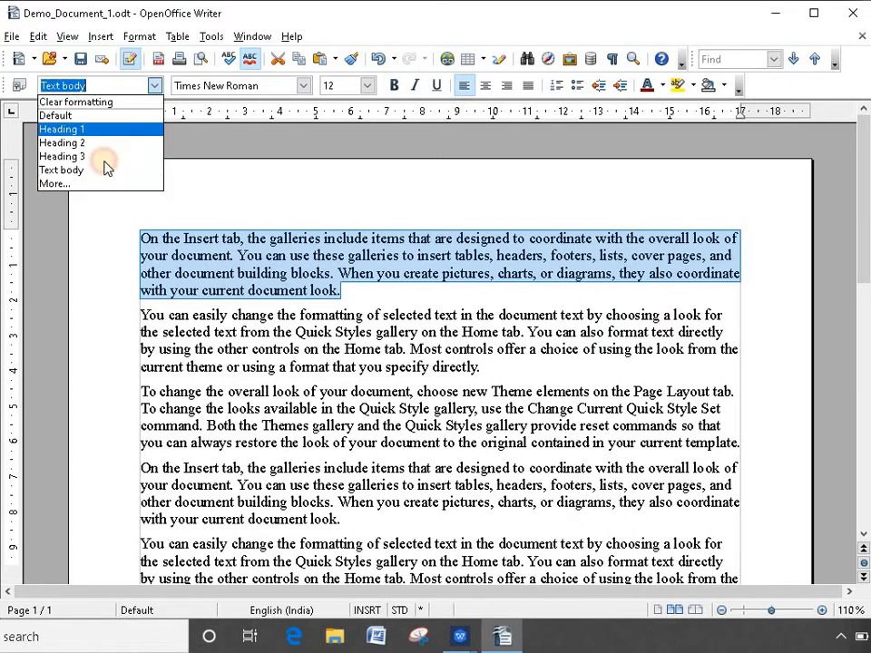
- Try the Complimentary close, First line indent, Signature and List Indent paragraph styles on the first paragraph from the full styles list
click(80, 184)
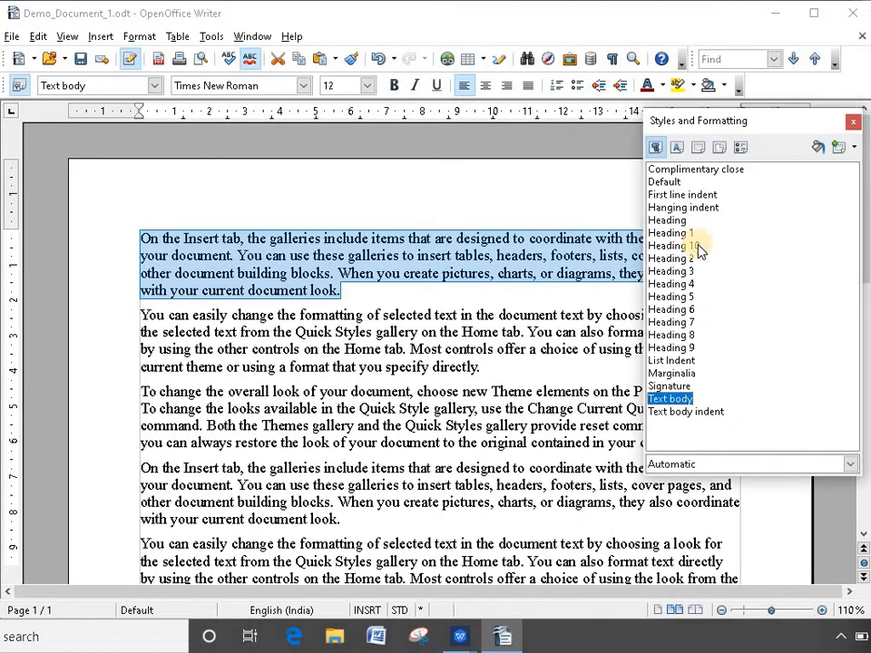
click(697, 169)
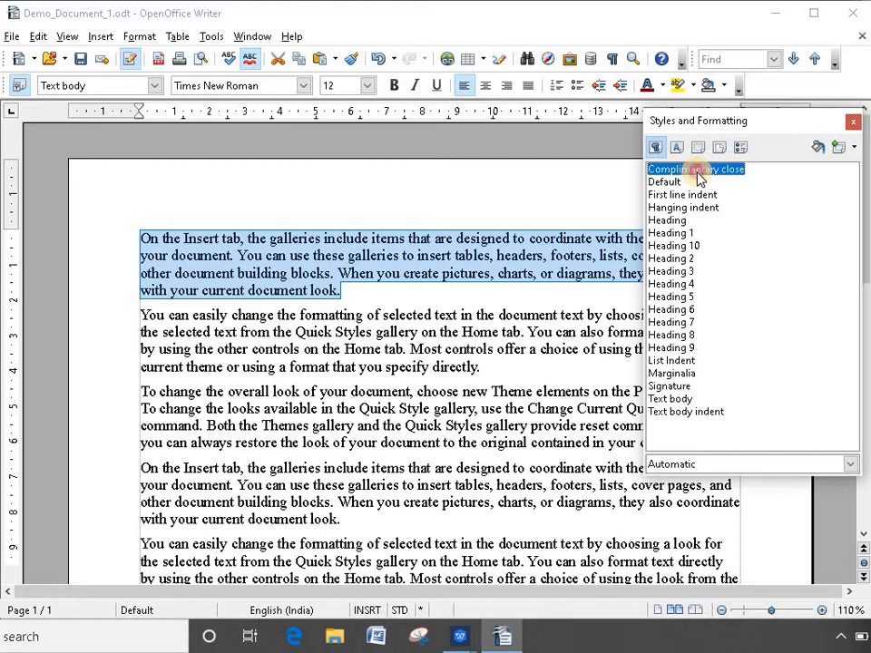
double_click(697, 171)
click(669, 196)
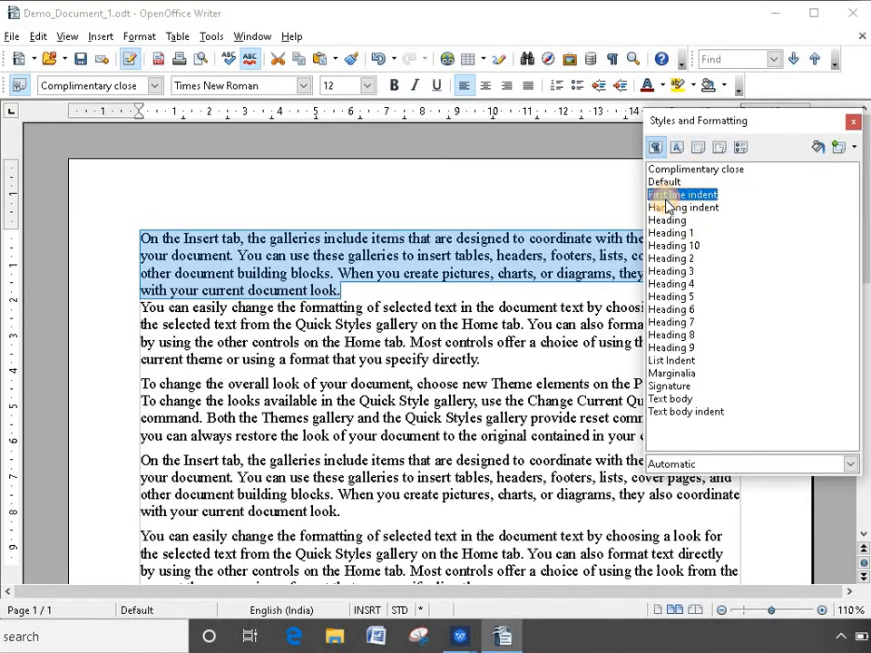
double_click(669, 197)
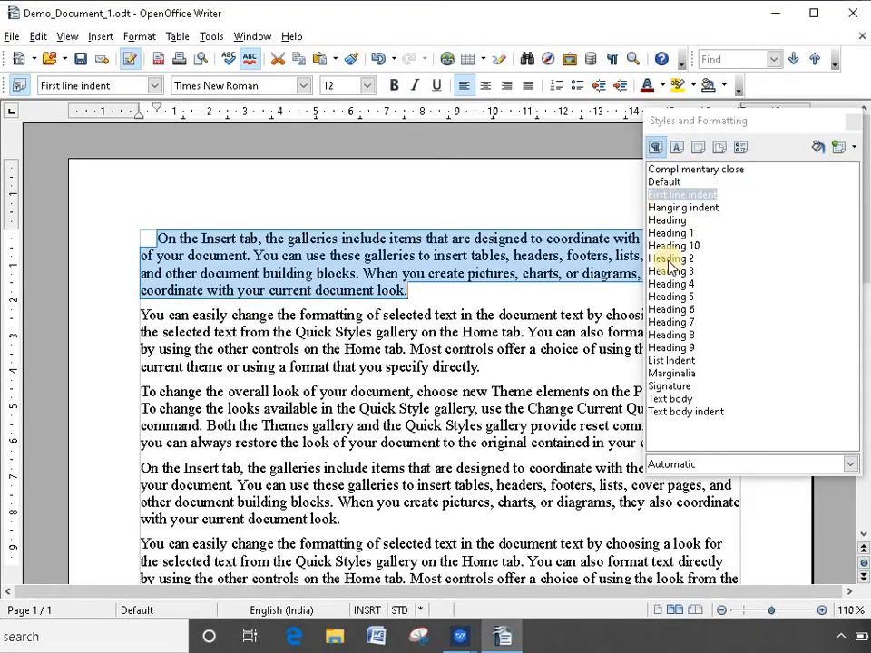
double_click(678, 388)
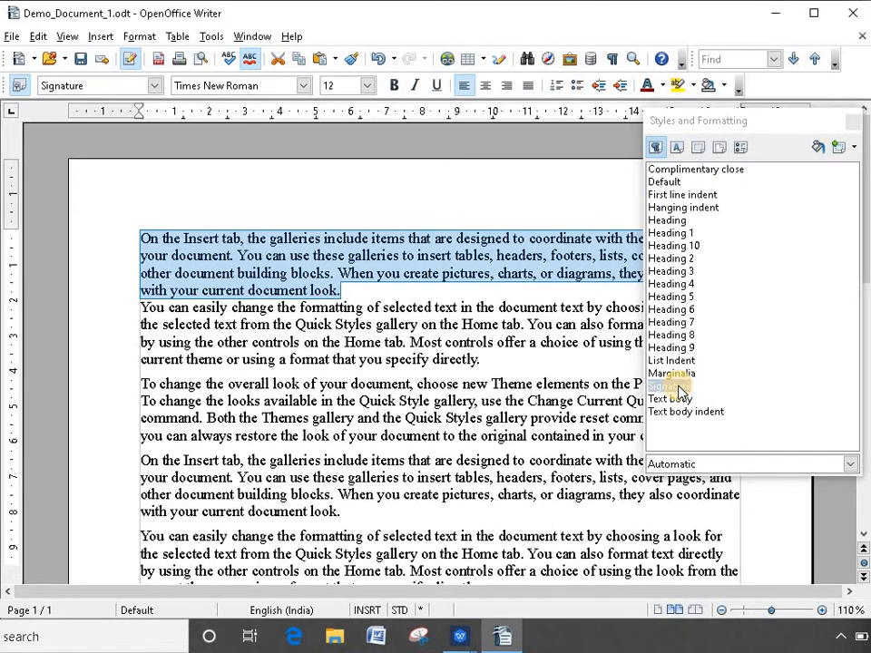
click(687, 362)
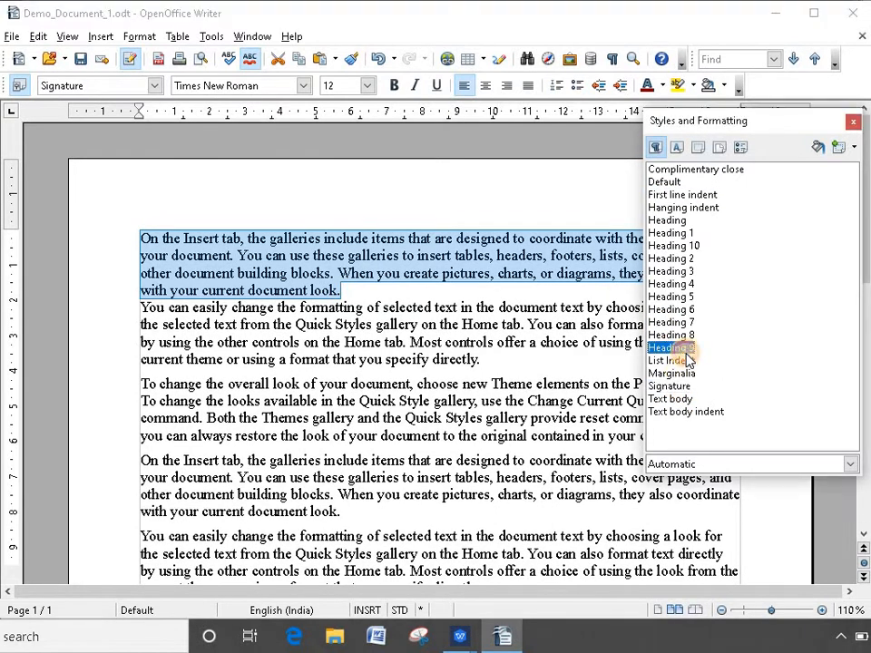
double_click(686, 363)
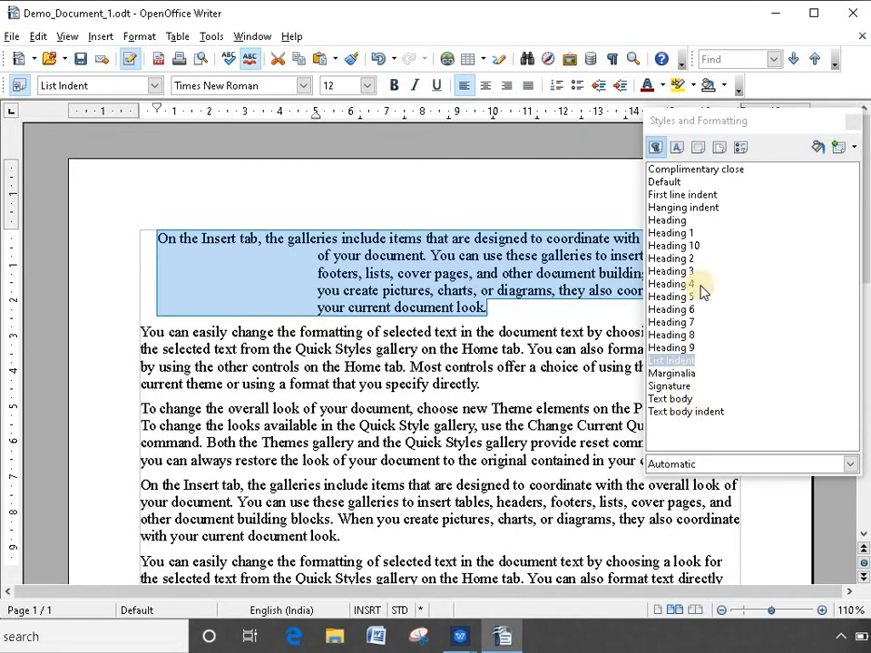
- Apply the Default style to the first paragraph, close the styles list and insert a blank line after the paragraph
double_click(663, 182)
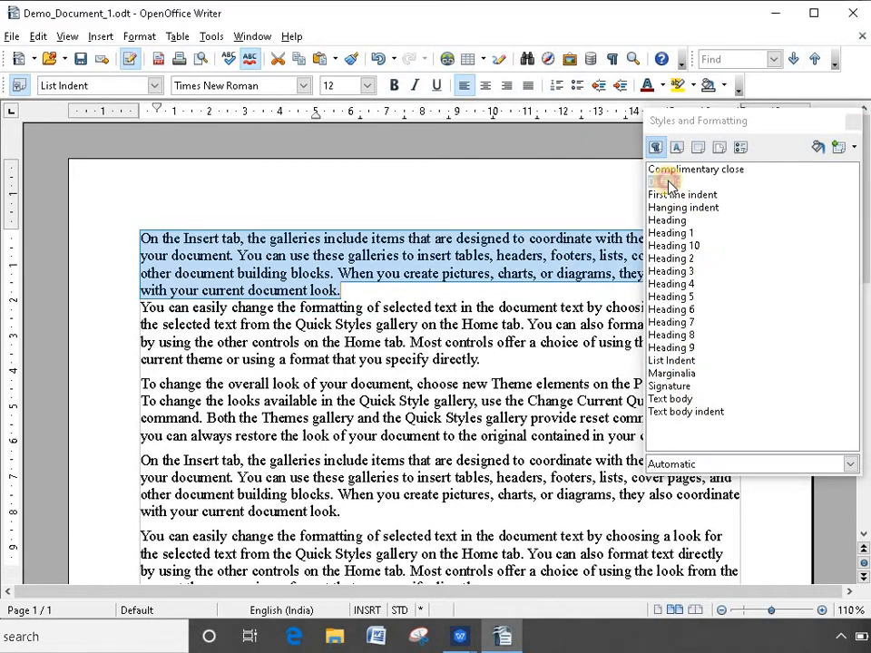
click(853, 121)
click(379, 301)
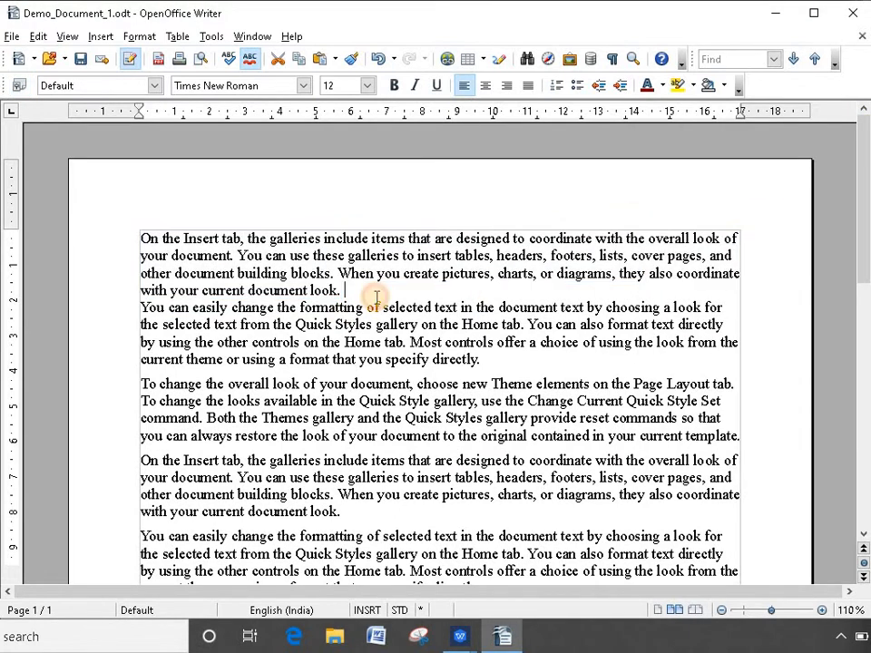
key(Return)
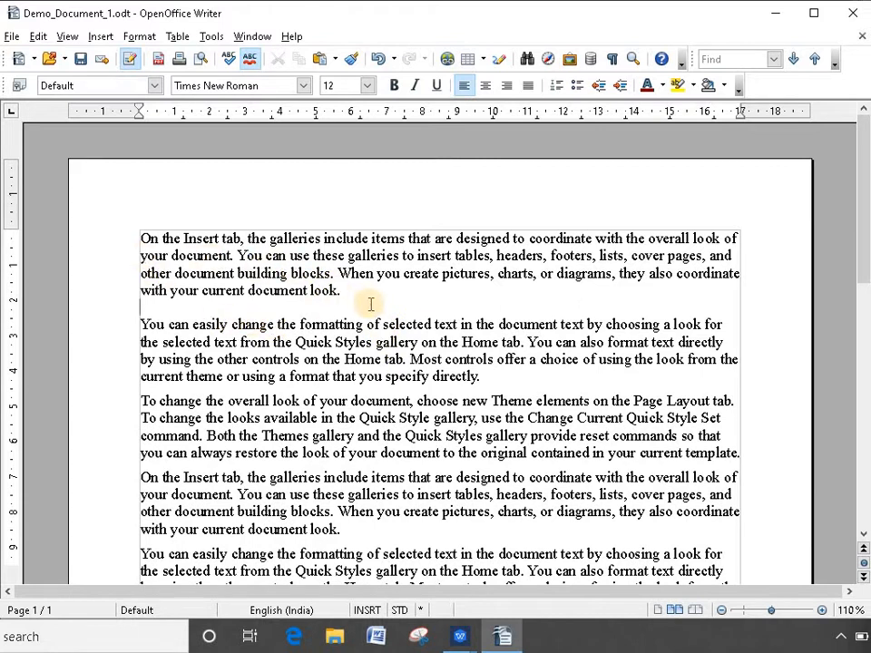
- Set the first paragraph's font to Viner Hand ITC
drag(369, 305, 124, 163)
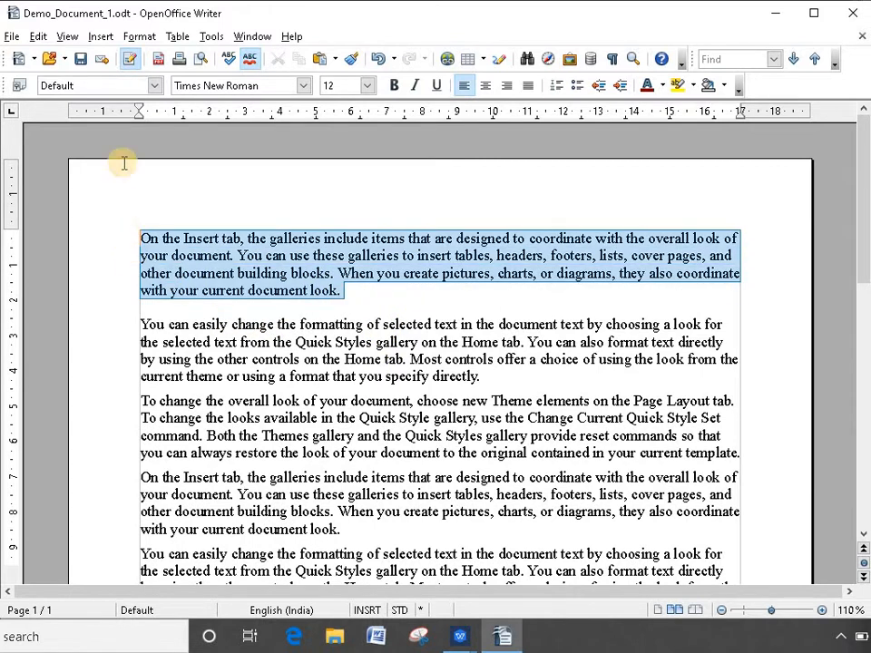
click(303, 85)
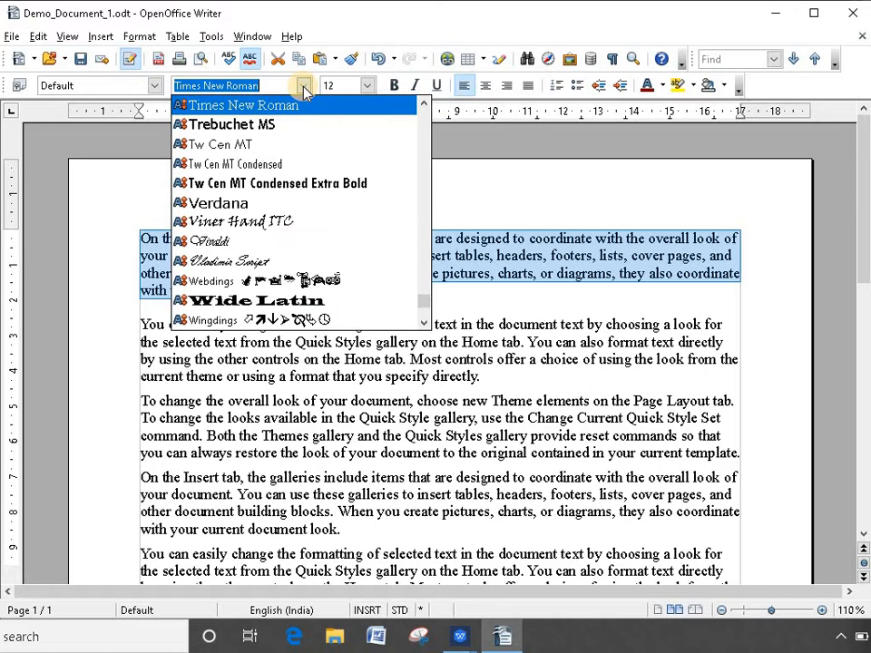
click(247, 229)
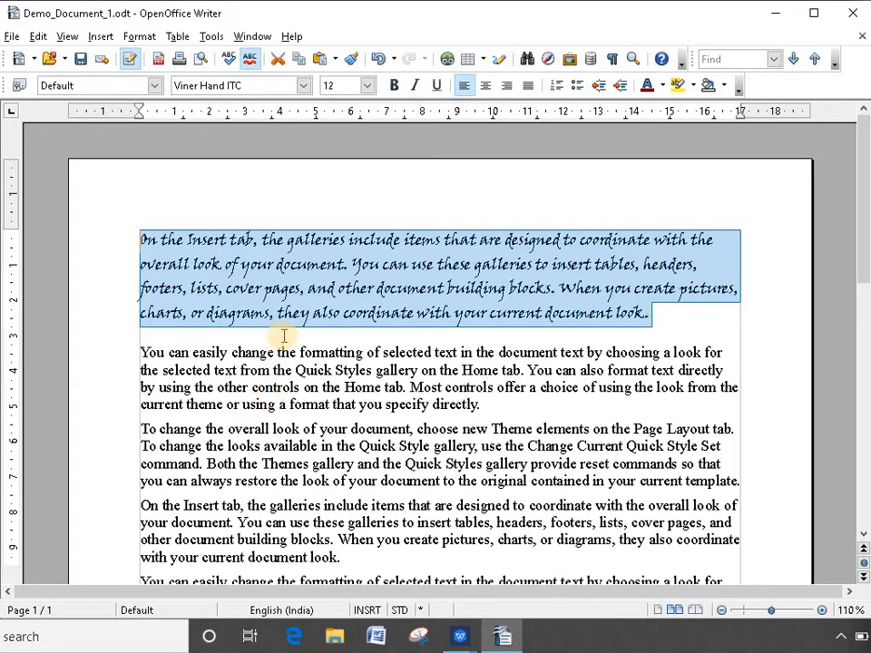
click(295, 292)
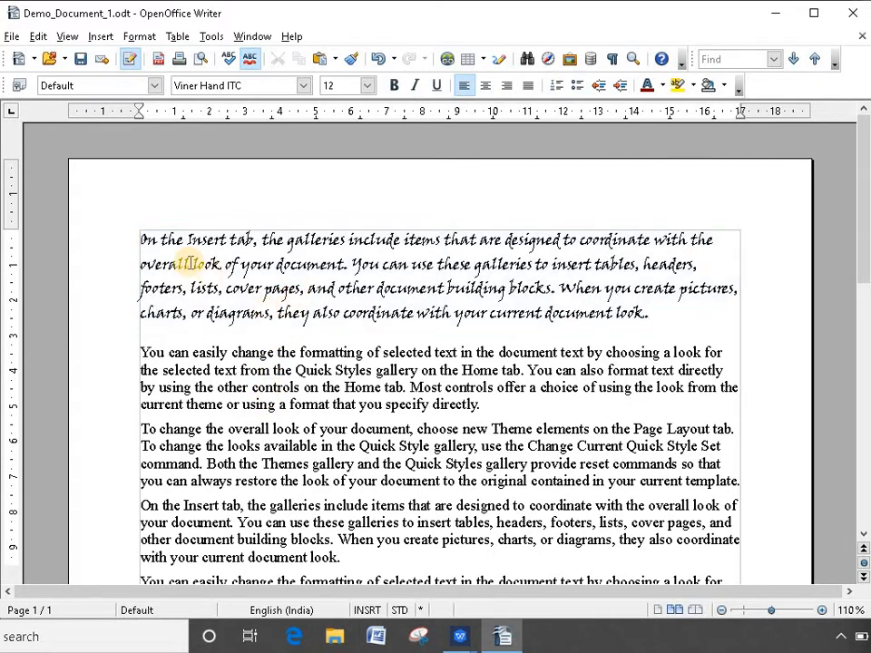
- Change the font of the first paragraph to Bradley Hand ITC and deselect it
drag(679, 322, 121, 245)
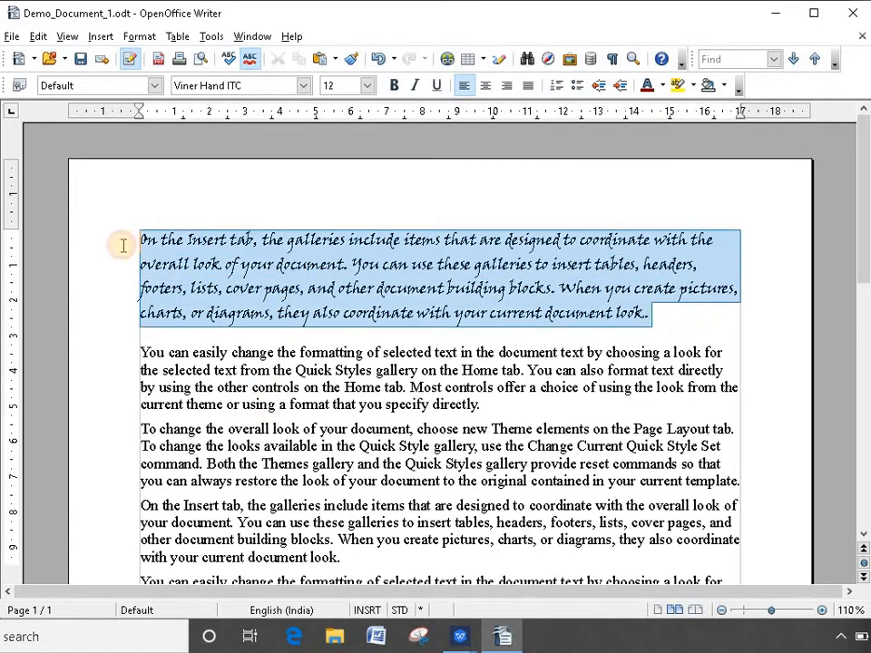
click(299, 93)
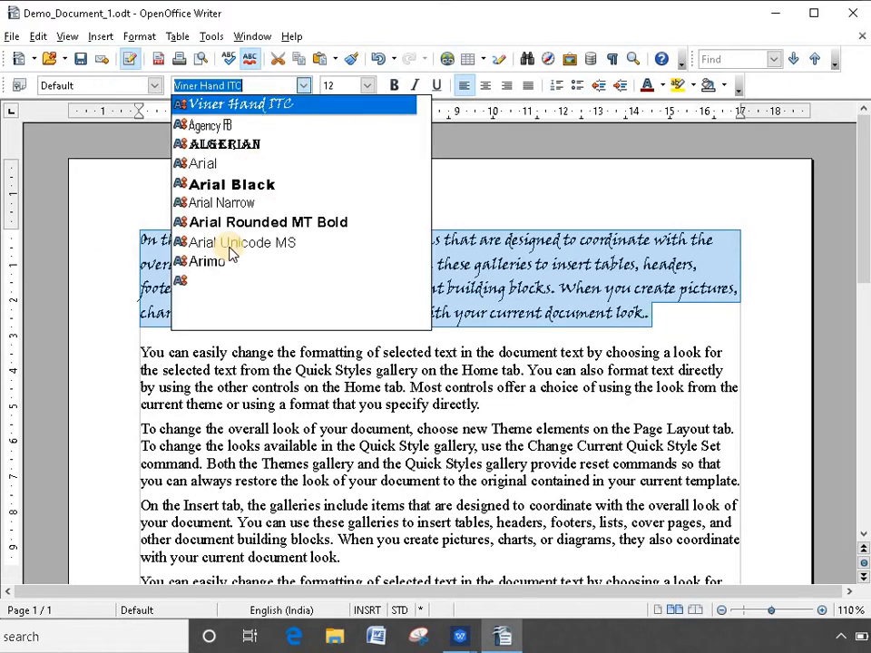
scroll(234, 281, down, 1)
scroll(234, 281, down, 5)
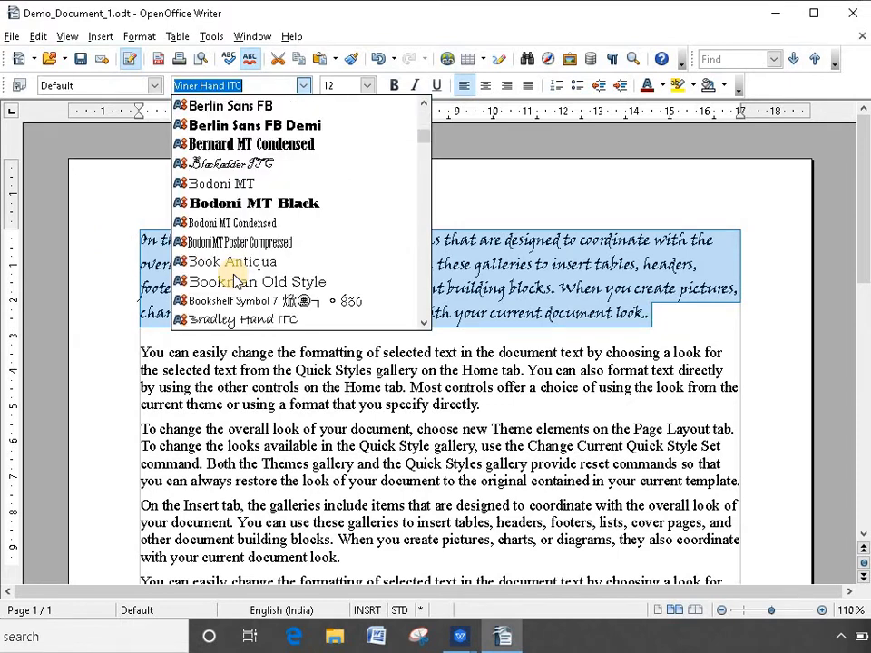
scroll(230, 325, down, 4)
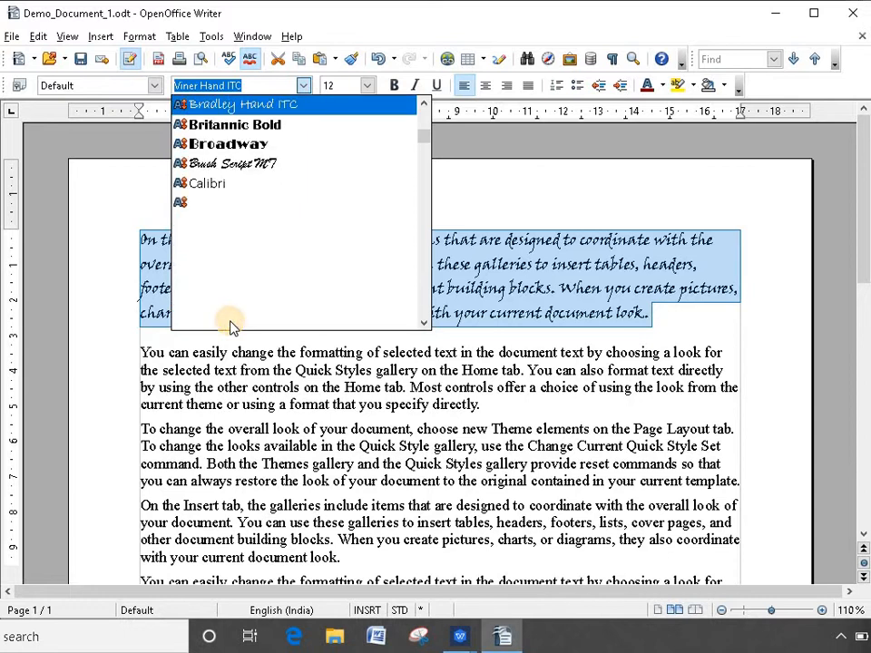
key(Return)
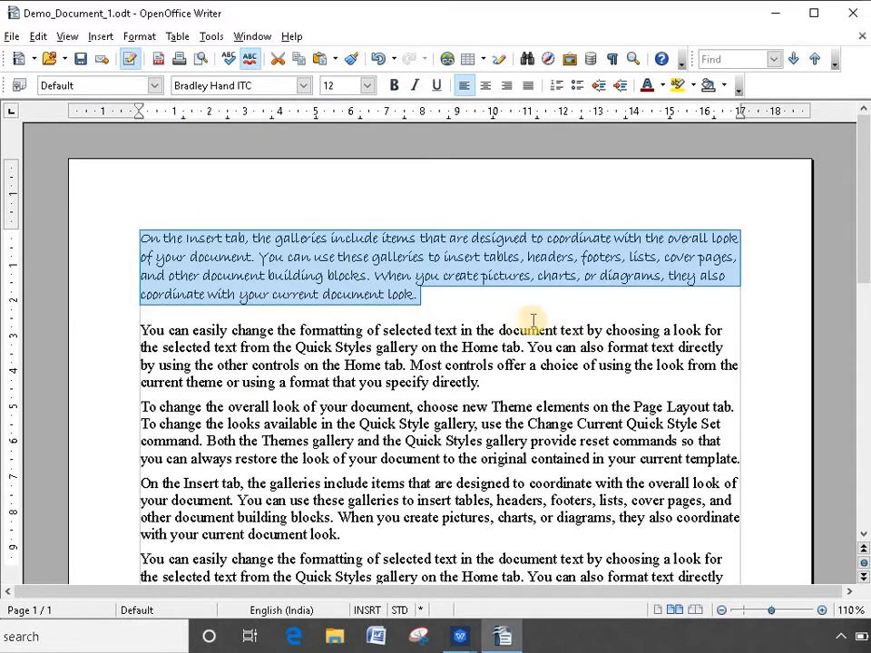
click(395, 330)
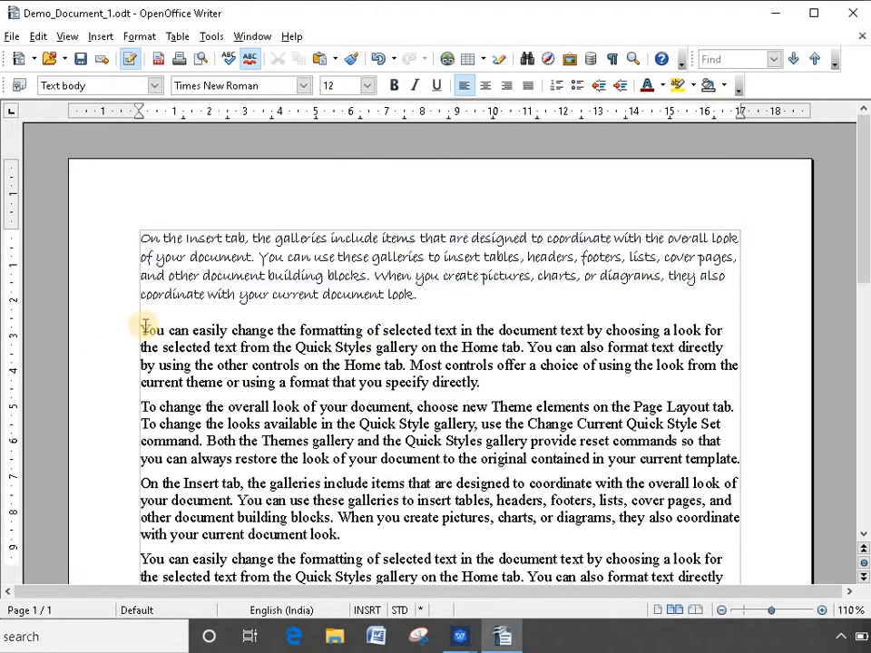
- Set the font of the second paragraph, beginning "You can easily change the formatting", to Comic Sans MS
drag(143, 330, 496, 381)
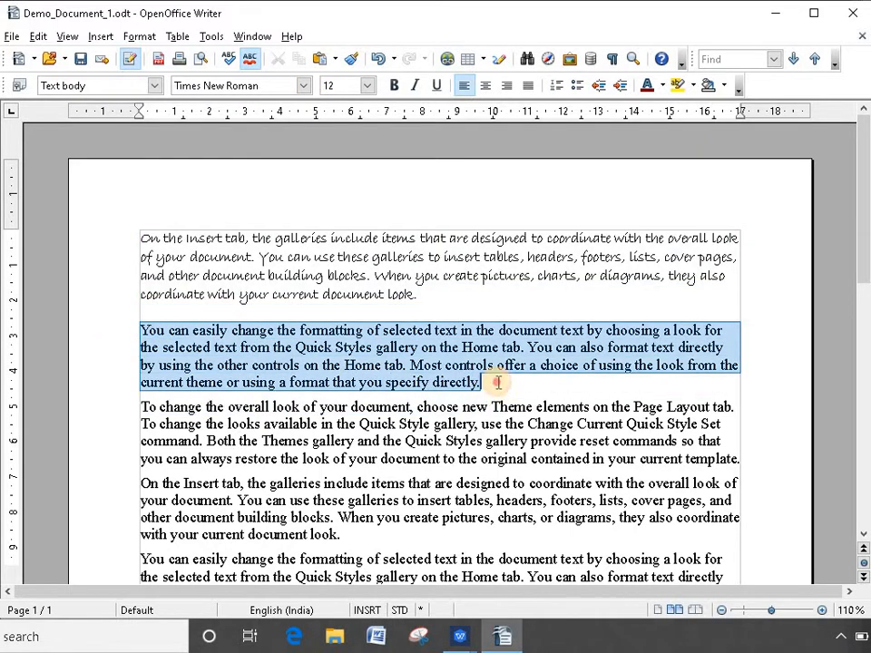
click(284, 85)
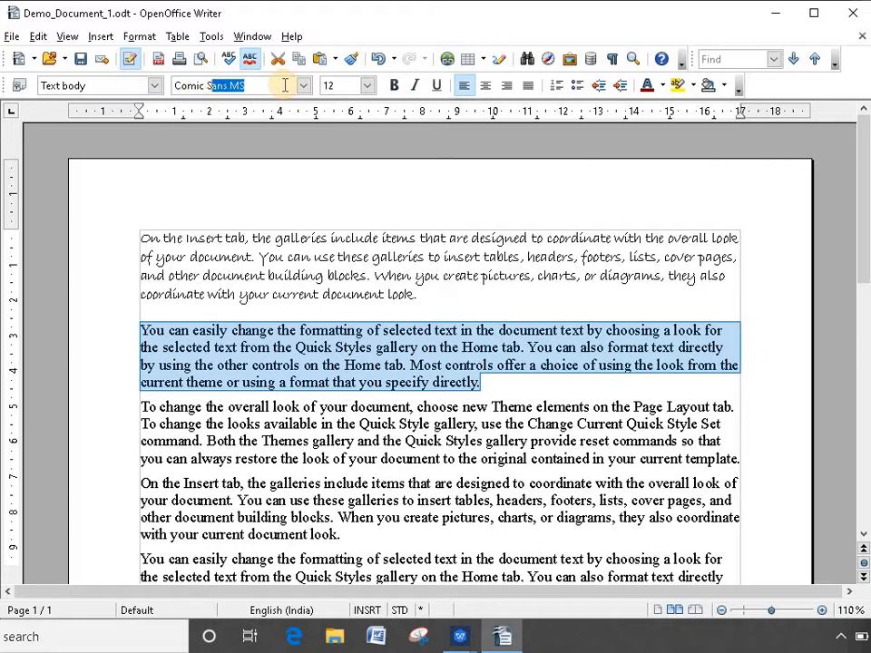
key(Return)
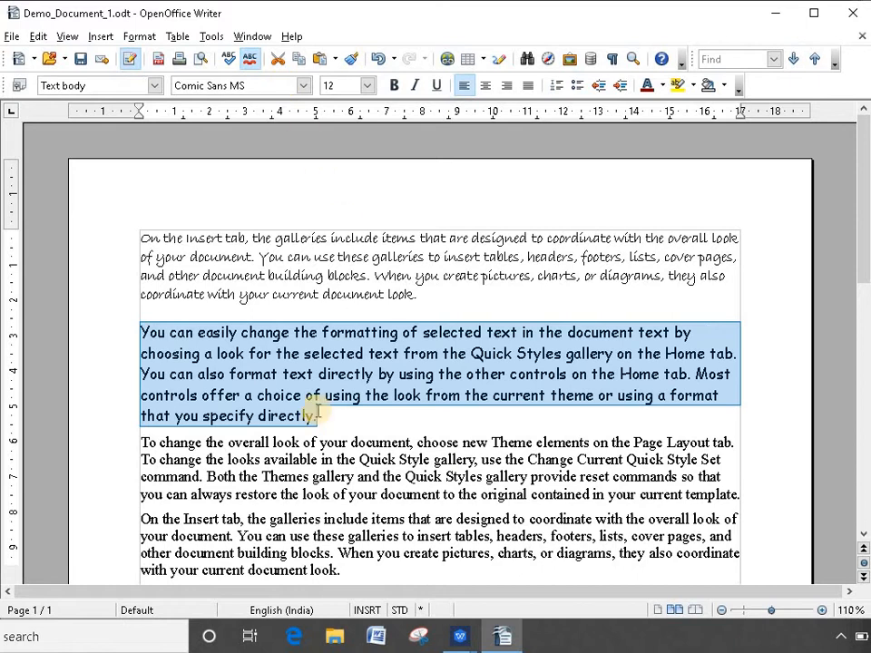
- Set the font of the third paragraph, beginning "To change the overall look", to SimSun
click(241, 495)
drag(142, 443, 738, 491)
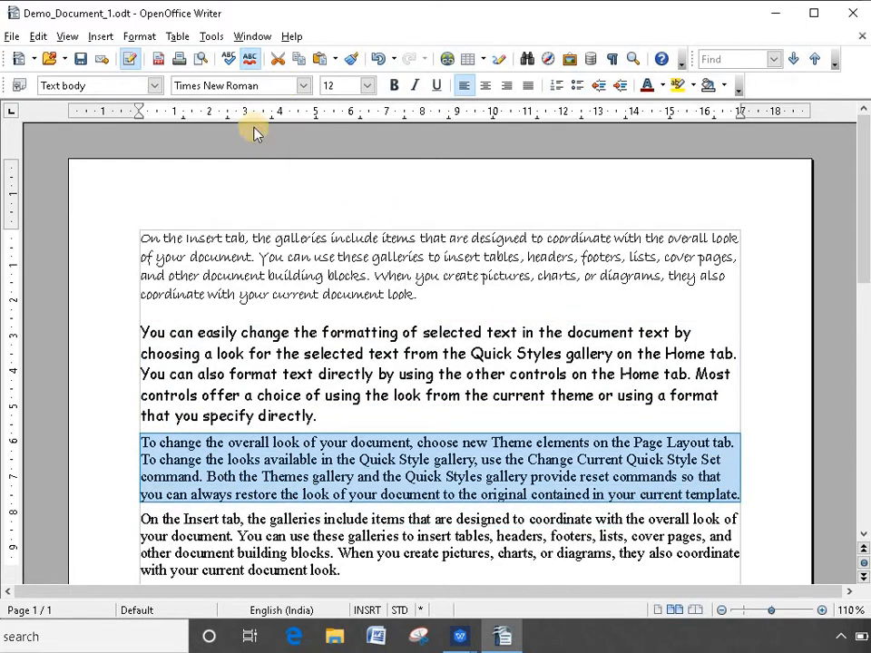
click(283, 85)
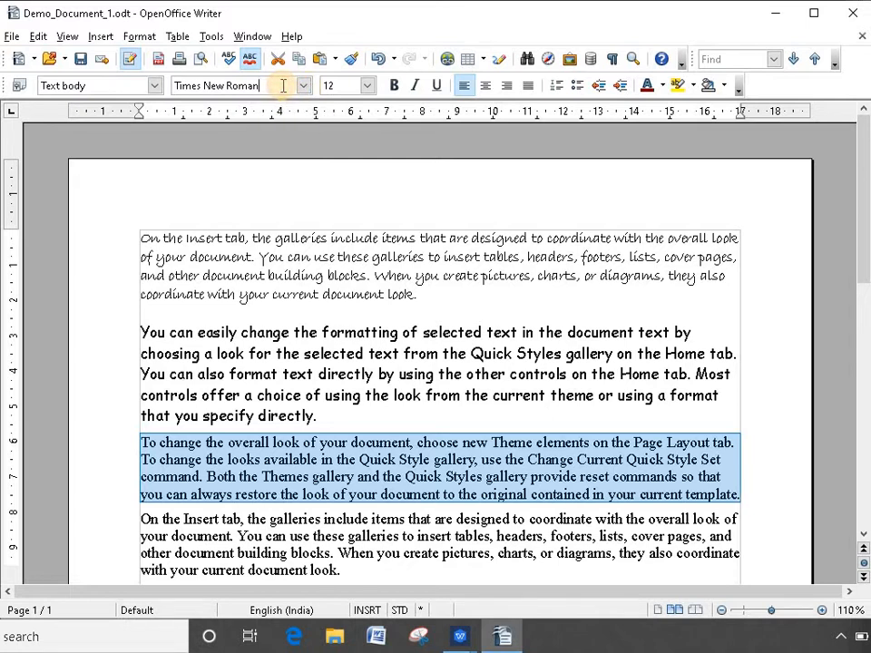
drag(284, 85, 164, 86)
key(BackSpace)
text(S)
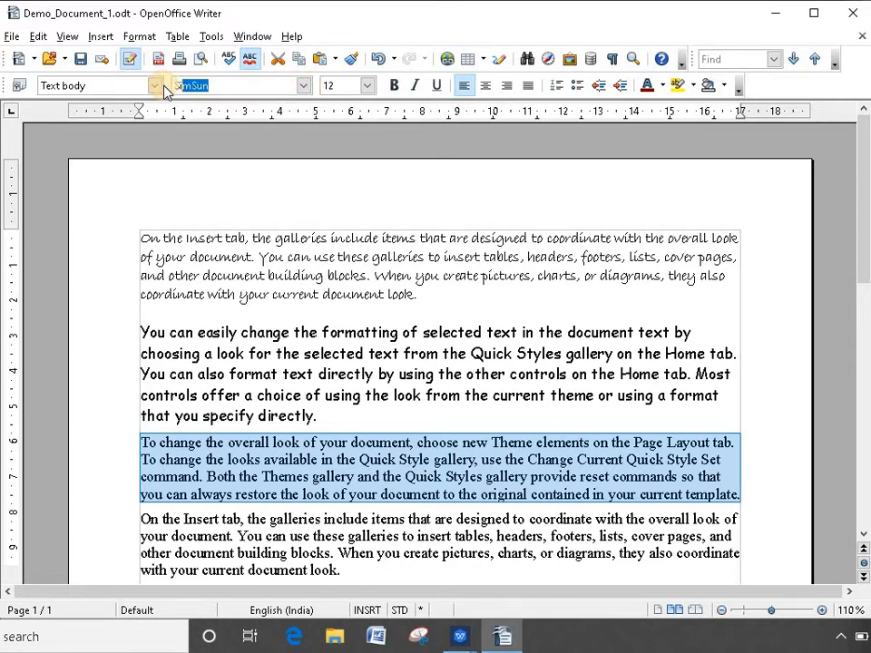
text(ig)
key(Return)
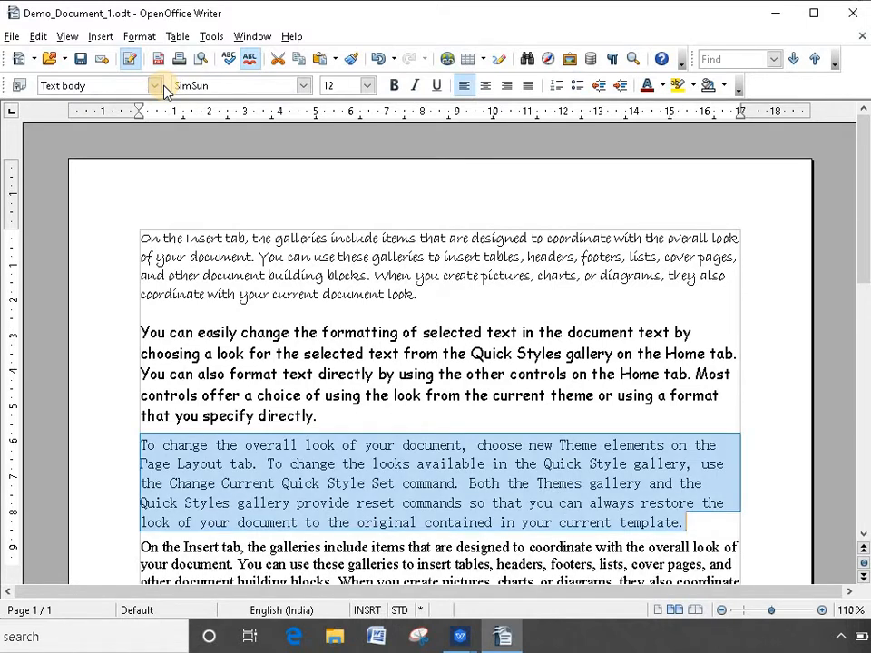
- Set the font of the fourth paragraph, beginning "On the Insert tab", to Consolas
scroll(152, 307, down, 3)
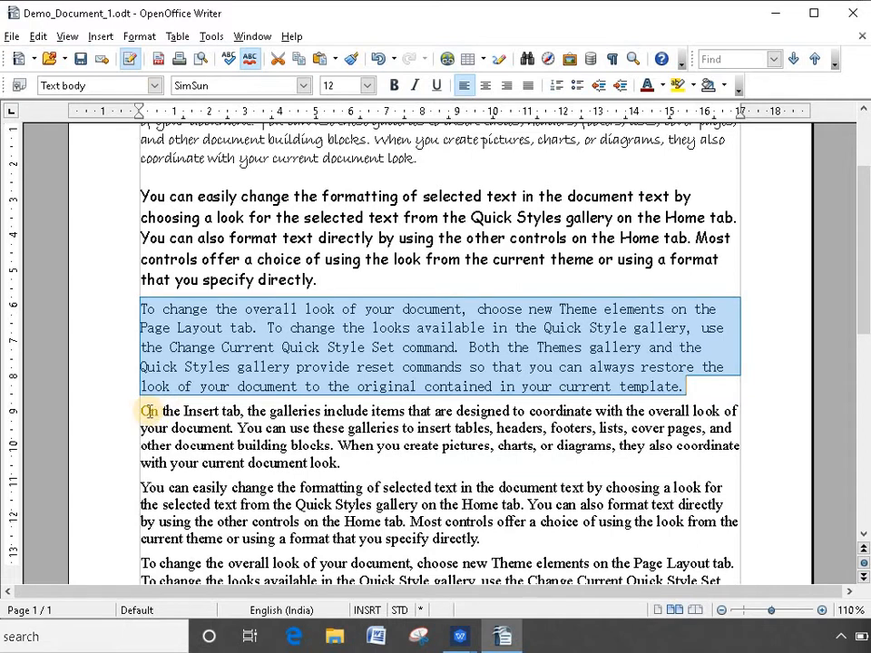
drag(148, 411, 344, 465)
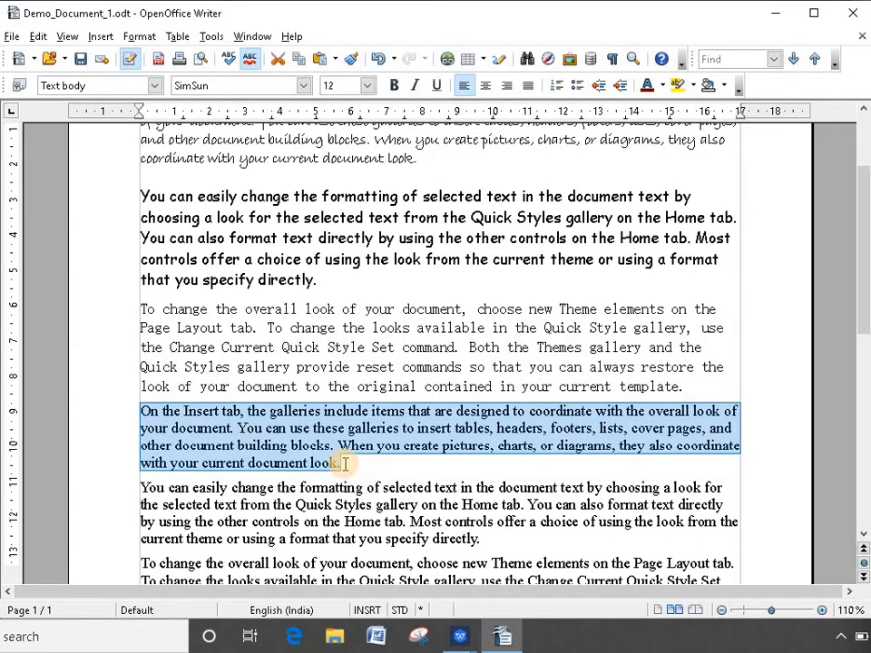
click(259, 85)
text(C)
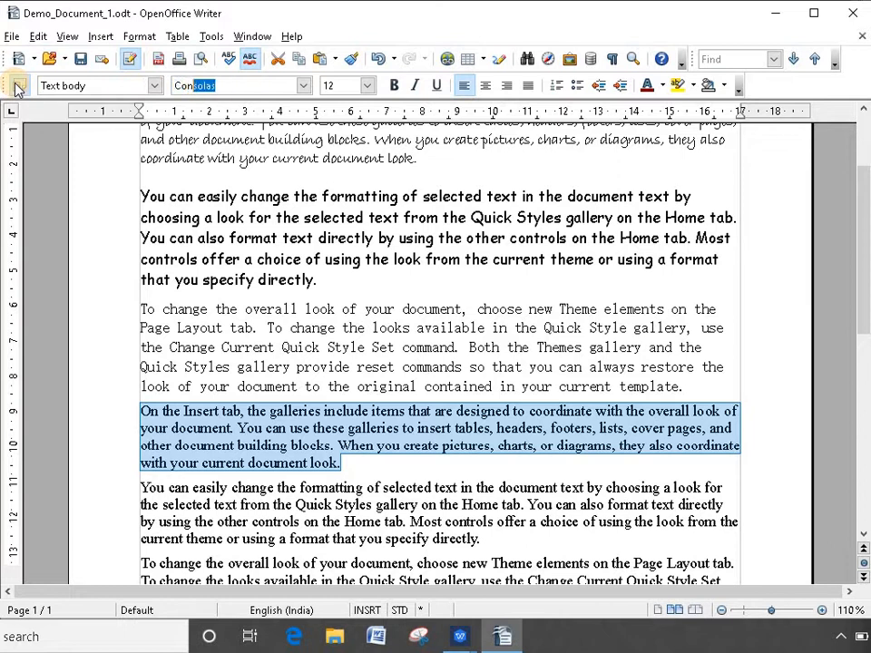
text(on)
key(Return)
- Set the font of the fifth paragraph, beginning "You can easily change the formatting", to Californian FB
scroll(194, 369, down, 3)
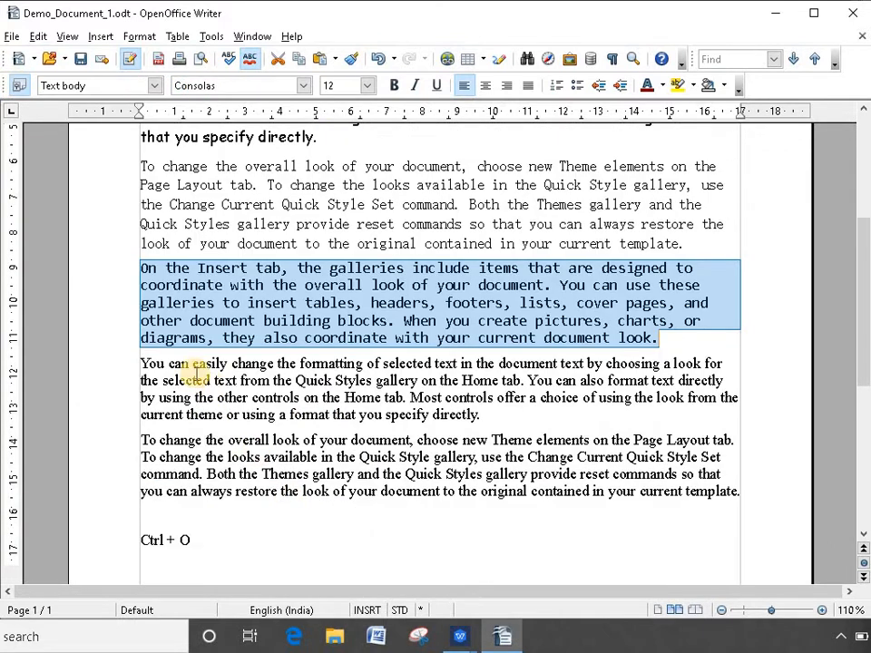
drag(145, 363, 492, 409)
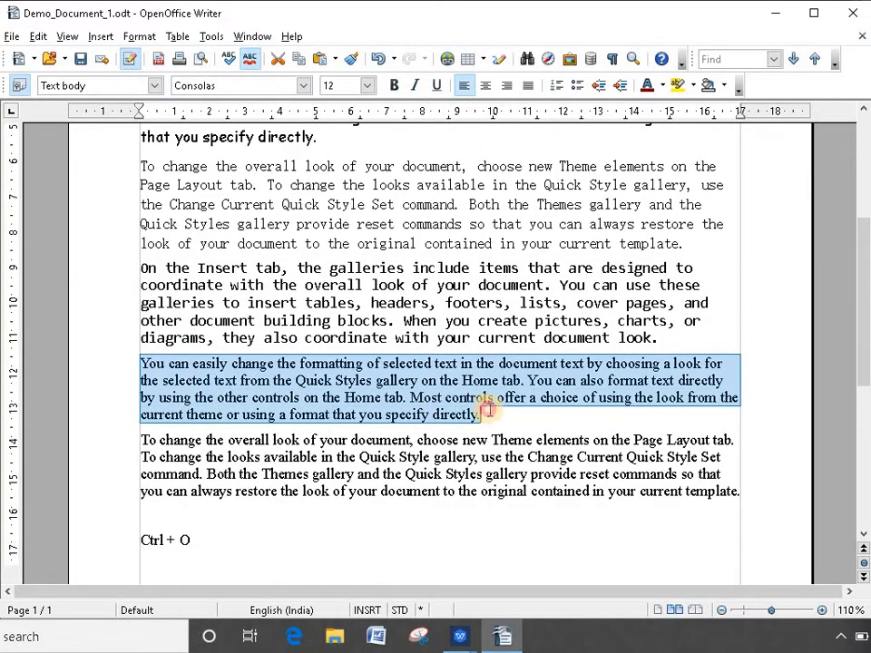
click(303, 85)
scroll(262, 305, down, 5)
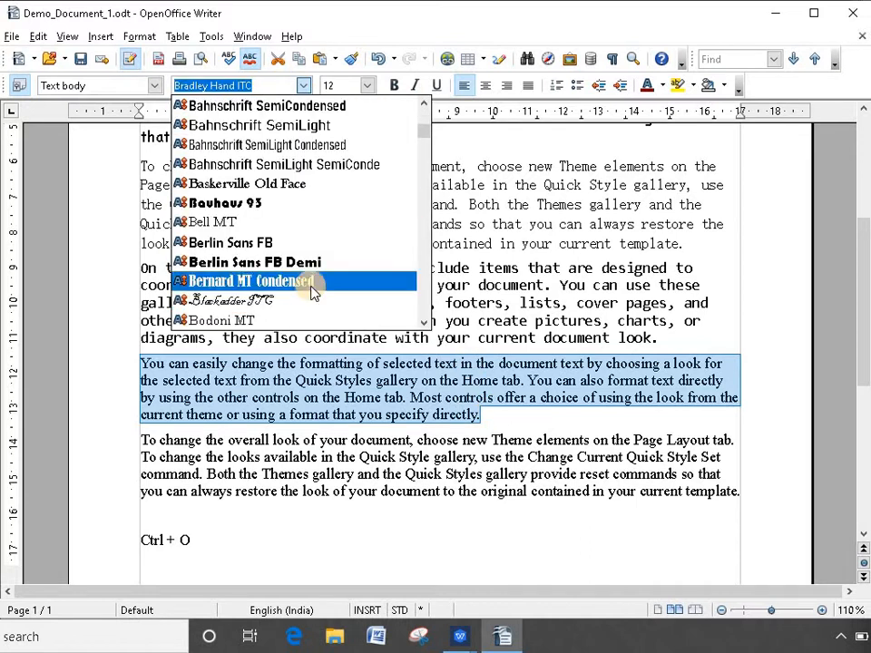
scroll(310, 288, down, 5)
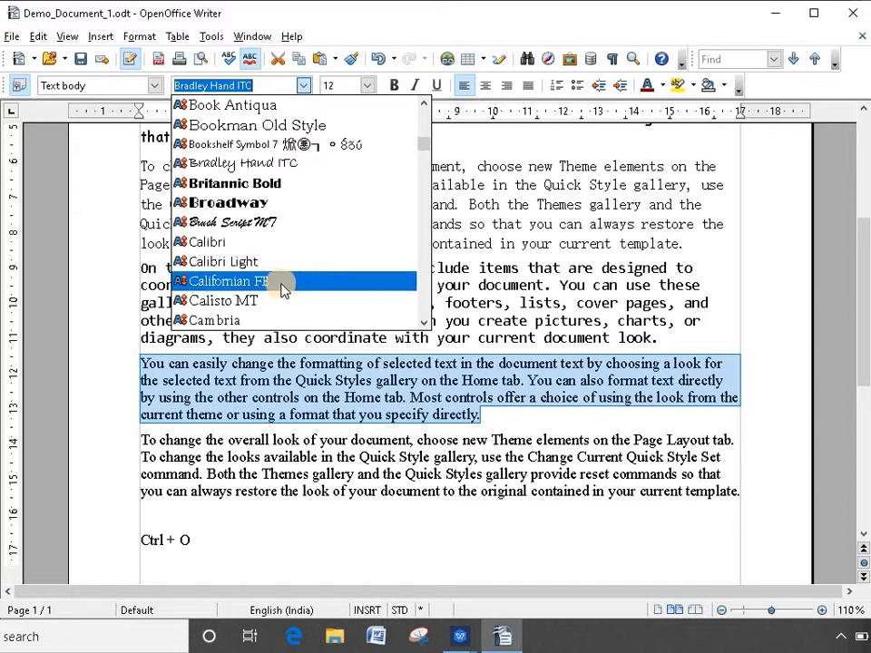
click(283, 283)
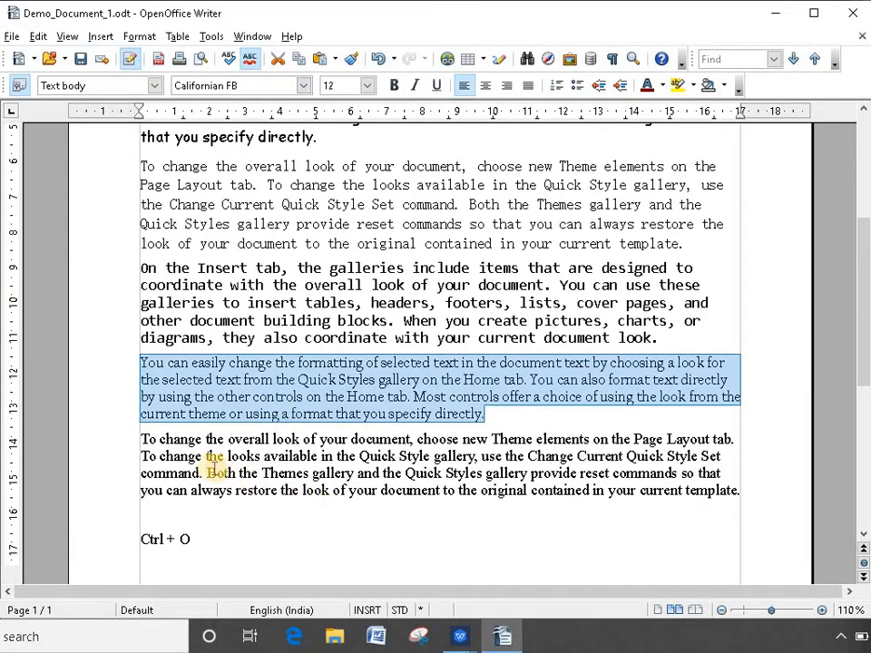
- Set the font of the last full paragraph, above the "Ctrl + O" line, to Curlz MT and deselect it
drag(145, 442, 518, 511)
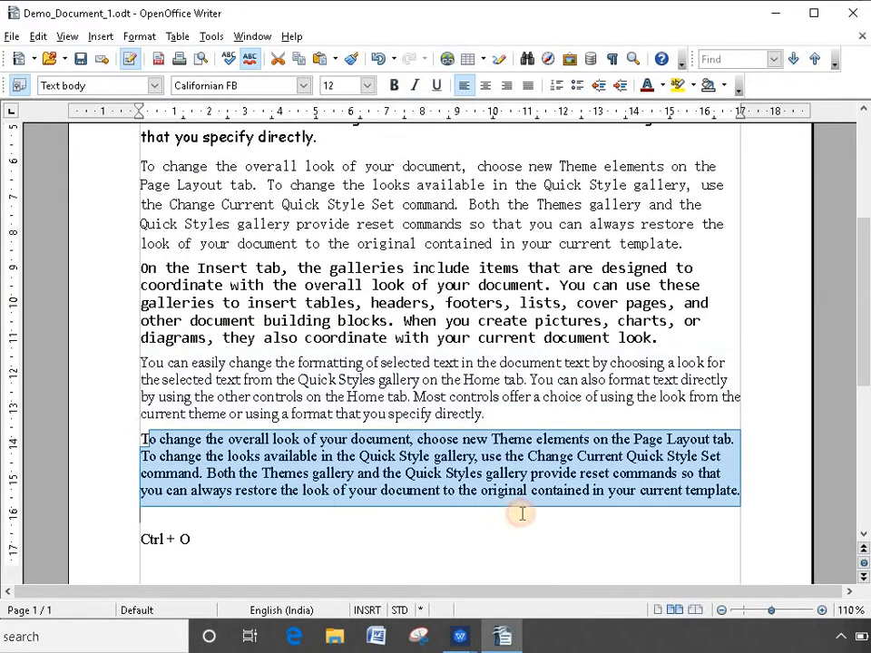
click(233, 466)
drag(142, 439, 728, 490)
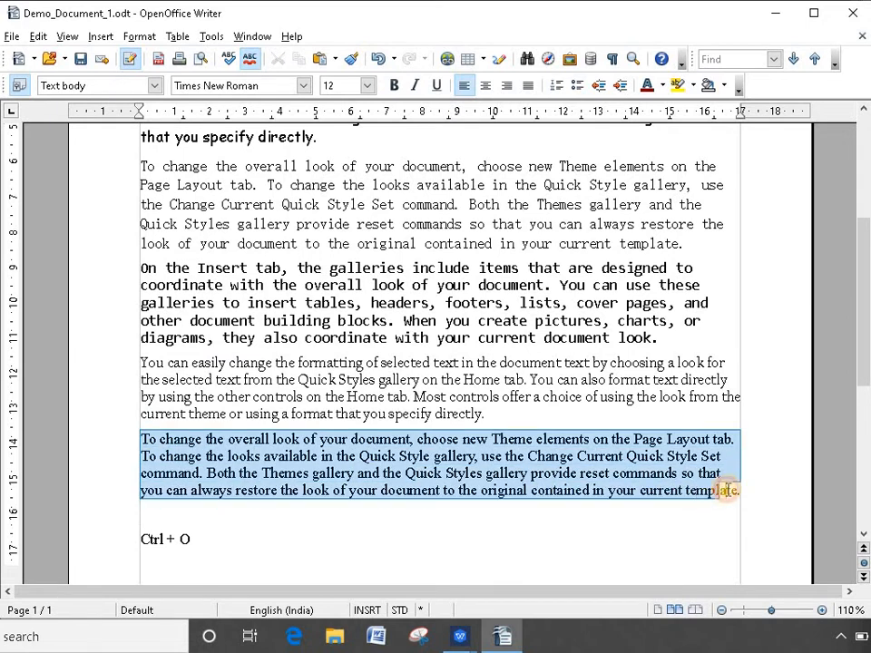
click(303, 85)
scroll(218, 283, down, 4)
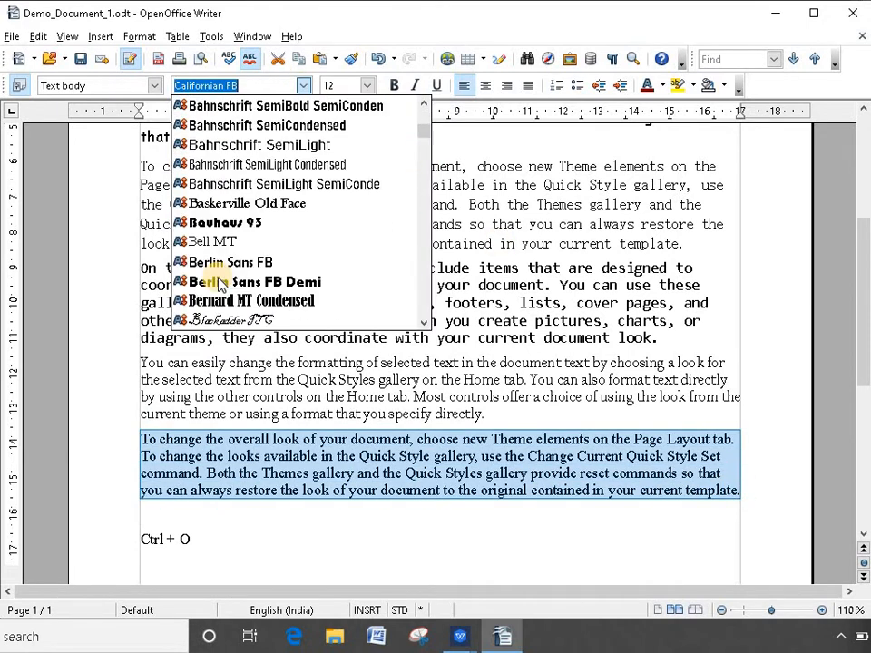
scroll(218, 283, down, 12)
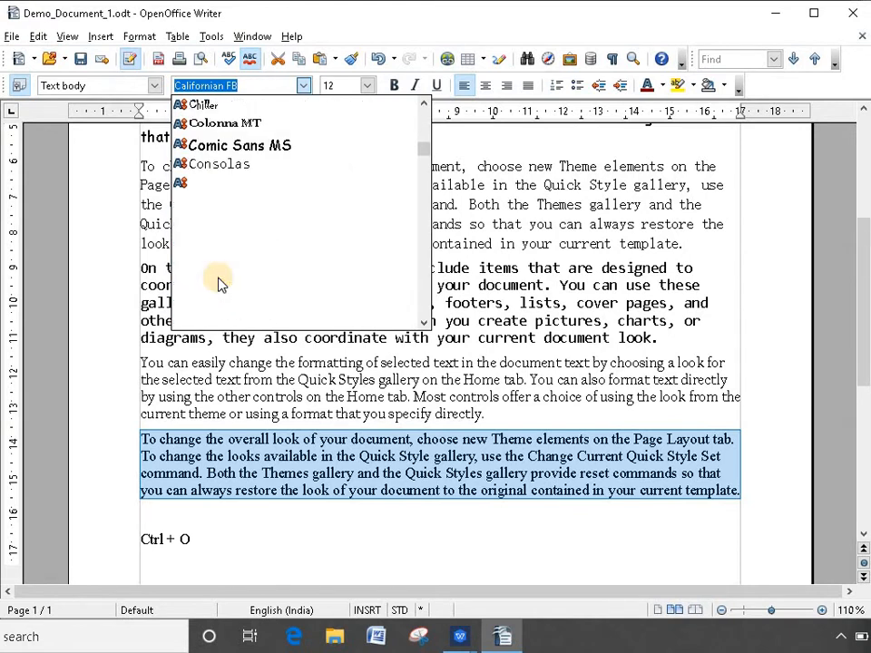
scroll(218, 283, down, 1)
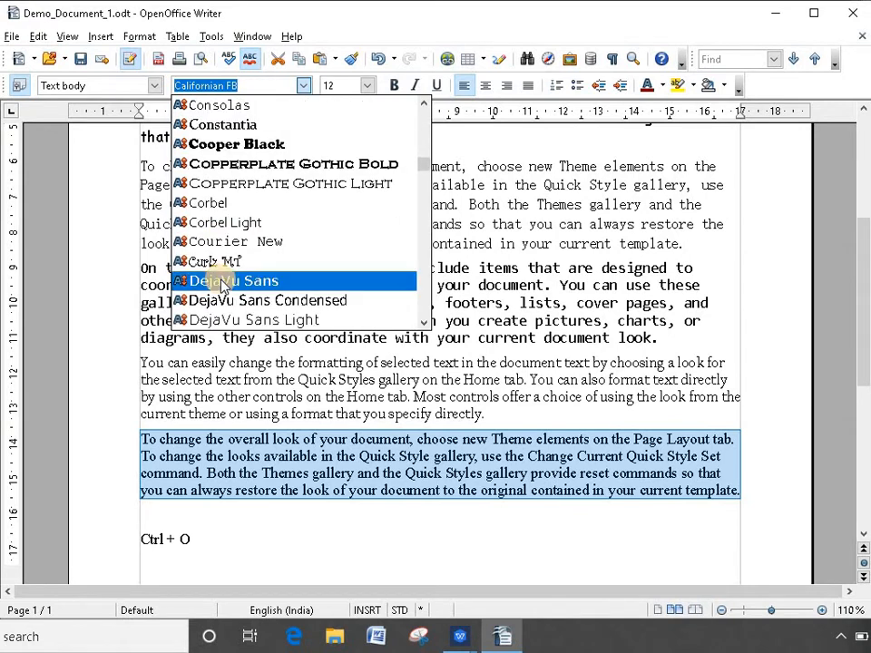
click(217, 262)
click(363, 539)
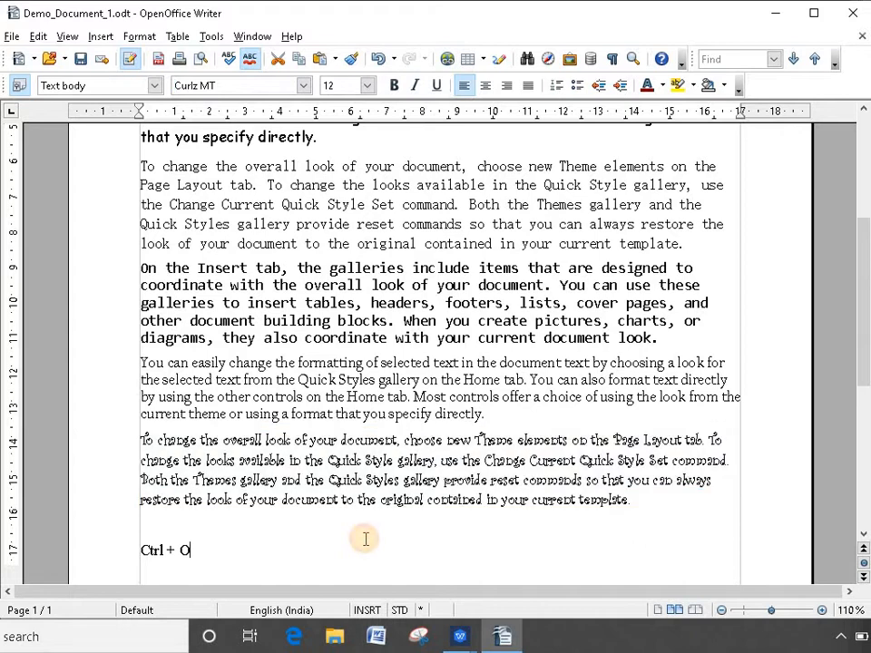
- Review the whole document and check which font each paragraph and the "Ctrl + O" line use
scroll(369, 529, up, 6)
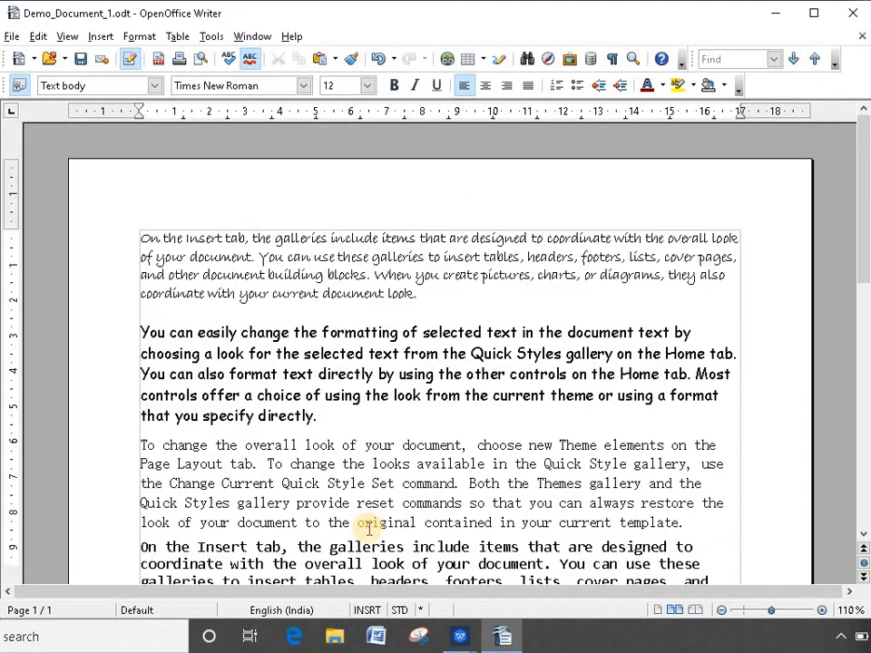
scroll(369, 528, down, 9)
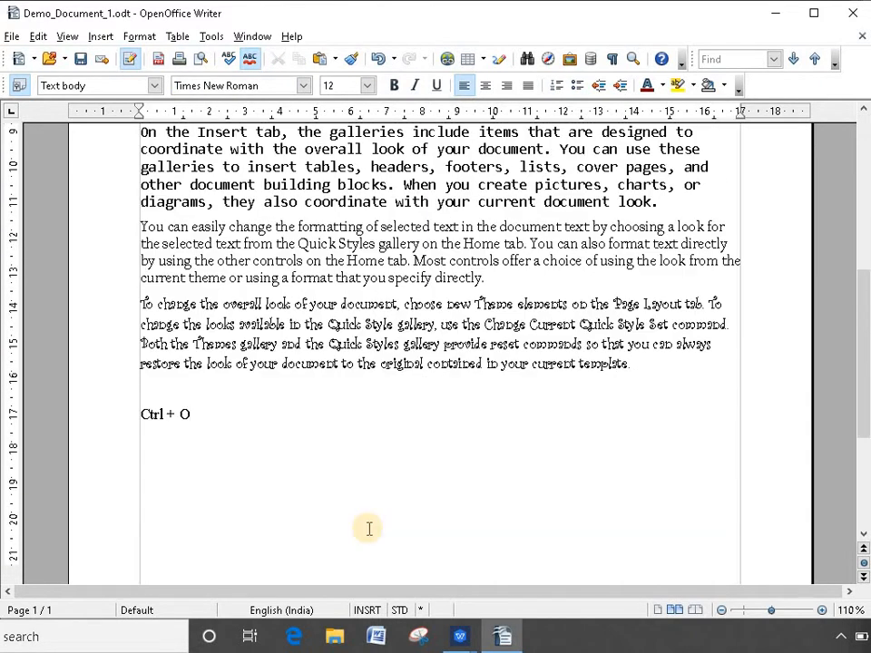
scroll(369, 528, up, 9)
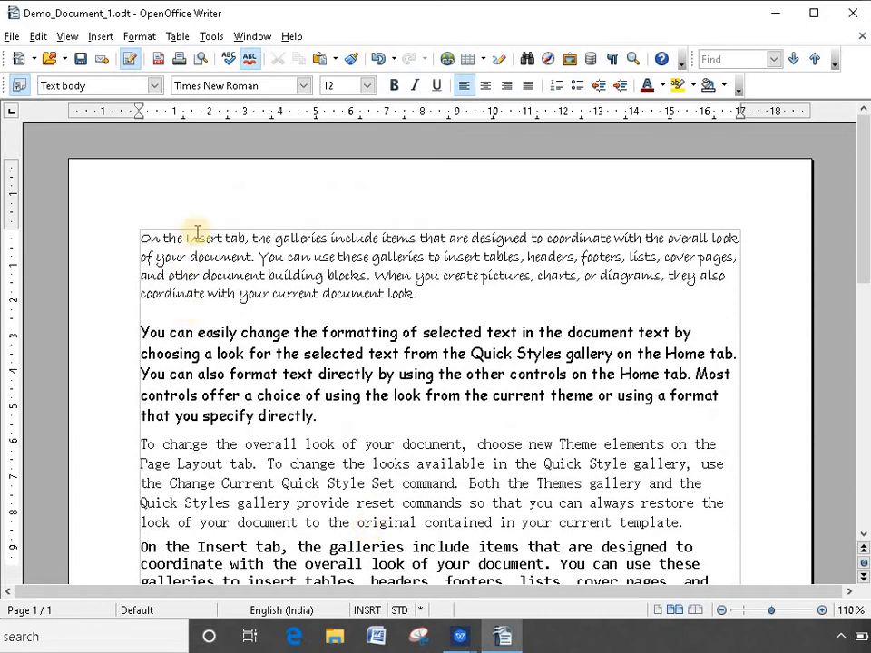
click(269, 256)
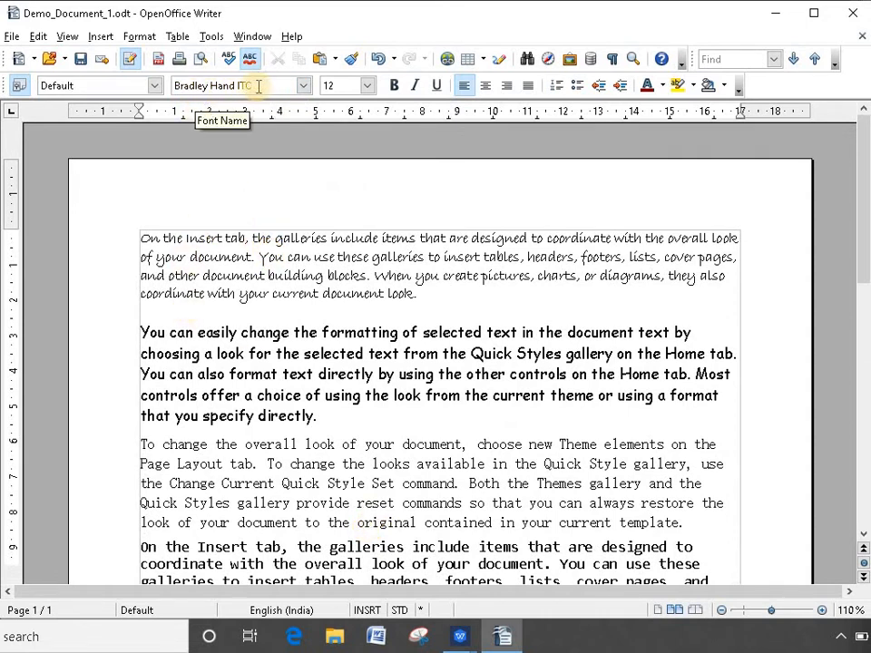
click(290, 353)
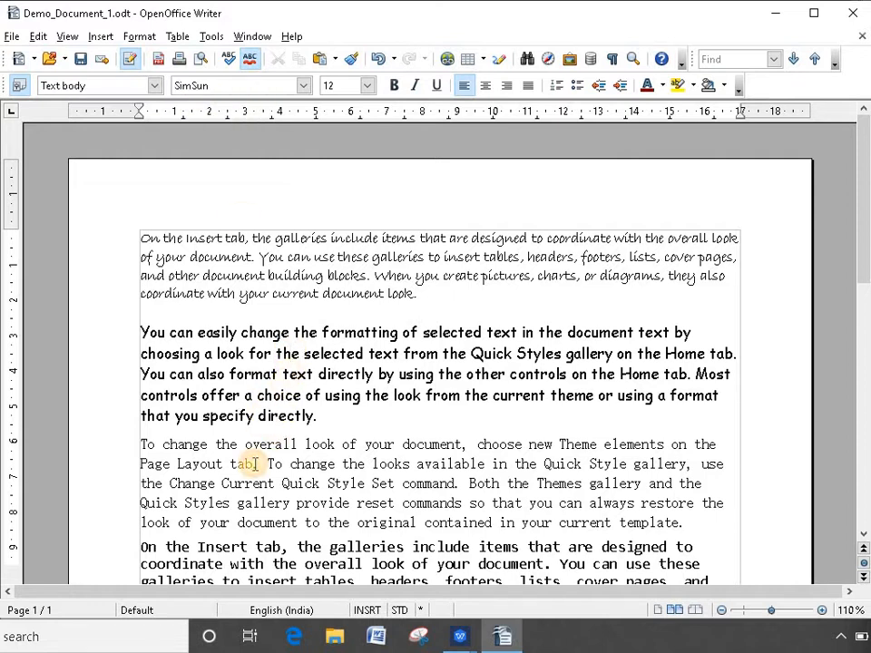
scroll(247, 452, down, 1)
click(447, 526)
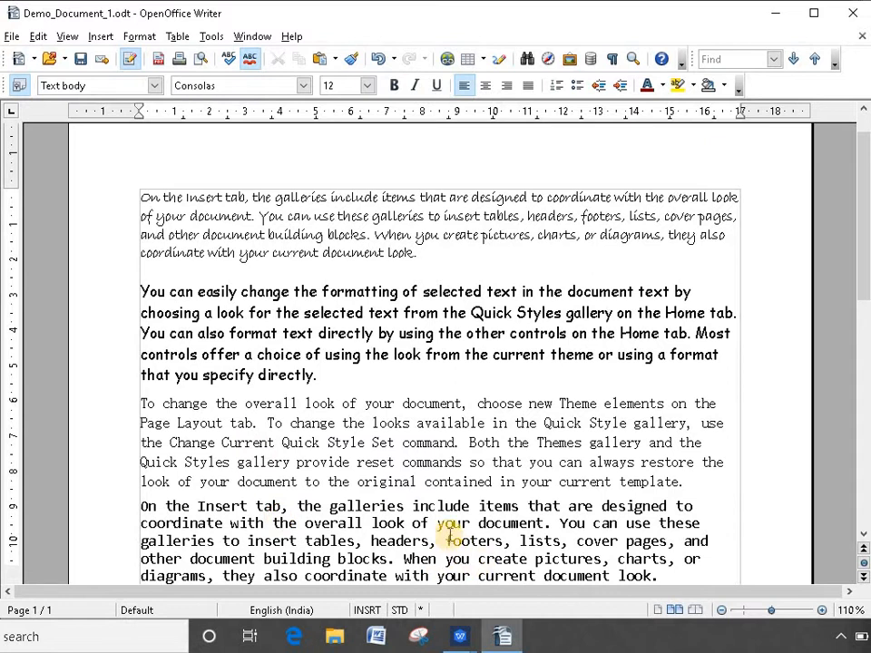
scroll(444, 511, down, 3)
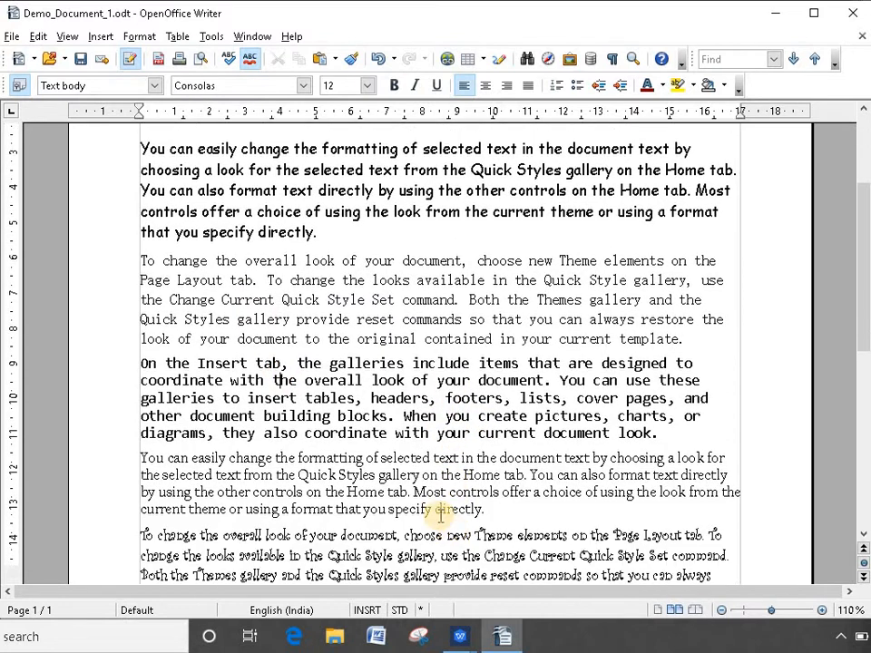
scroll(396, 481, down, 3)
click(360, 492)
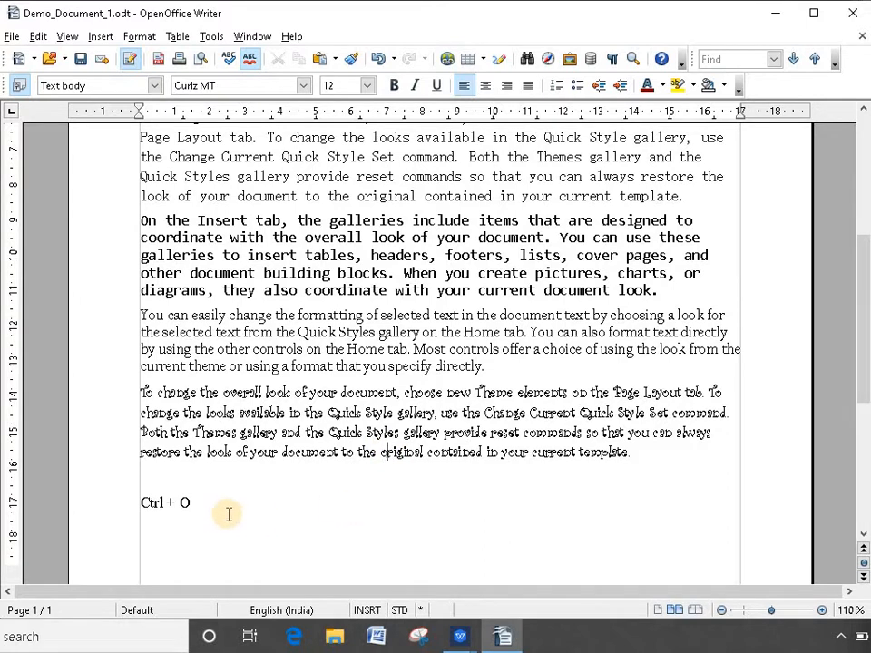
click(164, 503)
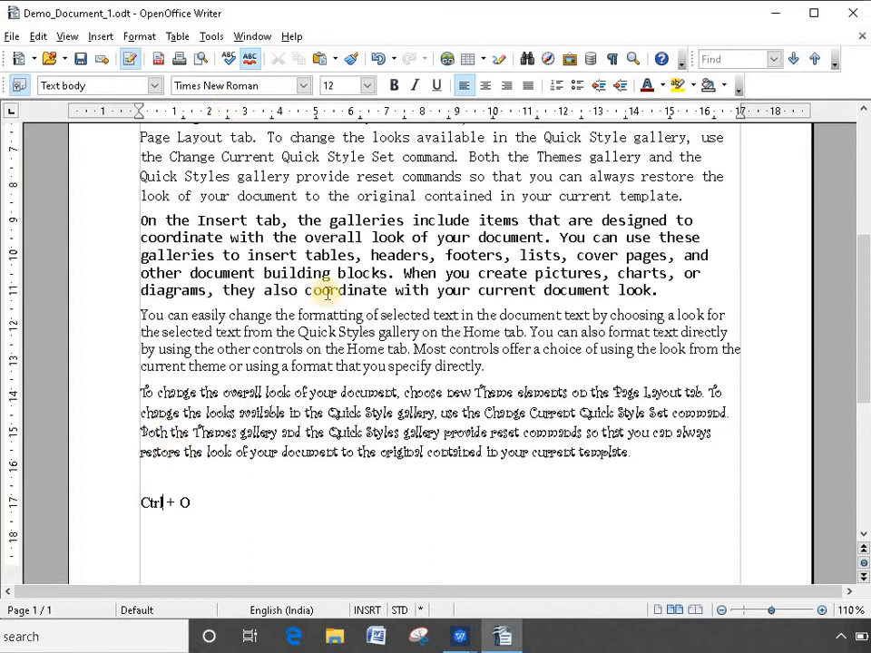
- Set the font size of the words "On the Insert tab" at the start of the first paragraph to 18 and deselect them
scroll(274, 317, up, 5)
scroll(273, 317, up, 2)
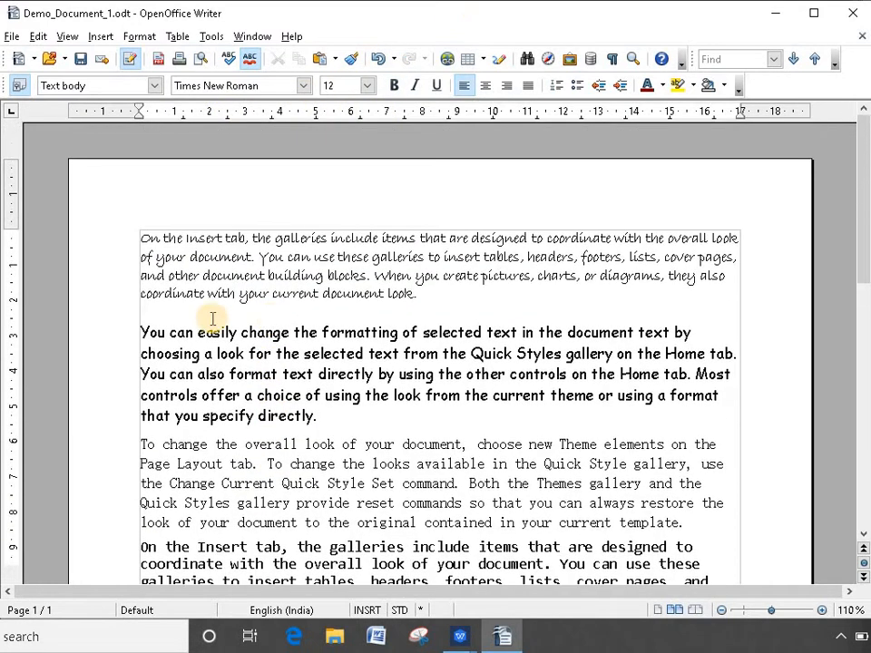
drag(142, 239, 243, 239)
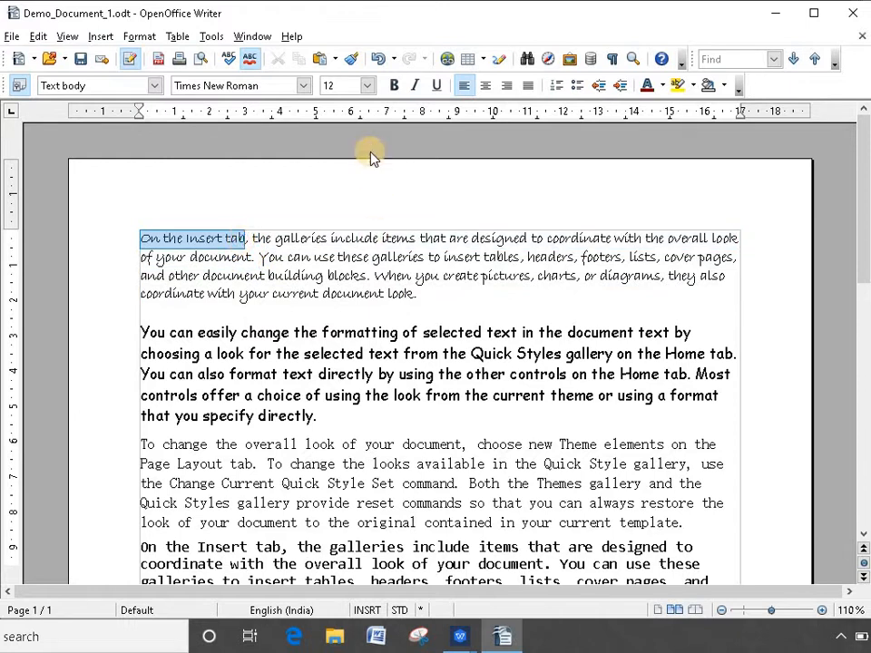
click(367, 85)
click(345, 236)
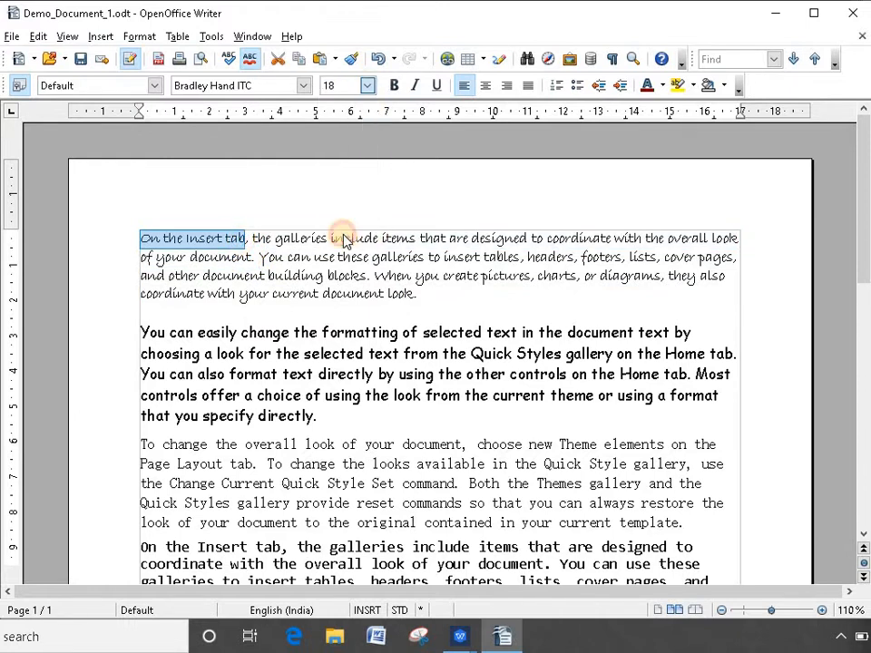
click(294, 317)
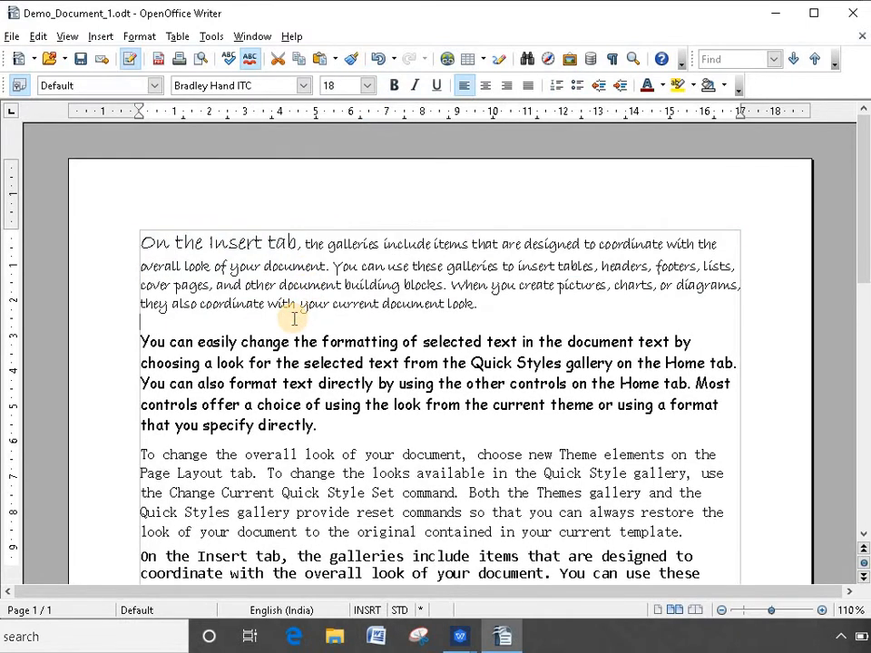
- Compare the font size of "On the Insert tab" with that of the remaining text in the first paragraph
click(228, 241)
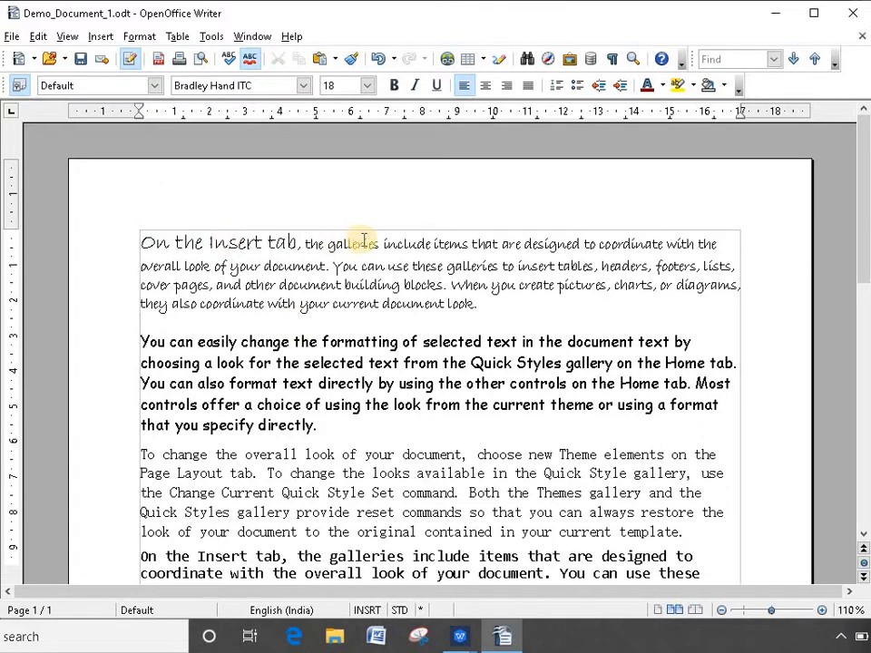
click(196, 242)
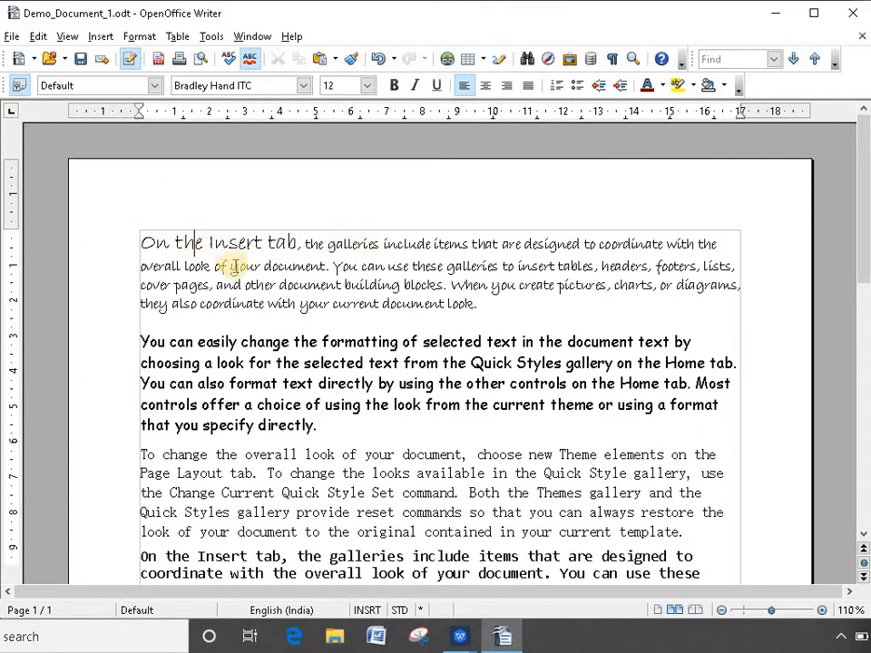
double_click(329, 86)
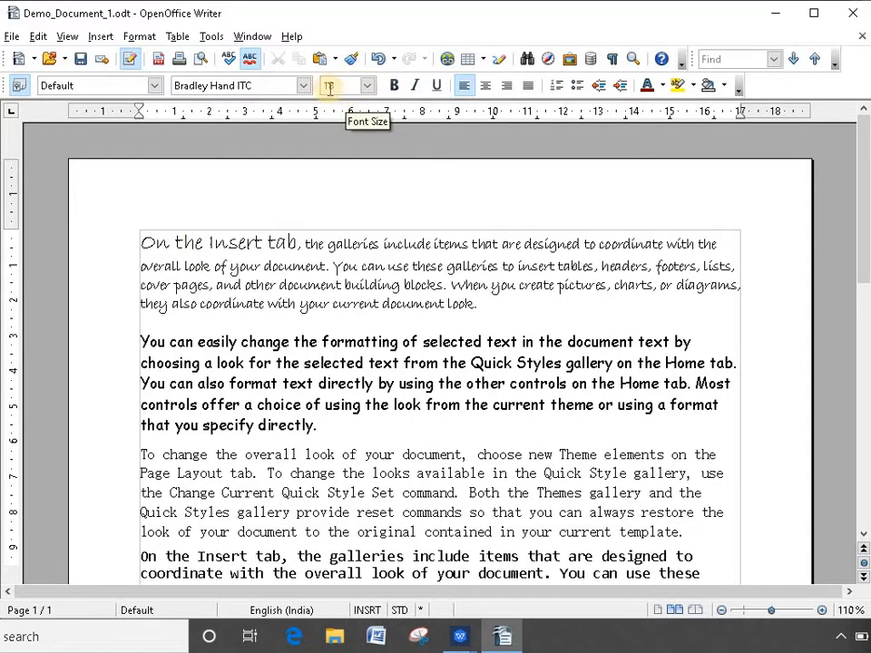
click(374, 243)
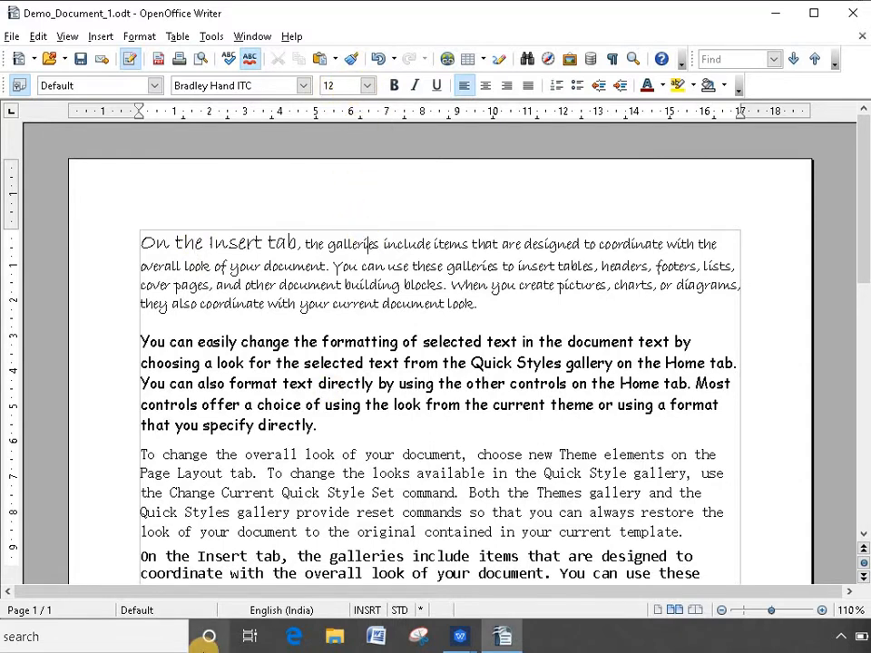
- Compare the font name and size reported for the whole first paragraph, the second paragraph and a selection spanning both
drag(495, 301, 154, 243)
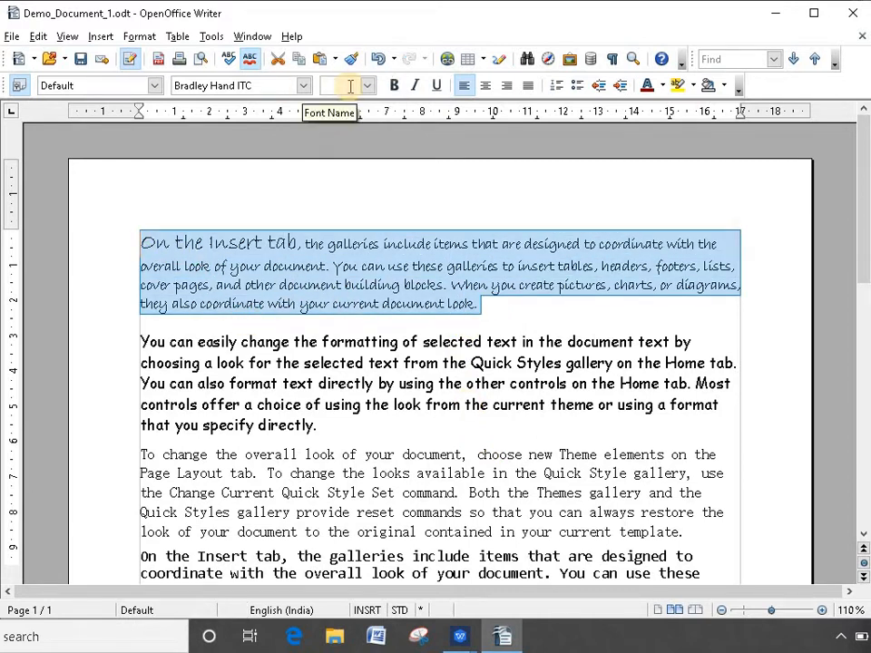
click(144, 342)
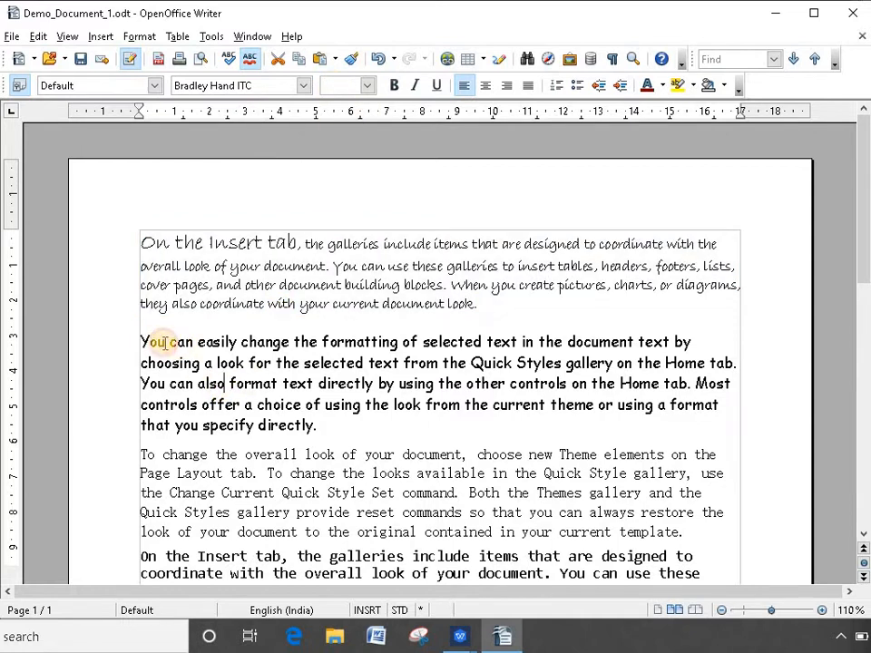
drag(142, 341, 335, 424)
scroll(263, 454, down, 2)
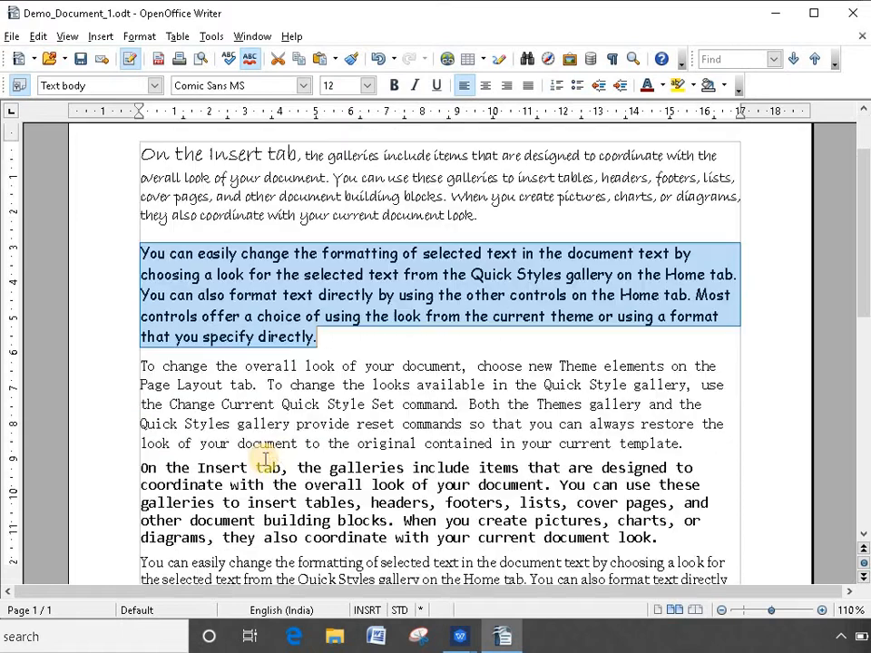
click(346, 374)
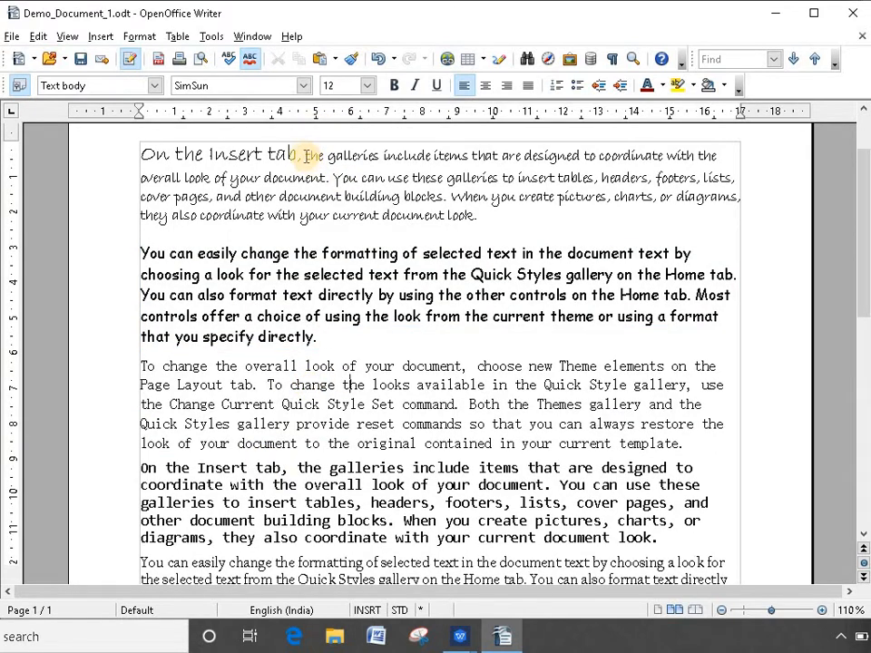
drag(306, 155, 387, 334)
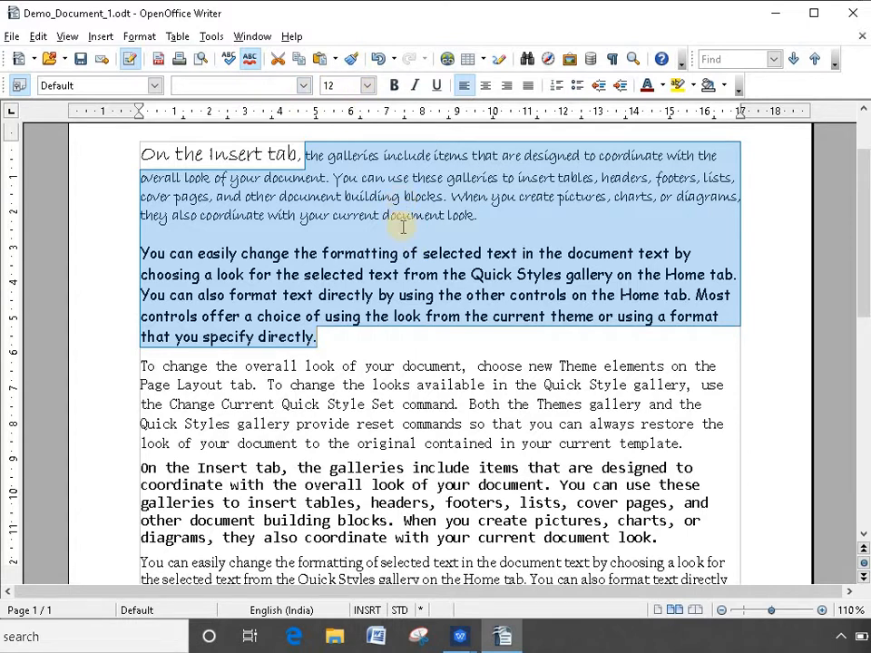
click(341, 202)
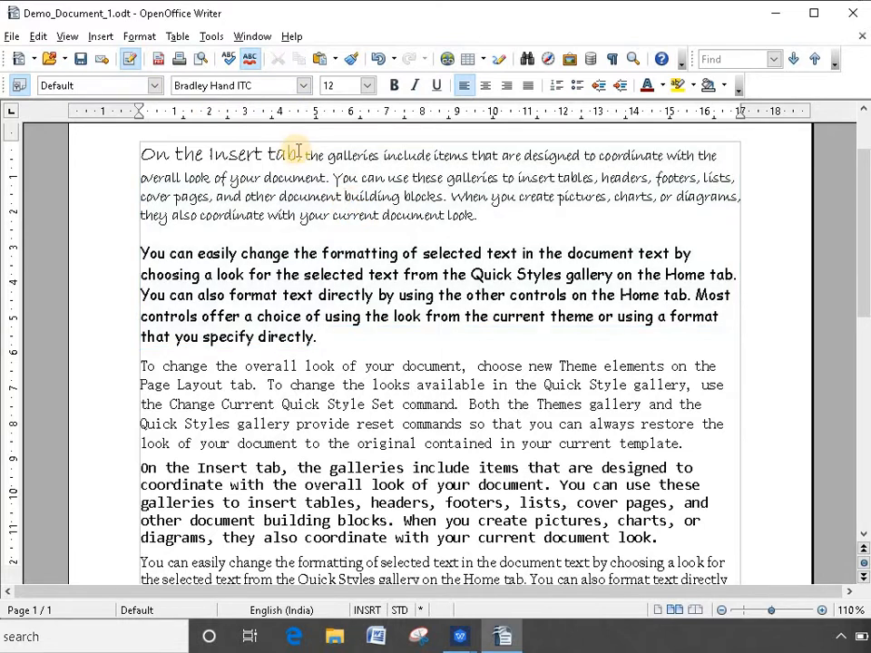
- Set the font size of the whole first paragraph to 12 and deselect it
drag(304, 155, 83, 150)
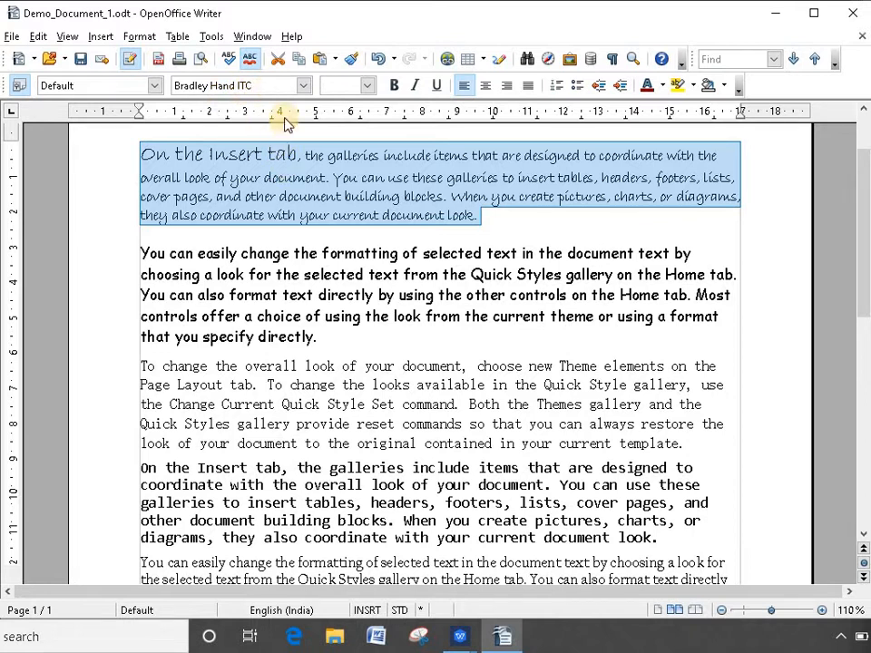
click(331, 86)
text(1)
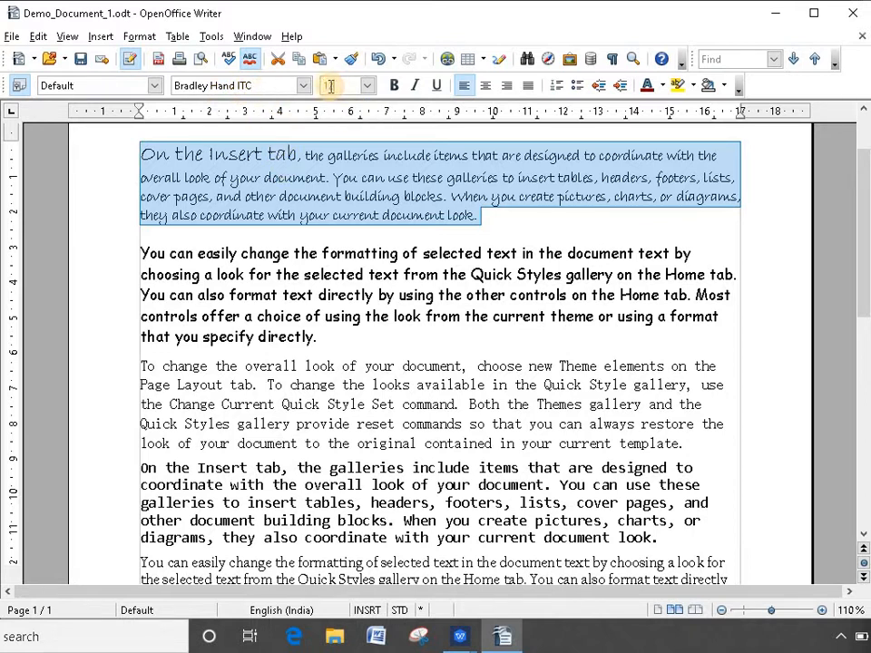
text(2)
key(Return)
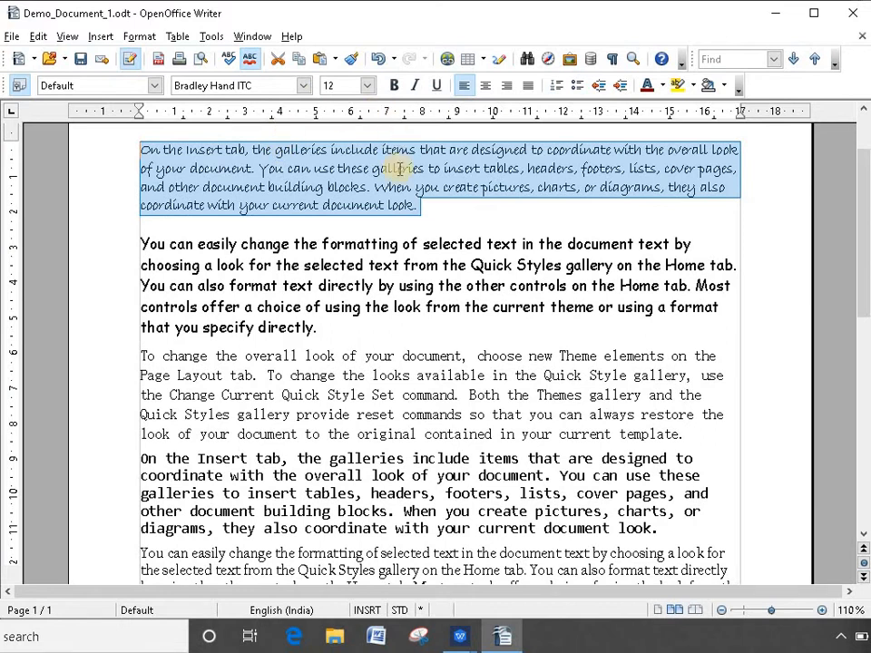
click(359, 286)
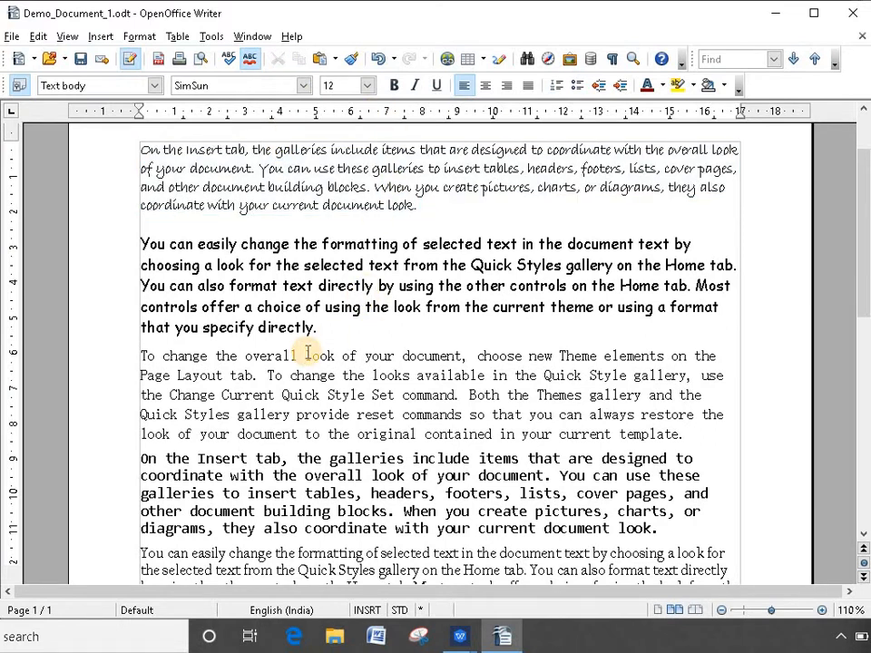
- Set the font of the entire document to Comic Sans MS and review all the paragraphs
key(ctrl+a)
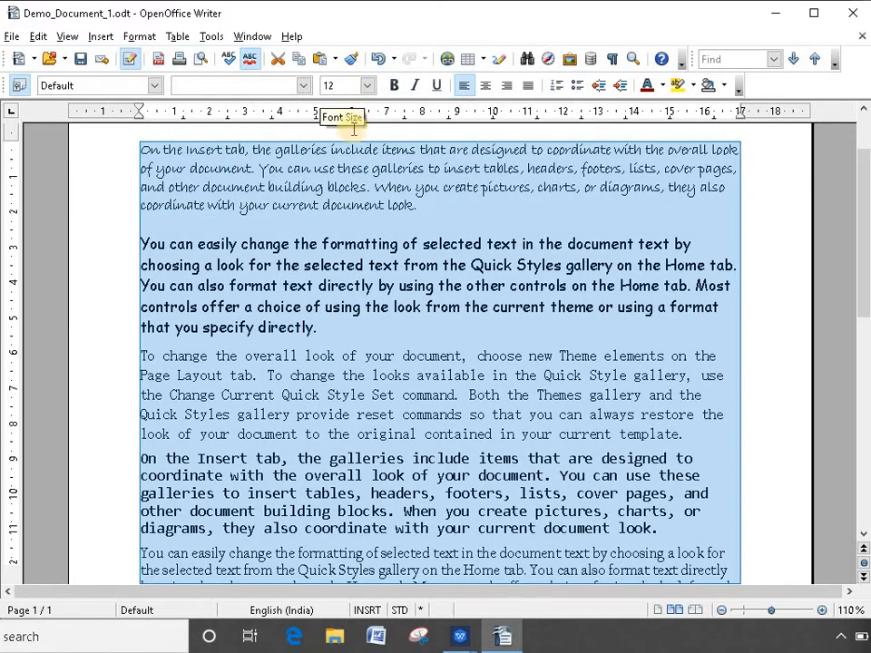
scroll(370, 487, down, 3)
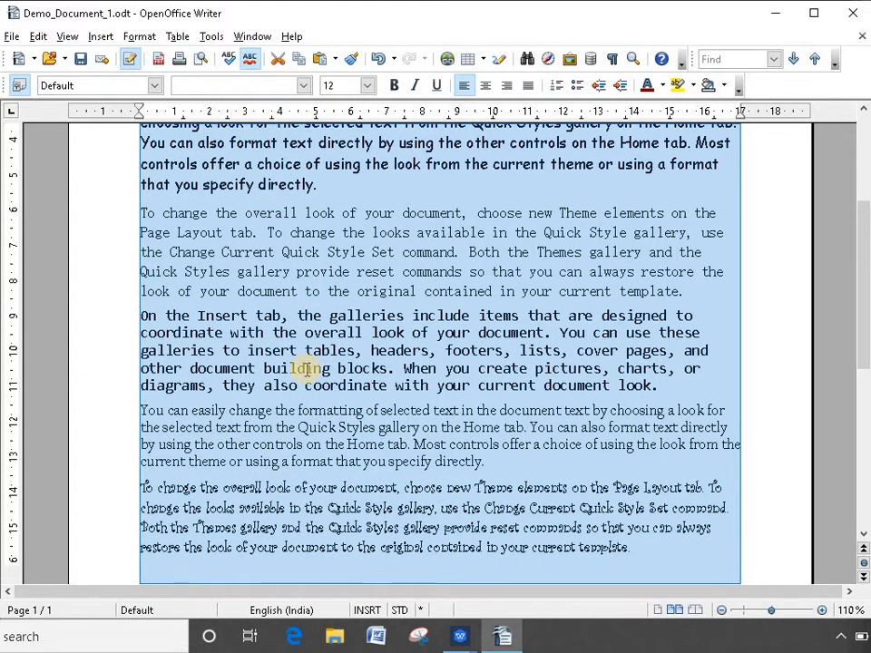
scroll(304, 364, up, 4)
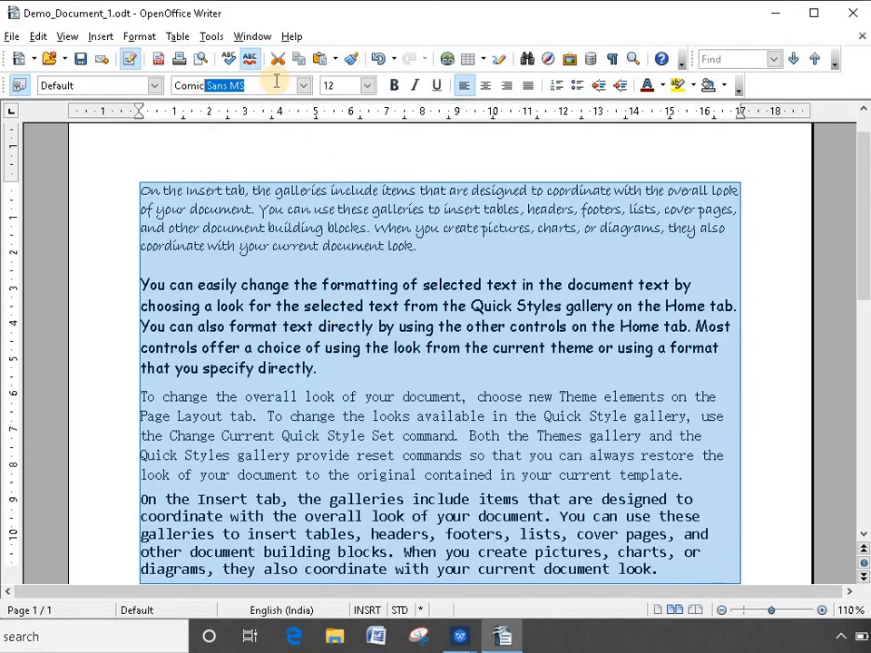
key(Return)
scroll(342, 171, up, 10)
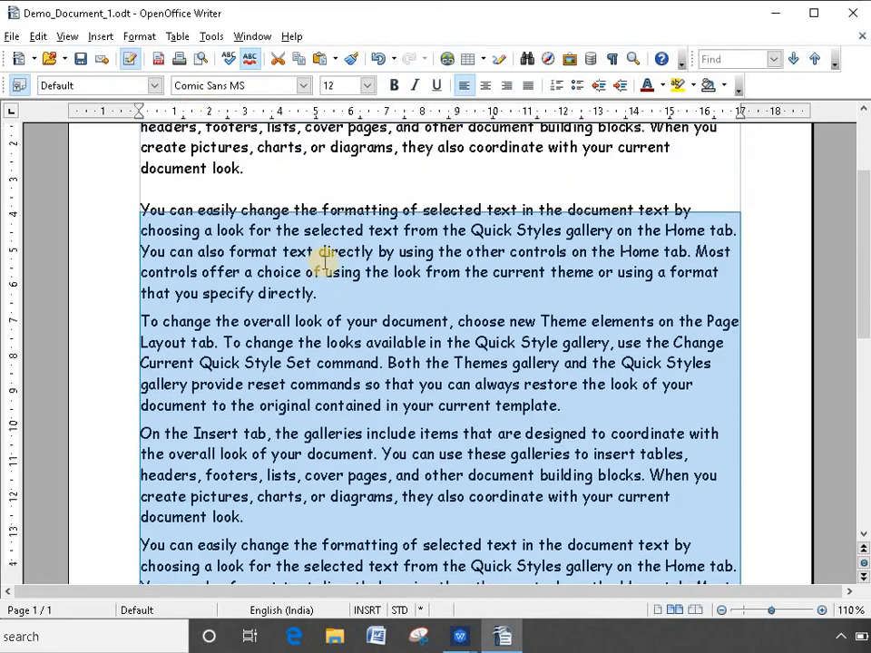
scroll(323, 262, up, 3)
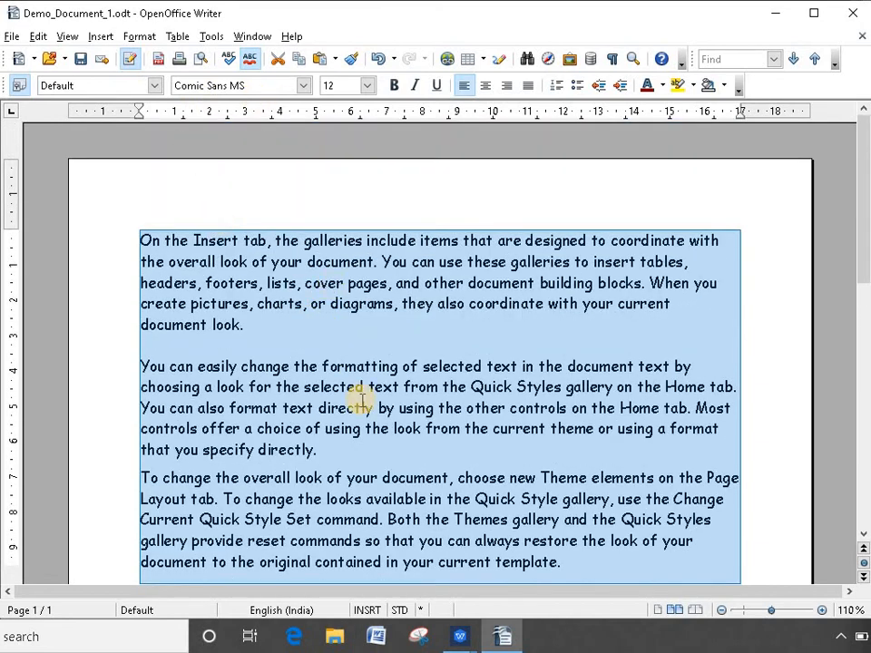
scroll(365, 413, down, 13)
scroll(230, 376, up, 9)
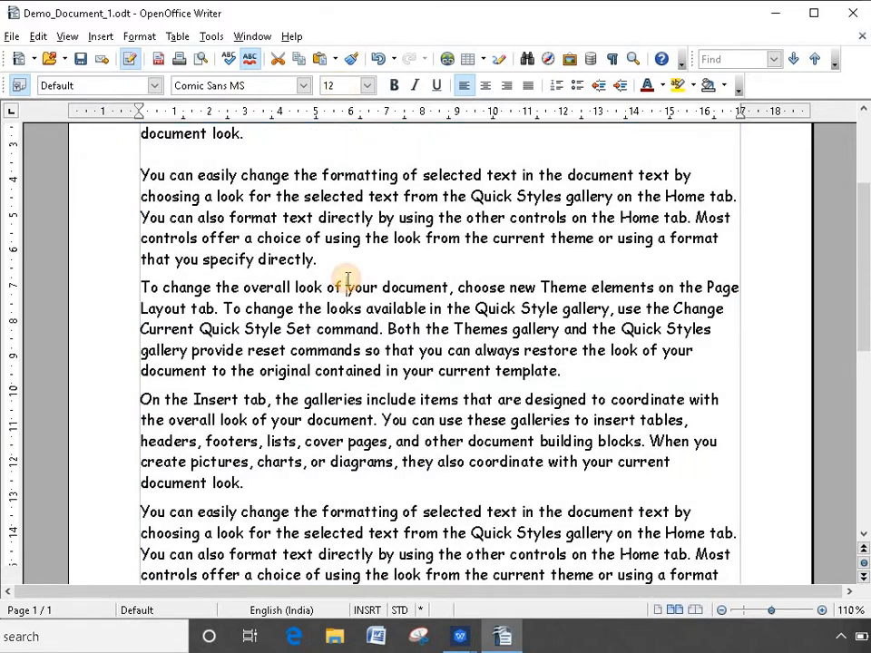
- Undo the font change on the entire document, deselect the text and return to the first paragraph
key(ctrl+z)
click(333, 509)
scroll(318, 305, up, 10)
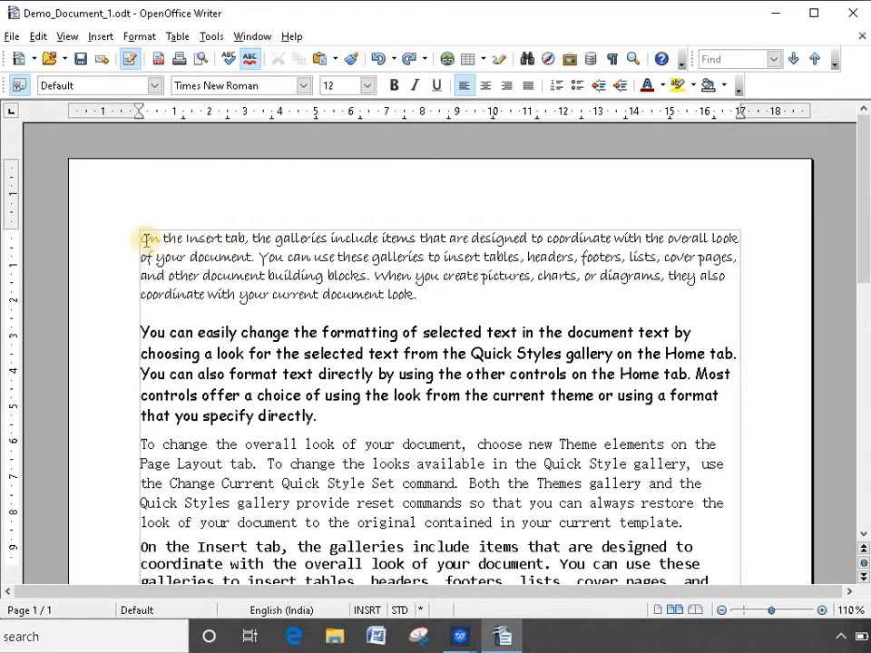
- Set the font color of the first paragraph to pink
drag(145, 241, 427, 293)
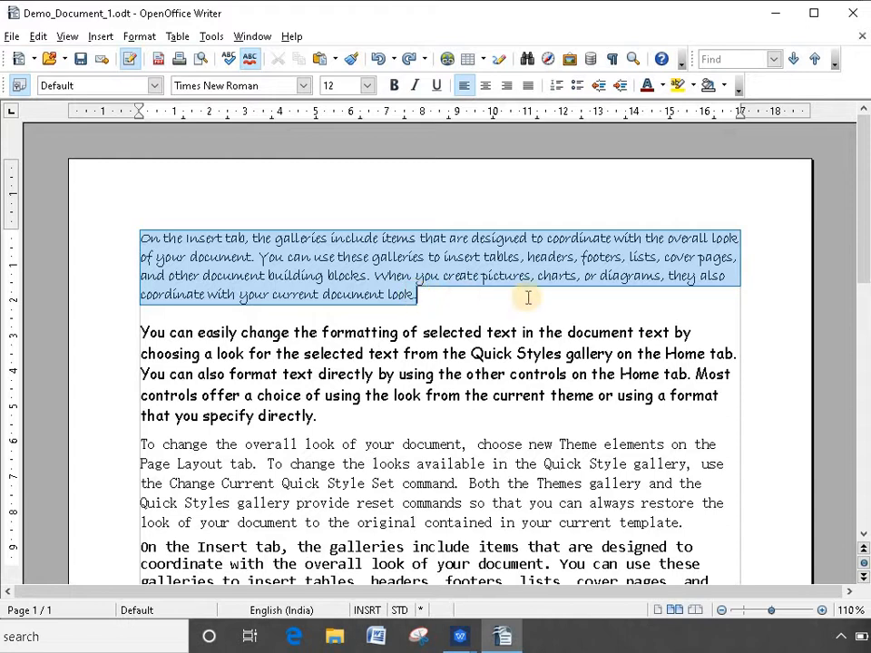
click(662, 87)
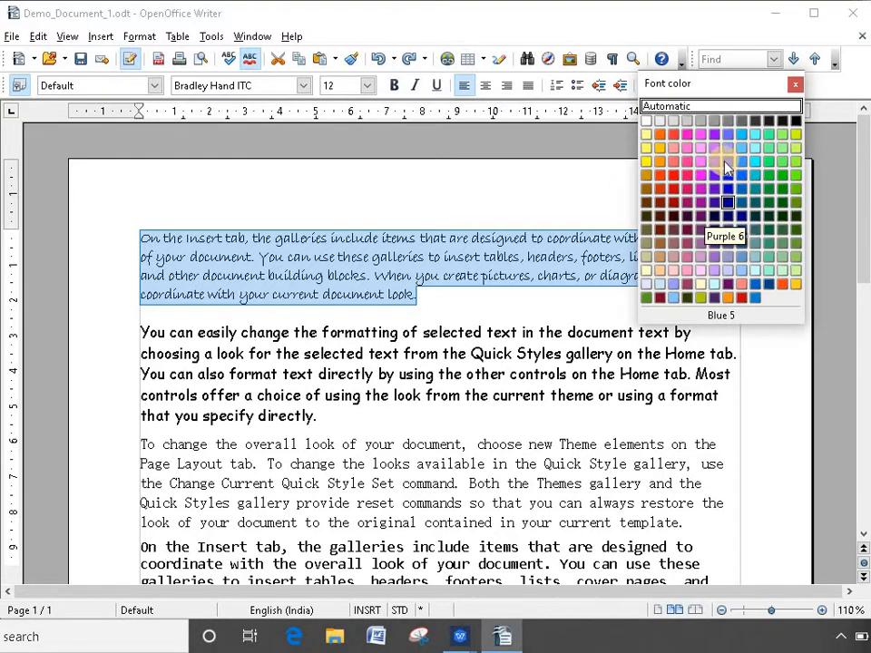
click(685, 138)
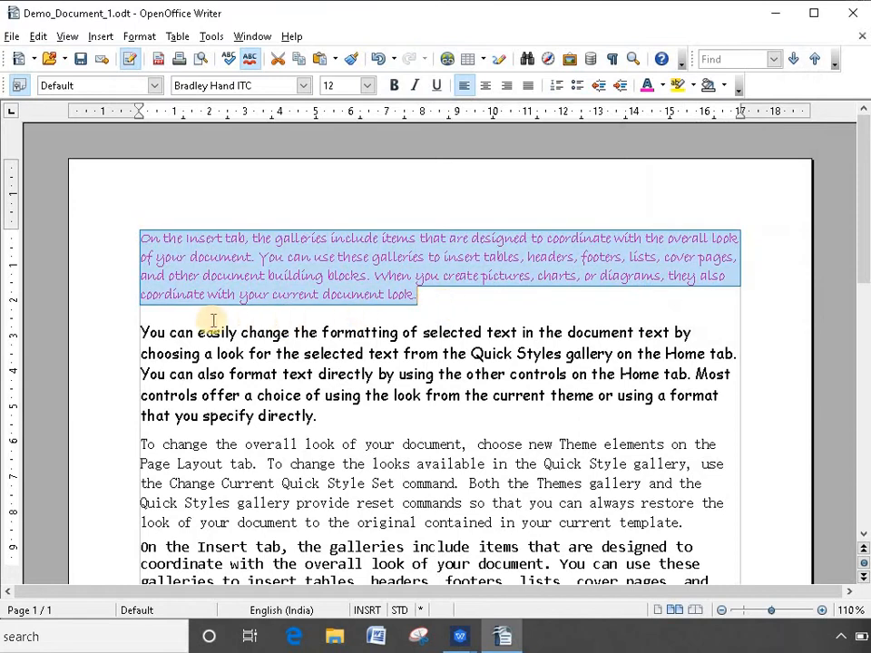
- Set the font color of the second paragraph, starting "You can easily change the formatting", to green
drag(141, 332, 316, 416)
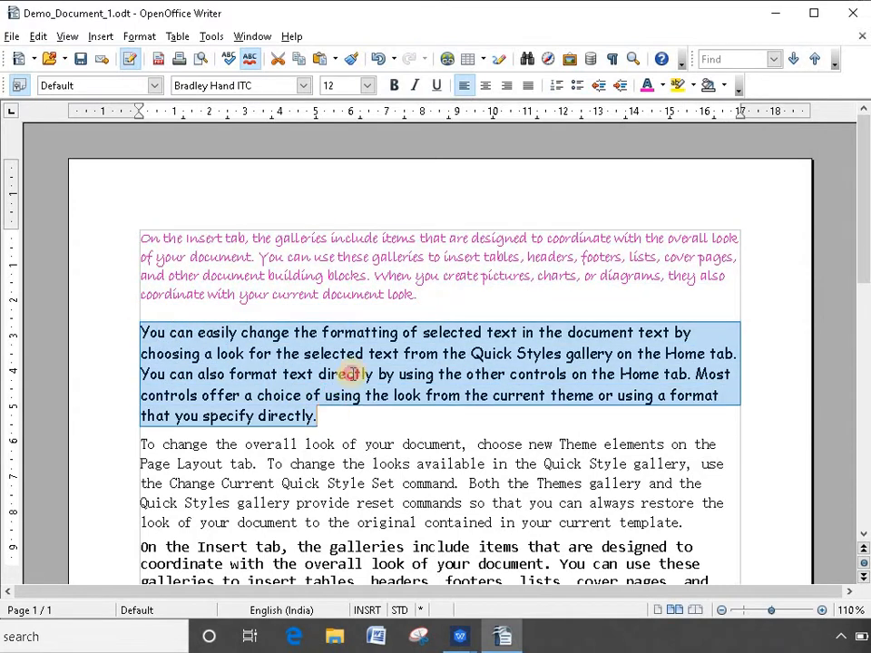
click(665, 88)
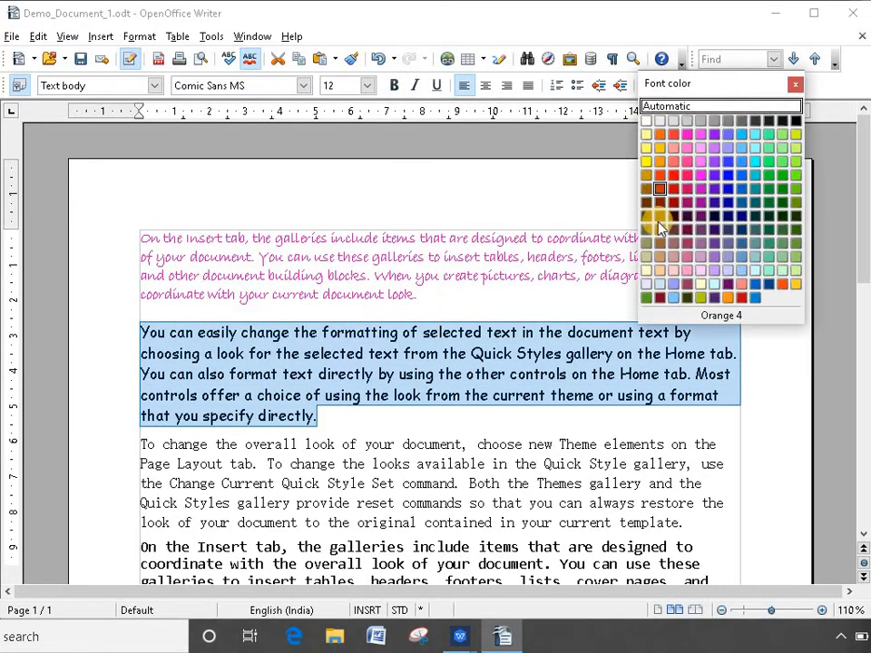
click(780, 181)
- Set the font color of the third paragraph, starting "To change the overall look", to light yellow
scroll(427, 386, down, 1)
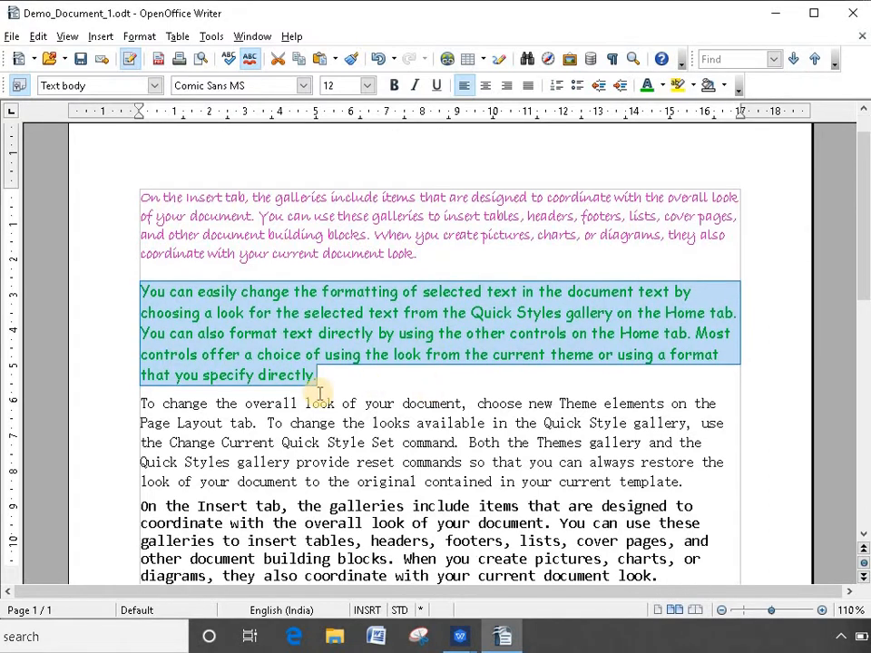
drag(141, 403, 260, 474)
click(251, 476)
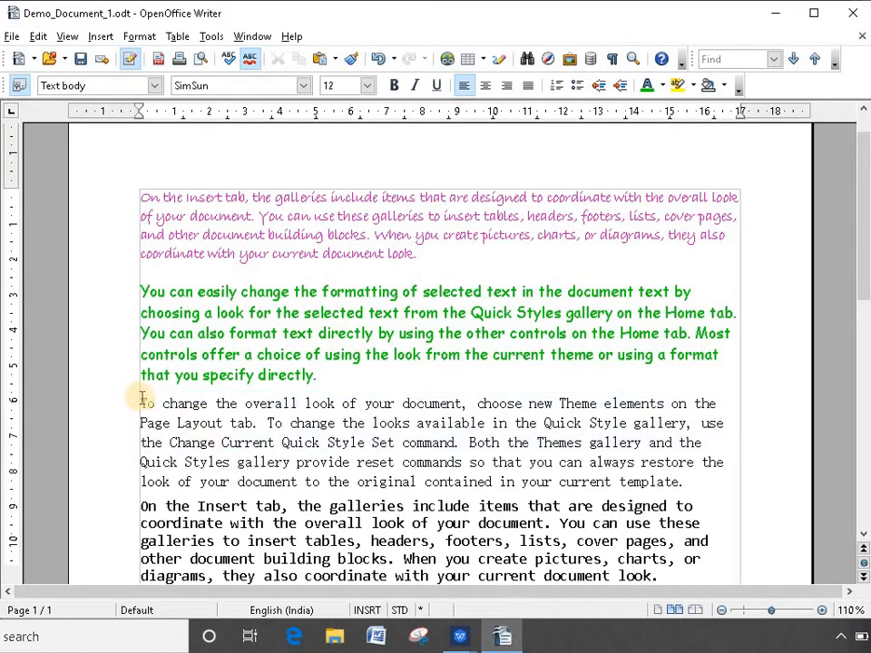
drag(141, 400, 719, 478)
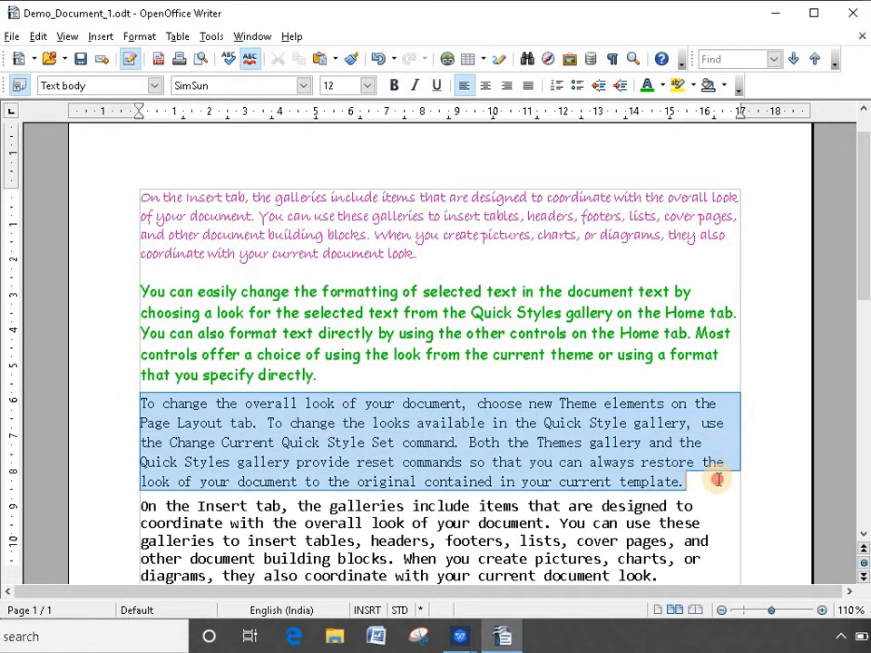
click(663, 86)
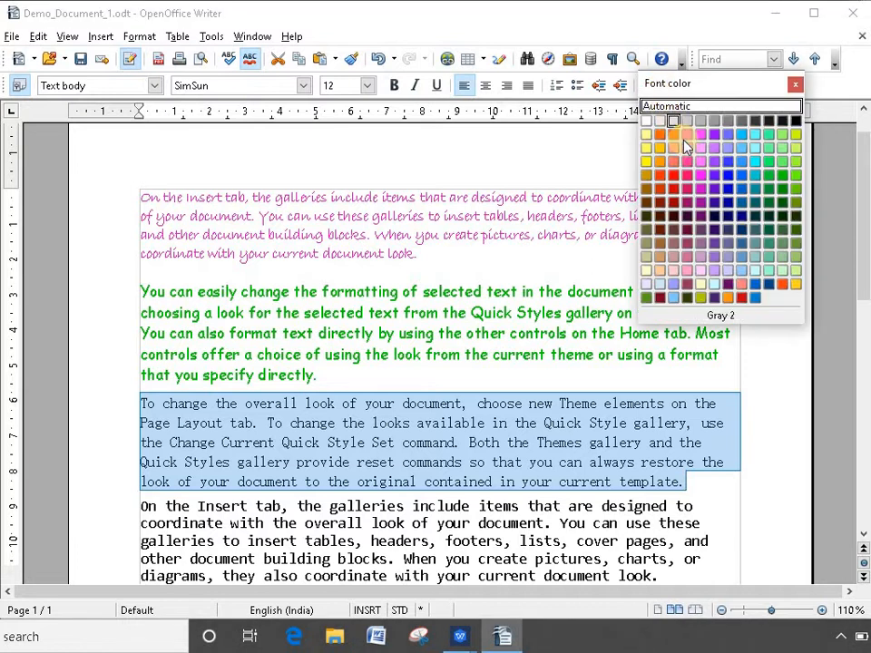
click(645, 145)
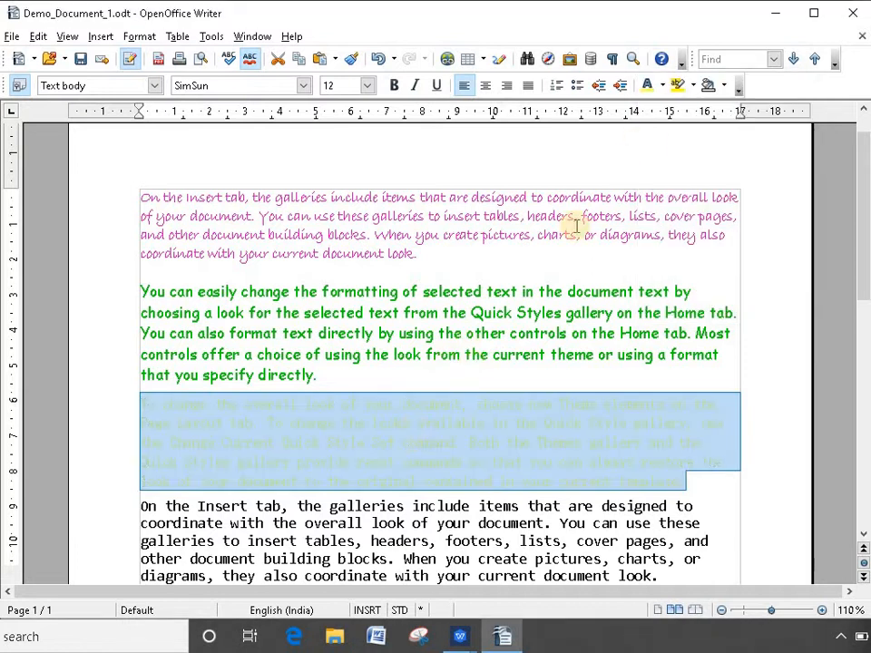
- Set the font color of the third paragraph to light brown and deselect it
click(663, 85)
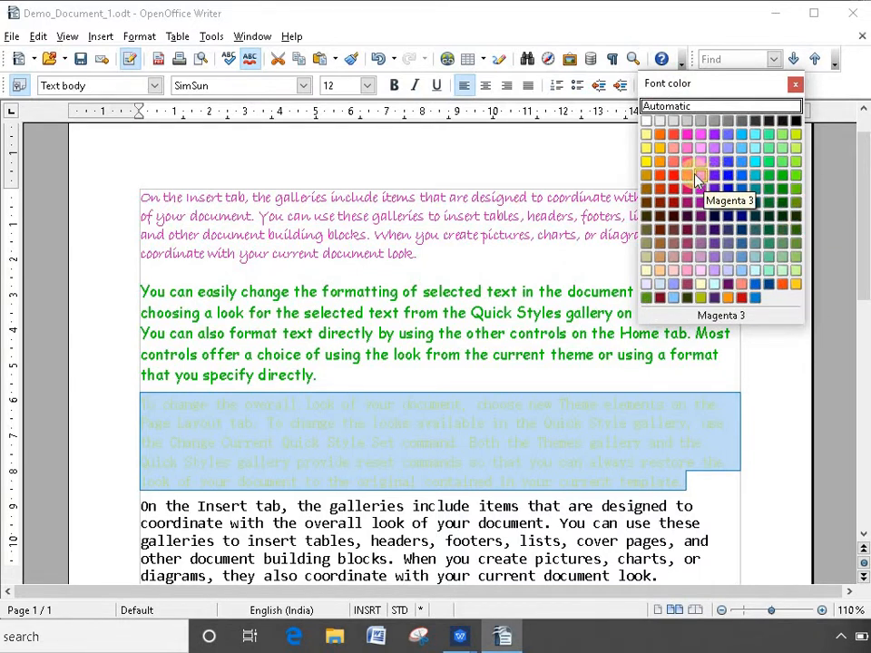
click(641, 298)
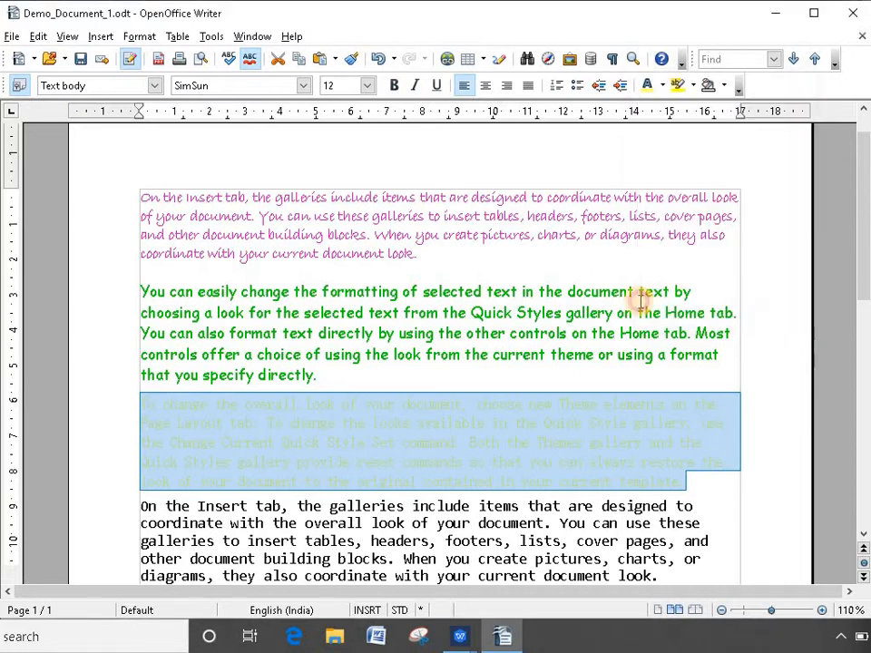
click(547, 377)
- Set the font color of the fourth paragraph, the bold one starting "On the Insert tab", to orange
scroll(548, 377, down, 7)
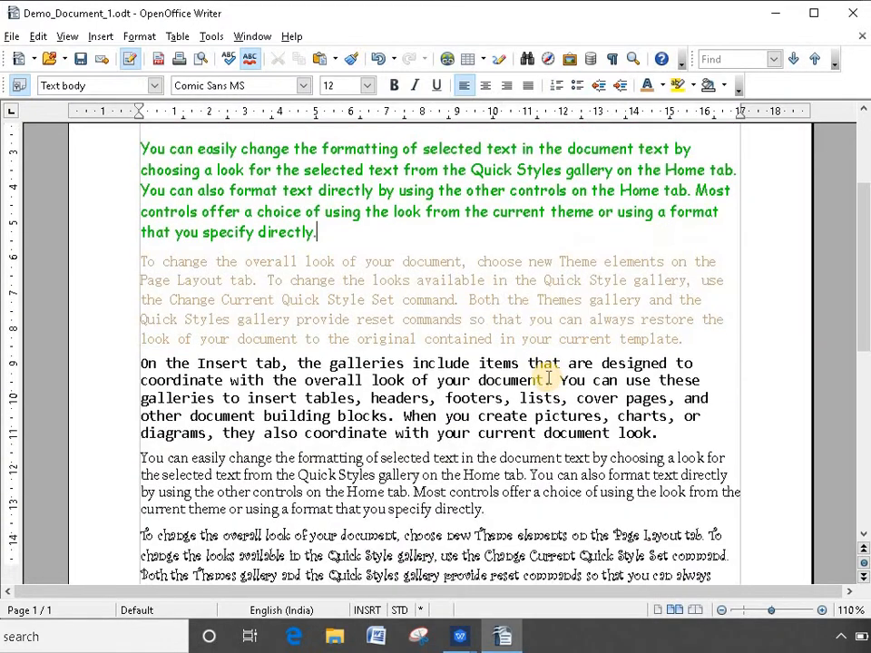
scroll(548, 386, up, 2)
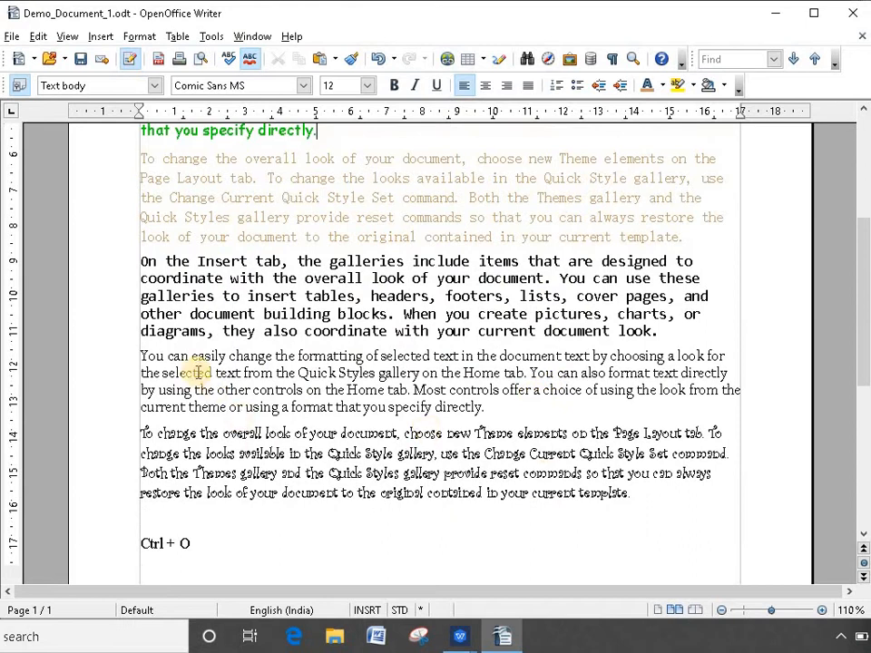
drag(144, 263, 667, 335)
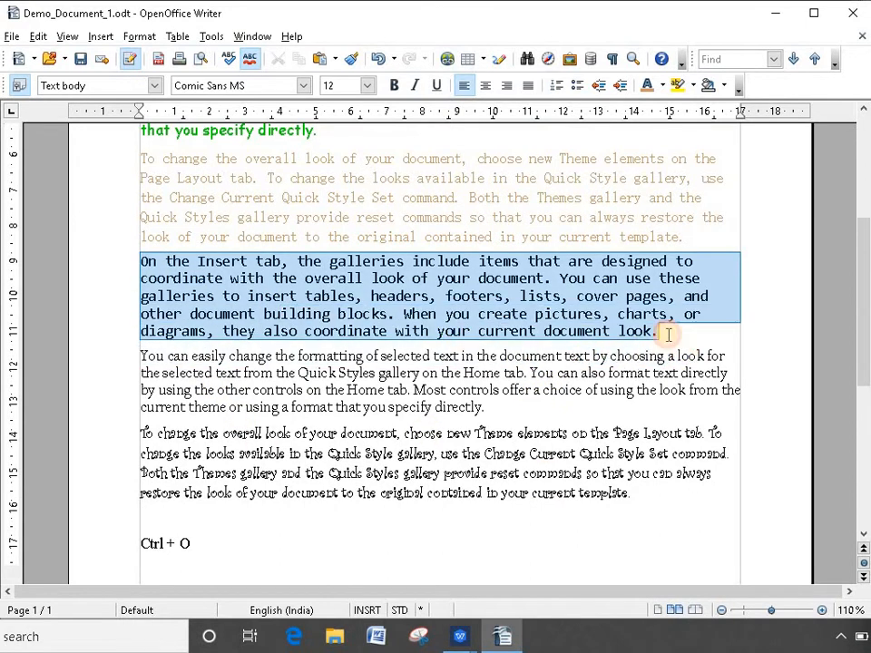
click(662, 85)
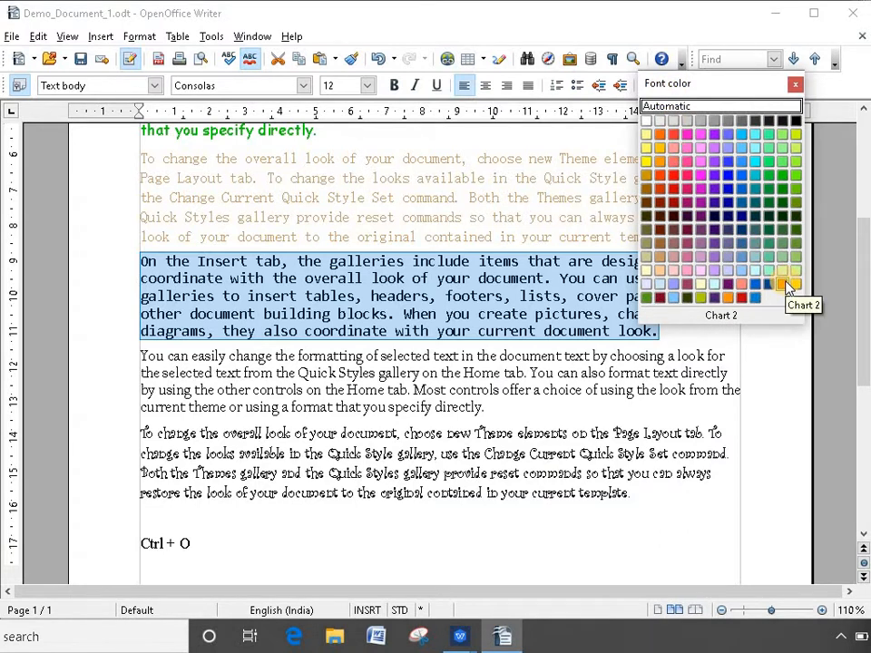
click(728, 298)
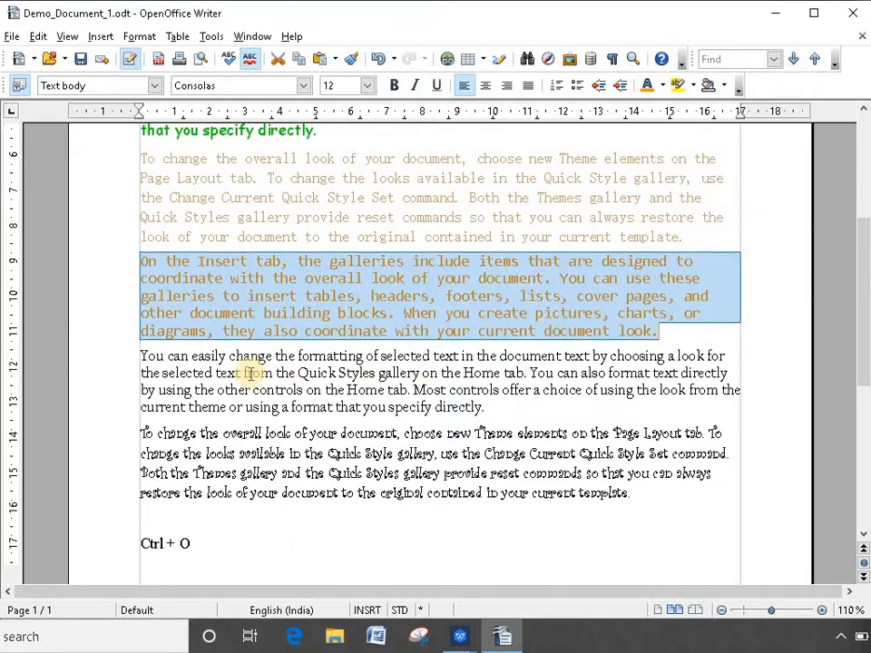
- Set the font color of the fifth paragraph, starting "You can easily change the formatting", to dark blue
drag(145, 357, 476, 408)
click(152, 356)
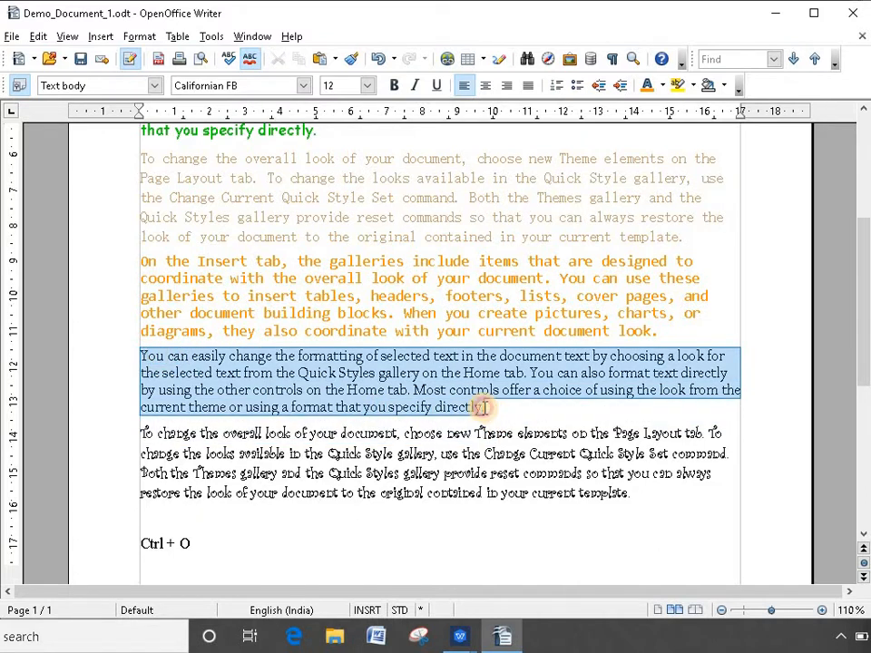
click(664, 87)
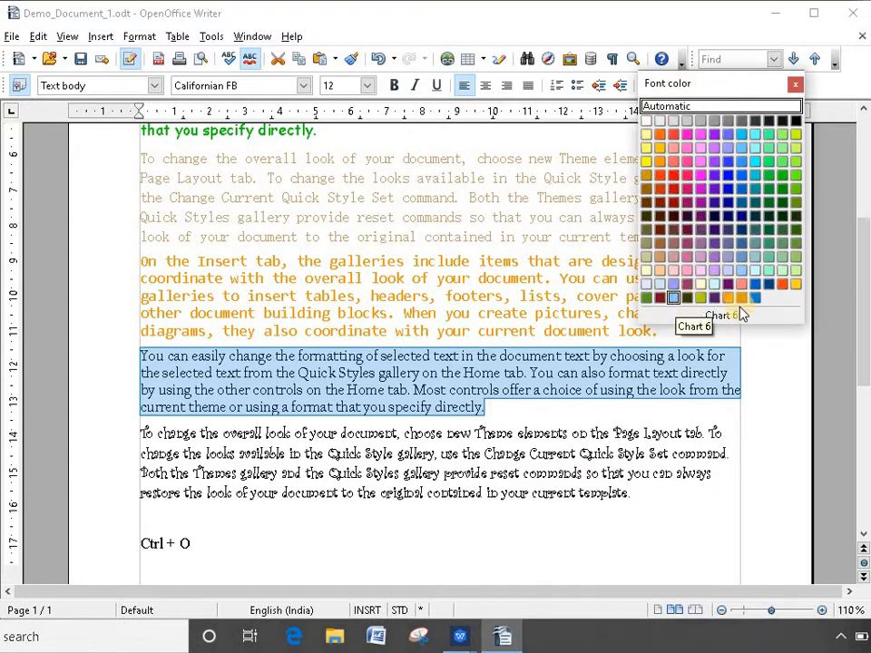
click(764, 290)
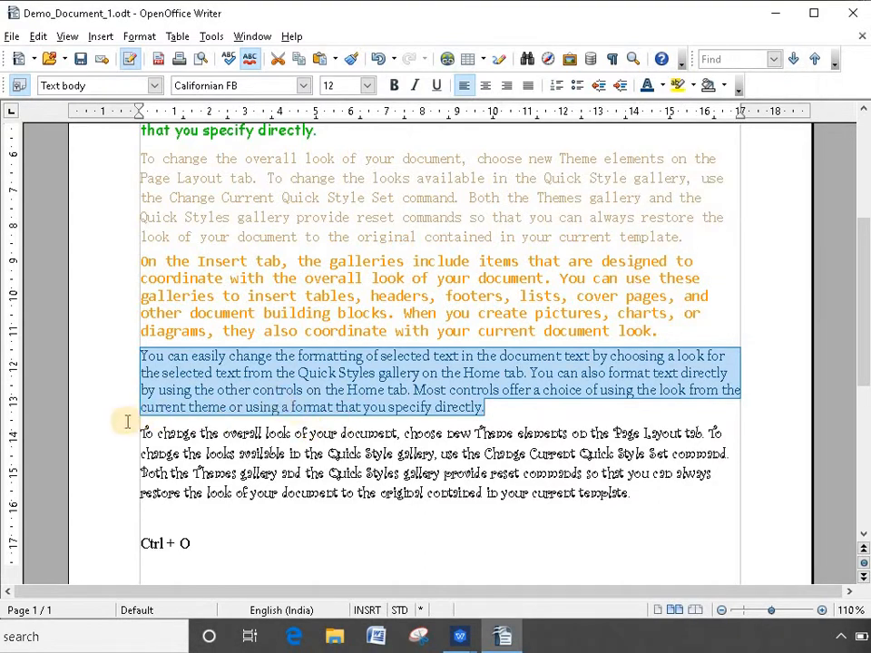
- Set the font color of the last paragraph, the Curlz MT one starting "To change the overall look", to green and deselect it
drag(143, 432, 632, 492)
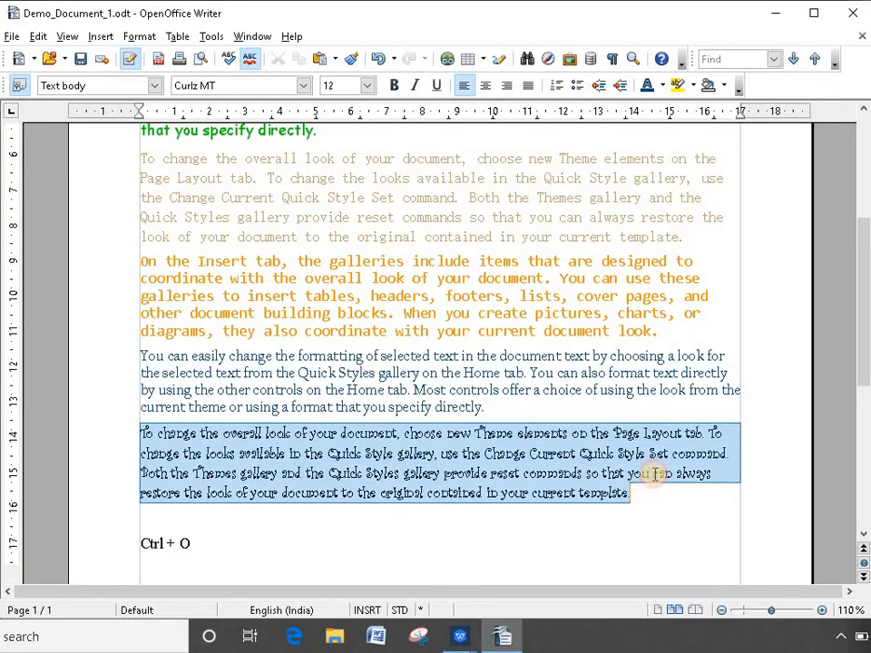
click(662, 85)
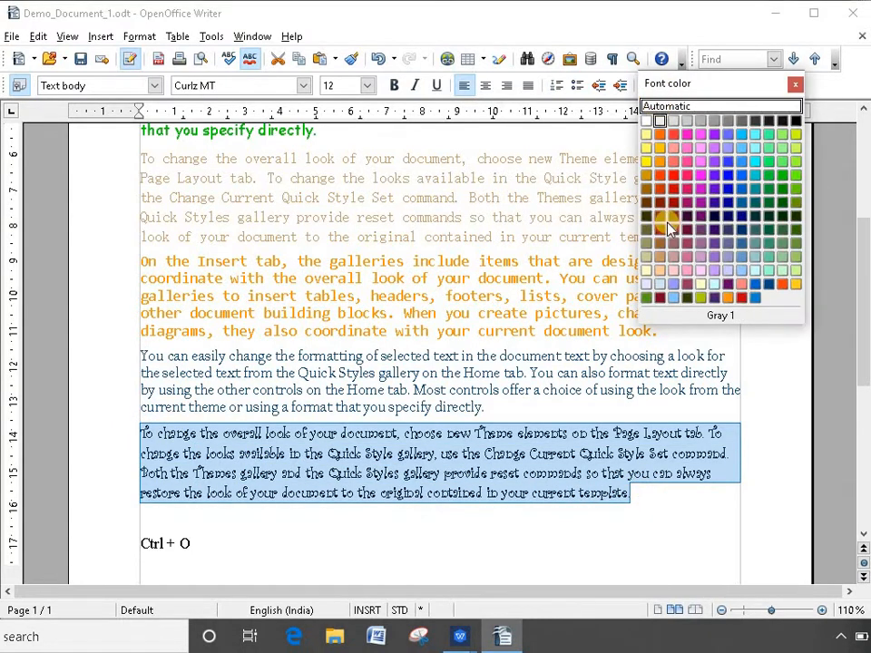
click(784, 183)
click(450, 526)
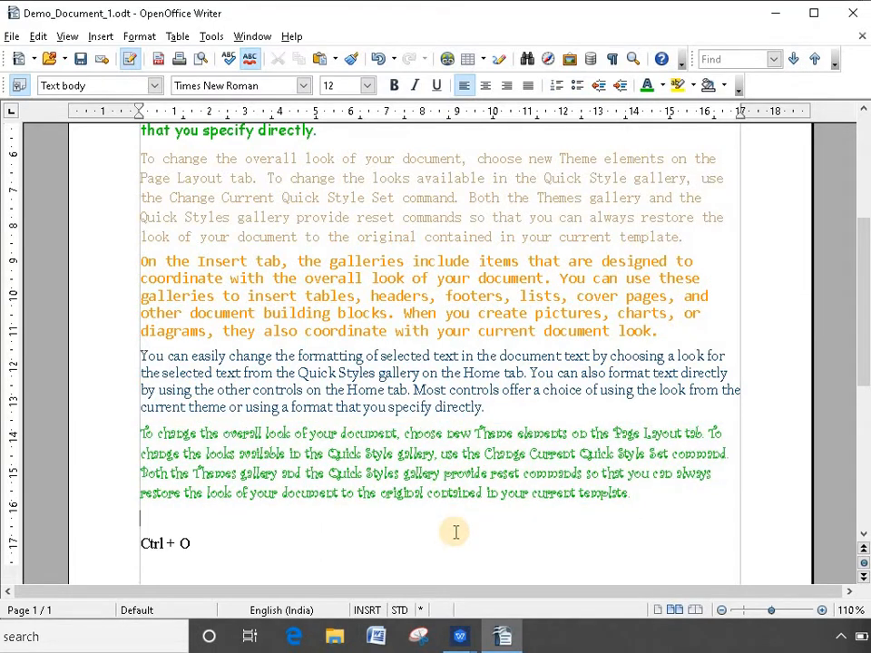
- Make the words "On the Insert tab" at the start of the first paragraph bold with font size 16
scroll(455, 532, up, 3)
scroll(456, 531, down, 5)
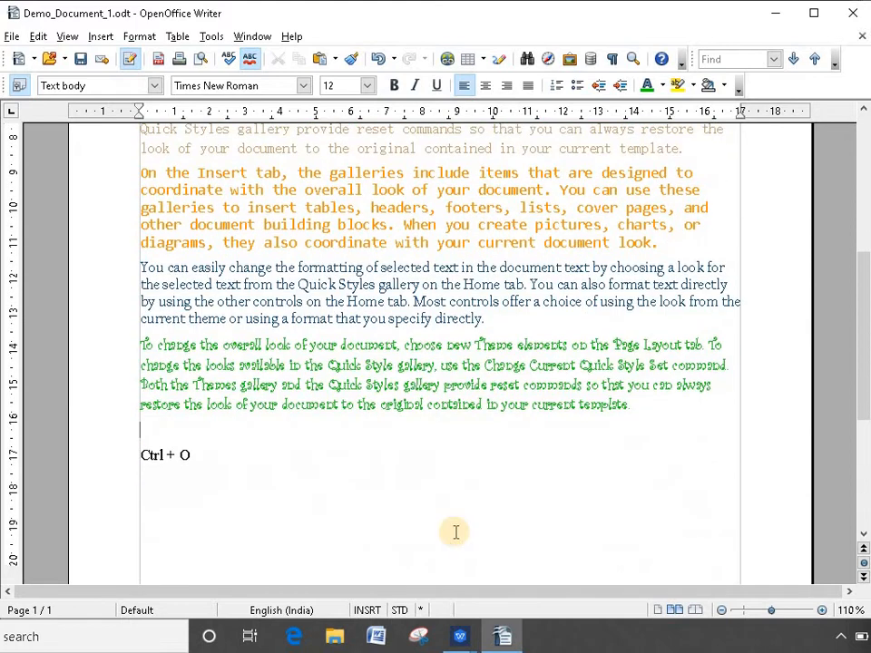
scroll(456, 531, up, 4)
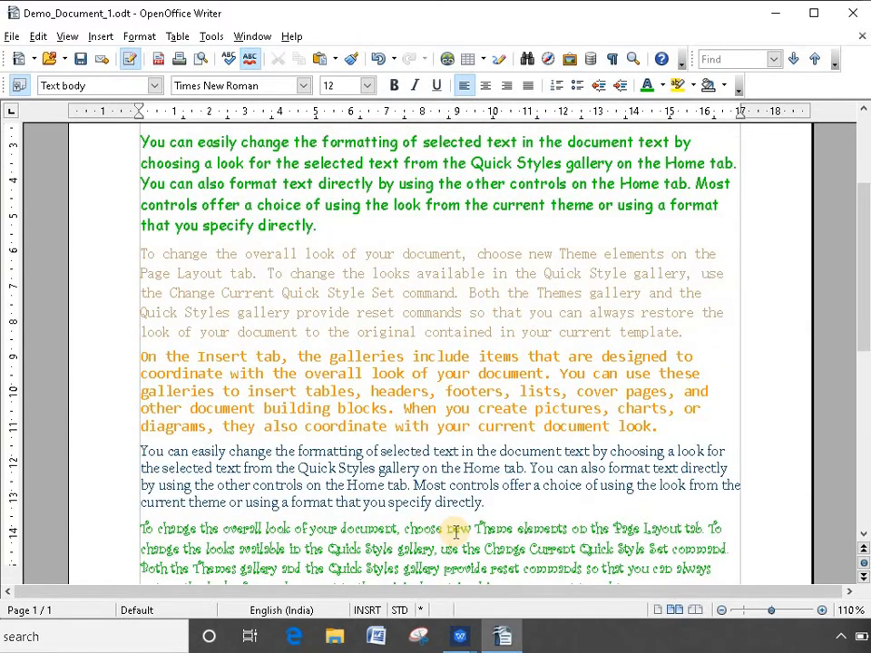
scroll(457, 545, down, 8)
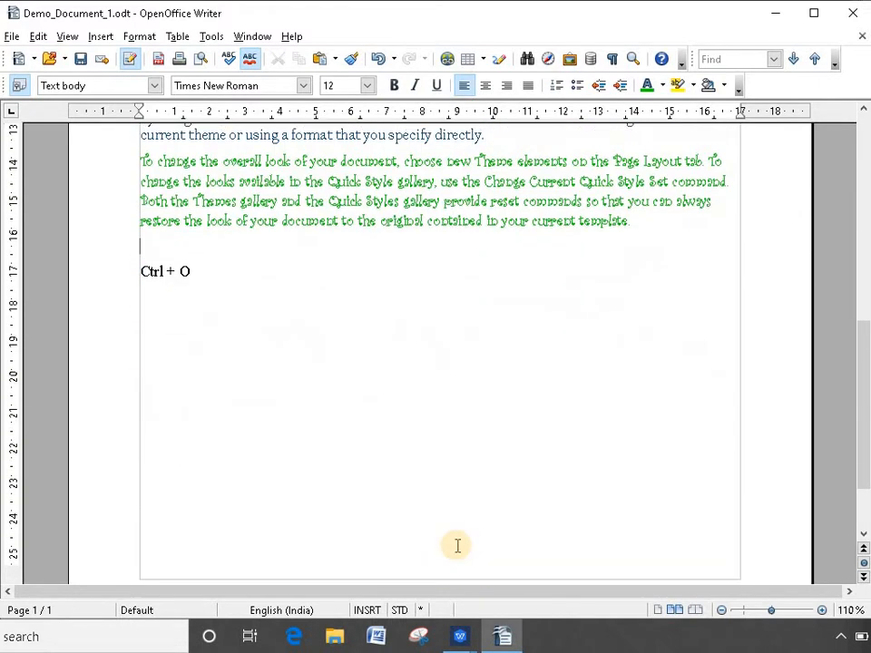
scroll(458, 545, up, 8)
scroll(457, 545, up, 4)
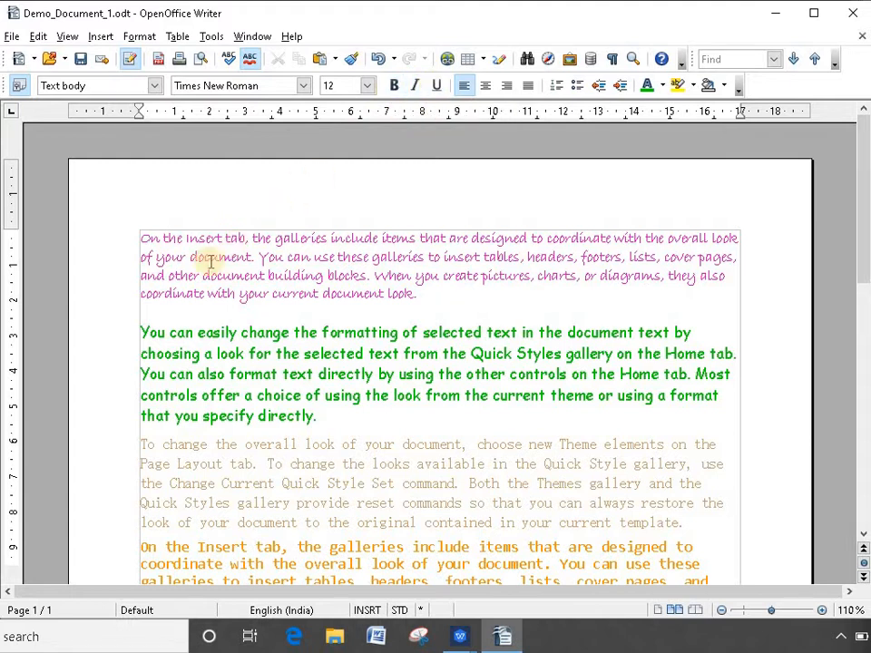
click(138, 238)
drag(137, 238, 246, 237)
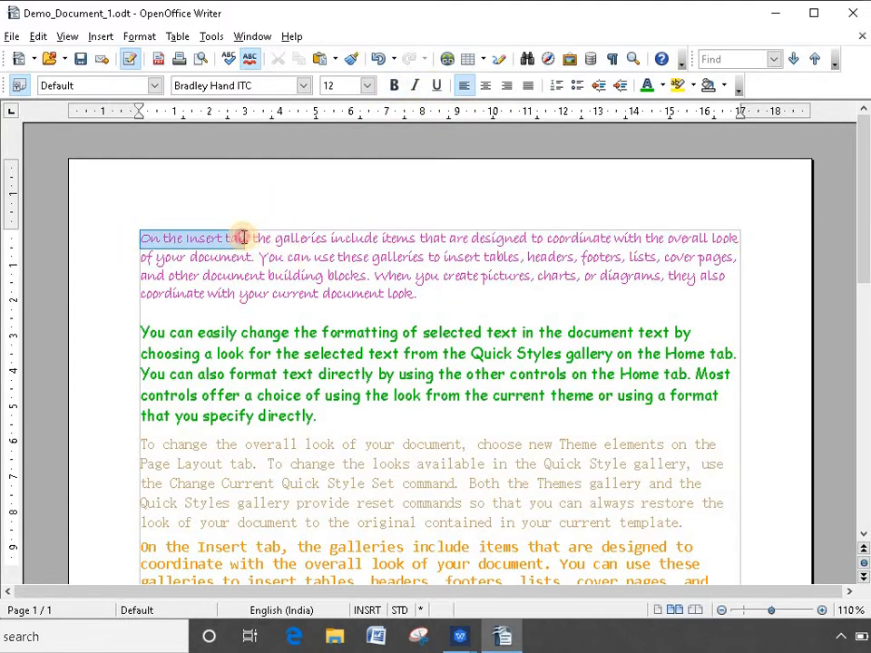
click(393, 85)
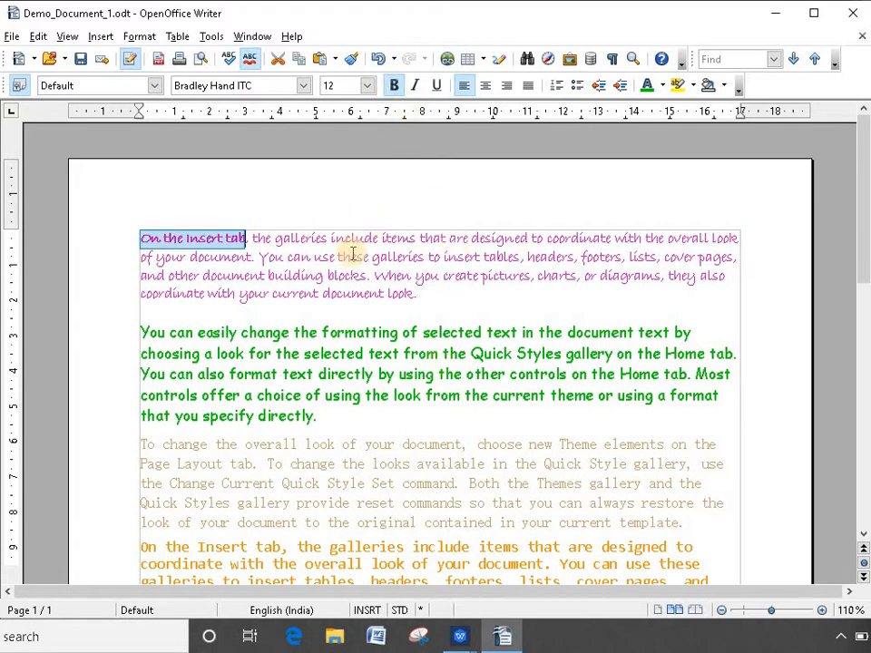
click(368, 87)
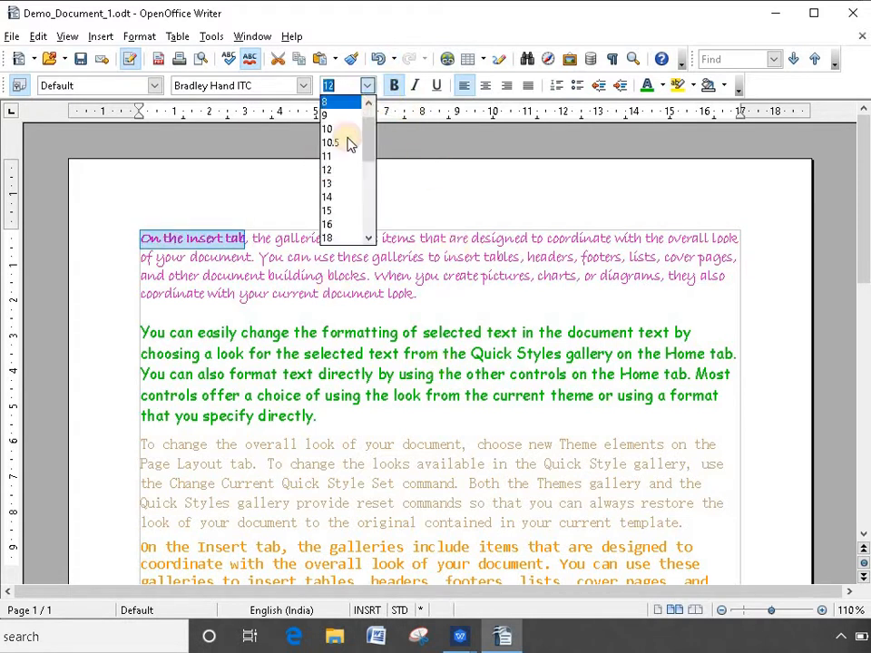
click(338, 228)
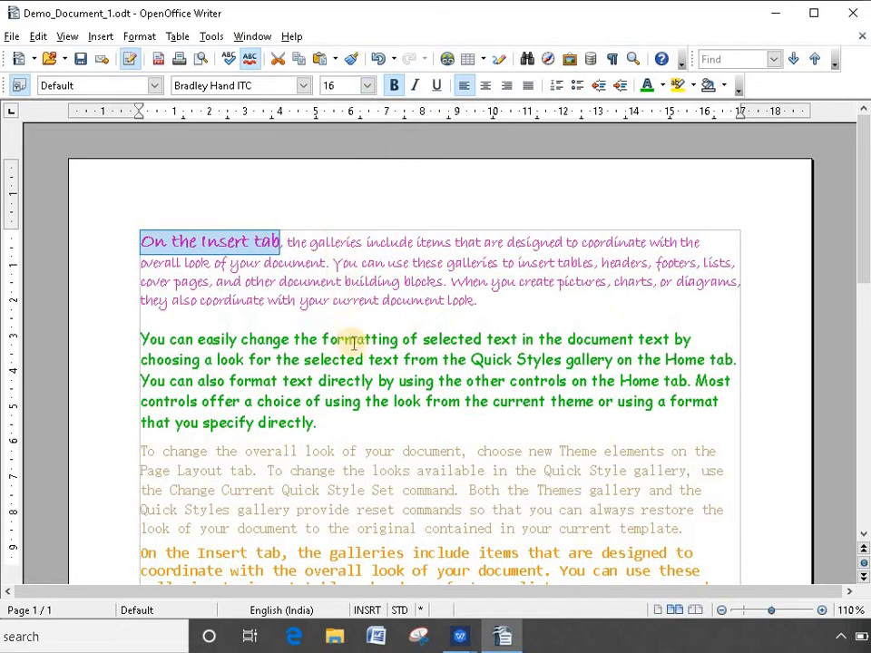
- Underline "formatting of selected" in the second paragraph, set its font size to 18 and deselect it
drag(322, 339, 481, 342)
click(436, 85)
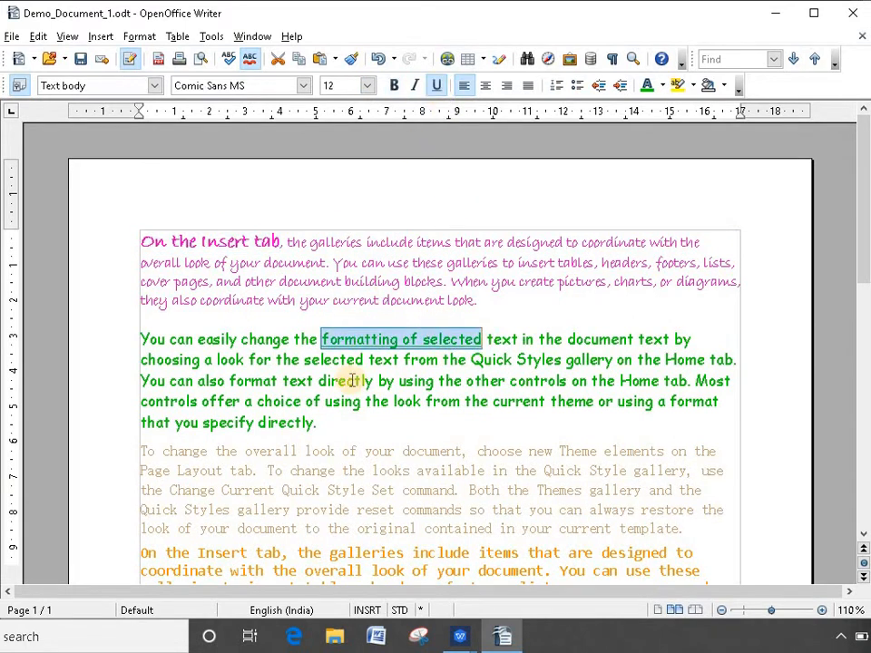
click(367, 85)
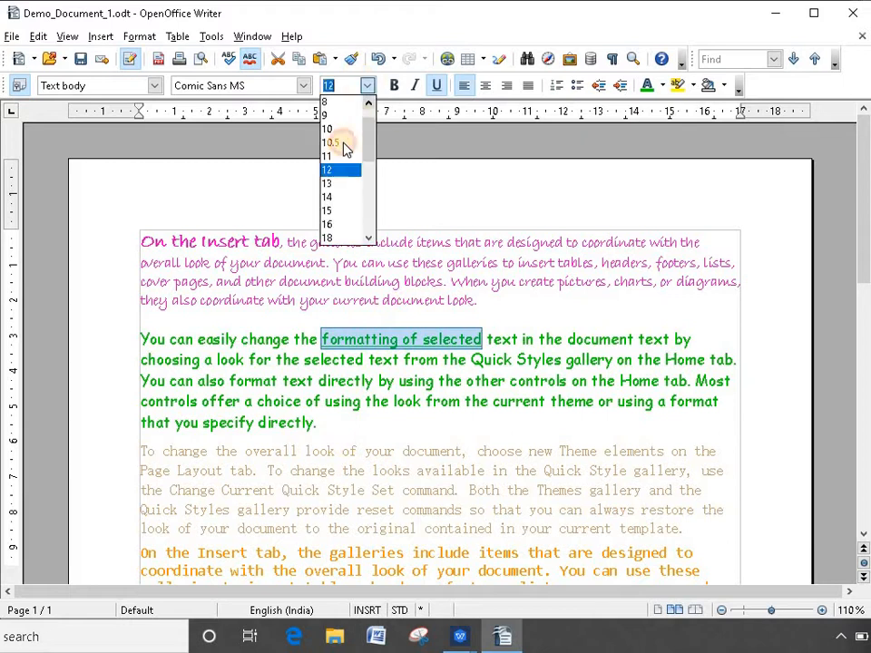
click(340, 233)
click(541, 412)
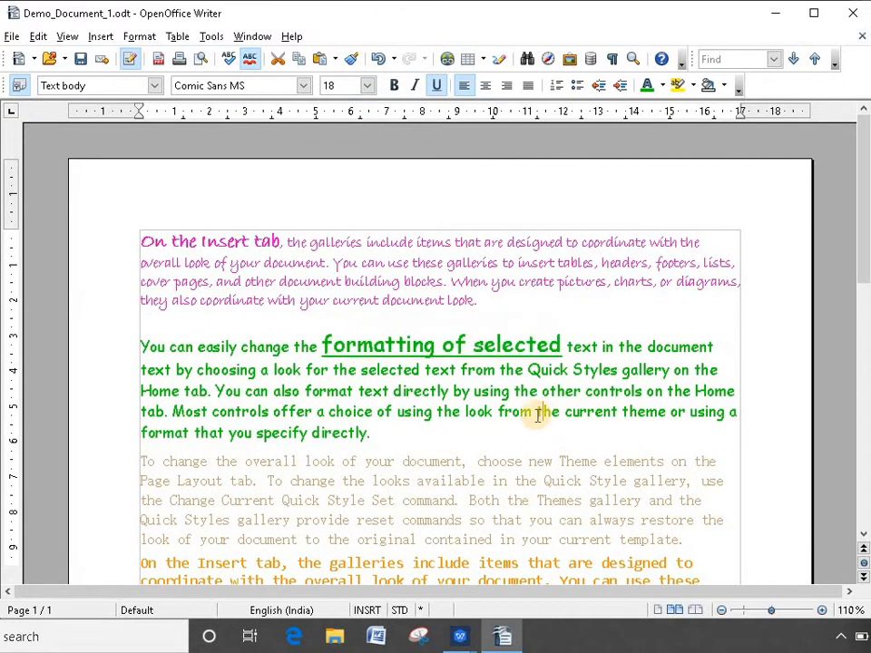
- Italicize "overall look of your document" in the third paragraph and set its font size to 18
scroll(395, 428, down, 2)
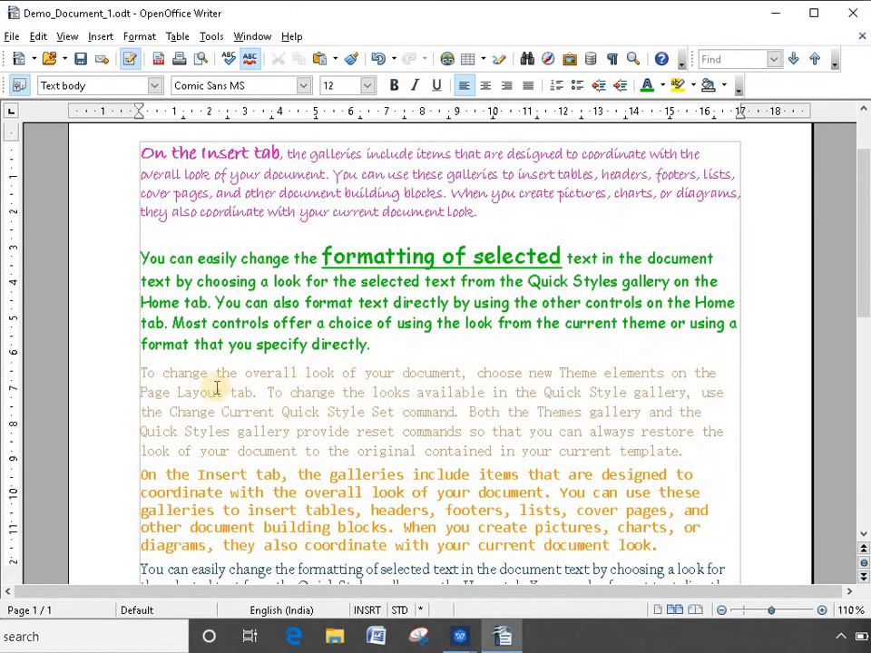
drag(245, 373, 453, 373)
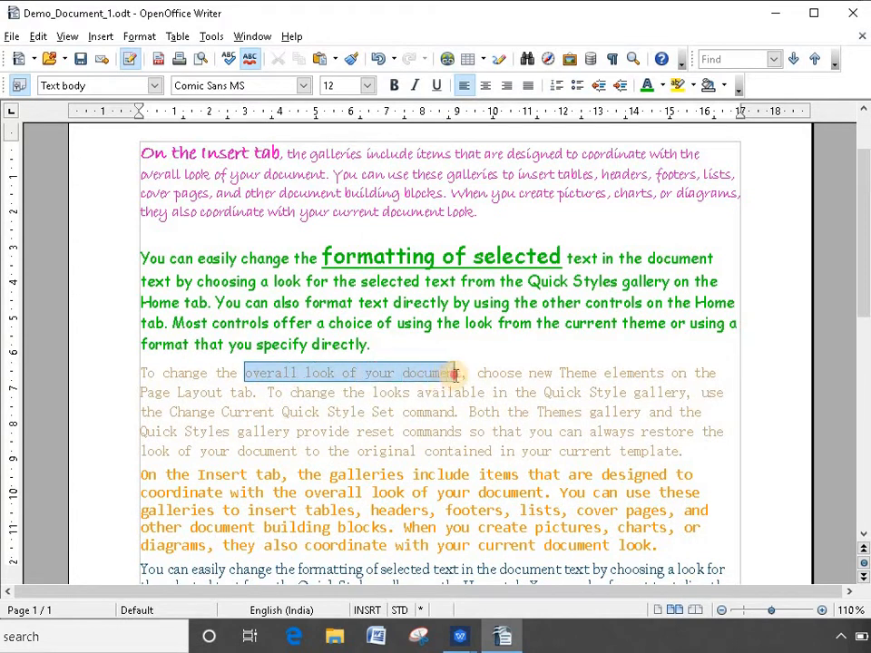
click(414, 86)
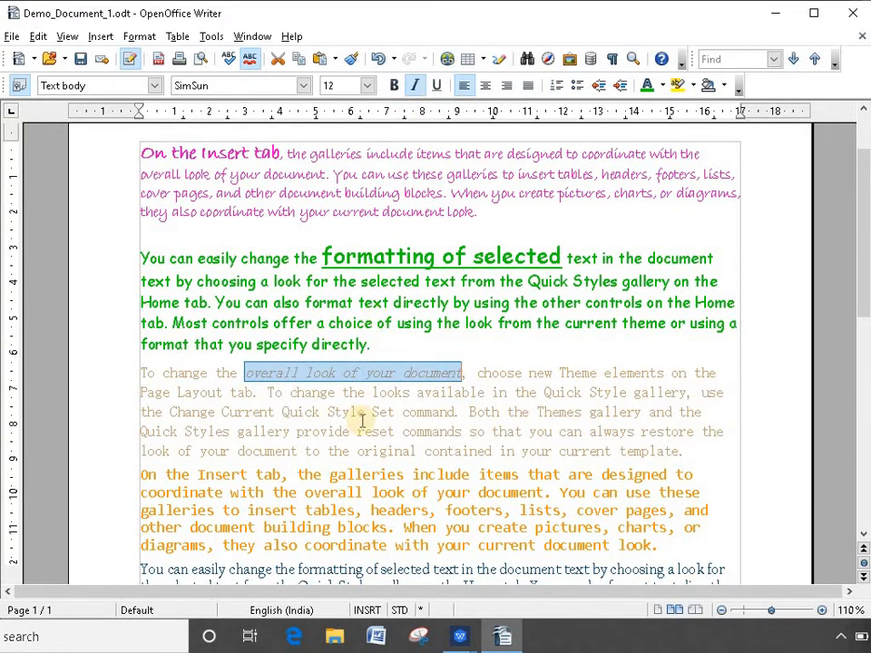
click(367, 86)
click(337, 237)
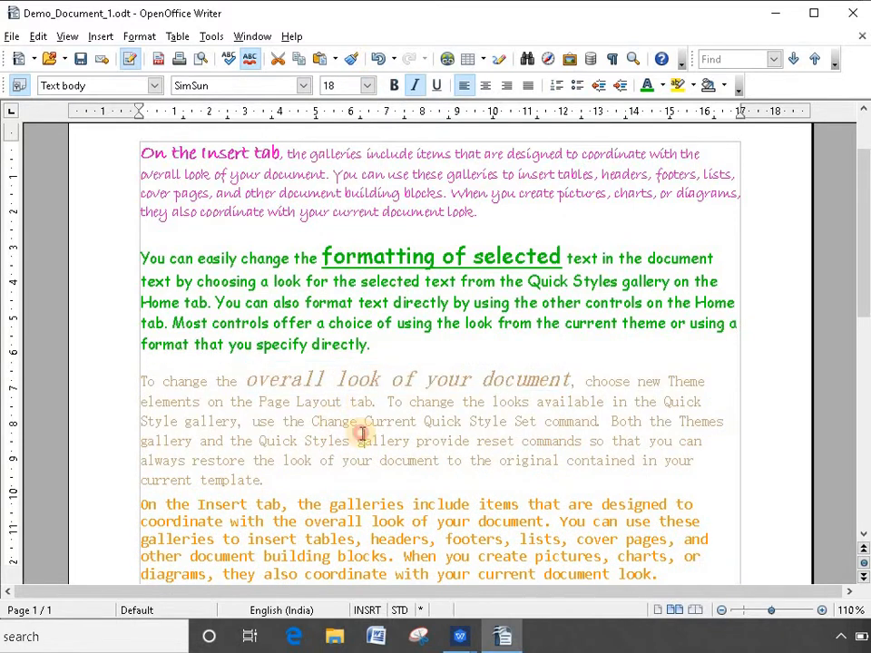
- Format "Insert tab, the galleries include" in the fourth paragraph as bold Bradley Hand ITC at font size 18
scroll(349, 437, down, 2)
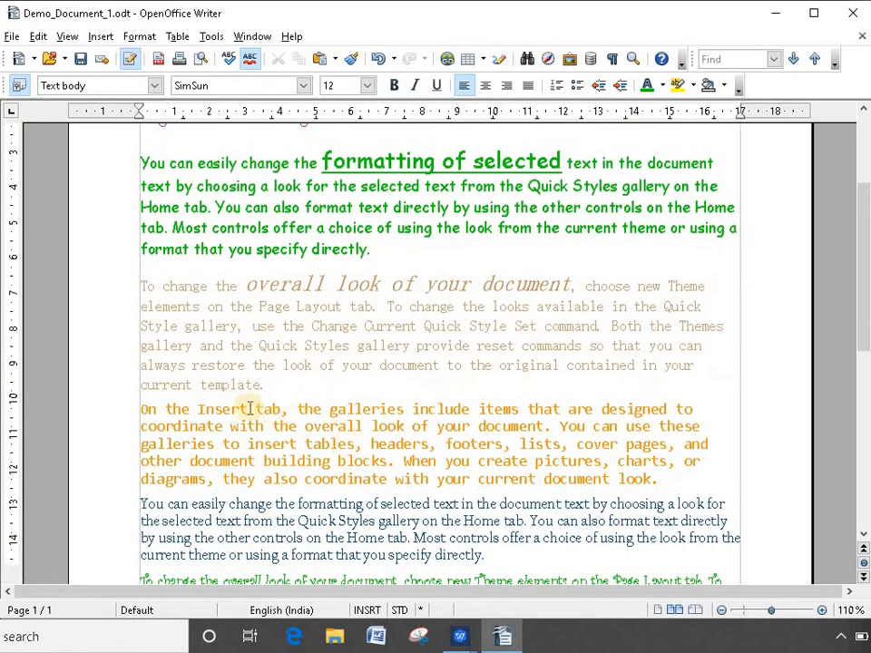
drag(198, 413, 470, 410)
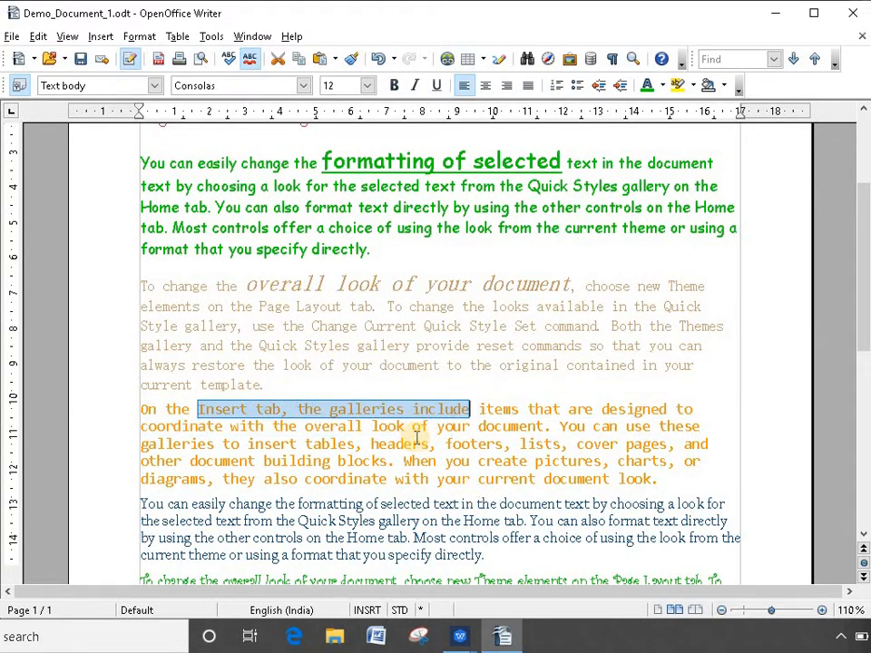
key(ctrl+b)
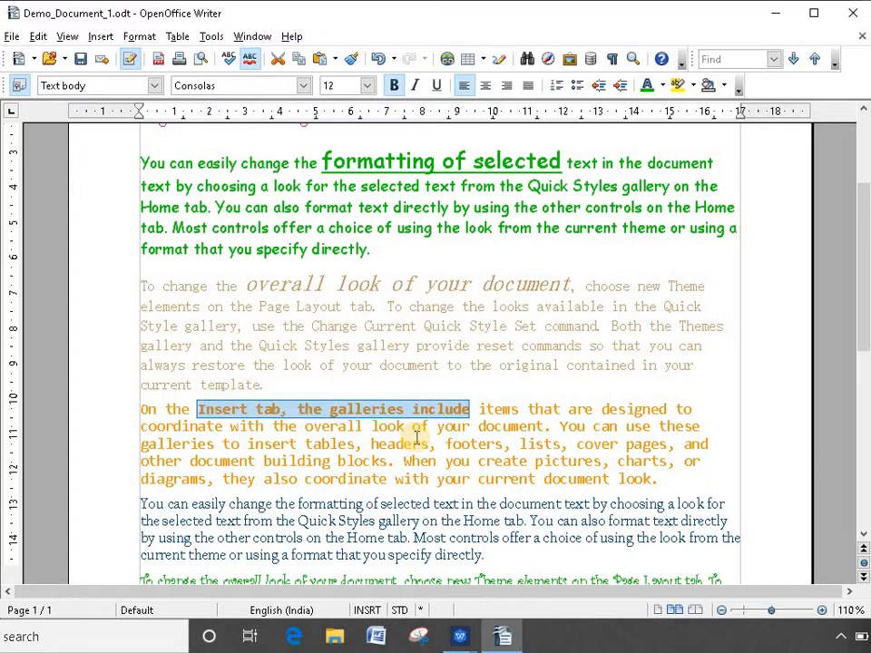
click(303, 85)
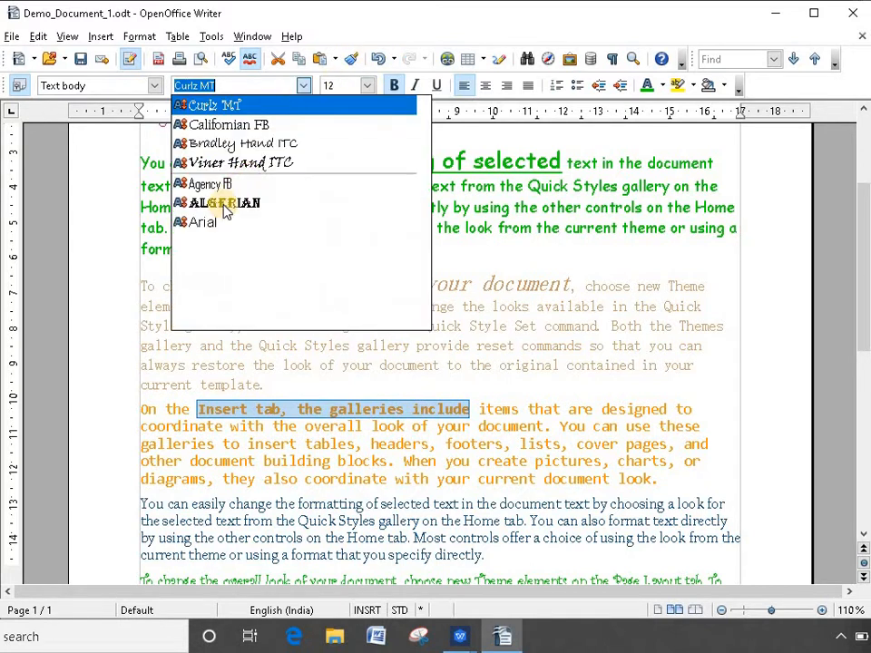
click(287, 143)
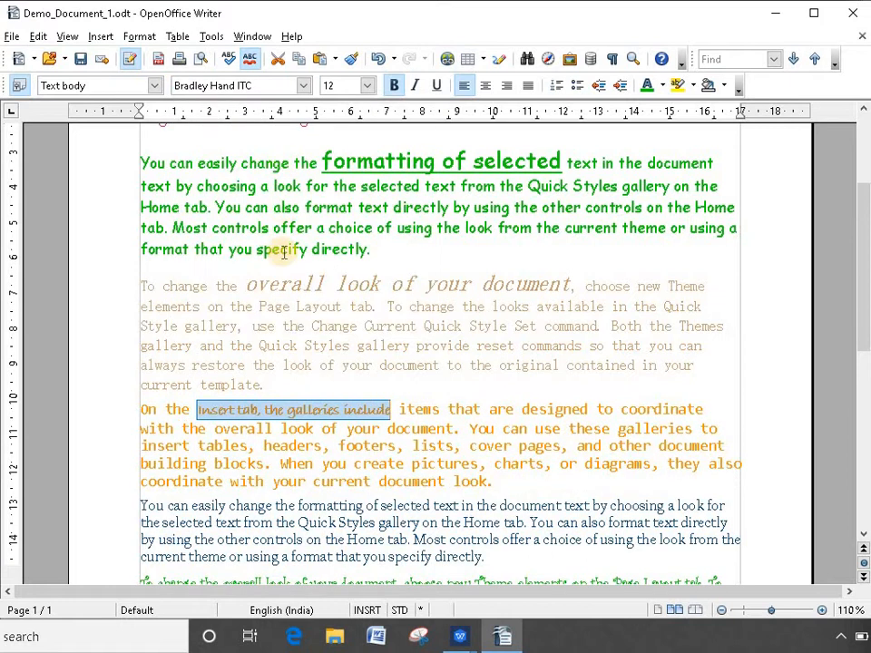
click(370, 90)
click(342, 243)
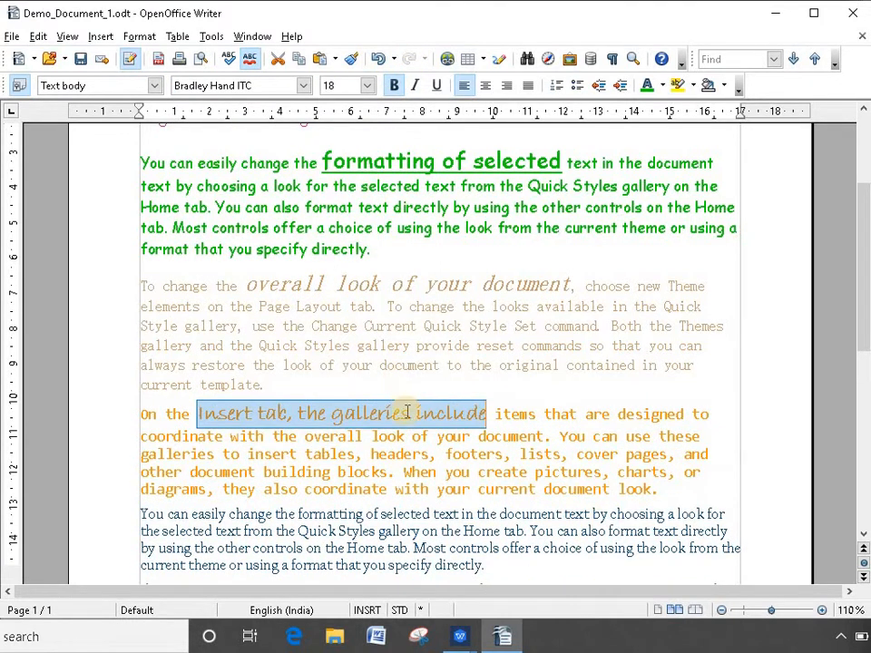
click(411, 473)
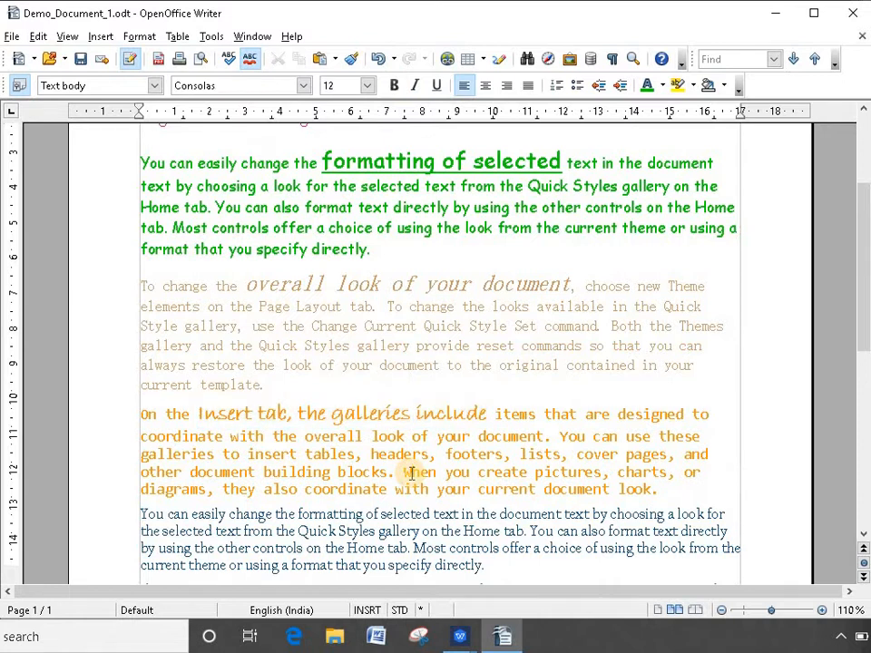
- Underline "Quick Styles gallery" in the fifth paragraph, set its font size to 18 and deselect it
scroll(410, 472, down, 5)
drag(296, 299, 419, 305)
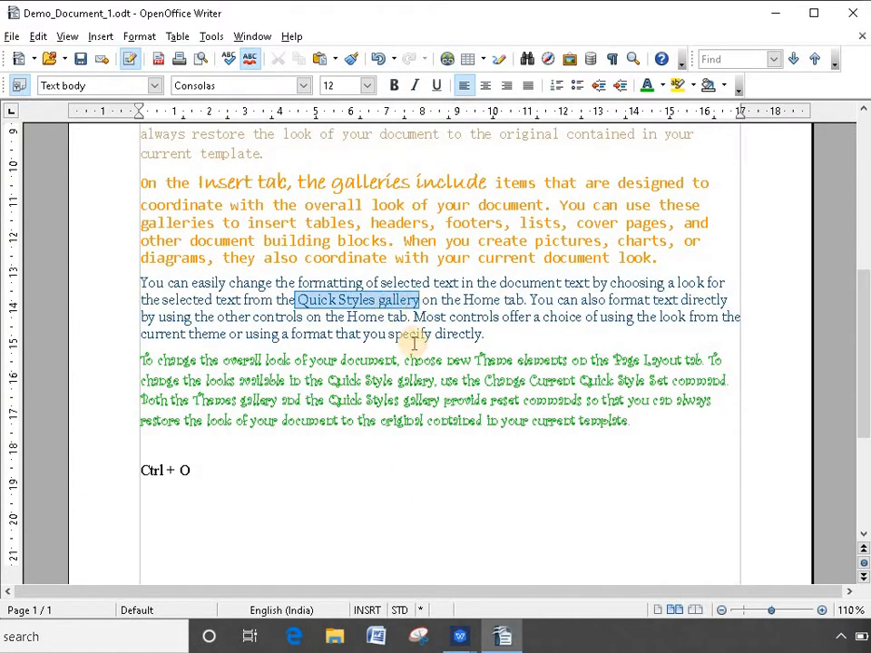
key(ctrl+u)
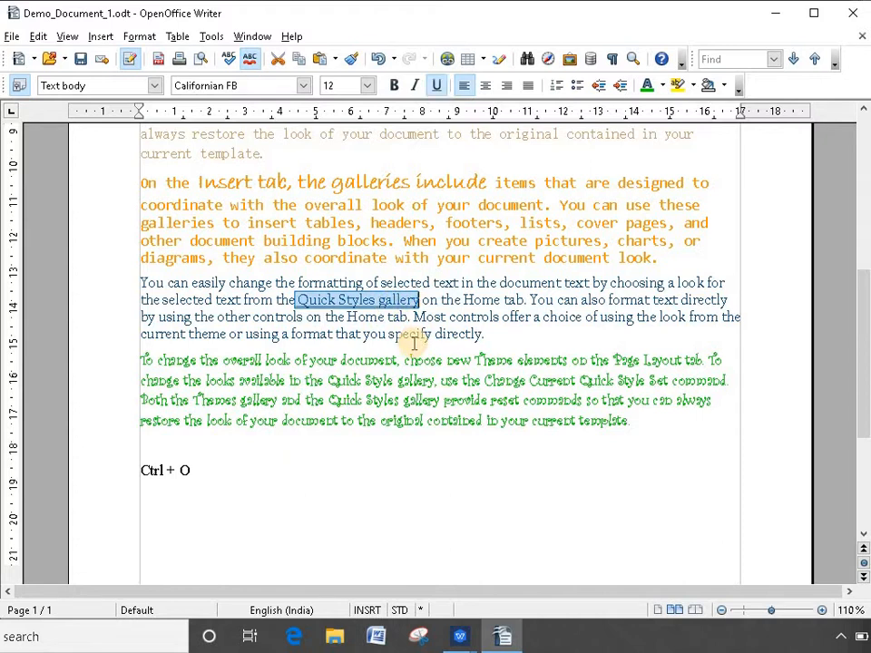
click(367, 84)
click(341, 237)
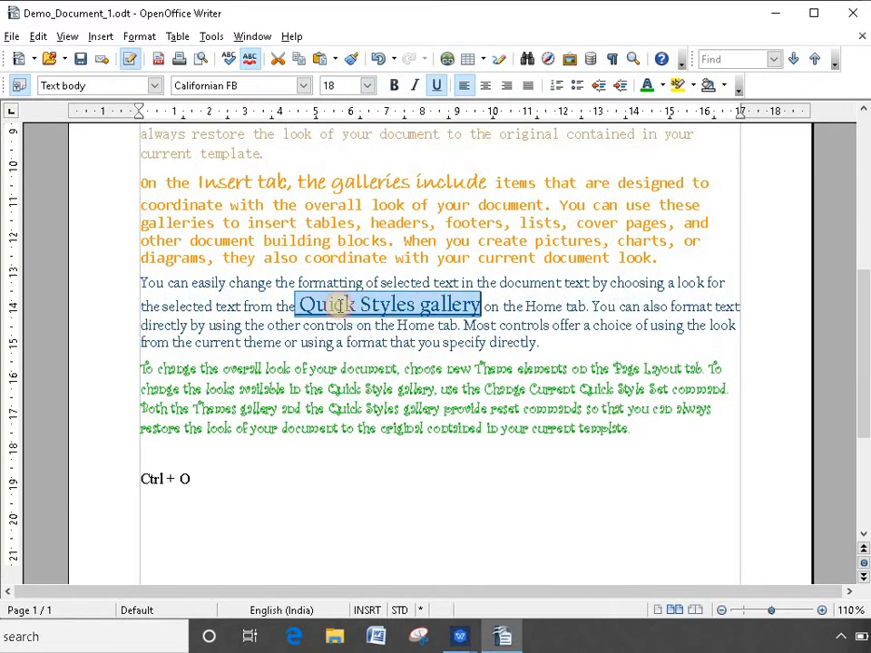
click(288, 470)
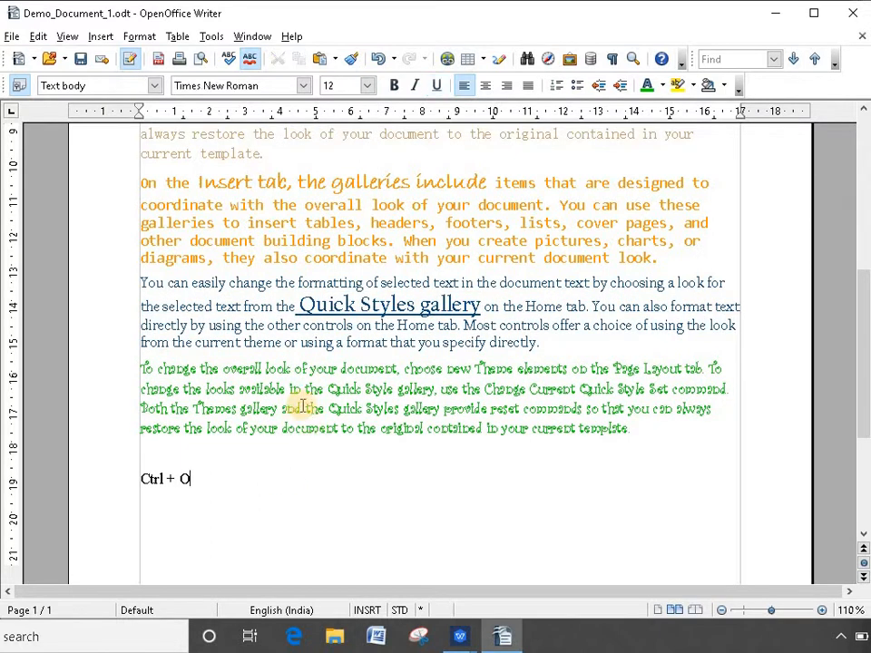
- Italicize "Quick Styles" in the third line of the last paragraph and set its font size to 18
drag(328, 408, 396, 408)
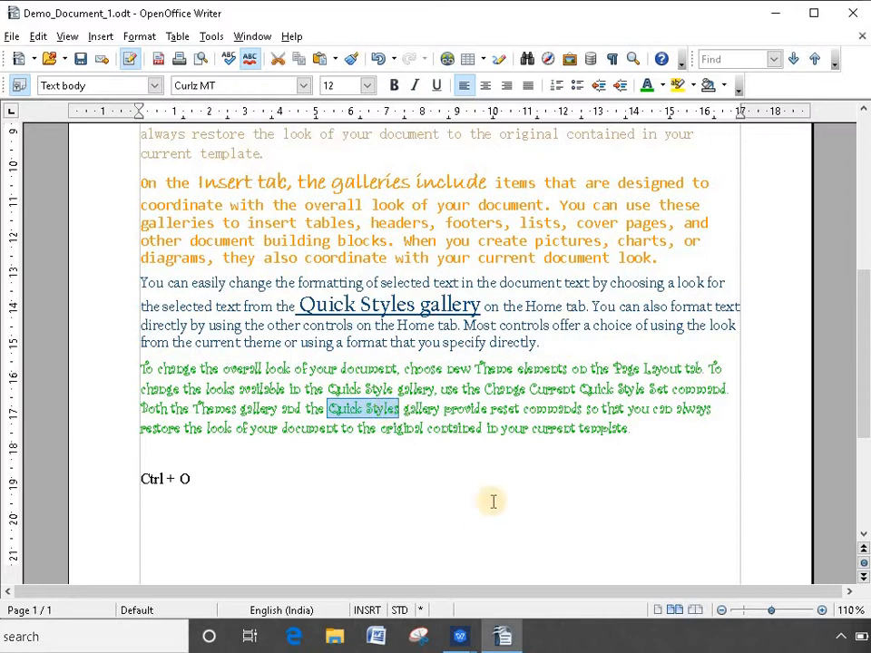
key(ctrl+i)
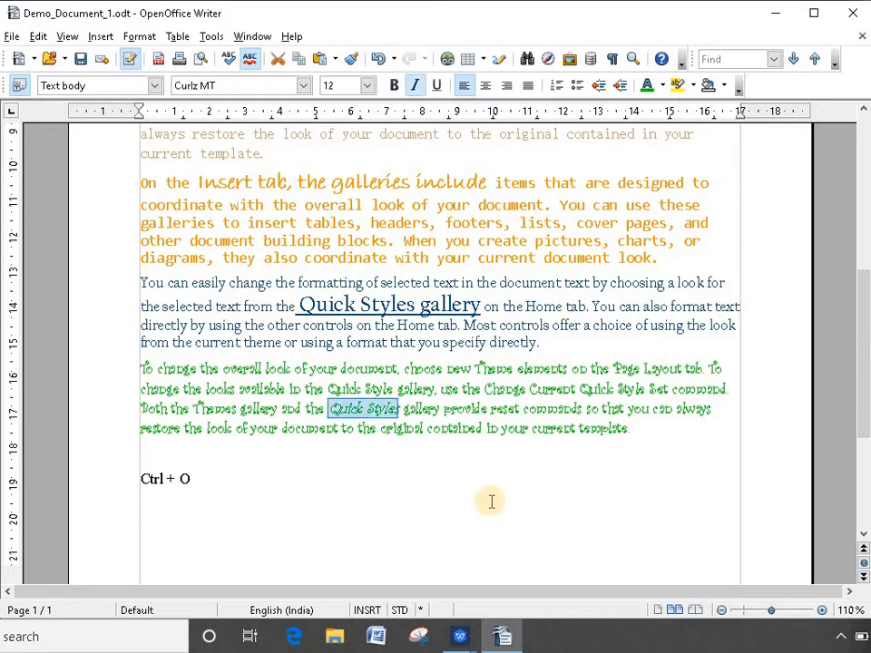
click(367, 85)
click(341, 239)
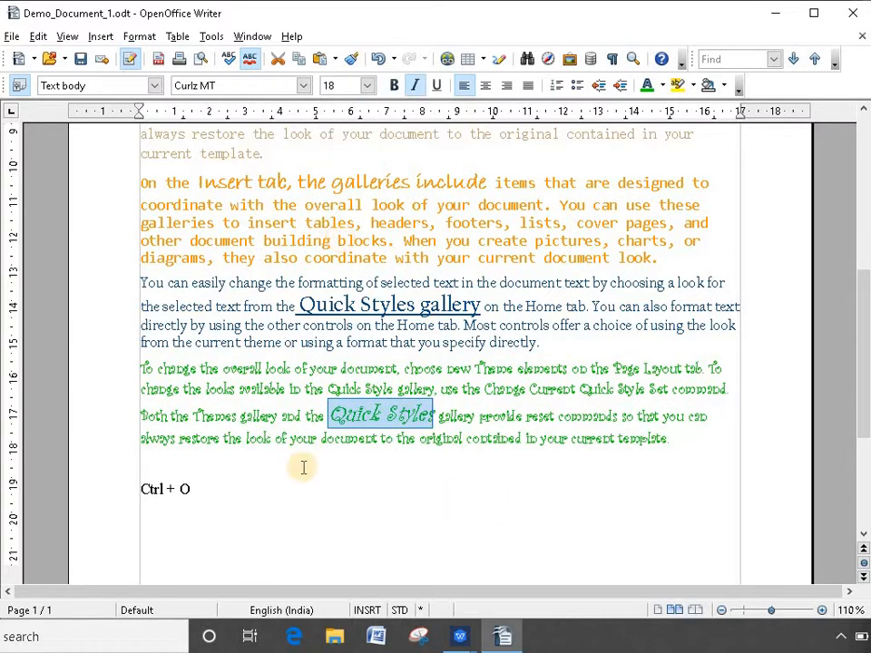
- Set the font of the selected "Quick Styles" in the last paragraph to Algerian and deselect it
click(303, 85)
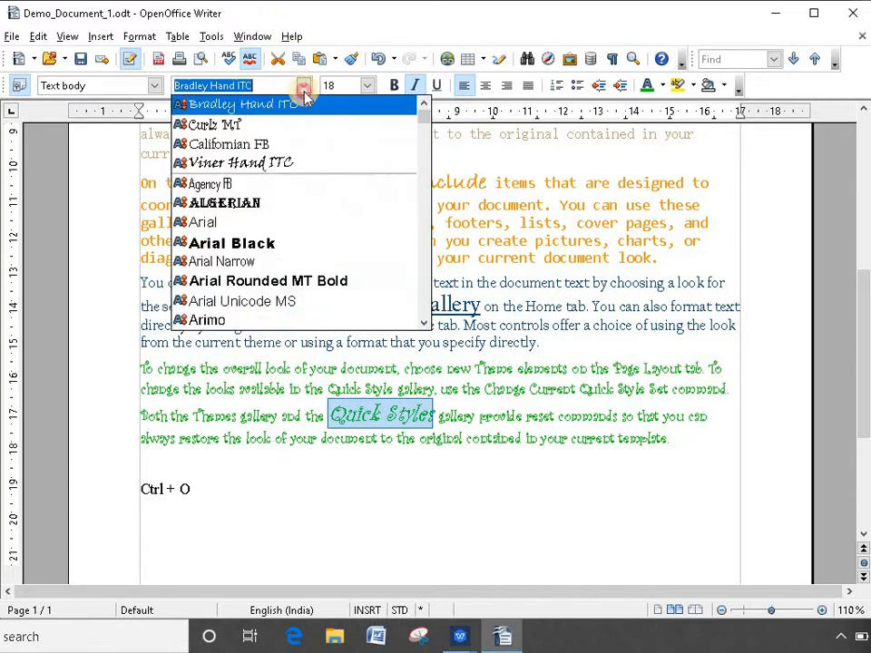
scroll(253, 204, down, 2)
key(Return)
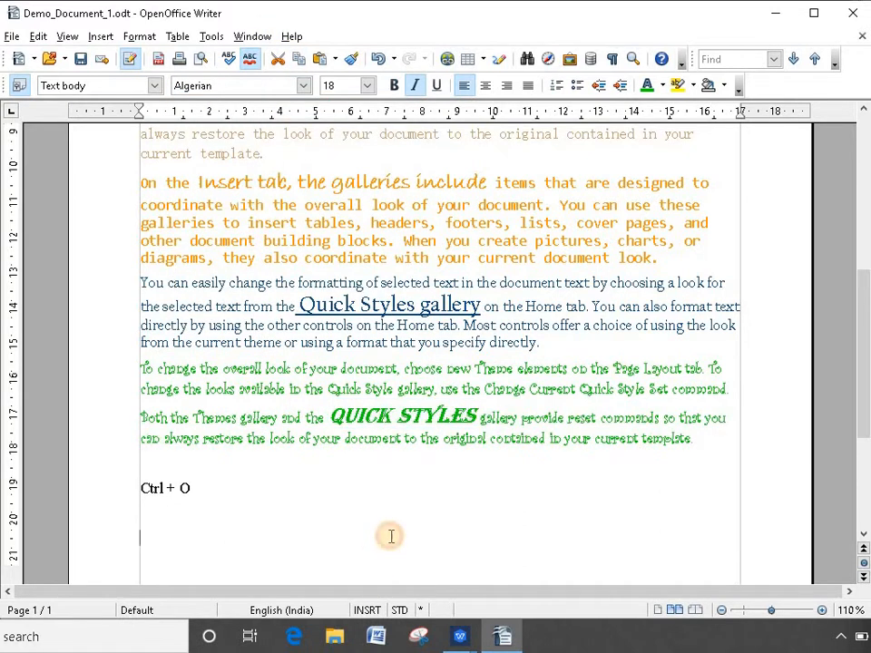
click(393, 536)
scroll(393, 537, up, 10)
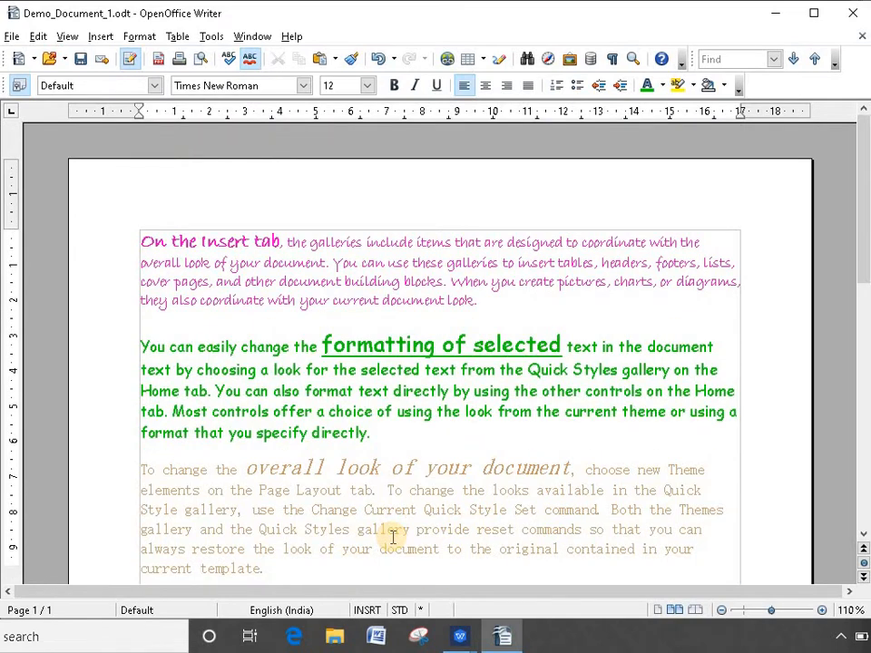
scroll(393, 537, down, 10)
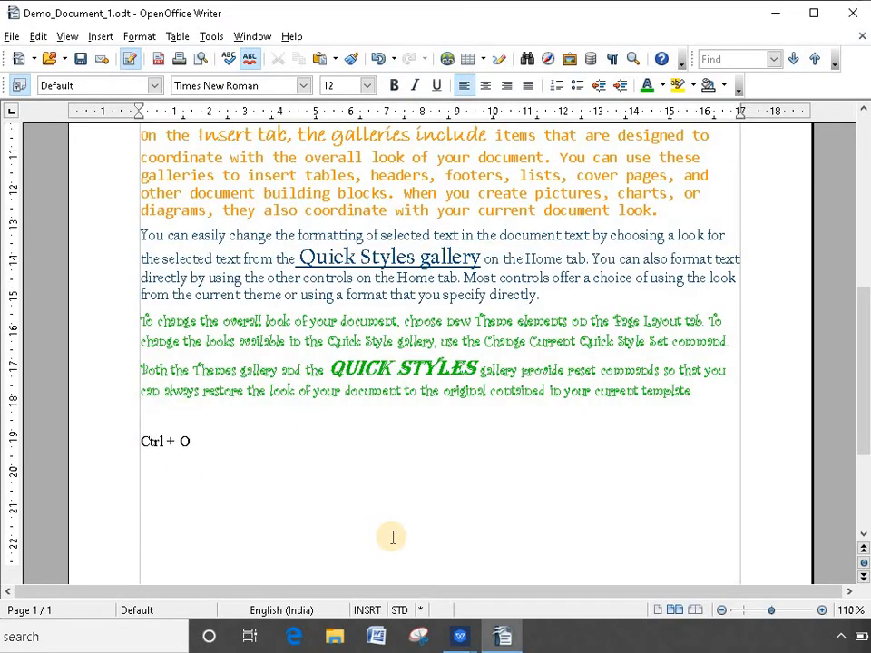
scroll(393, 537, up, 10)
scroll(393, 537, down, 10)
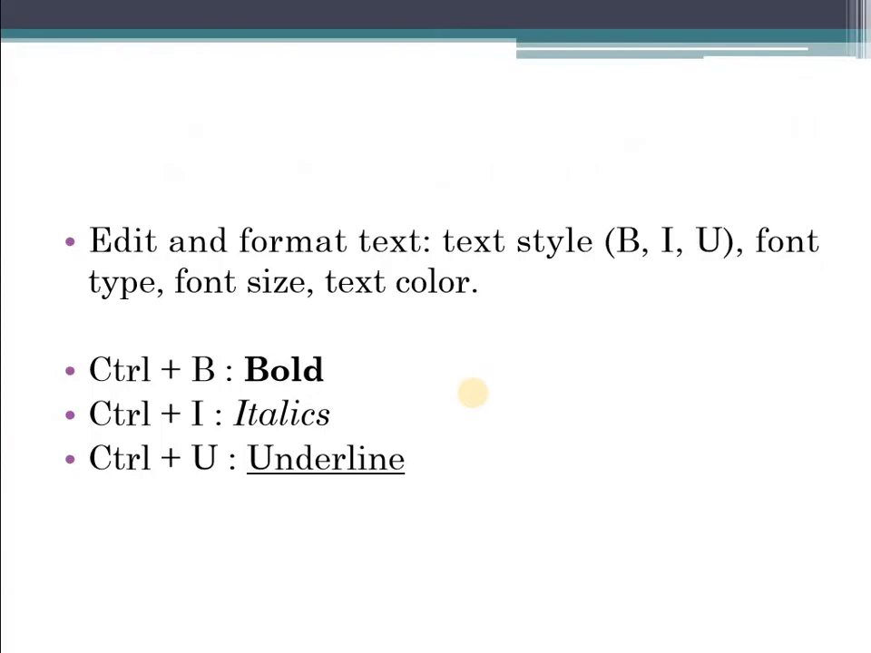
key(Right)
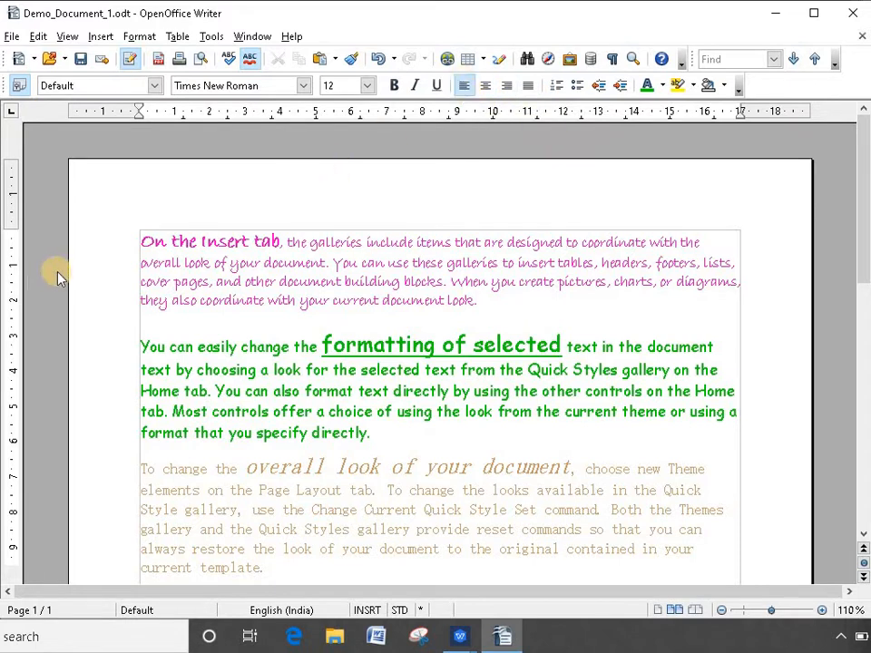
click(508, 301)
shift+click(113, 249)
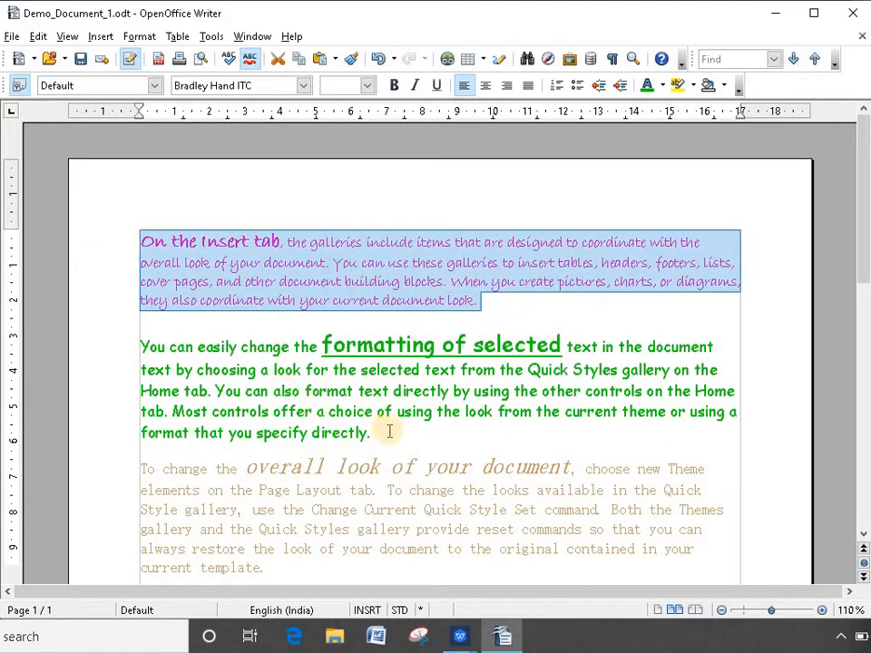
drag(389, 432, 136, 341)
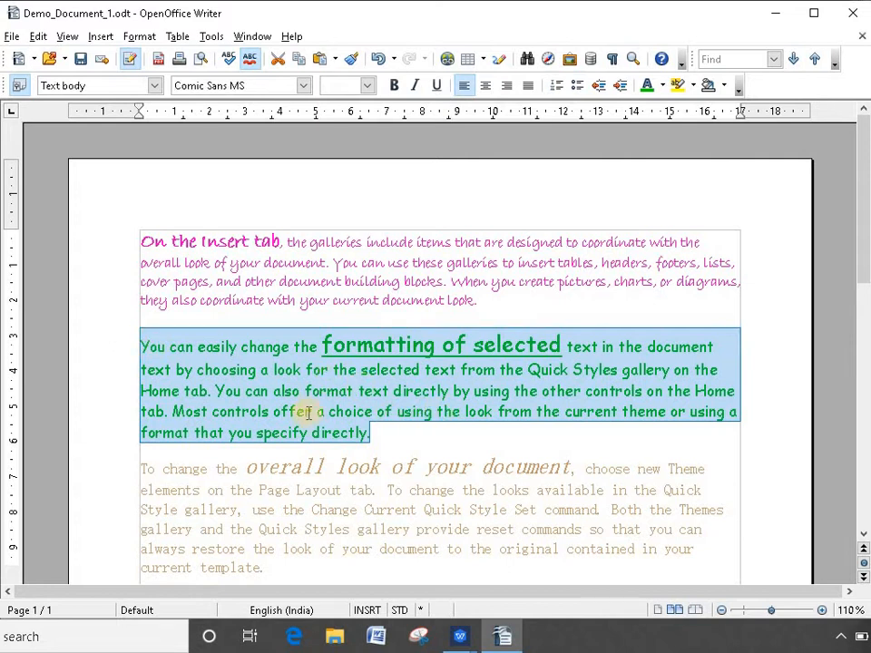
scroll(311, 432, down, 6)
scroll(364, 406, up, 1)
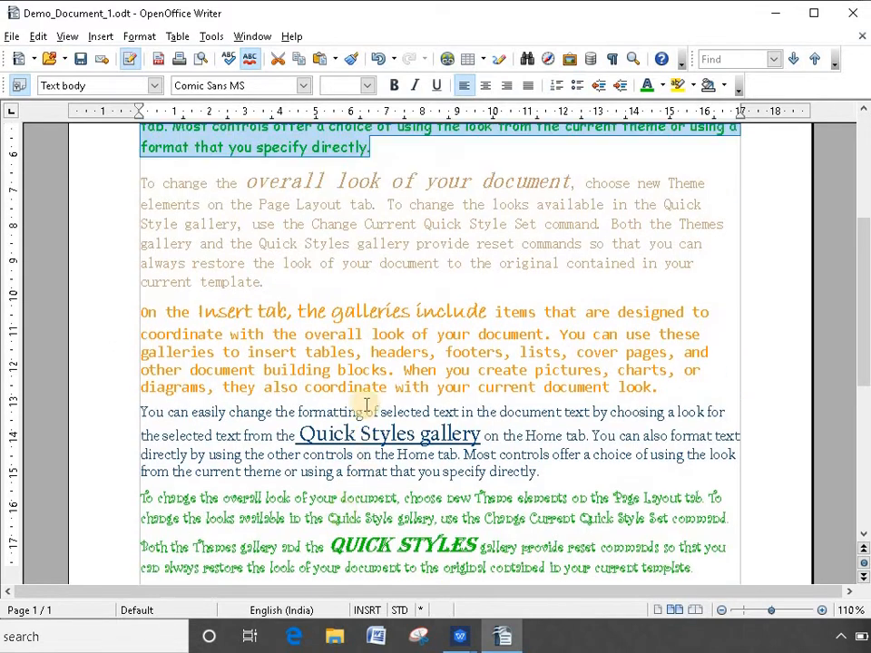
drag(682, 395, 133, 308)
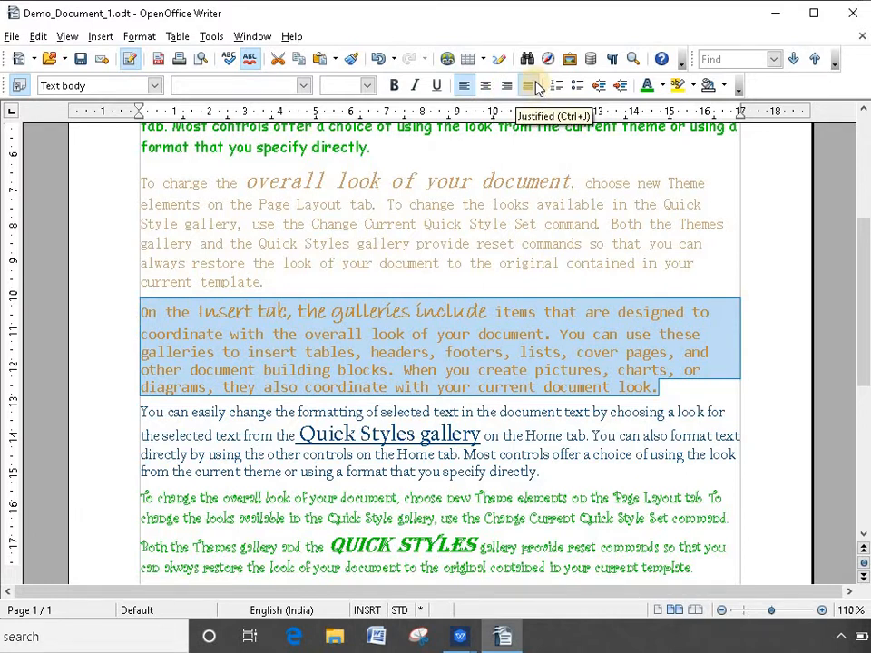
scroll(334, 287, up, 6)
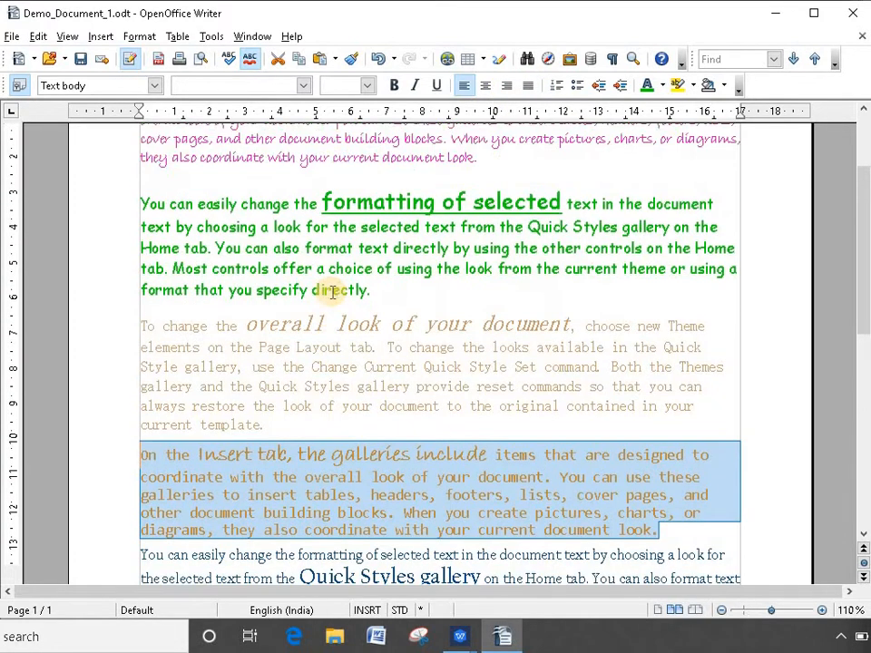
drag(517, 303, 137, 236)
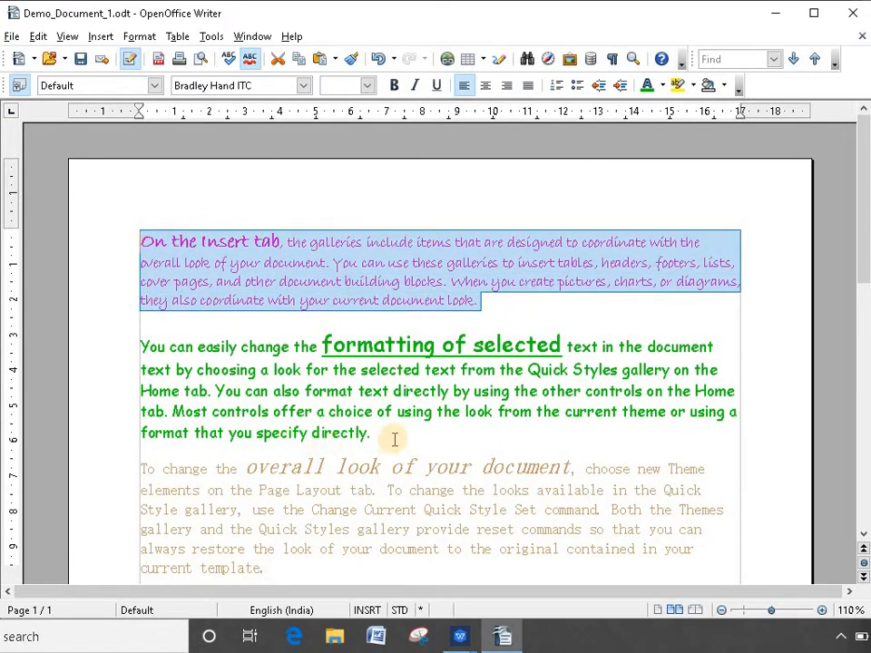
- Center the second paragraph and right-align the third paragraph, clearing the selection at the end
drag(394, 437, 135, 345)
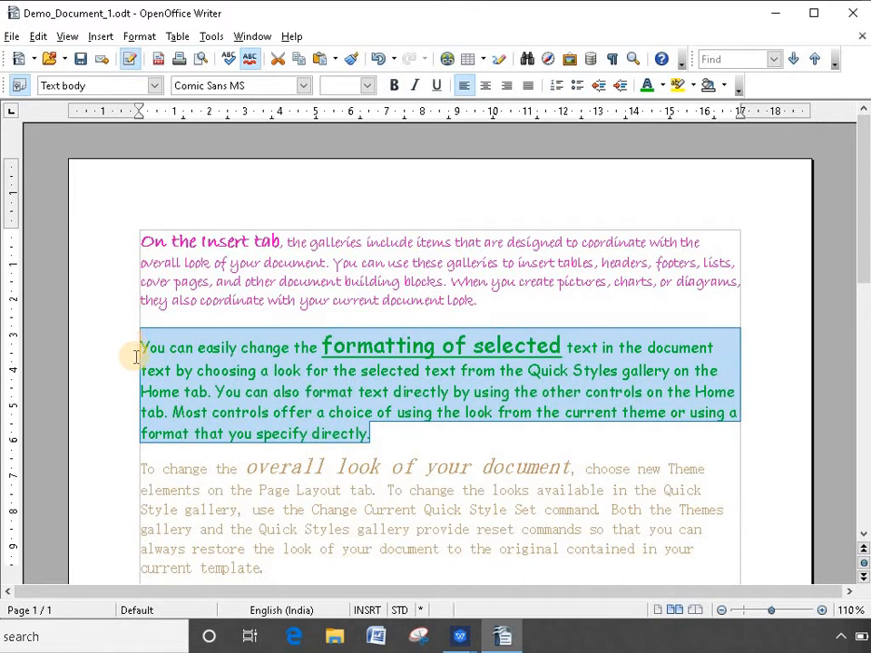
key(ctrl+e)
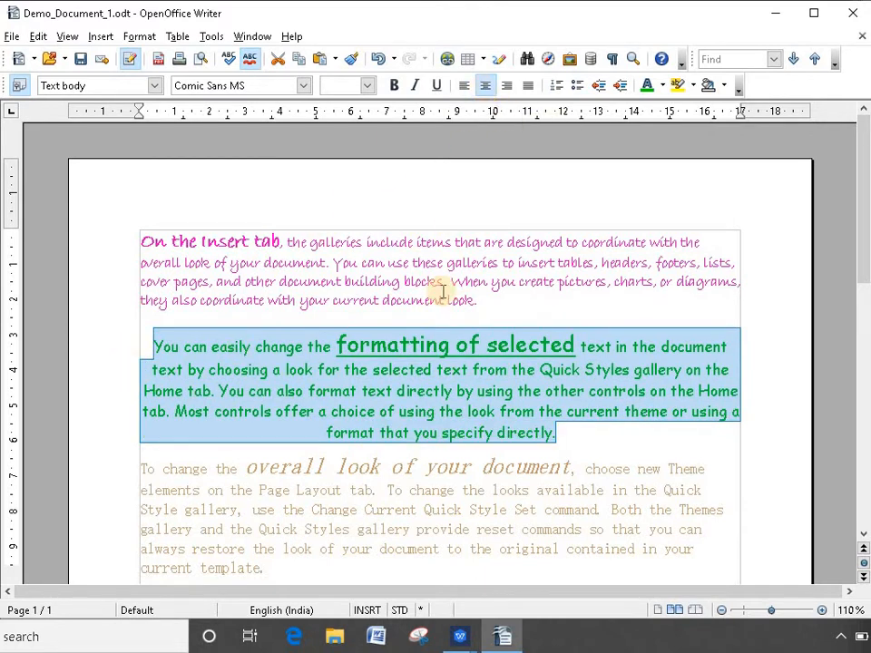
scroll(364, 412, down, 2)
drag(265, 480, 140, 381)
key(ctrl+r)
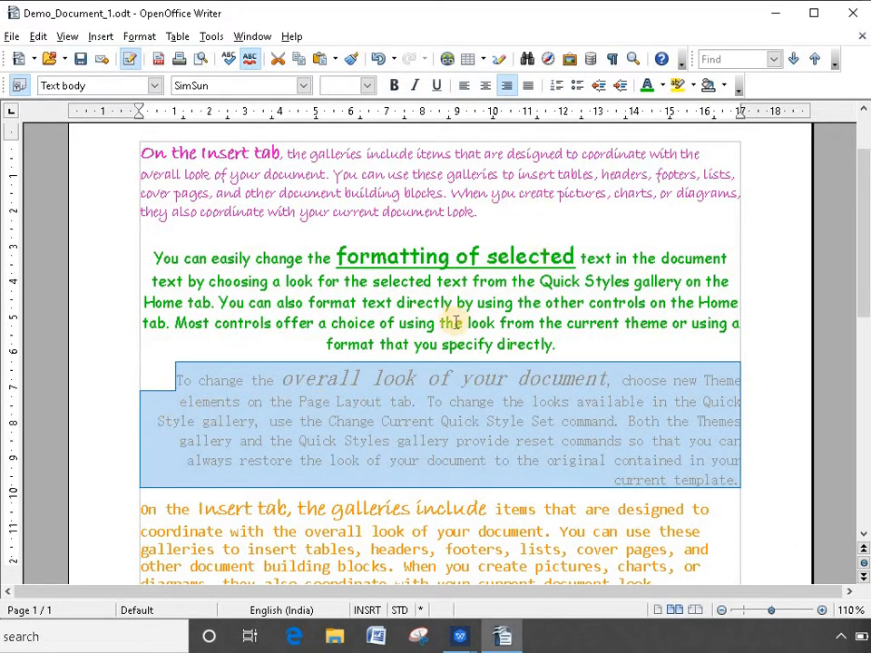
click(605, 348)
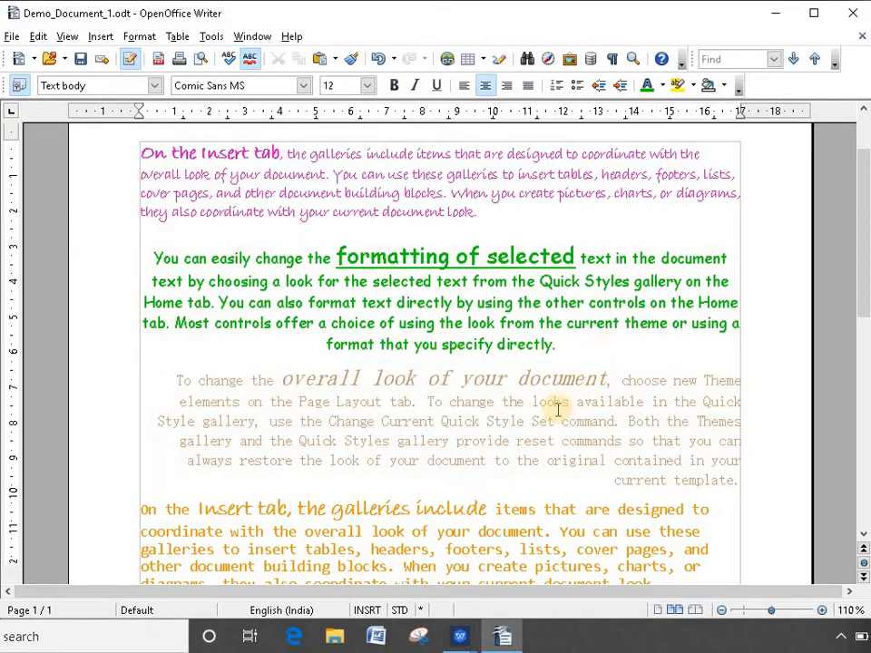
click(158, 260)
drag(154, 260, 672, 340)
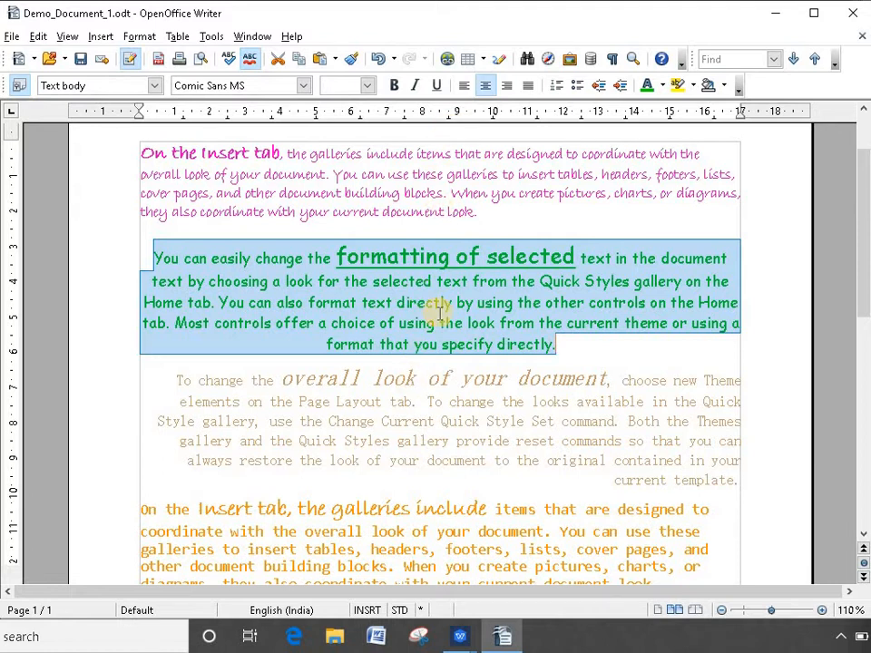
click(423, 151)
click(432, 302)
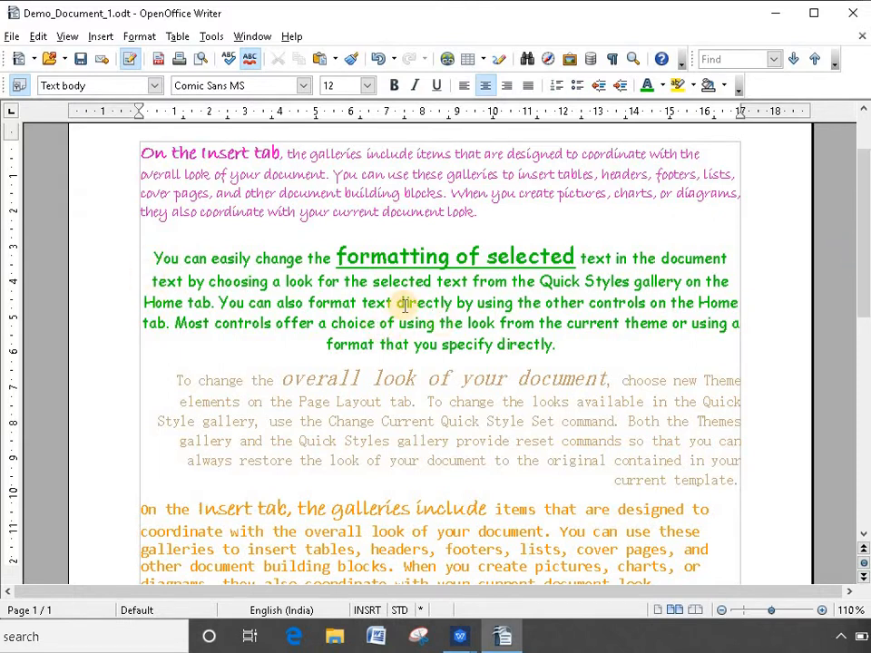
- Try centered and right alignment on the fourth paragraph, then justify it
scroll(286, 253, down, 4)
scroll(251, 317, down, 2)
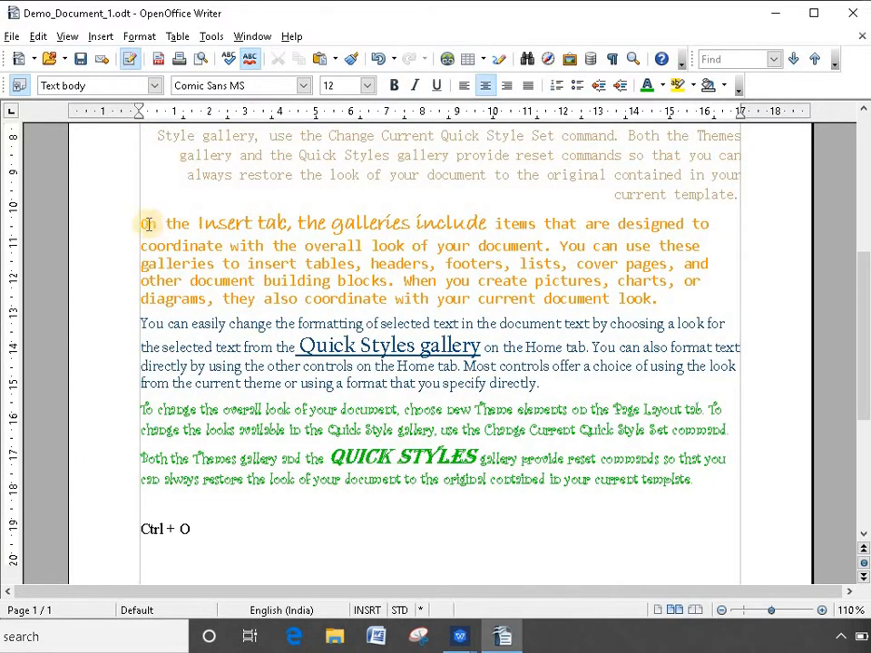
drag(141, 224, 670, 298)
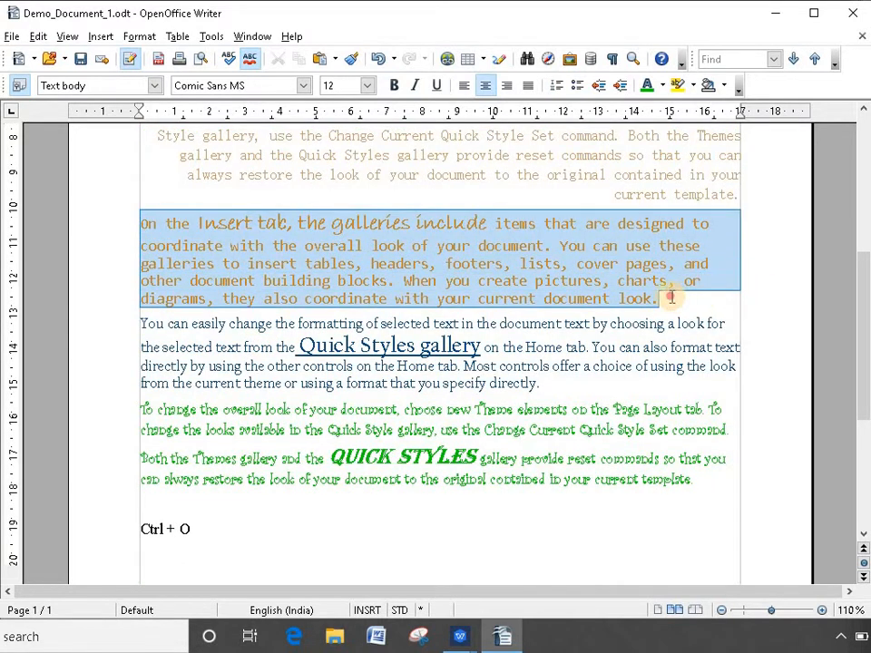
click(482, 87)
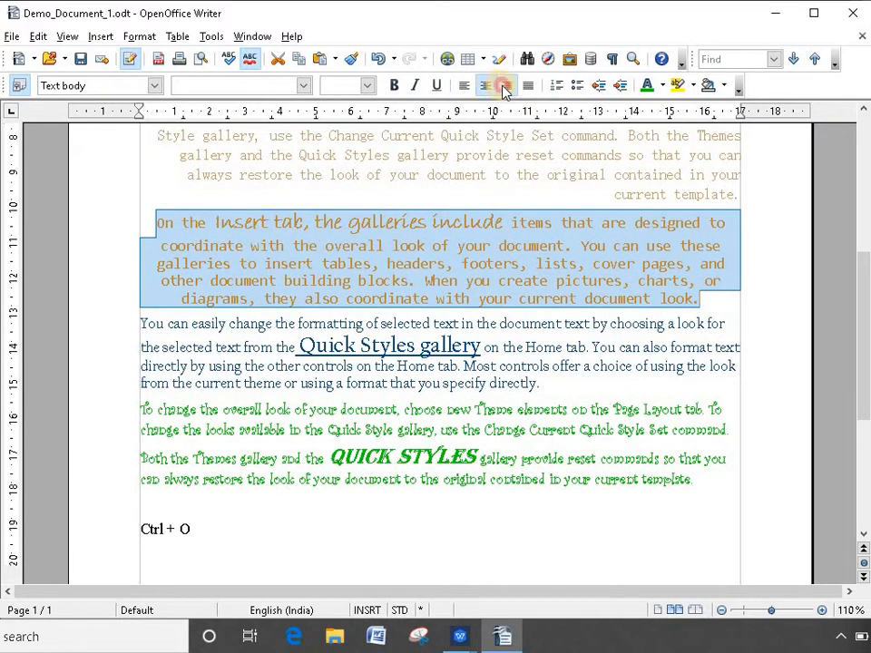
click(505, 87)
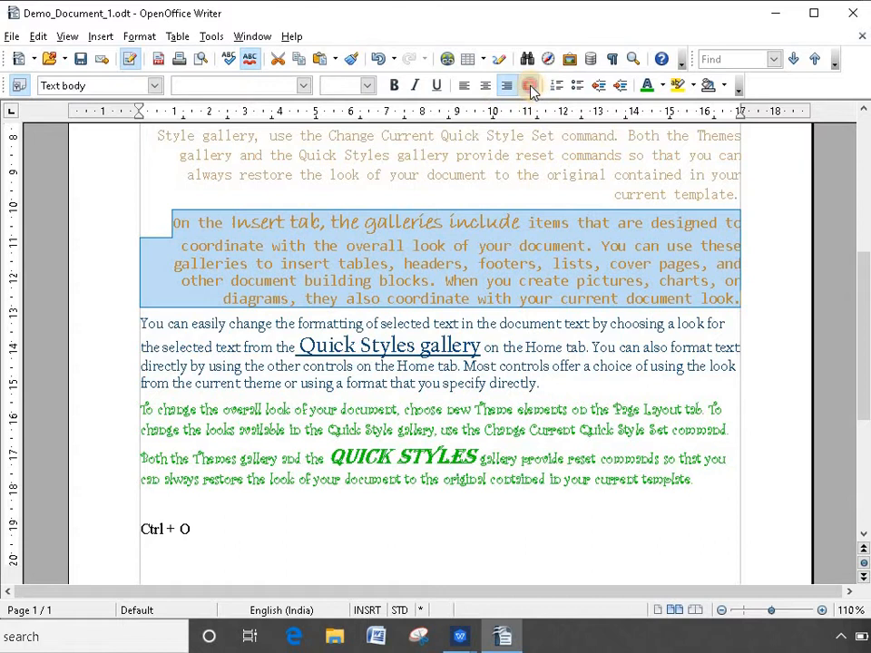
click(530, 86)
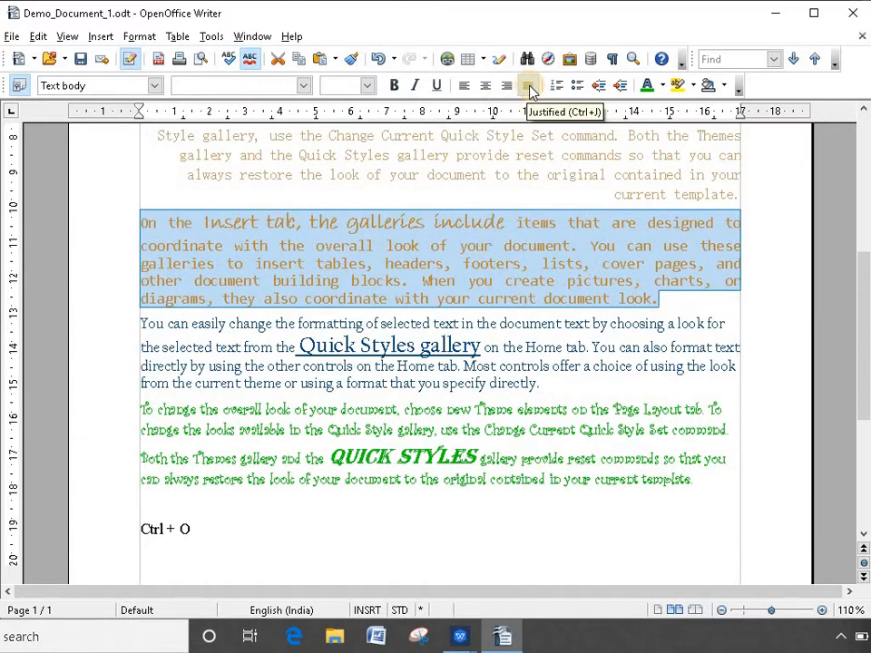
- Try left, right and centered alignment on the second paragraph and finish with it justified
scroll(515, 236, up, 6)
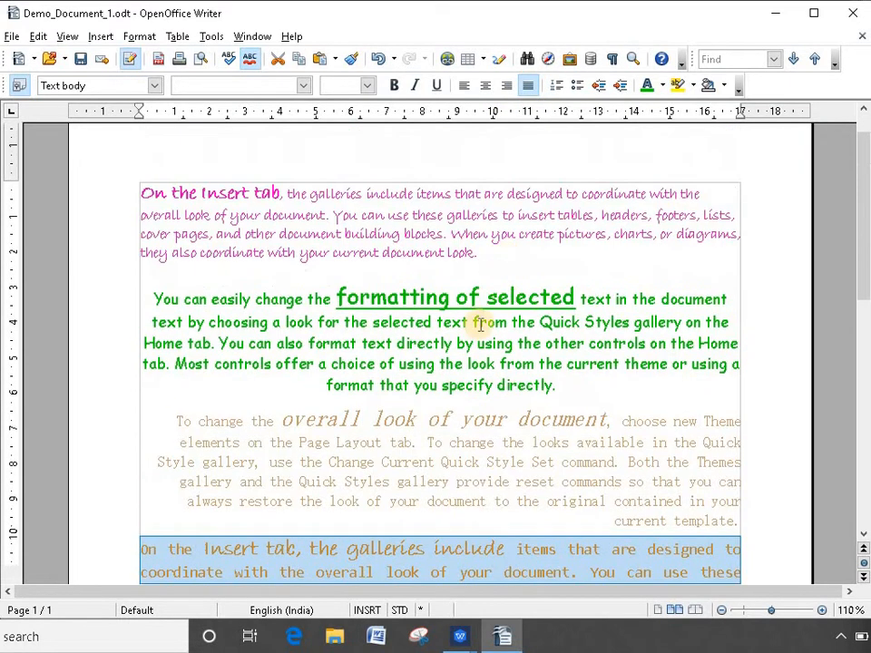
click(473, 269)
drag(563, 395, 155, 298)
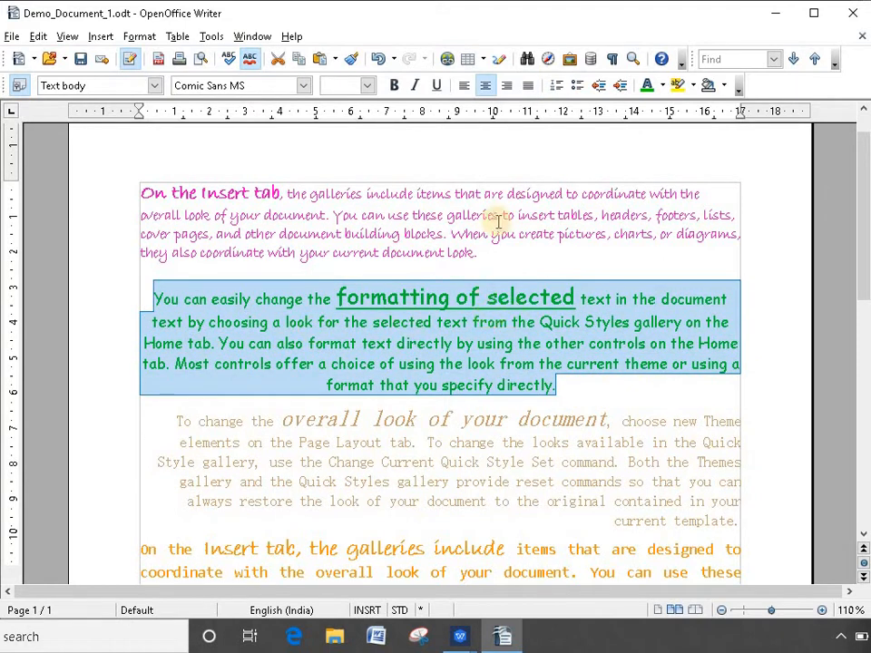
click(529, 90)
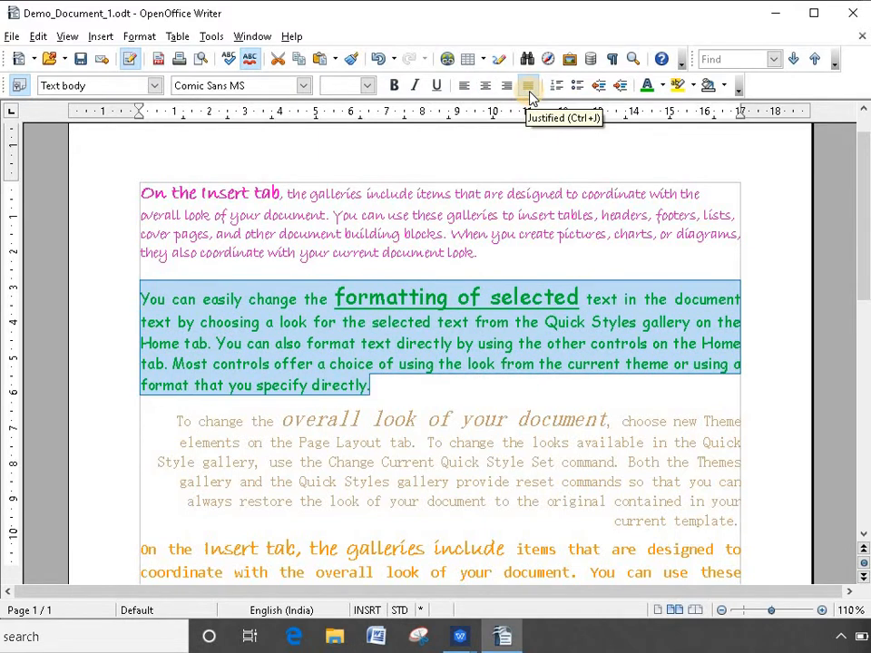
click(464, 87)
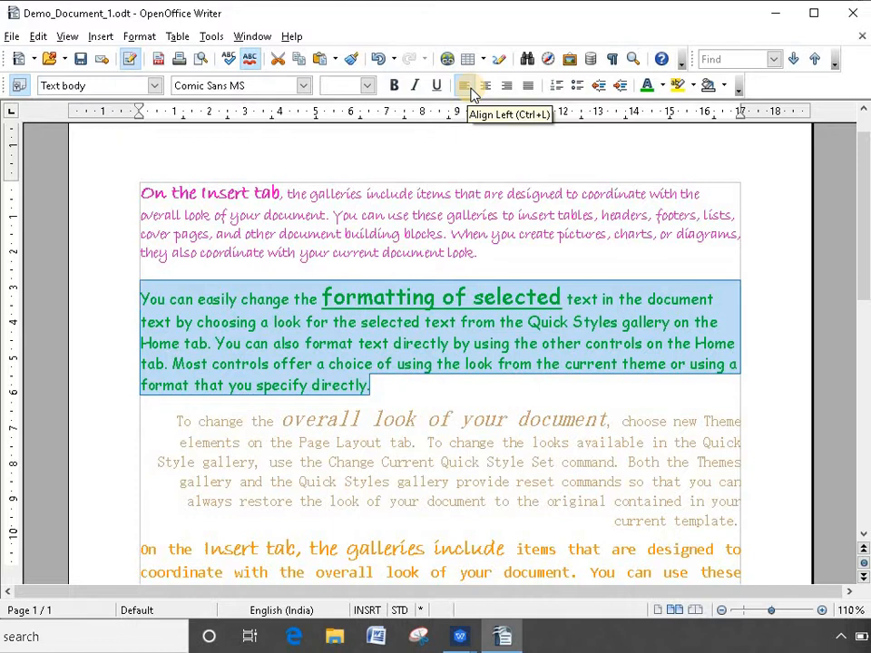
click(504, 86)
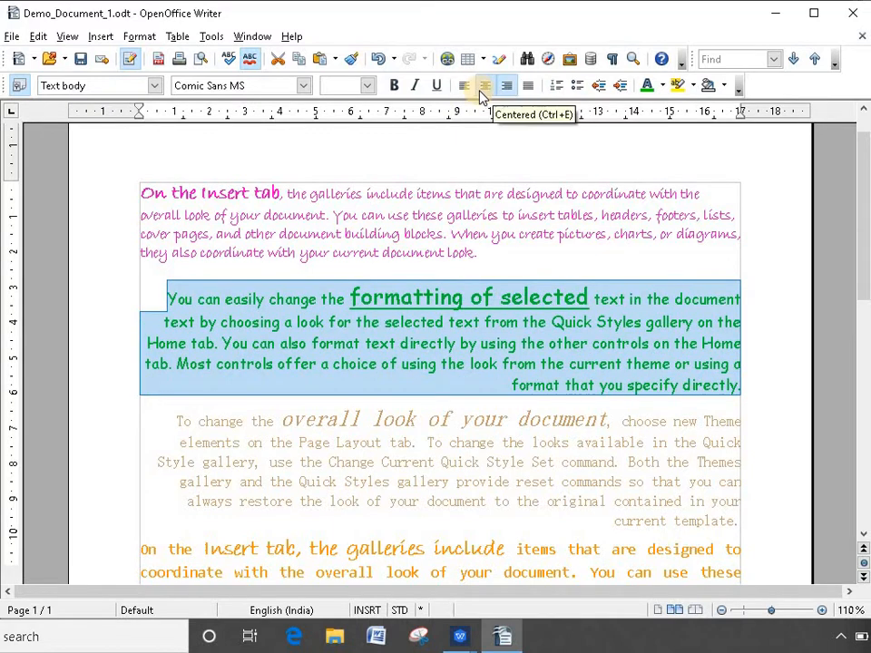
click(483, 89)
click(526, 89)
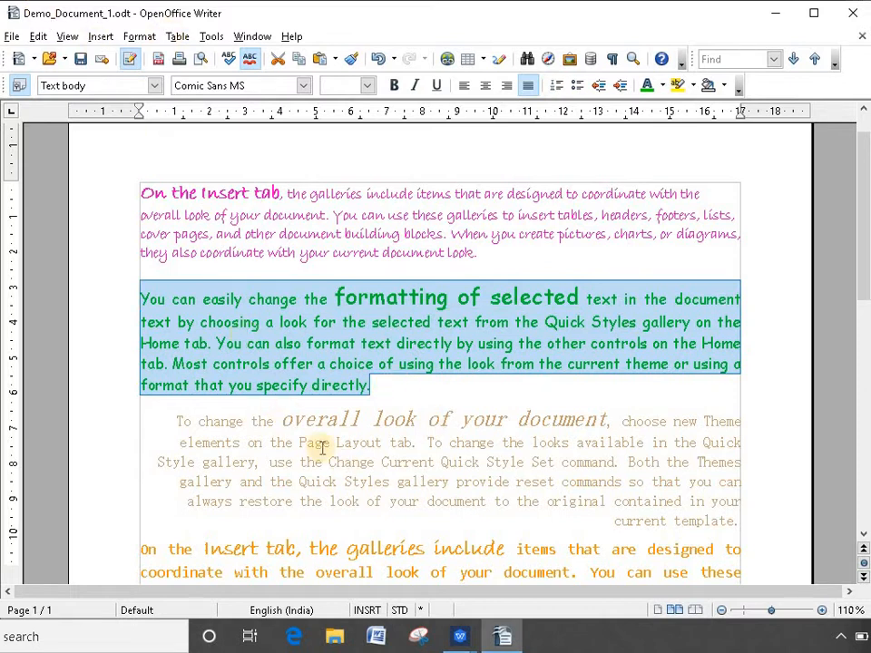
- Examine the second paragraph's indent, spacing and line spacing settings, then cancel without changing them
click(140, 36)
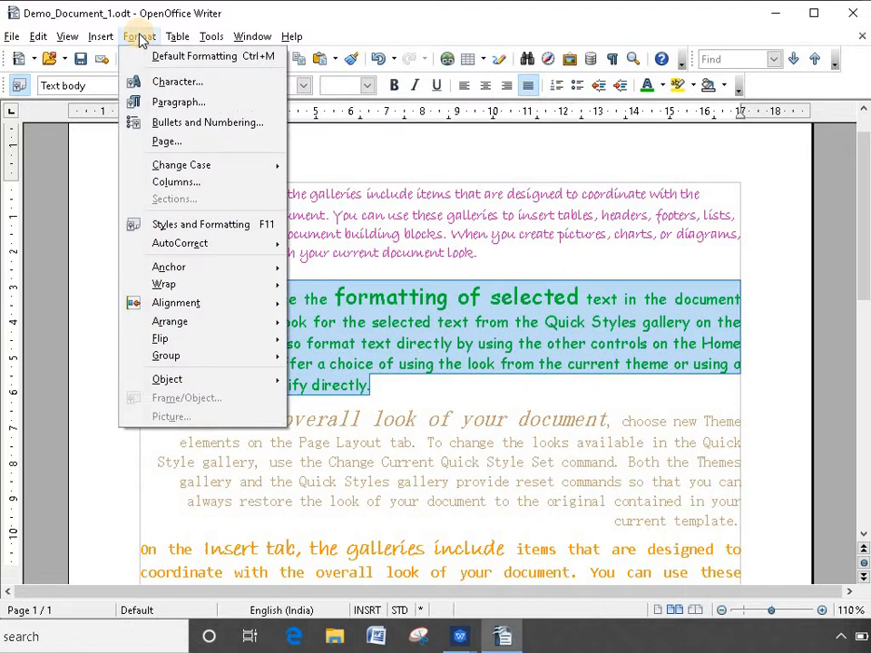
click(214, 103)
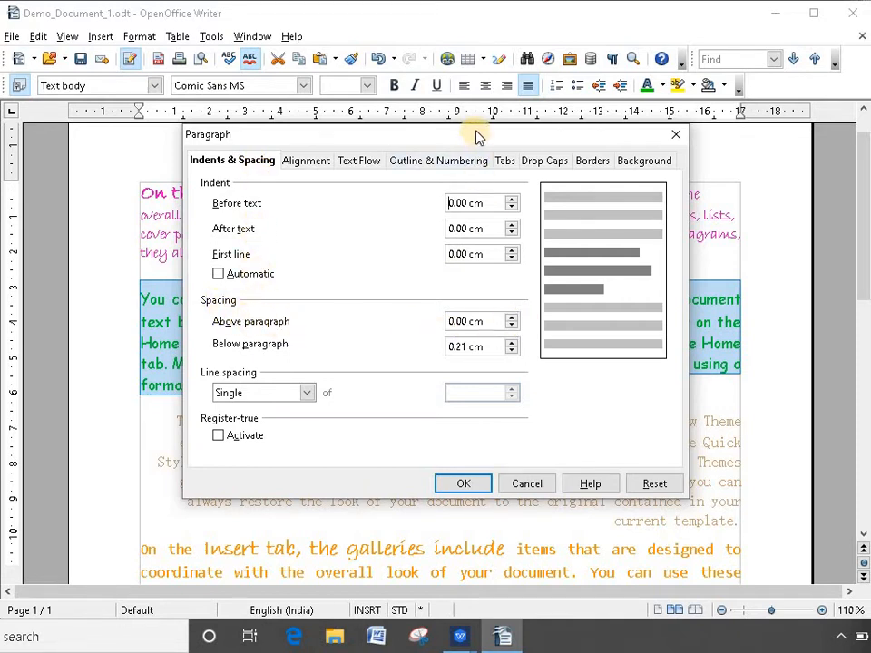
drag(499, 138, 452, 134)
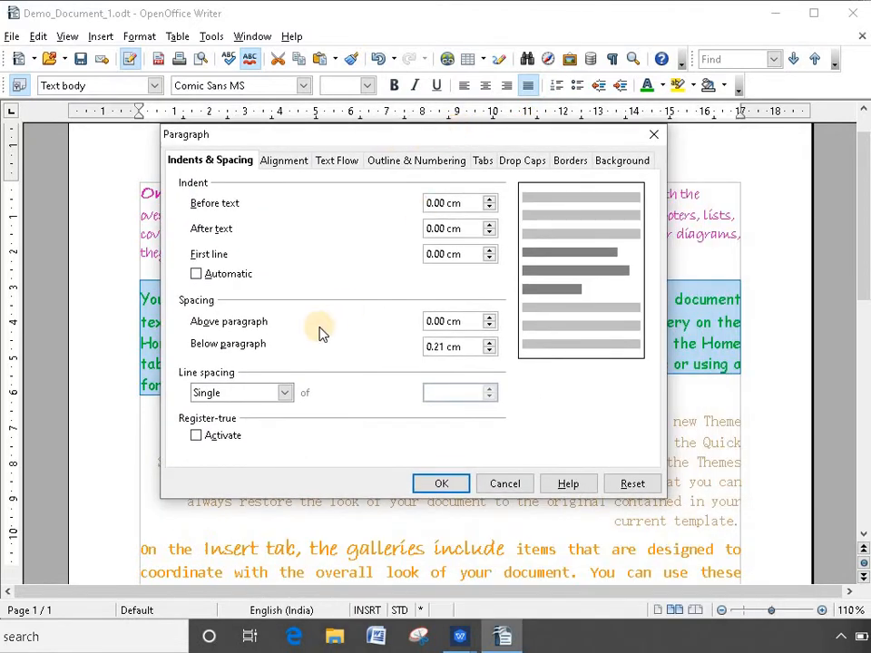
click(504, 484)
- Replace the whole document content with the three unformatted sample paragraphs, starting with "On the Insert tab"
click(451, 381)
key(ctrl+a)
key(ctrl+c)
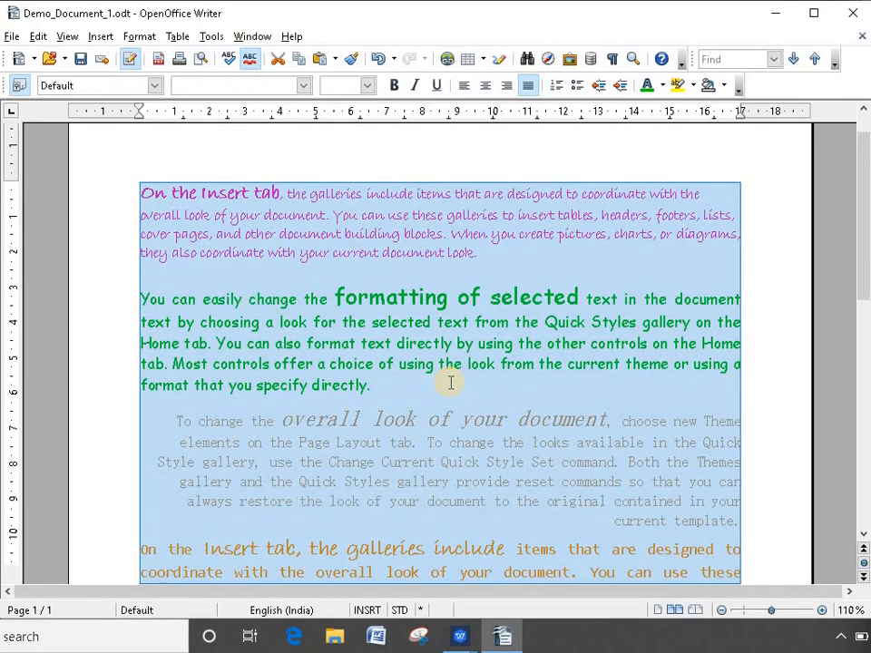
key(Delete)
key(ctrl+v)
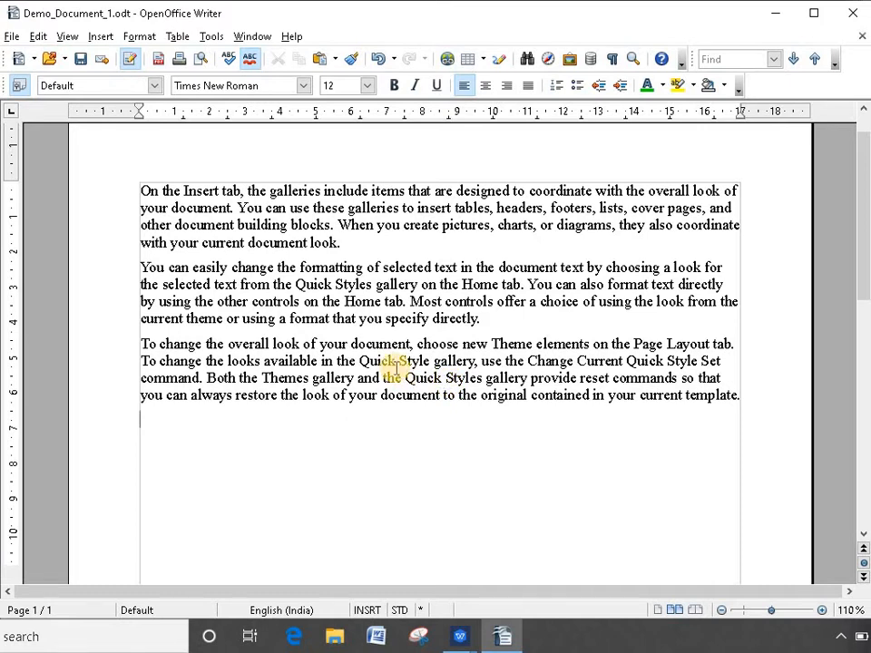
- Try Book Antiqua as the font for all three paragraphs
key(ctrl+a)
click(303, 86)
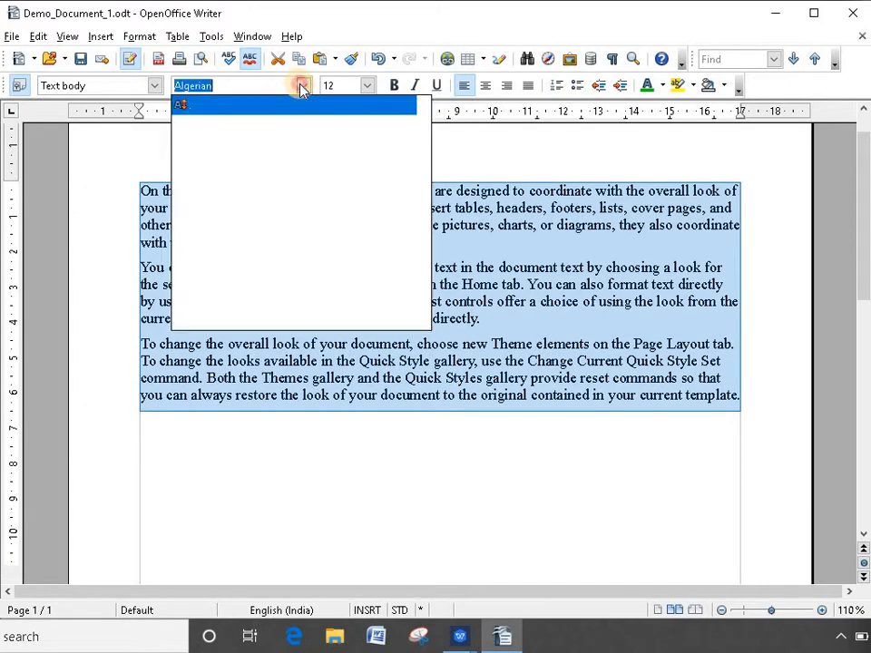
scroll(291, 127, down, 4)
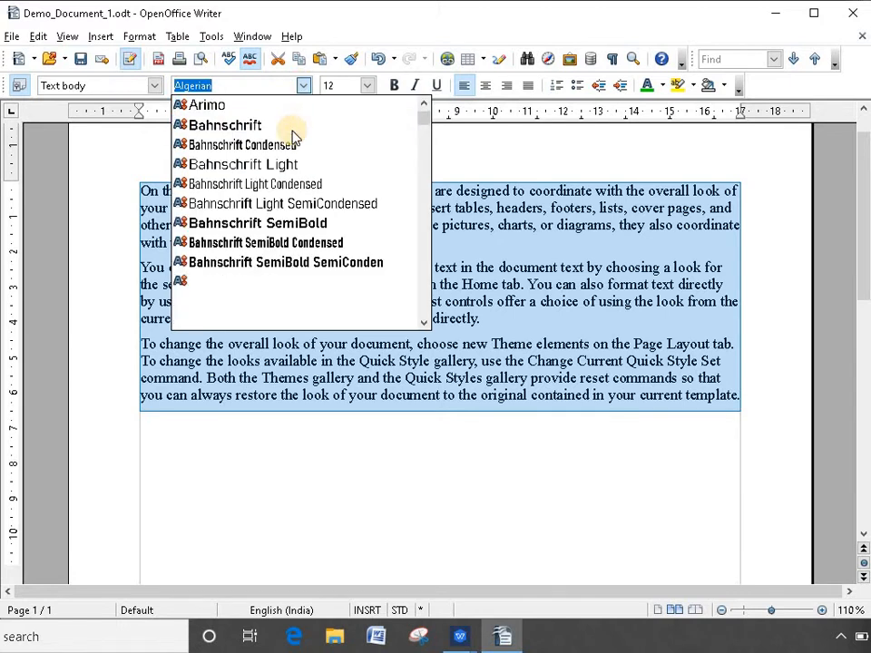
scroll(291, 180, up, 3)
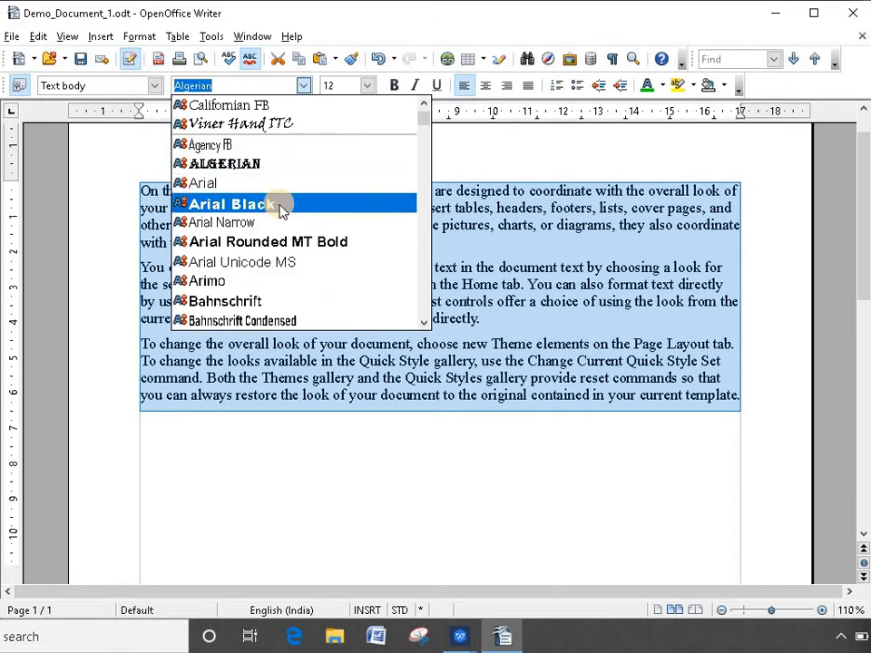
scroll(286, 243, down, 4)
scroll(284, 247, down, 5)
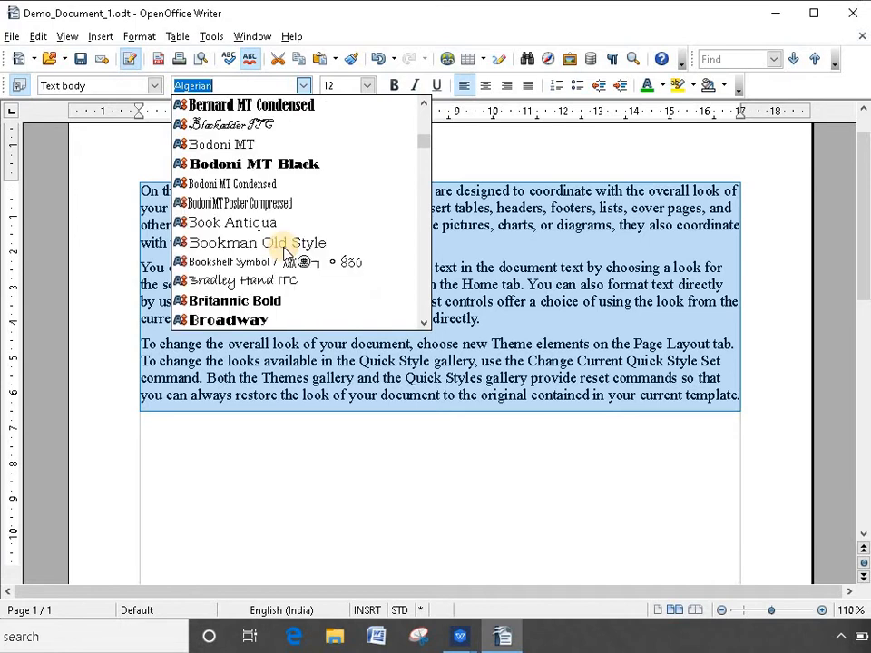
click(272, 223)
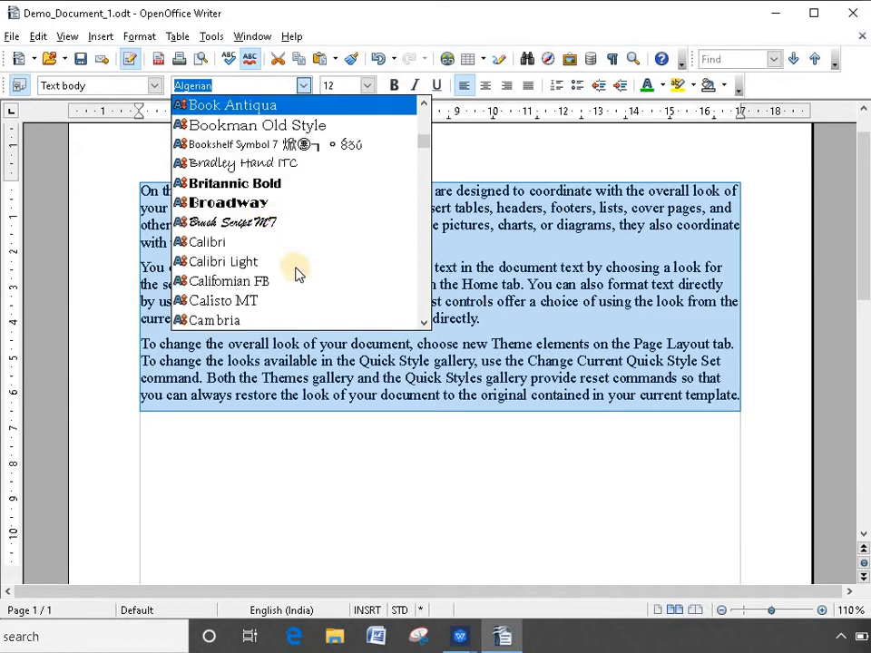
click(277, 86)
- Set the font of all three paragraphs to Consolas
click(303, 85)
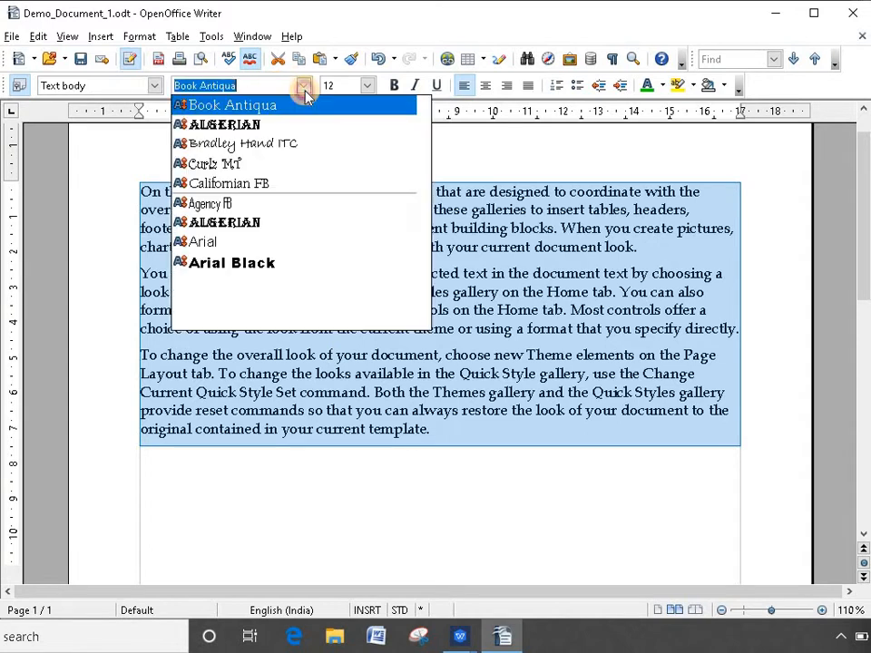
text(Consolas)
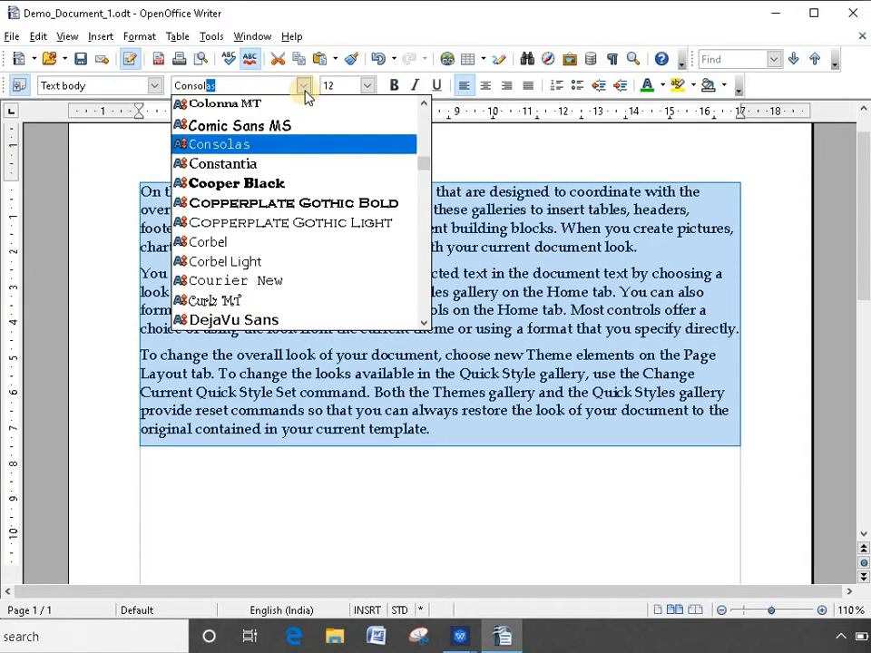
key(Return)
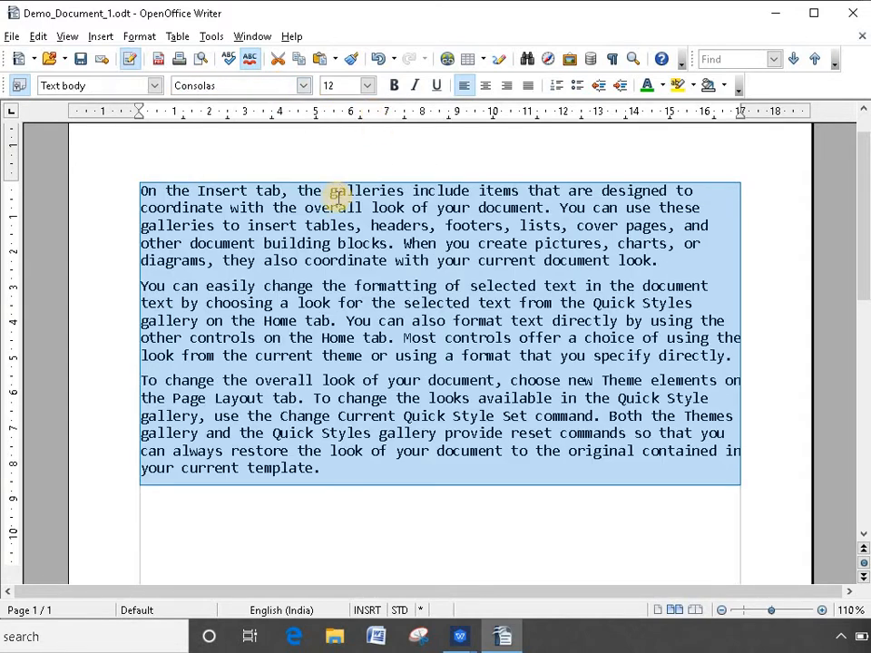
click(721, 613)
click(722, 613)
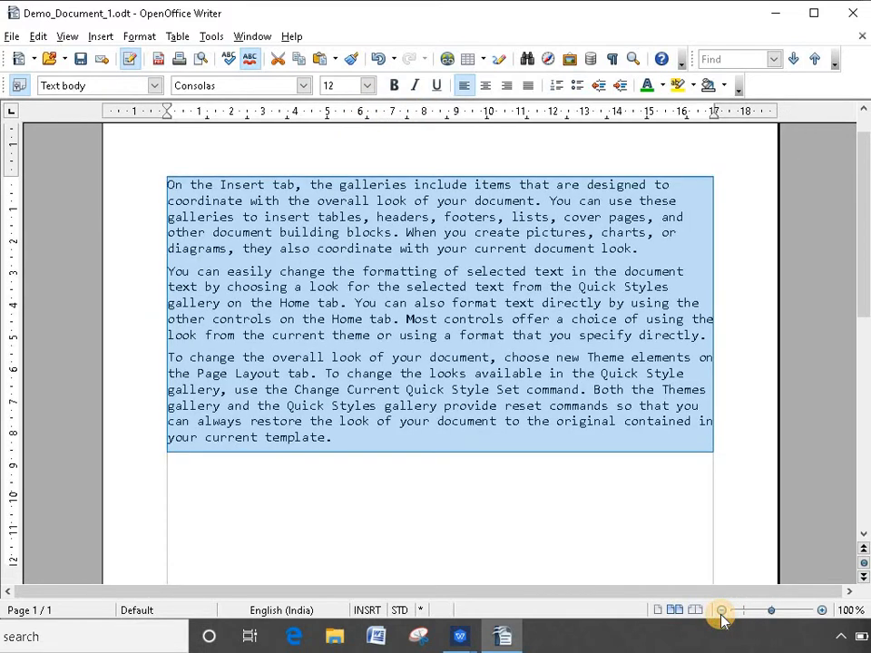
click(579, 491)
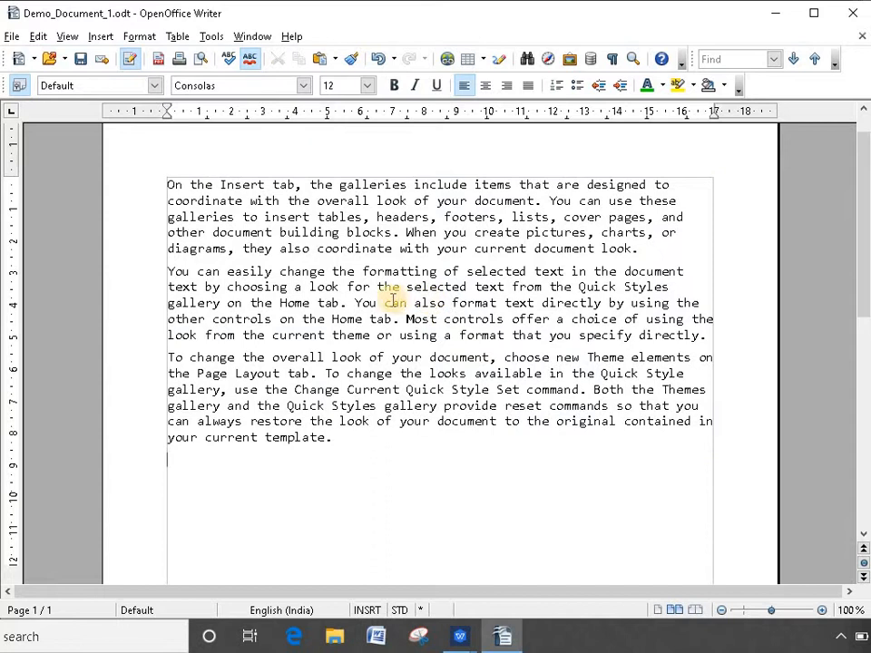
drag(384, 438, 167, 187)
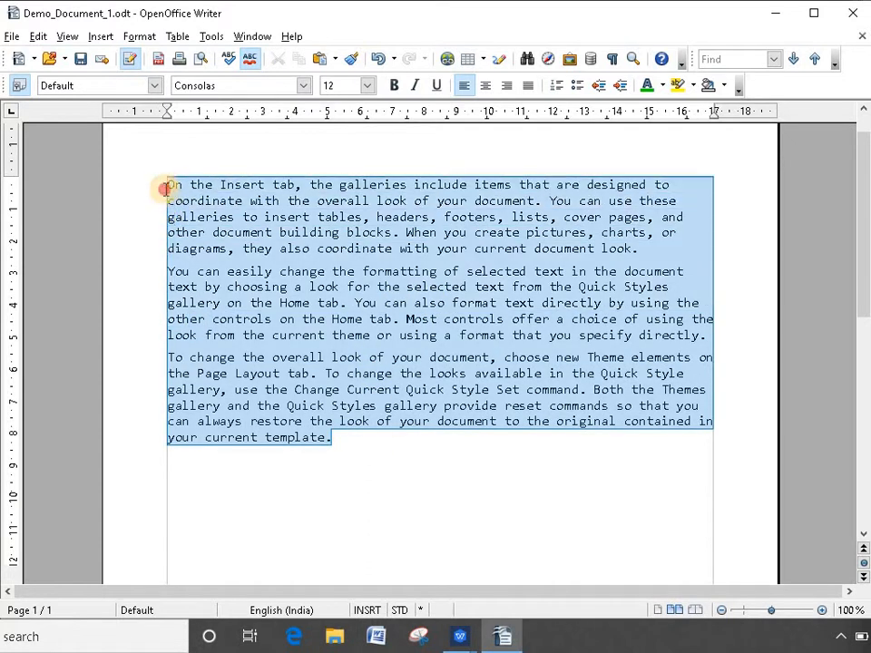
- Set the second paragraph's spacing to 5.00 cm above and 5.0 cm below, and apply it
click(424, 293)
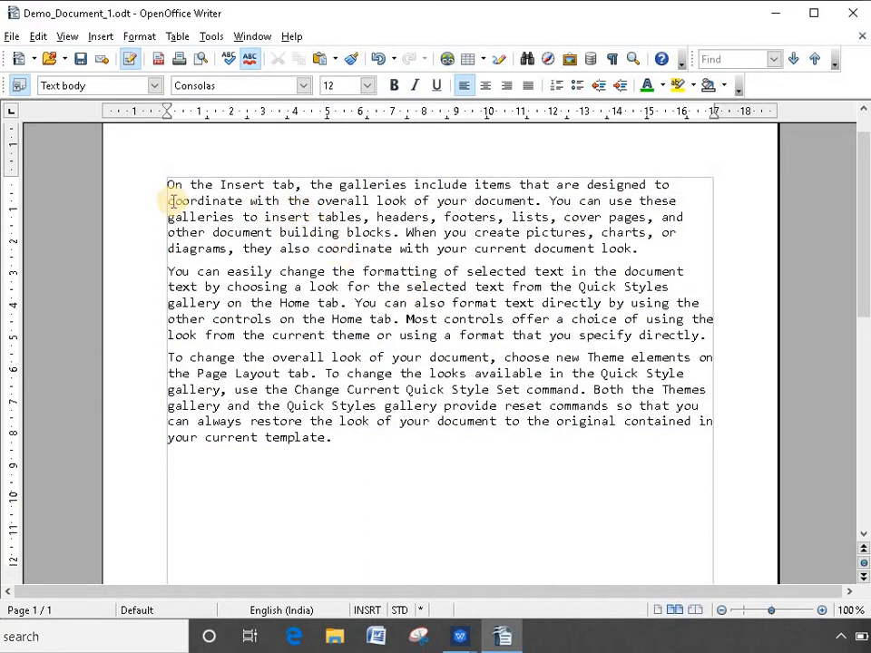
click(140, 36)
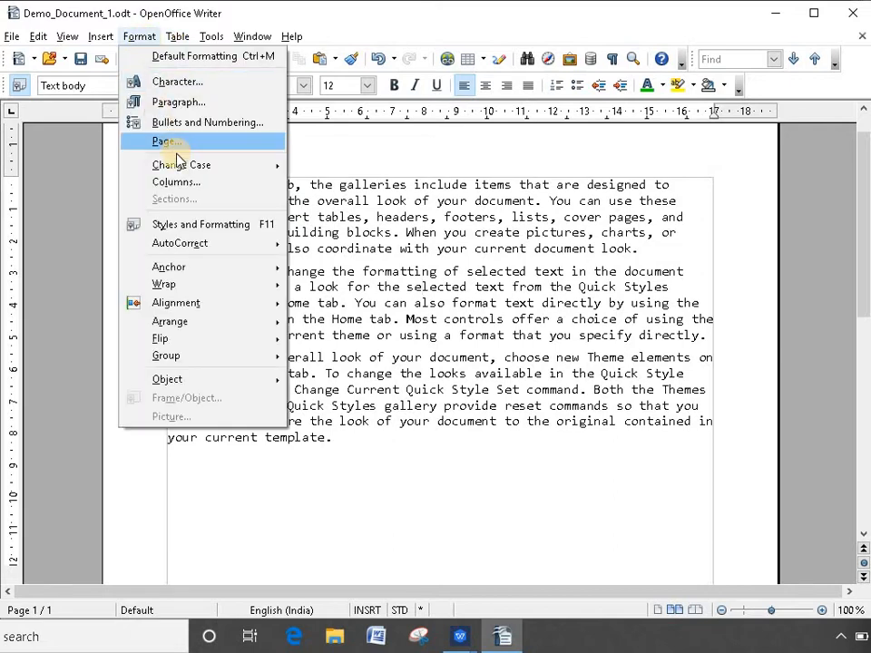
click(194, 101)
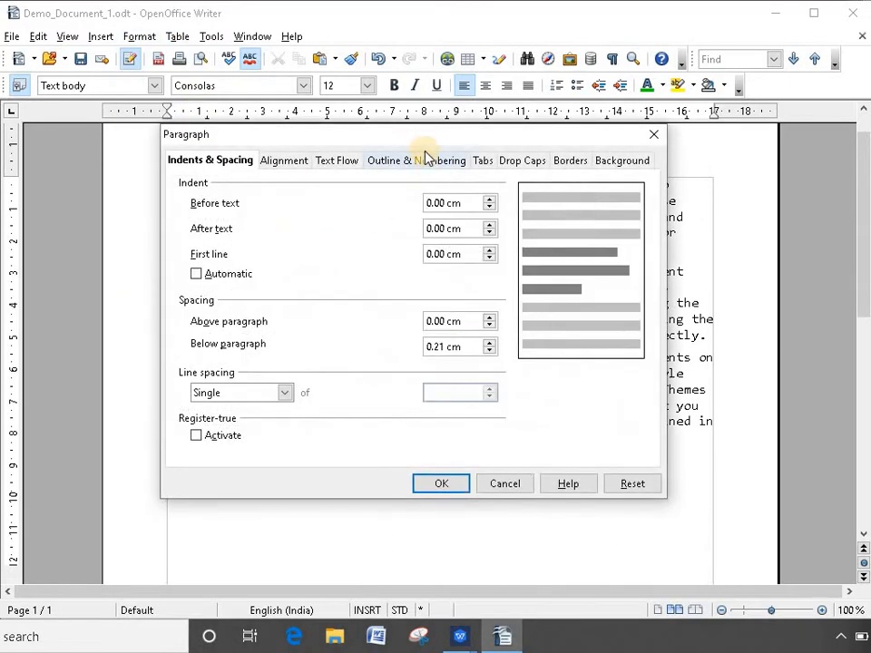
drag(425, 136, 423, 76)
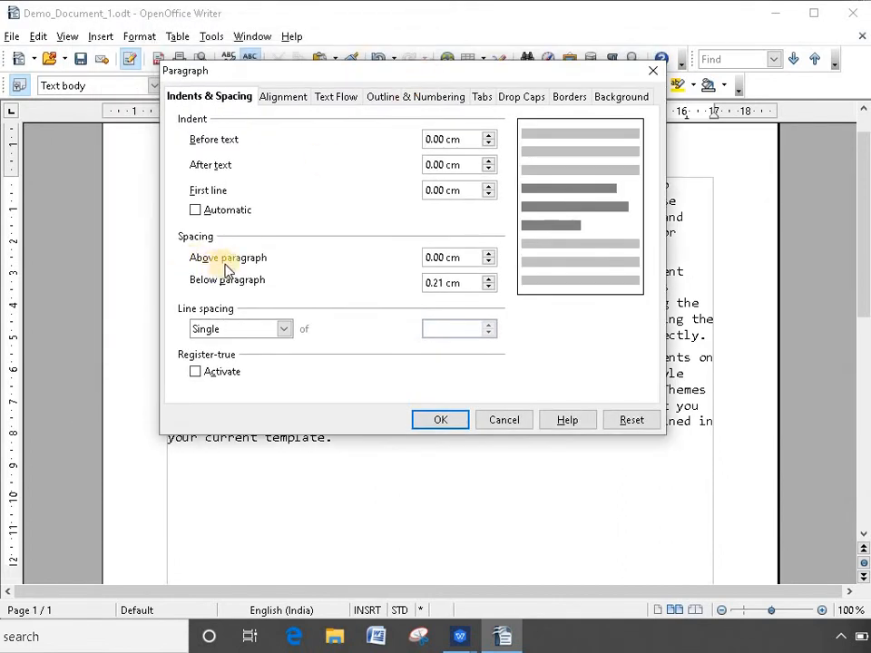
click(488, 253)
click(489, 253)
click(489, 253)
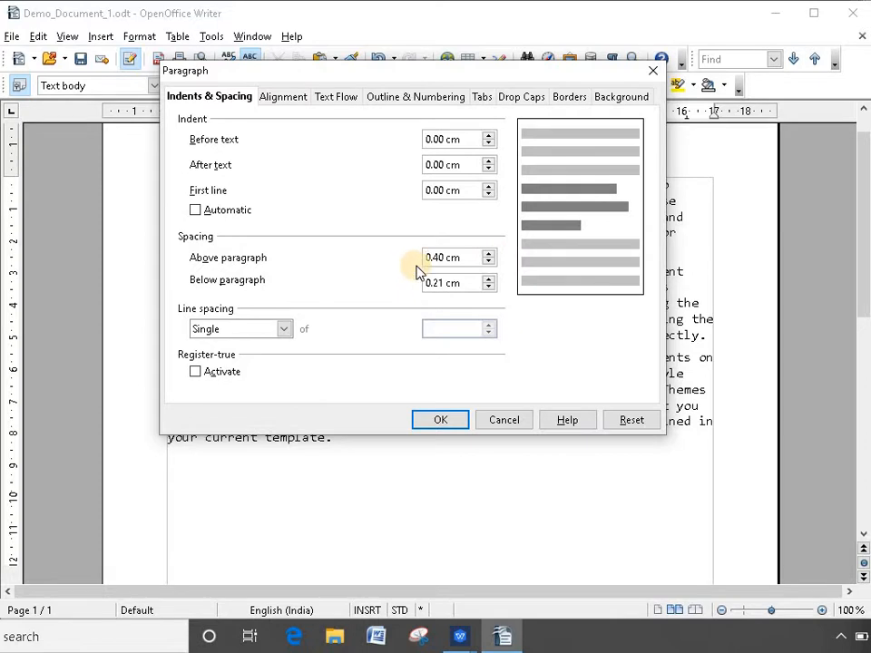
click(489, 261)
click(488, 253)
click(488, 254)
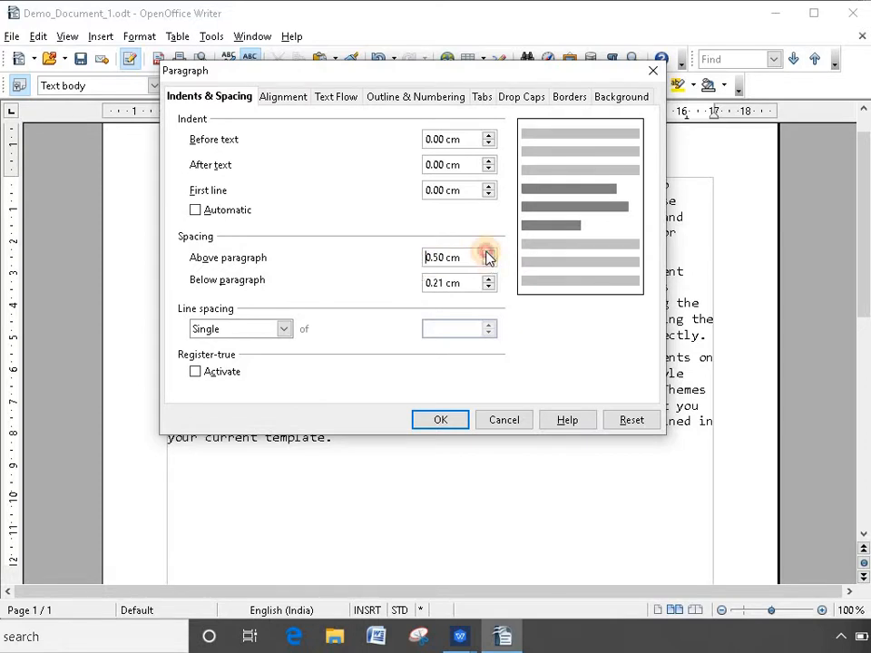
click(488, 254)
click(487, 254)
click(488, 254)
click(488, 254)
click(488, 254)
click(488, 253)
click(488, 253)
click(488, 253)
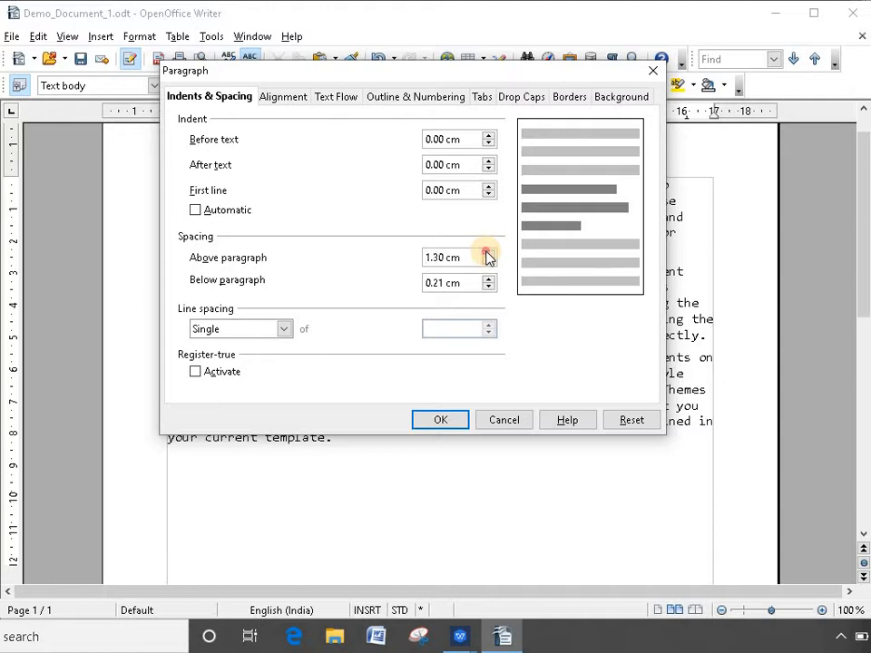
click(488, 253)
click(488, 253)
click(488, 253)
click(488, 253)
double_click(488, 253)
click(488, 254)
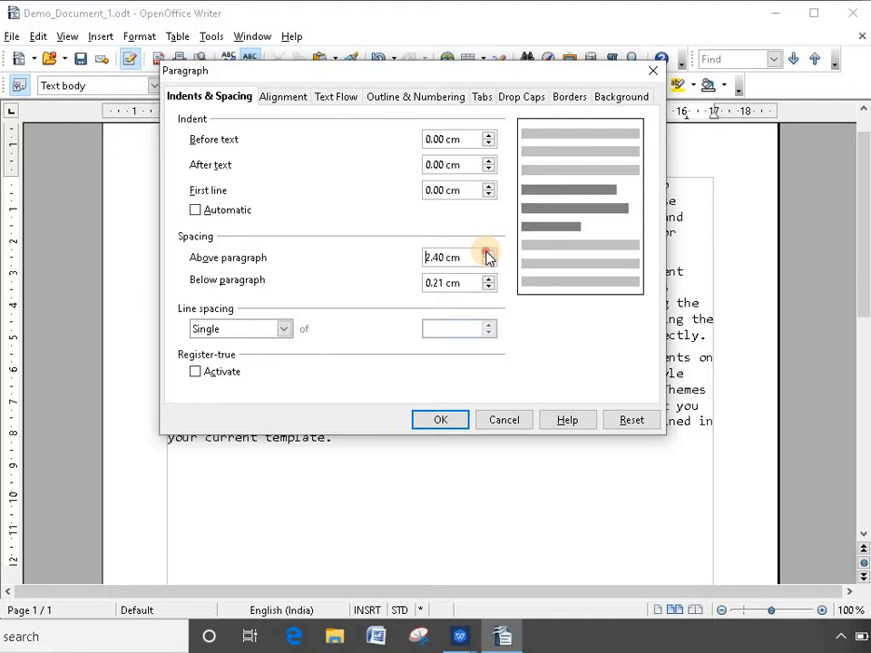
click(488, 254)
click(488, 254)
click(488, 254)
click(488, 254)
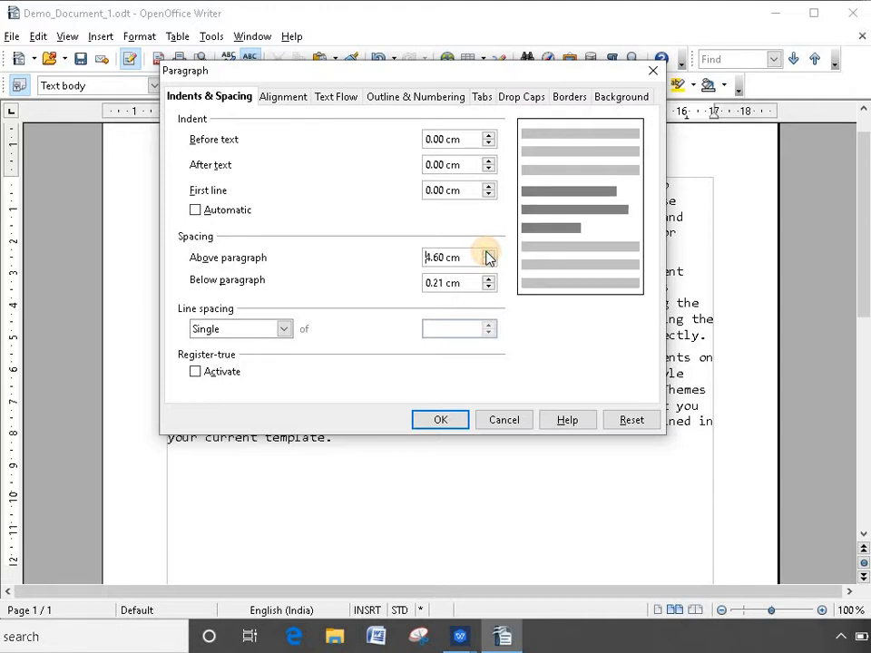
click(488, 254)
click(488, 254)
click(488, 254)
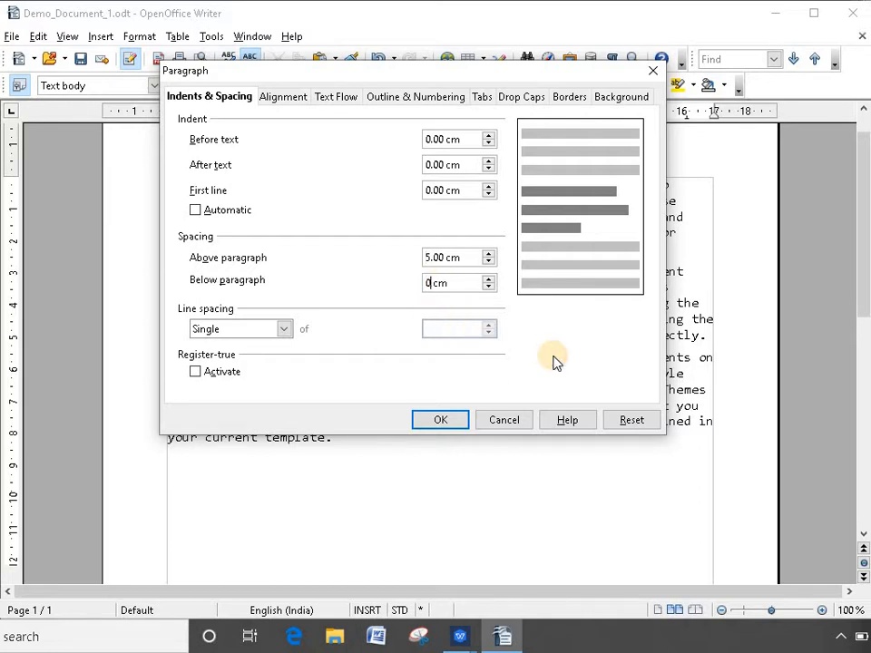
text(5.)
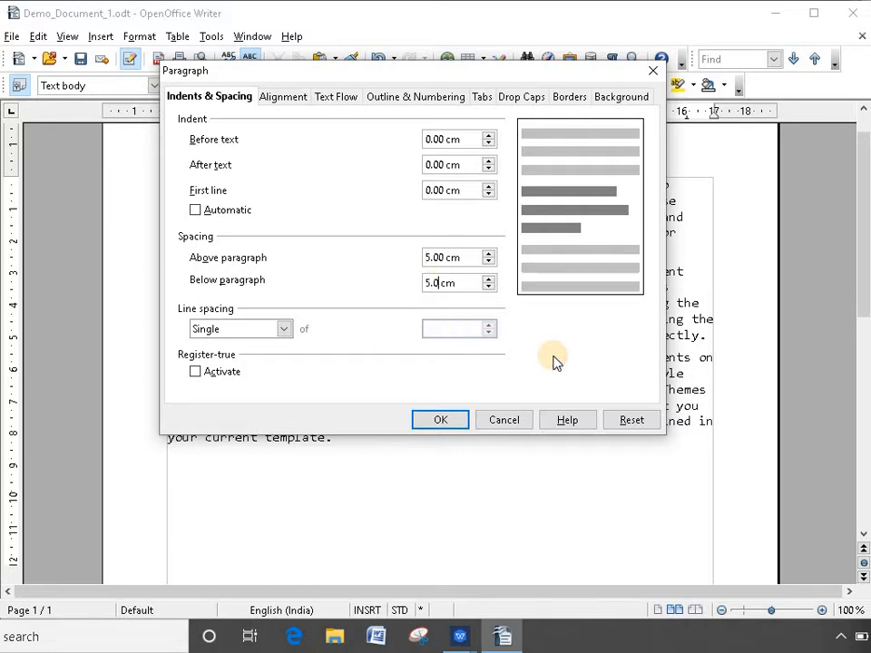
click(451, 427)
- Examine the gaps above and below the second paragraph relative to the first and third paragraphs
scroll(521, 334, down, 10)
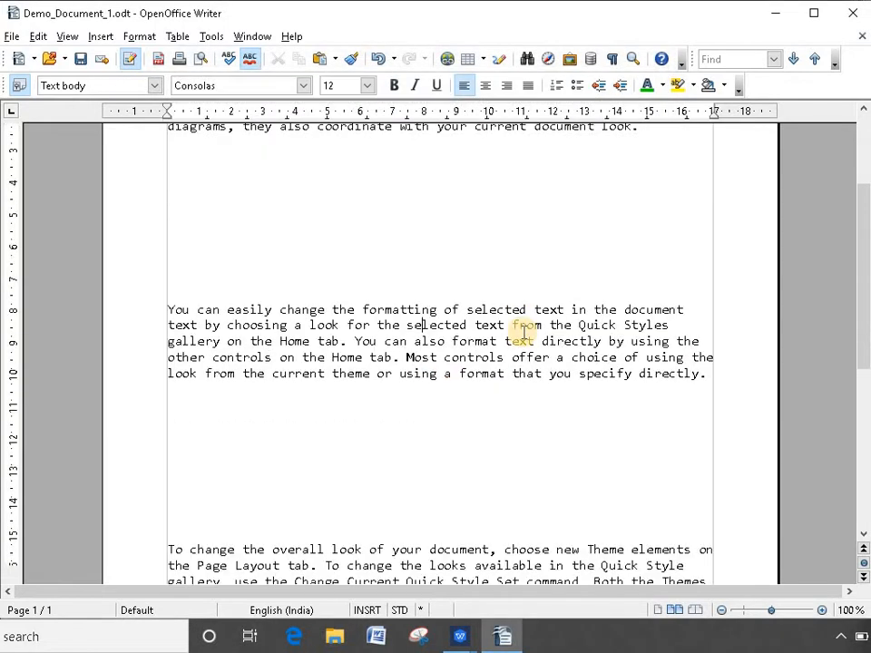
scroll(523, 335, up, 5)
scroll(522, 336, up, 6)
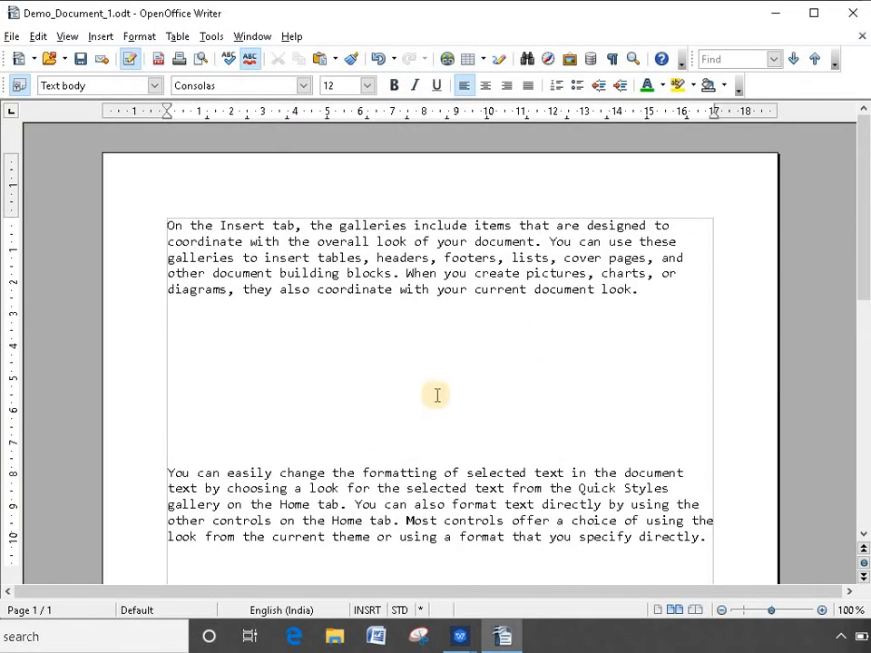
scroll(437, 395, down, 4)
scroll(436, 395, up, 4)
scroll(436, 395, down, 3)
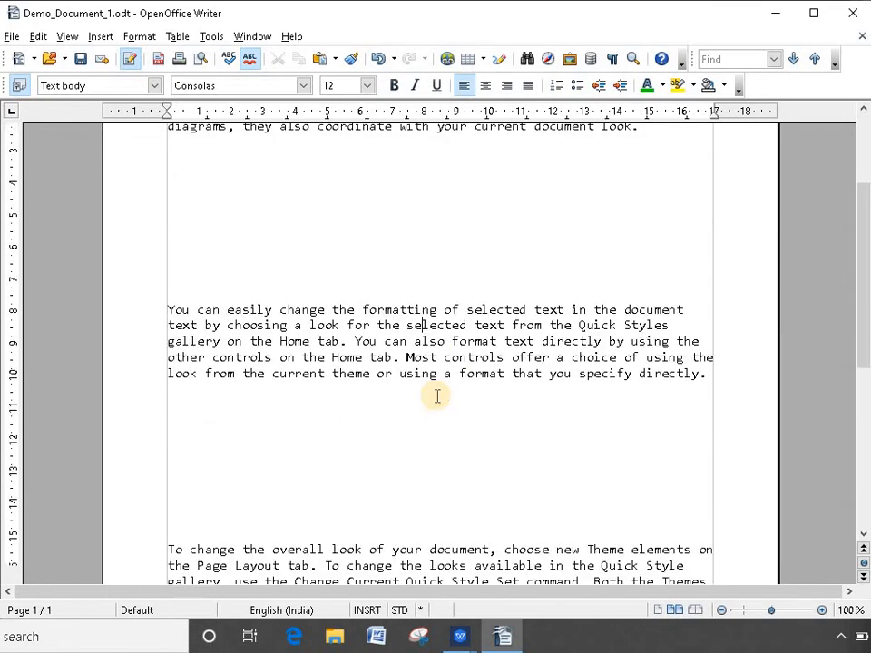
scroll(436, 397, up, 3)
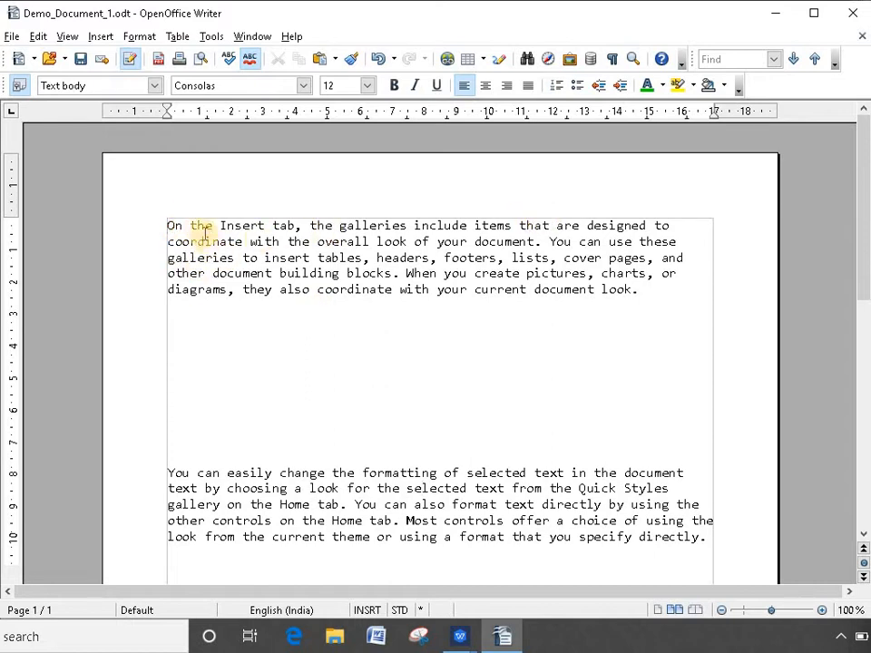
scroll(247, 278, down, 2)
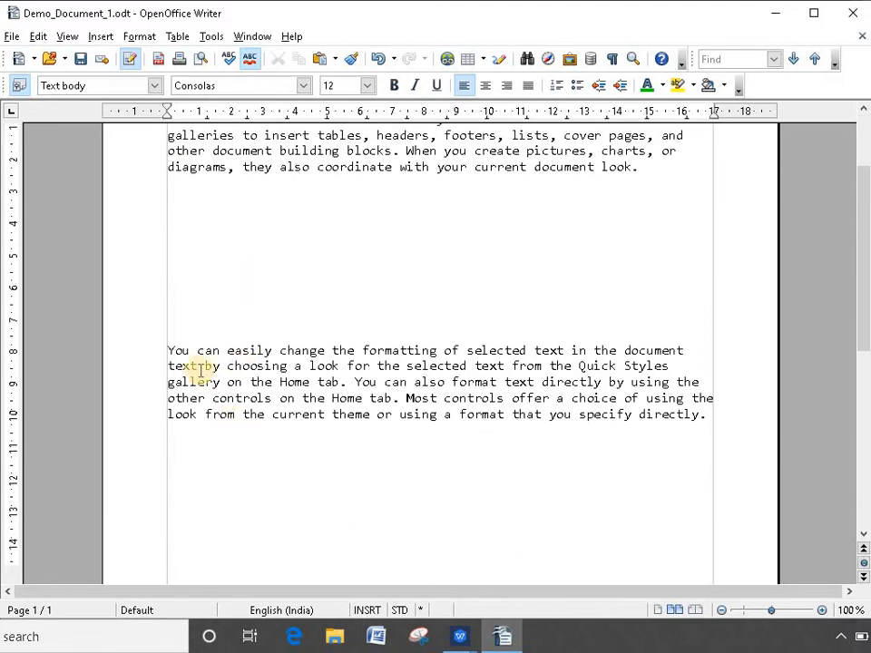
scroll(383, 439, down, 6)
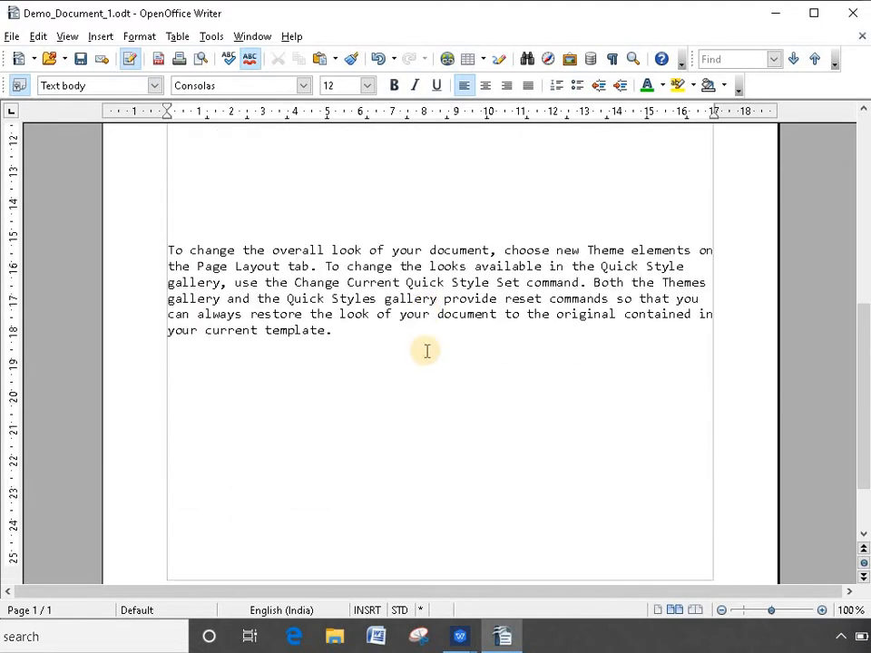
scroll(259, 342, up, 8)
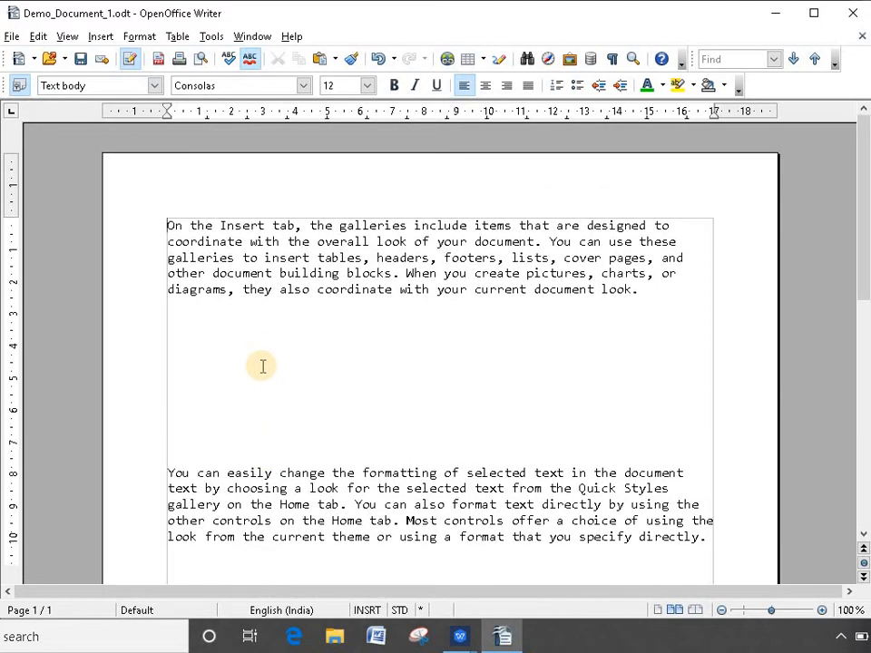
scroll(257, 372, down, 3)
scroll(253, 381, up, 3)
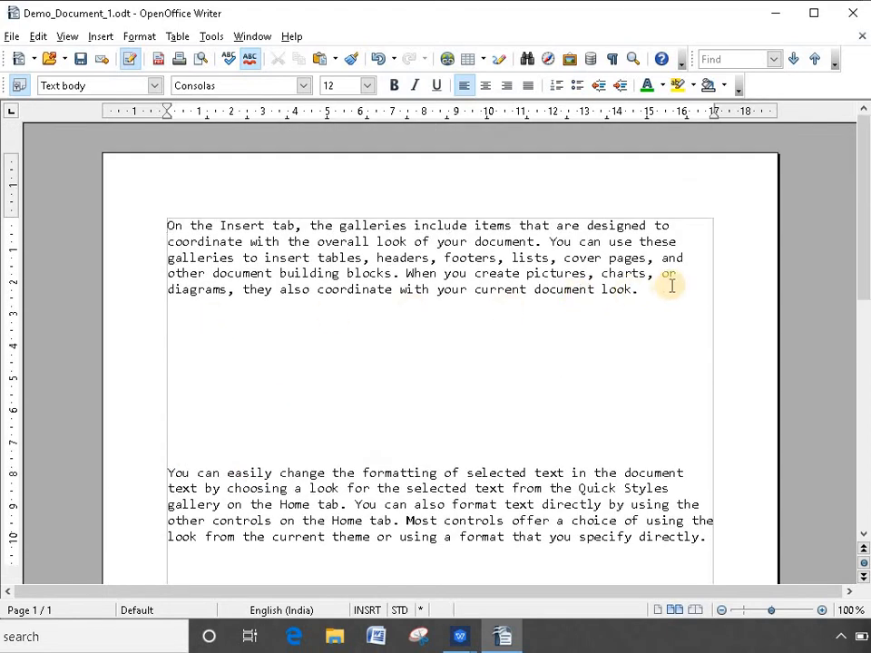
- Try 1.5-line spacing on the first paragraph
drag(672, 286, 161, 224)
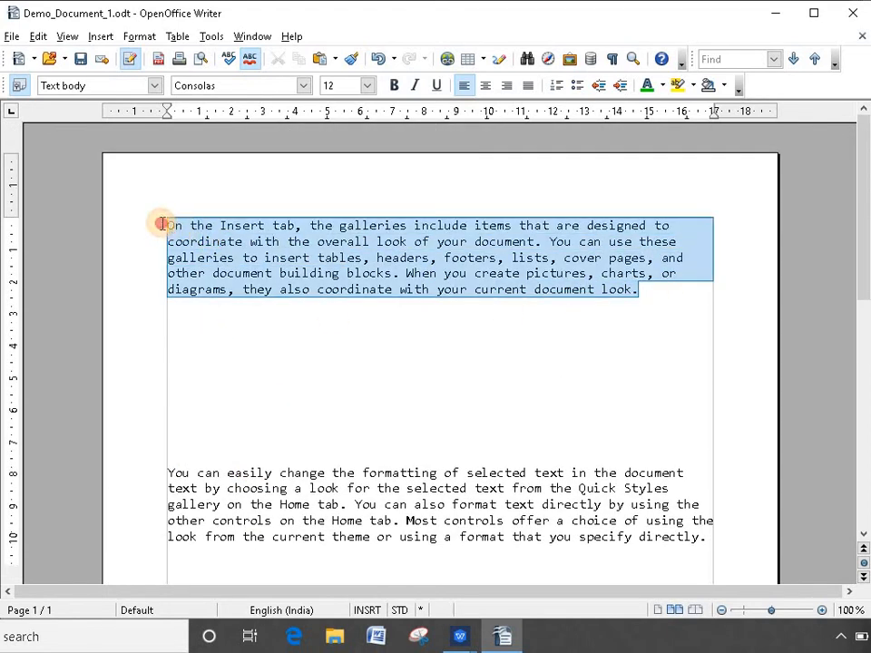
click(374, 241)
drag(661, 296, 121, 201)
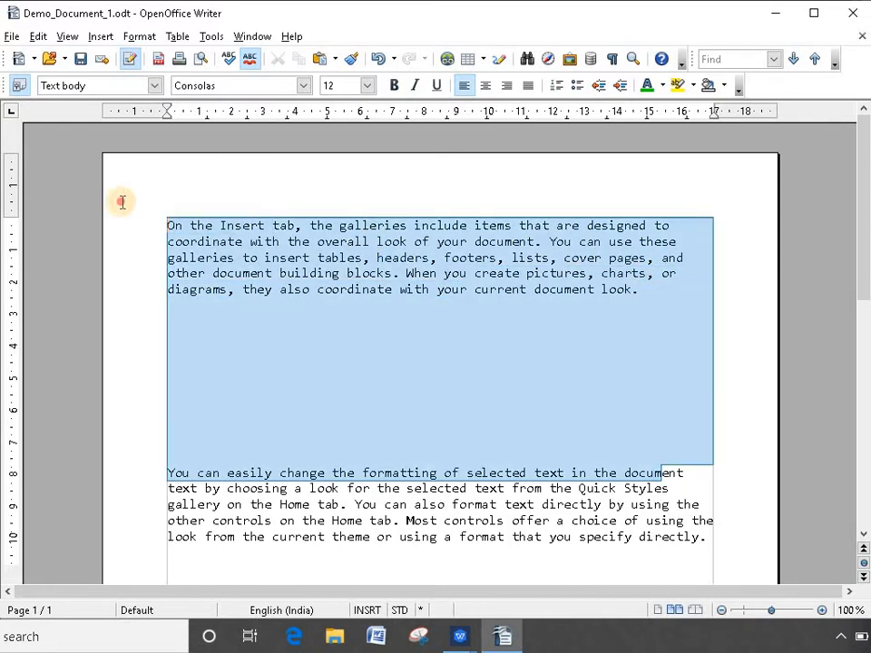
click(419, 289)
drag(641, 290, 199, 210)
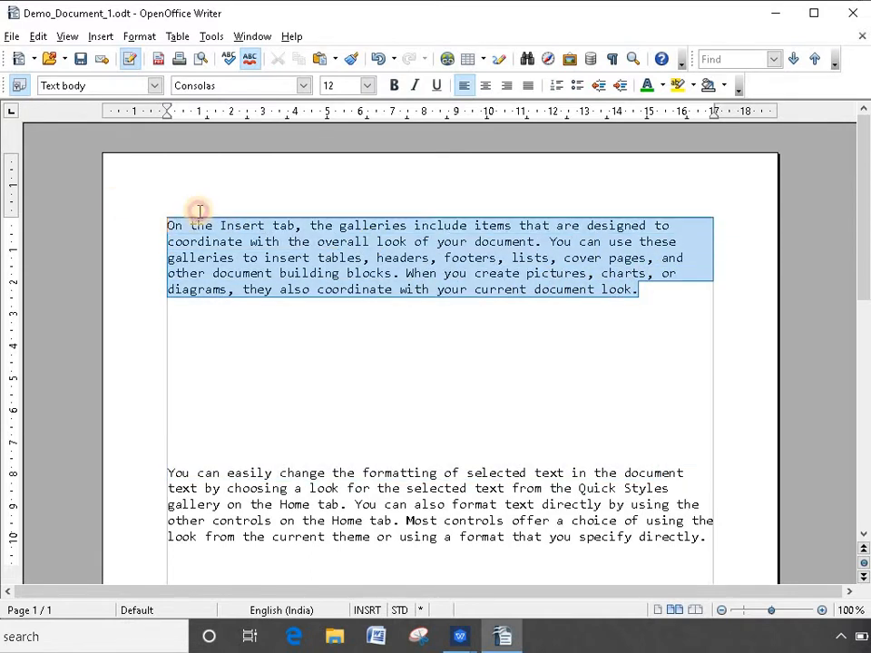
click(139, 36)
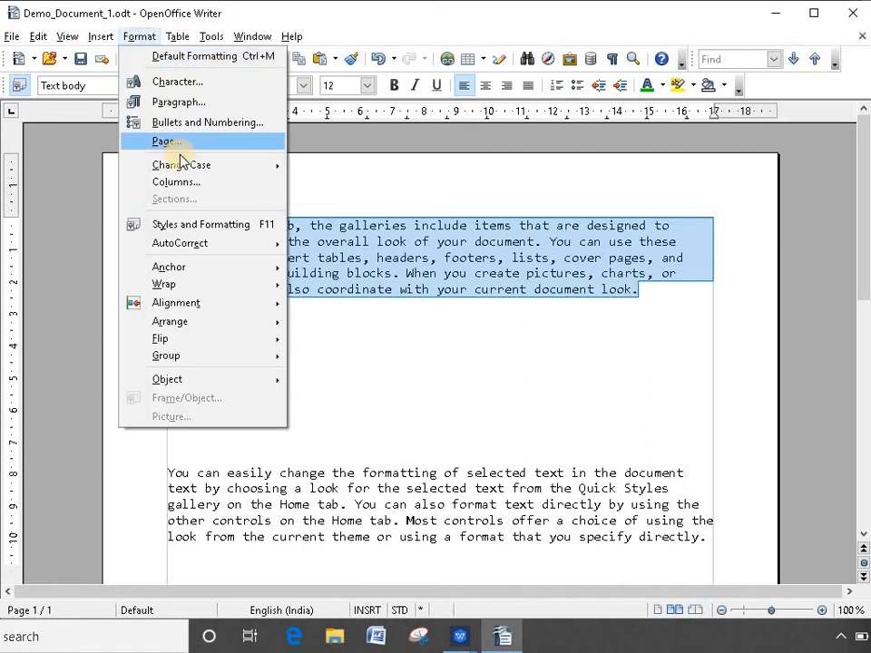
click(192, 104)
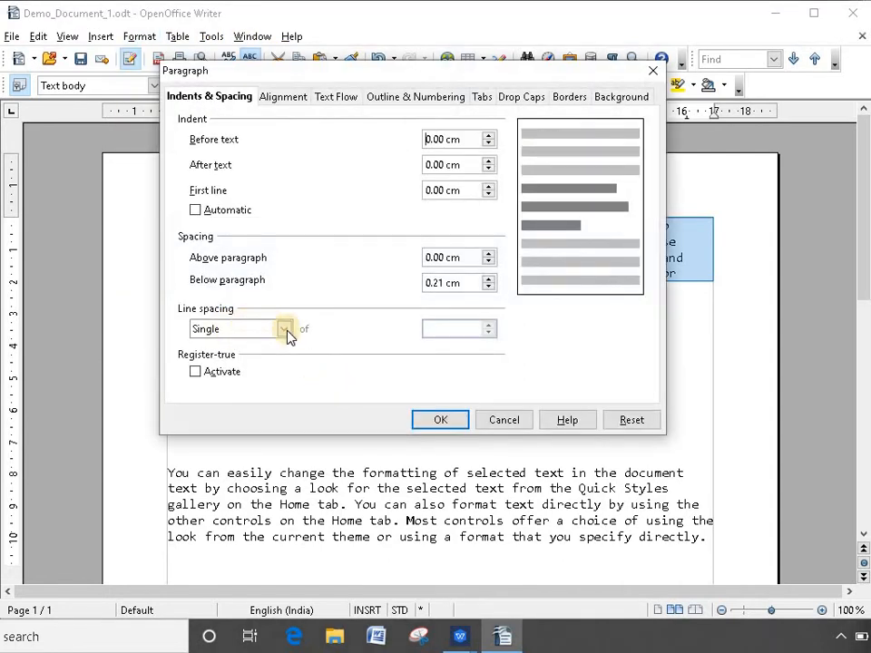
click(284, 328)
click(259, 359)
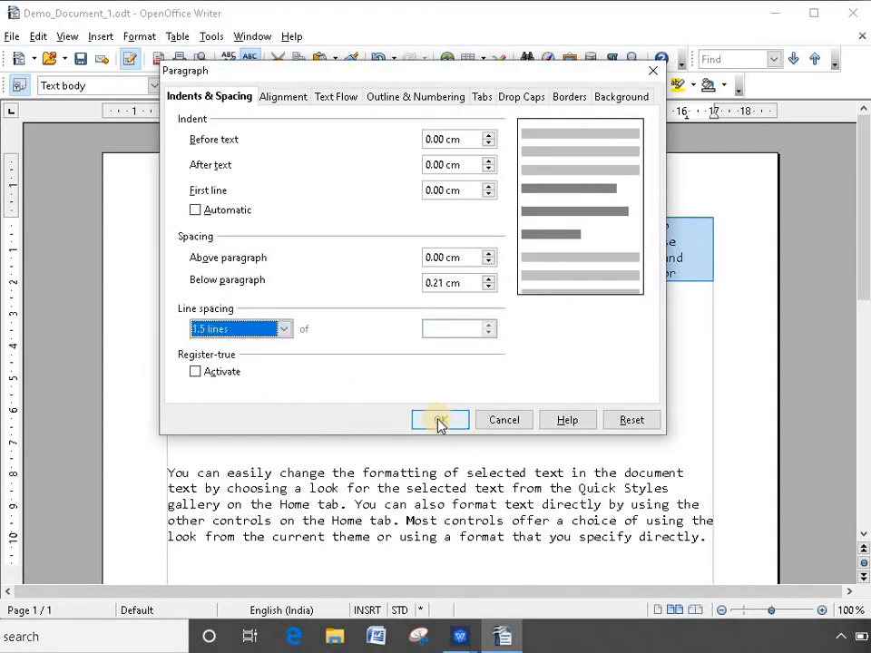
click(439, 420)
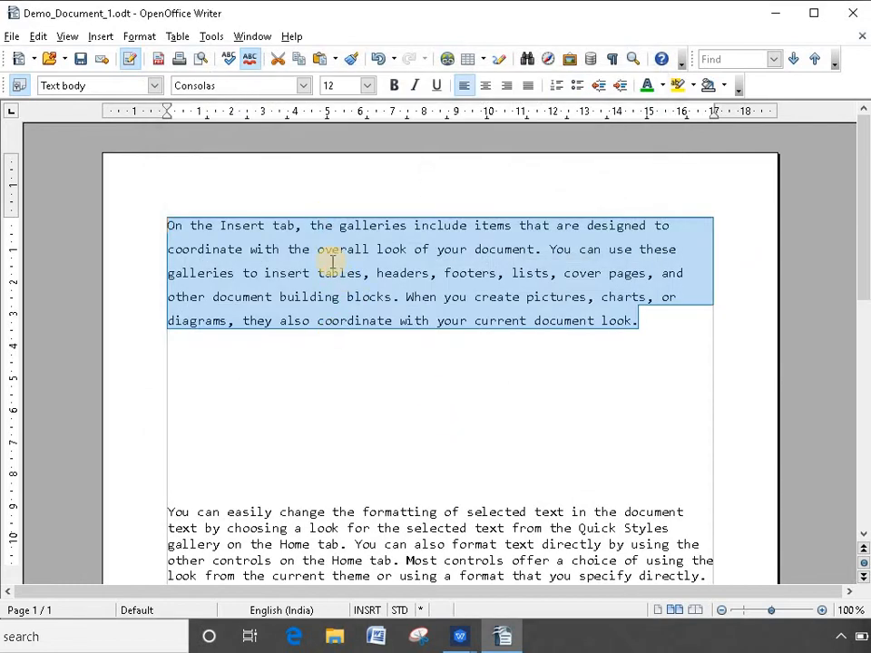
scroll(330, 398, down, 3)
scroll(387, 397, down, 4)
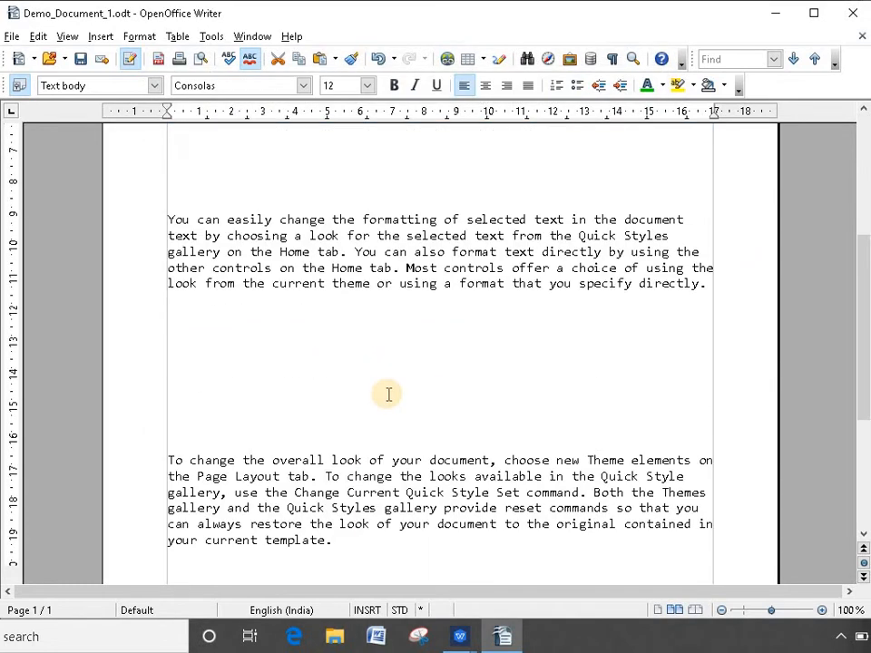
scroll(388, 394, down, 5)
scroll(391, 391, up, 10)
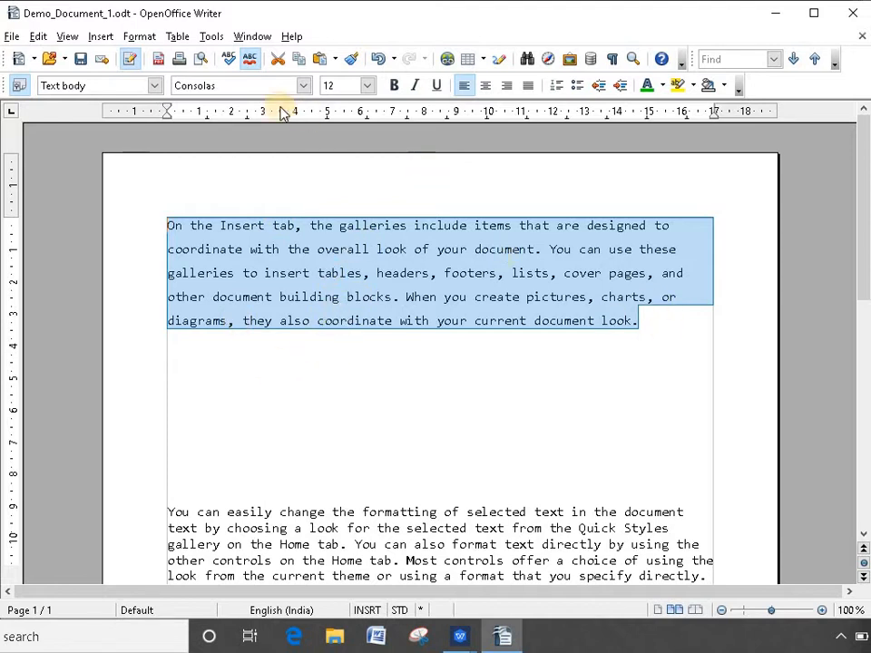
- Set the first paragraph's line spacing to Double and apply it
click(136, 41)
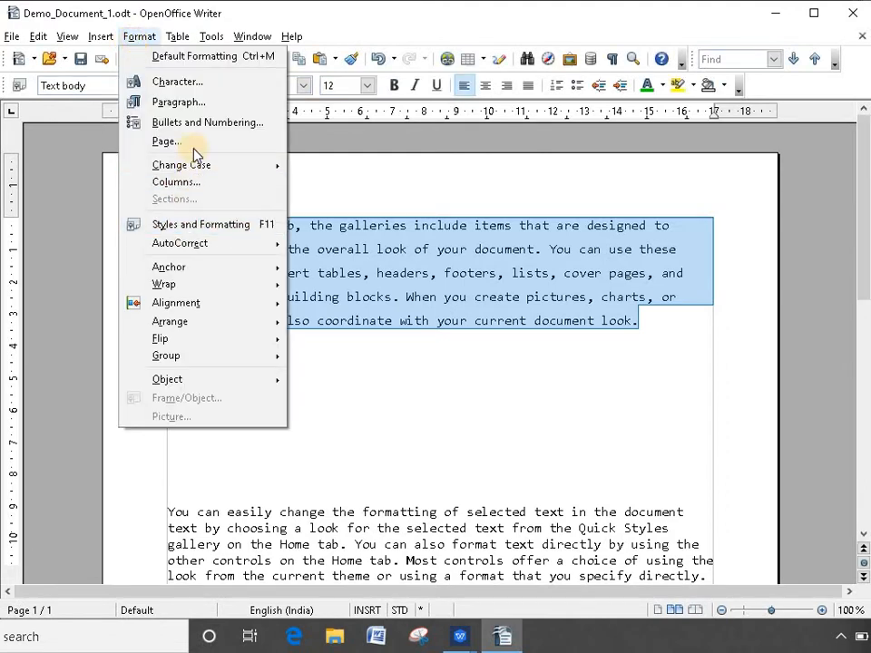
click(141, 103)
click(285, 328)
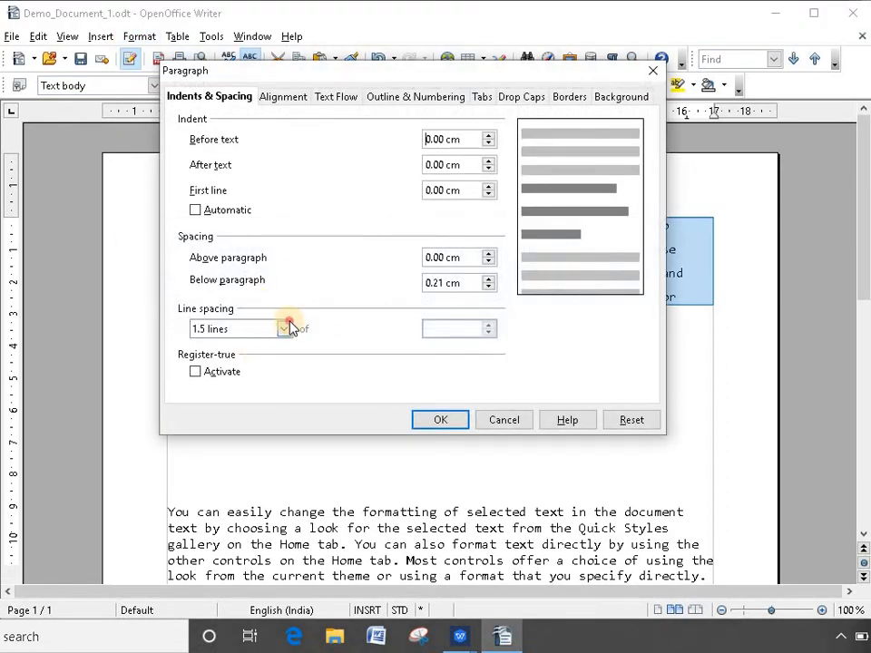
click(247, 373)
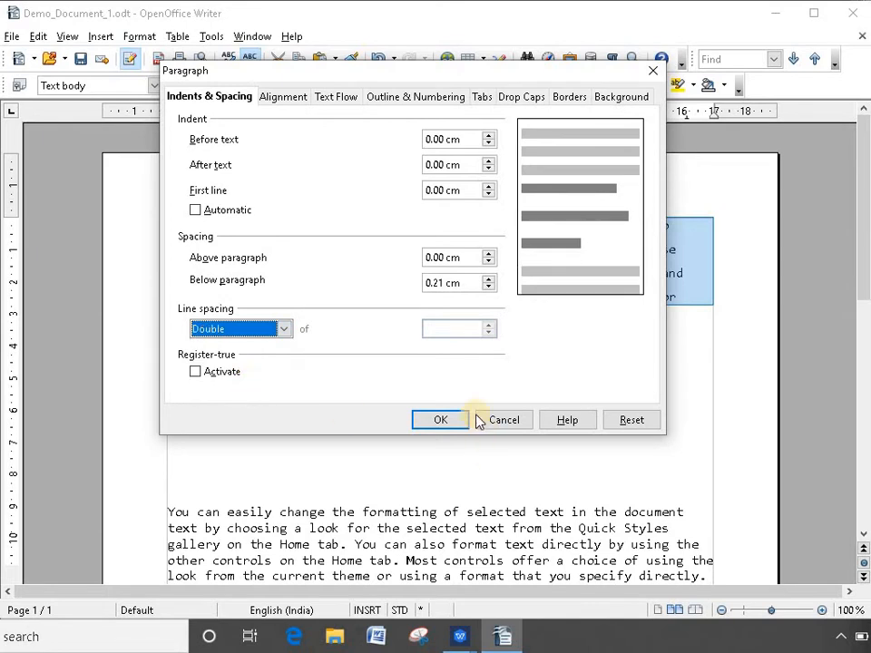
click(448, 414)
- Set the line spacing of the second paragraph, starting "You can easily change", to Double and apply it
scroll(451, 417, down, 3)
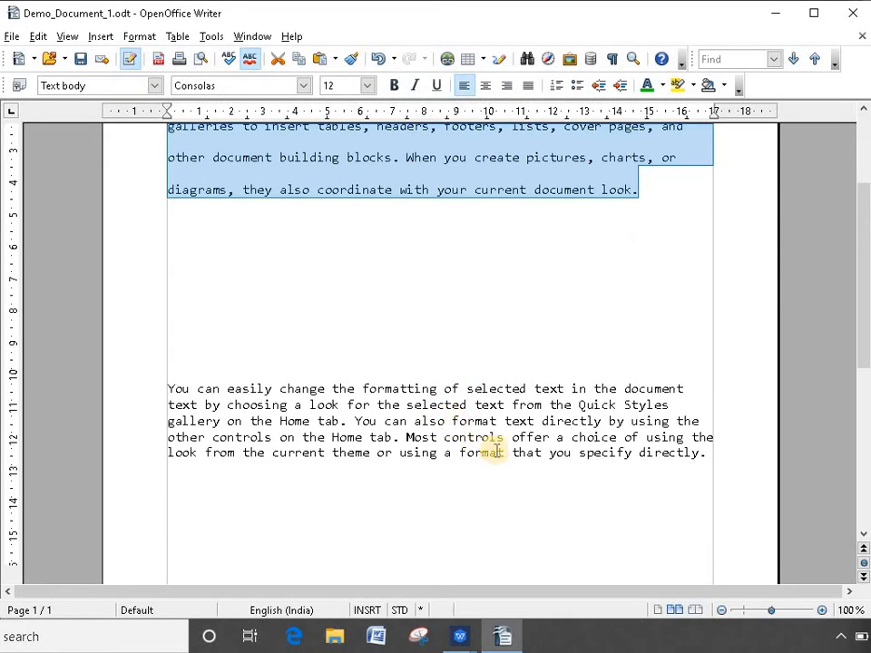
click(628, 474)
drag(708, 454, 572, 452)
drag(270, 405, 165, 379)
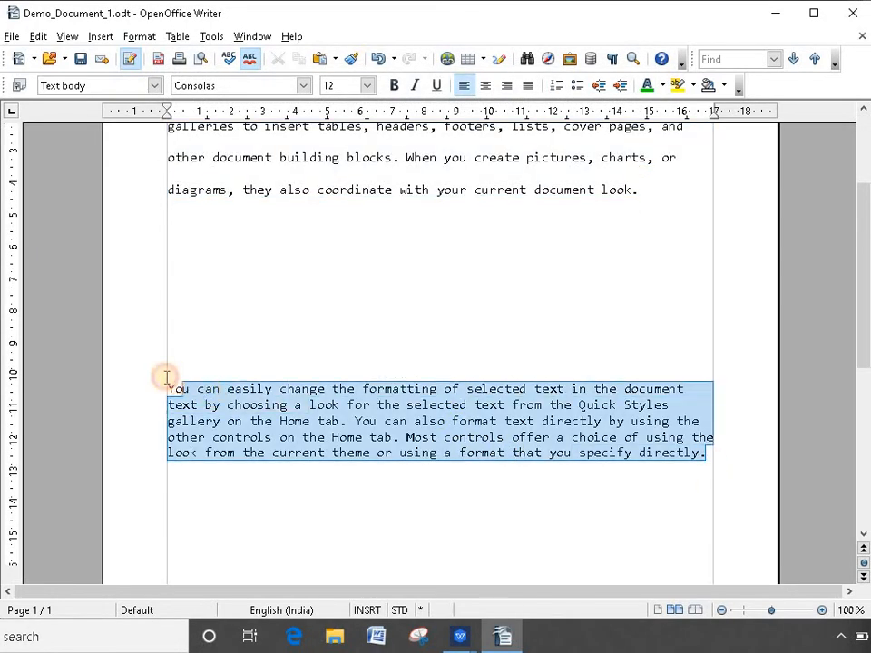
scroll(209, 400, down, 3)
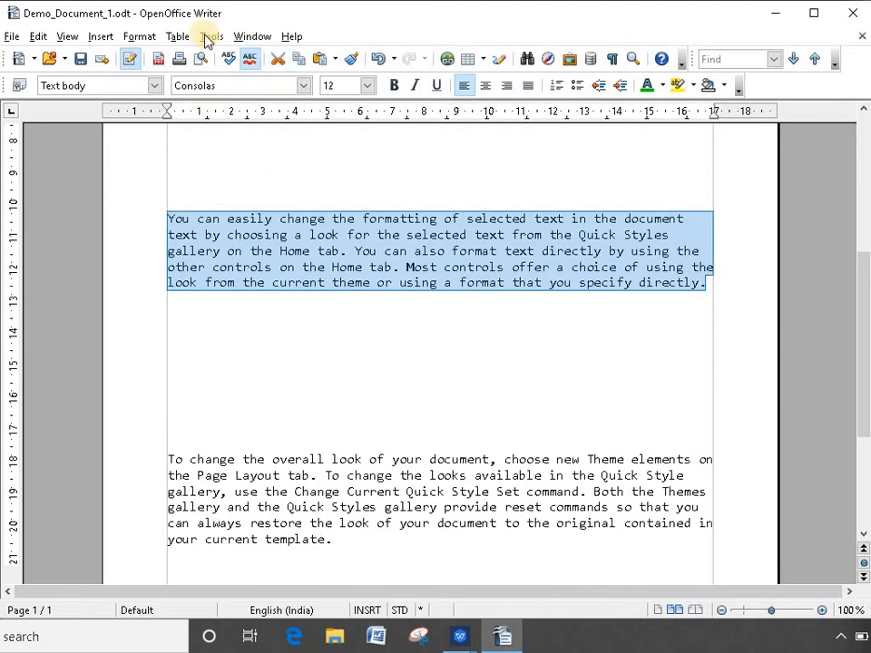
click(139, 36)
click(302, 344)
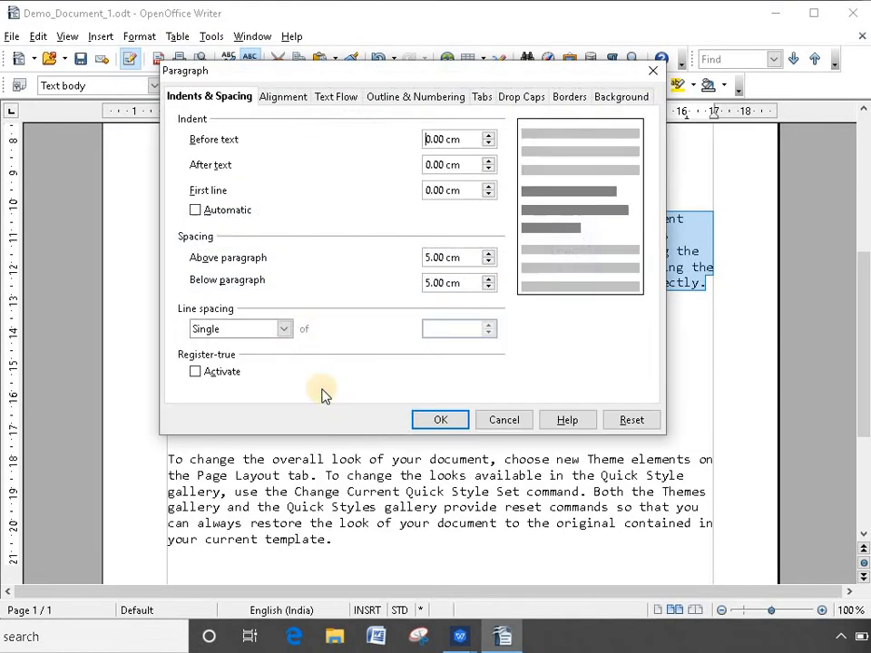
click(288, 328)
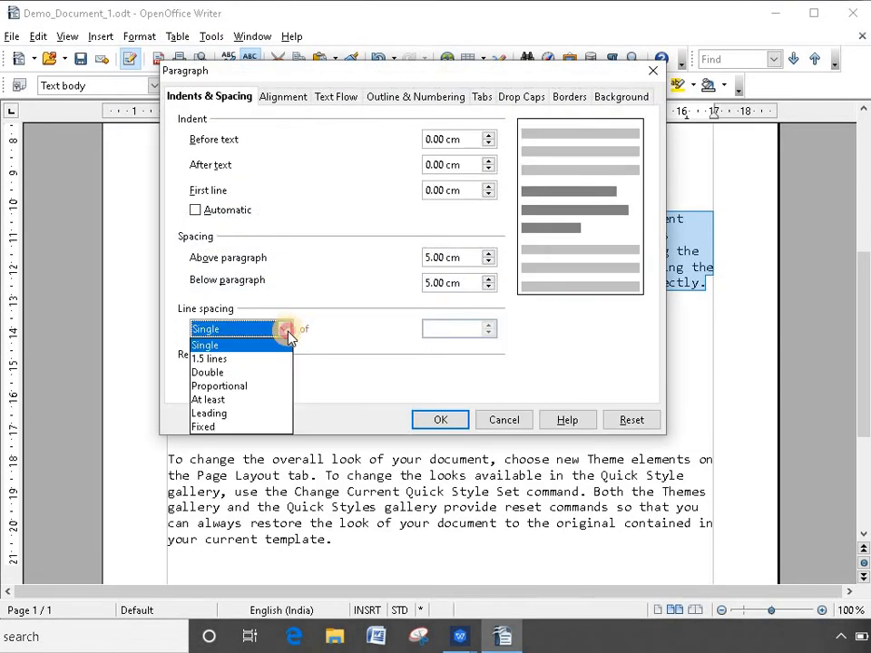
click(263, 371)
click(433, 420)
- Set the line spacing of the third paragraph, starting "To change the overall look", to Double and apply it
scroll(420, 438, down, 2)
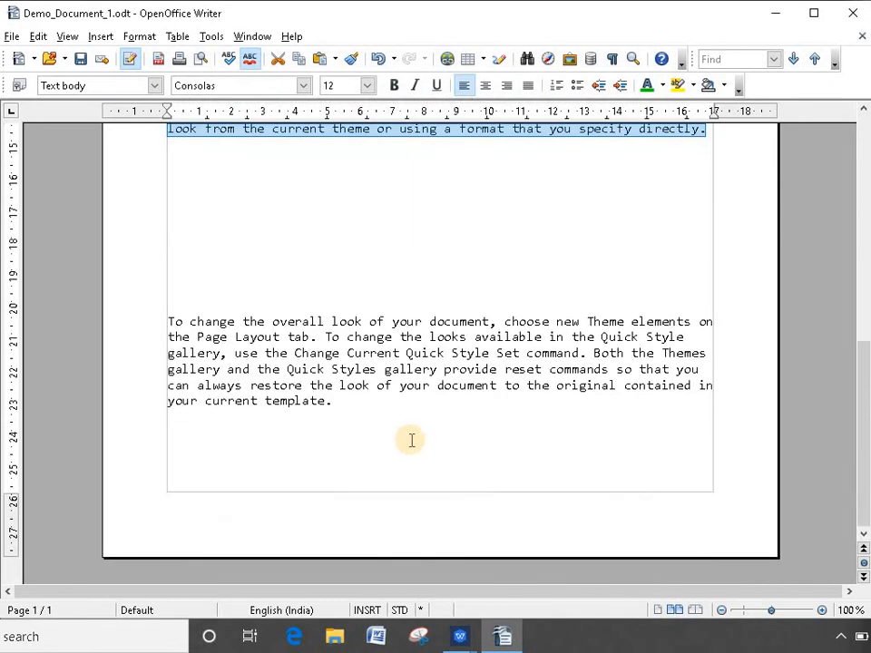
drag(410, 439, 141, 316)
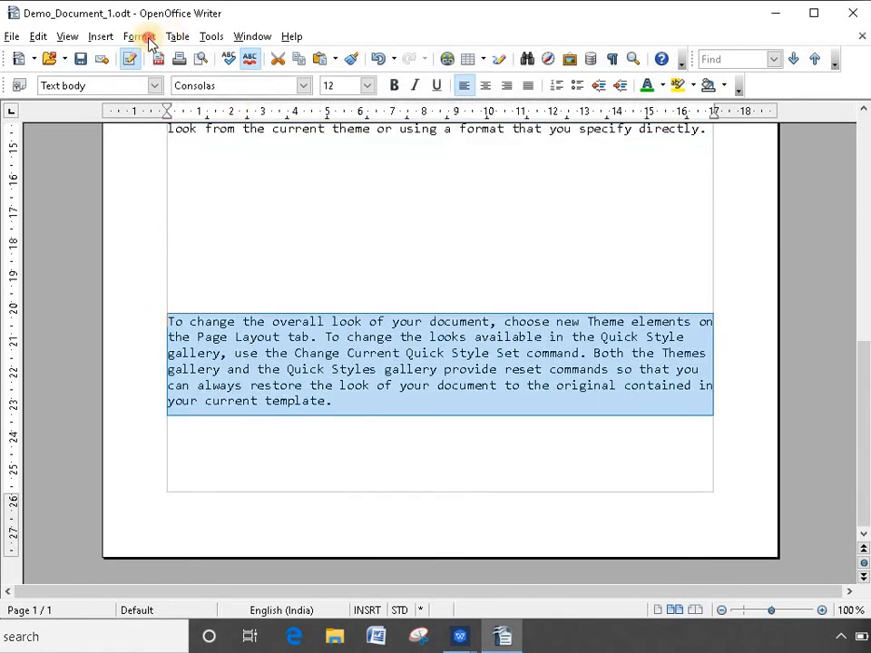
click(145, 37)
click(208, 105)
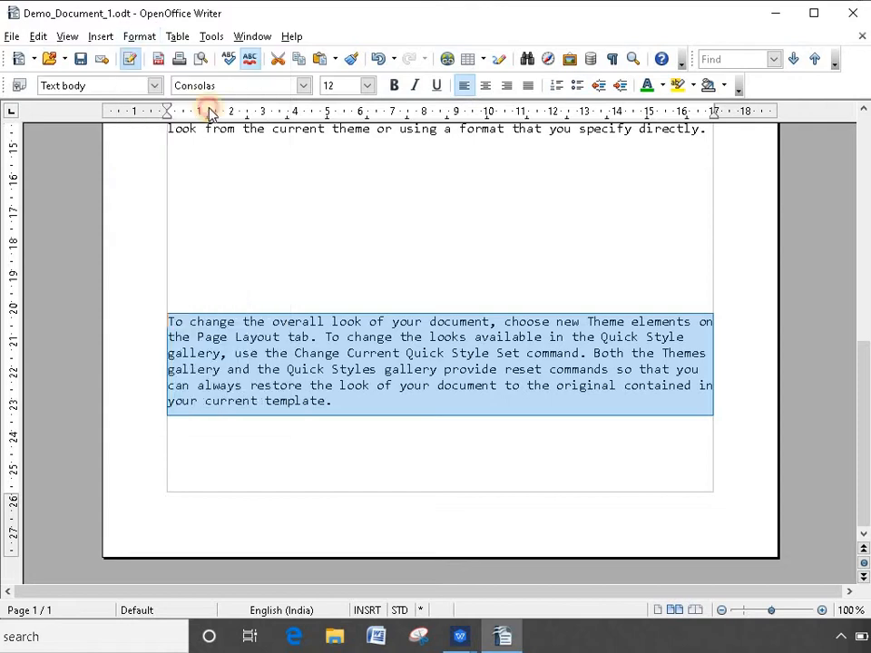
click(284, 329)
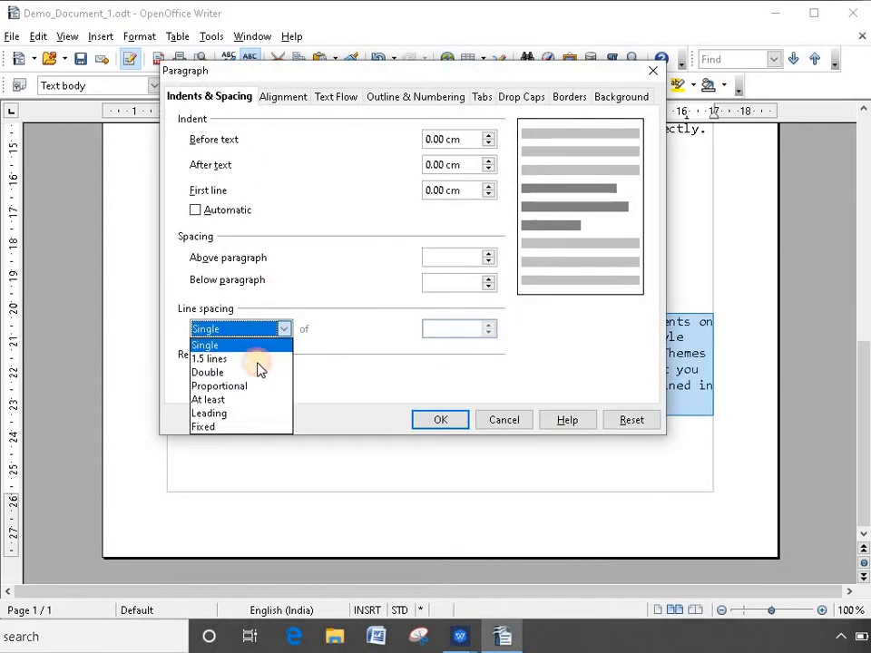
click(259, 370)
click(435, 421)
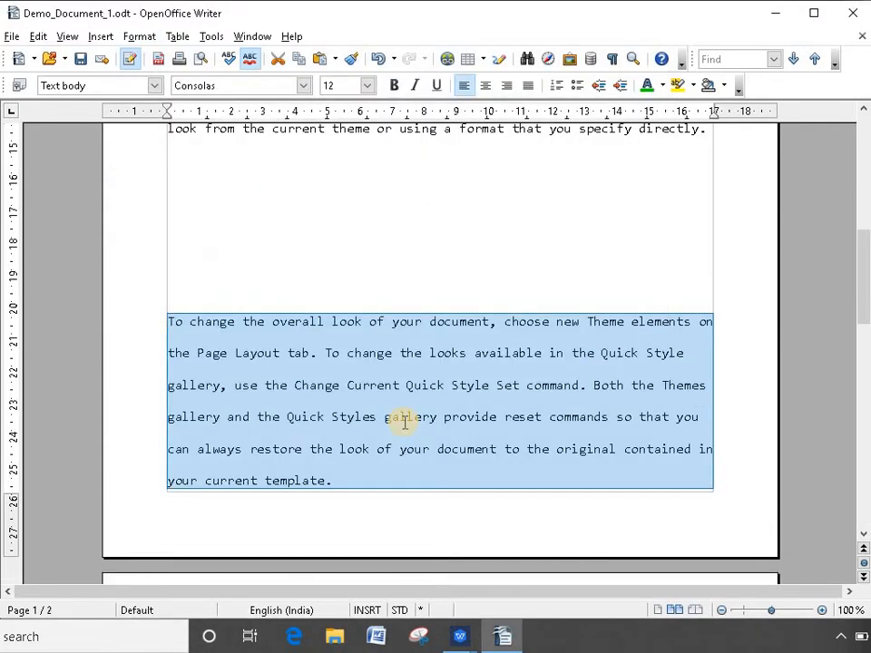
- Reduce the second paragraph's spacing to 2.00 cm above and 2.00 cm below, apply it, and review the document
scroll(404, 420, down, 6)
scroll(404, 422, up, 8)
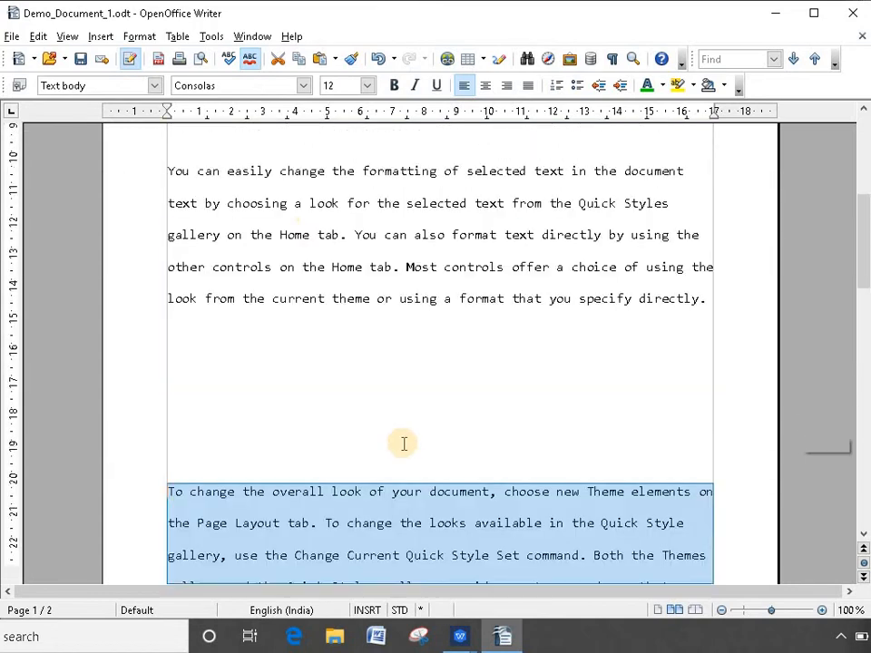
scroll(403, 442, up, 4)
click(268, 377)
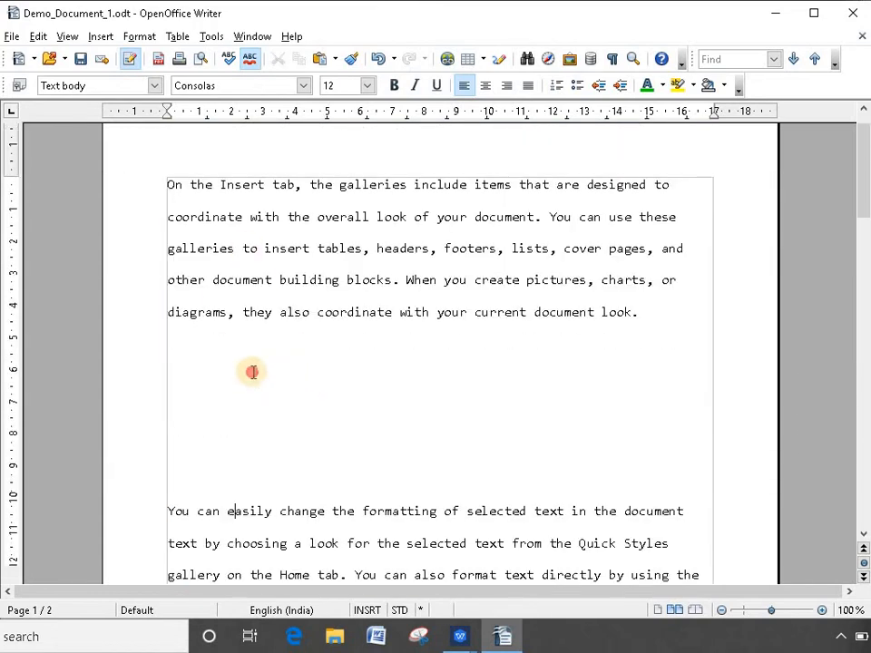
click(140, 37)
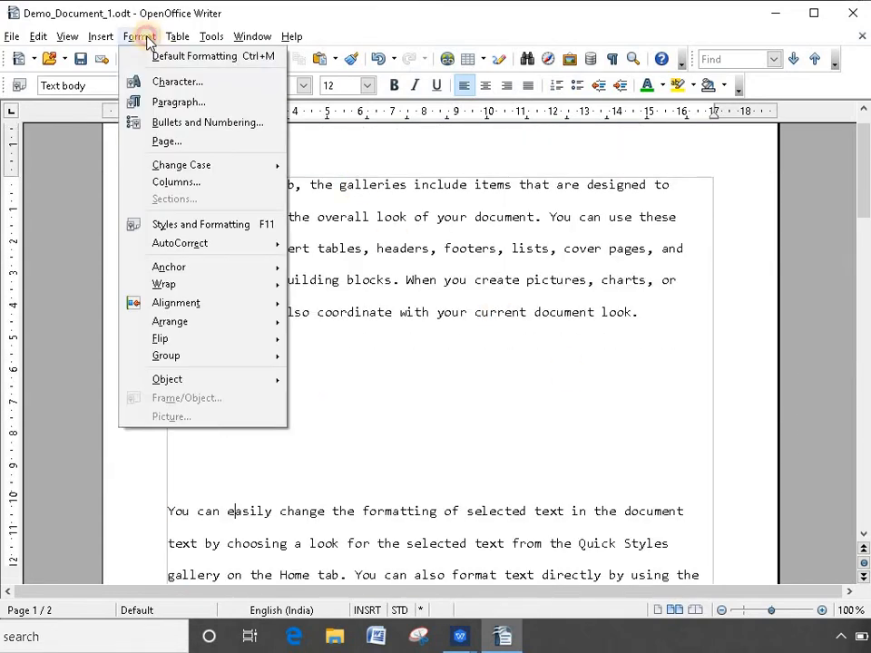
click(180, 102)
click(428, 283)
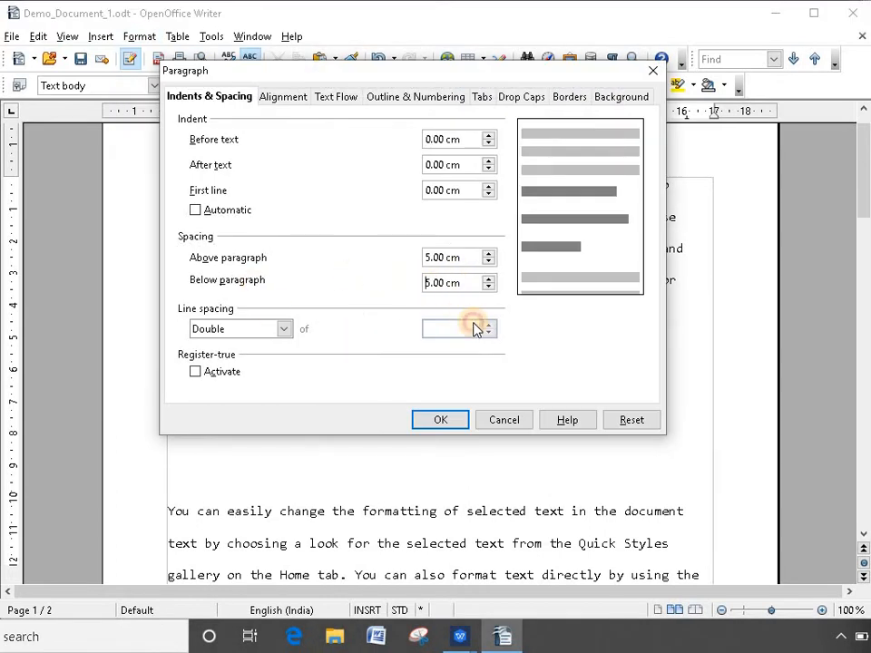
key(Delete)
text(2)
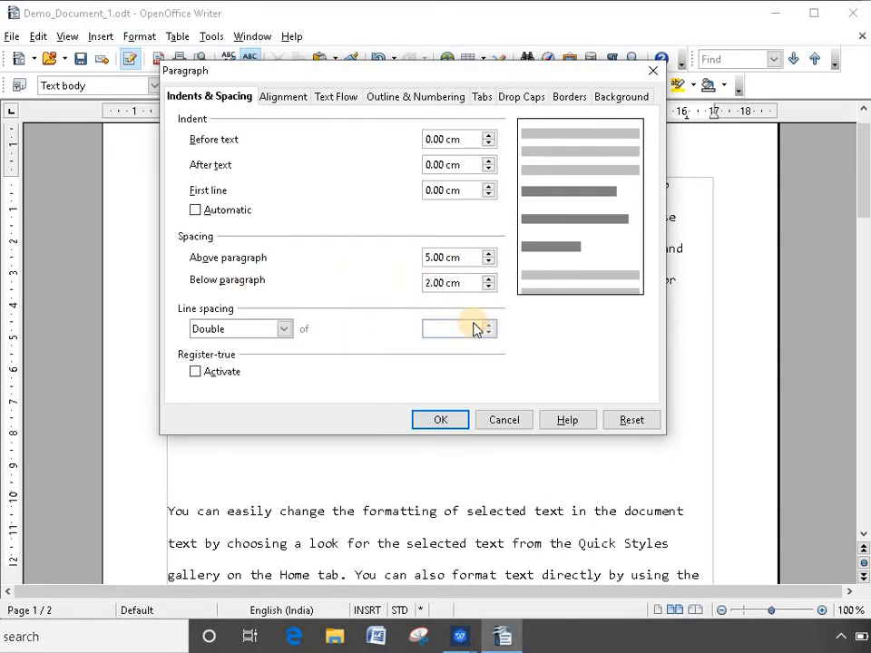
drag(451, 257, 427, 257)
text(2)
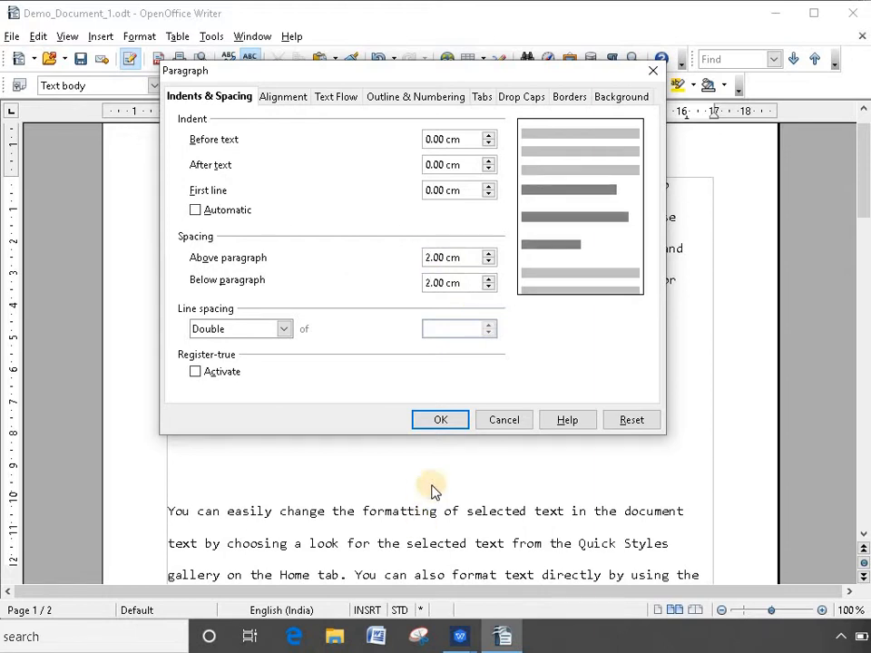
click(444, 419)
scroll(406, 409, down, 4)
scroll(408, 410, down, 6)
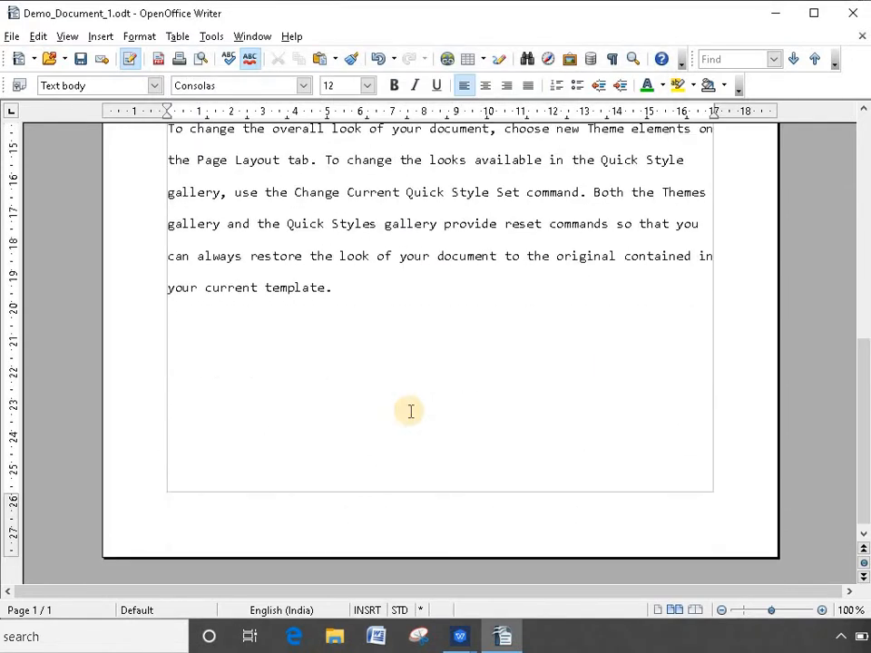
scroll(424, 396, up, 4)
scroll(423, 397, up, 7)
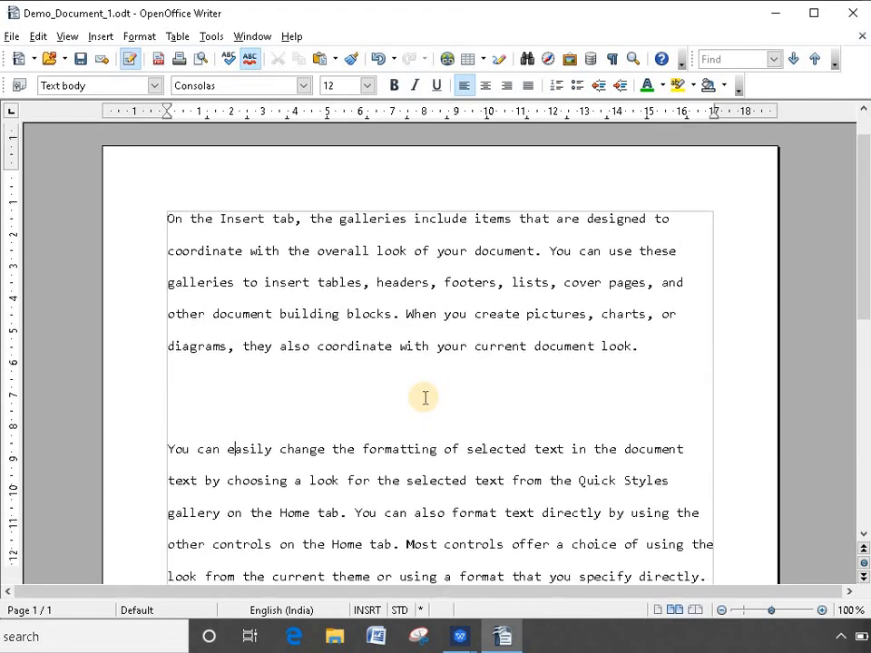
- Select the whole document text and justify it
scroll(423, 396, down, 3)
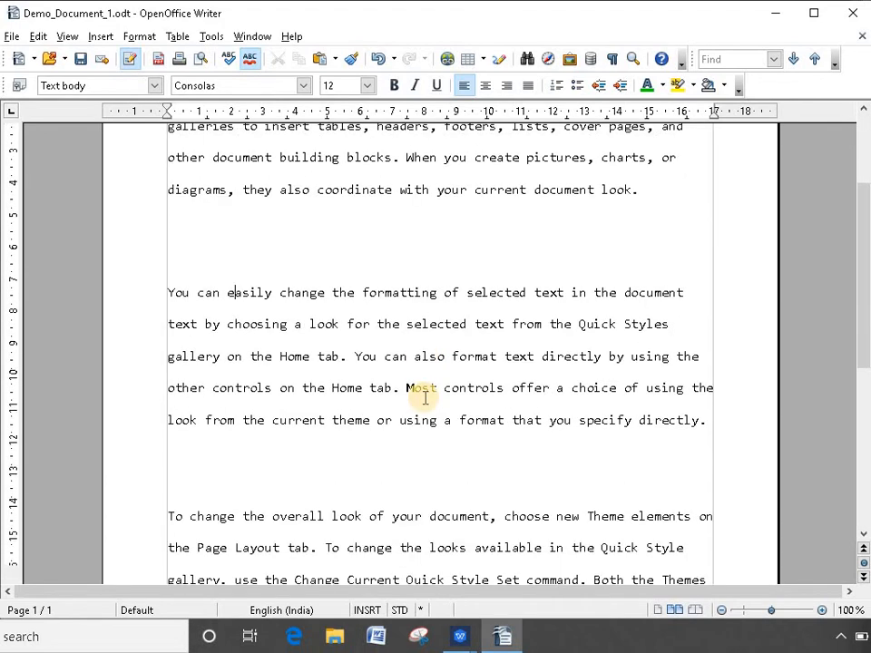
scroll(424, 396, up, 2)
key(ctrl+a)
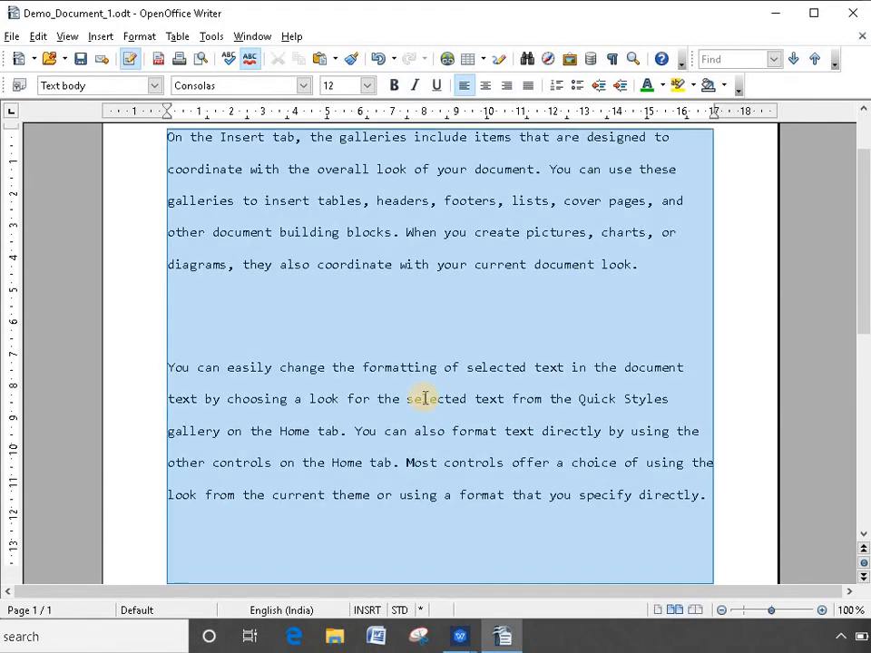
key(ctrl+j)
scroll(423, 397, up, 2)
scroll(423, 397, up, 5)
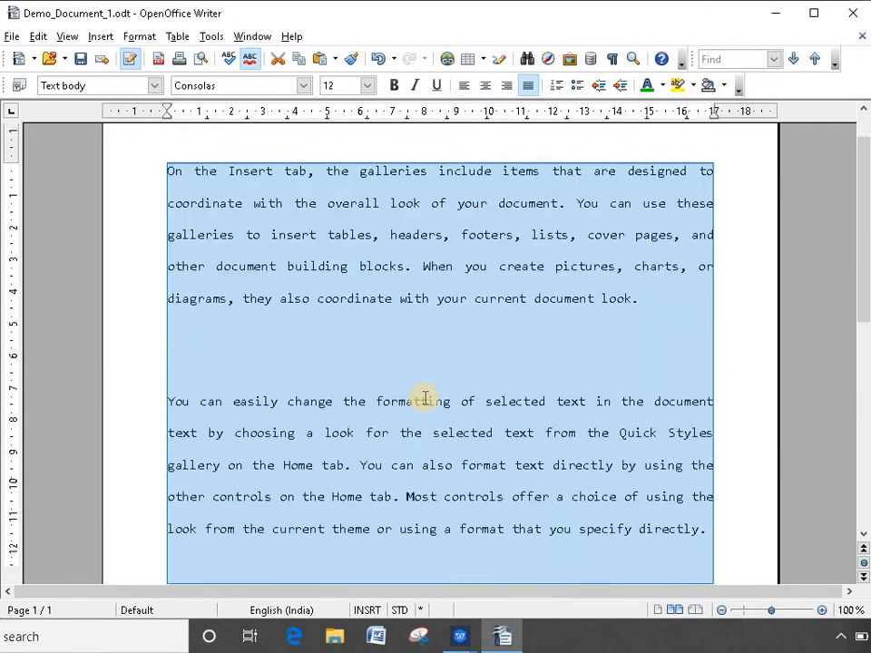
- Try centred and right alignment on the whole document text, ending with left alignment
key(ctrl+e)
key(ctrl+r)
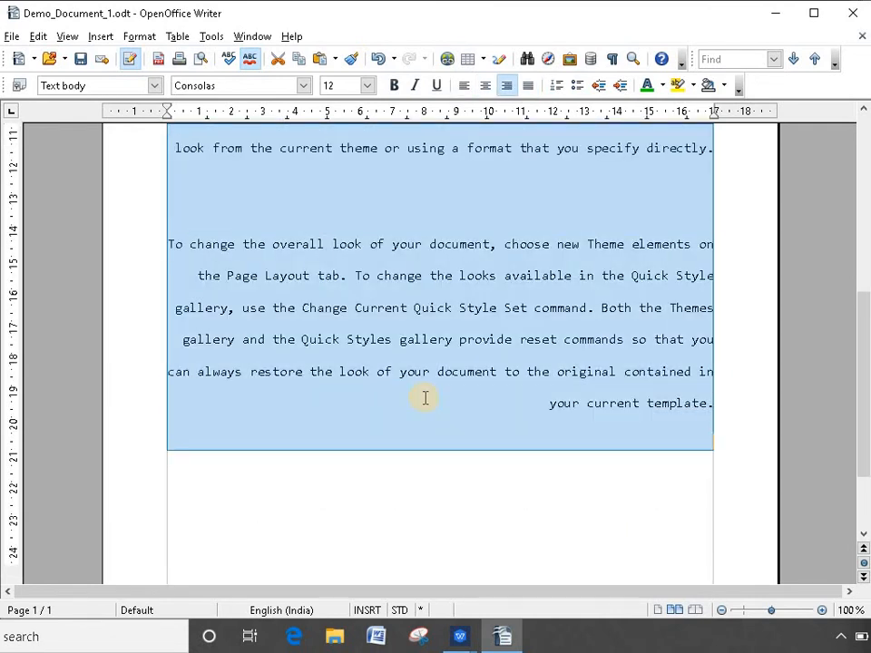
key(ctrl+l)
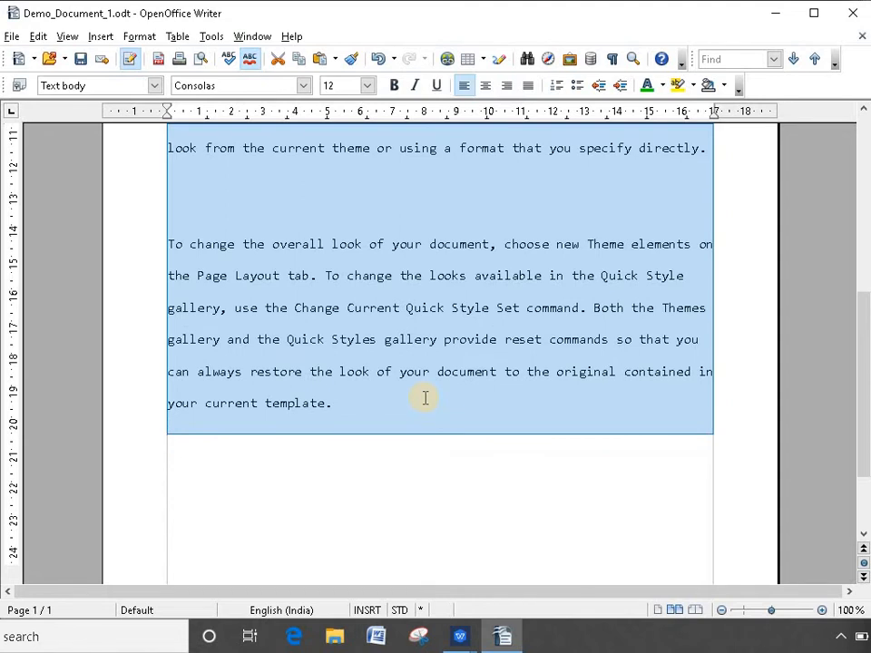
click(443, 497)
scroll(443, 498, up, 5)
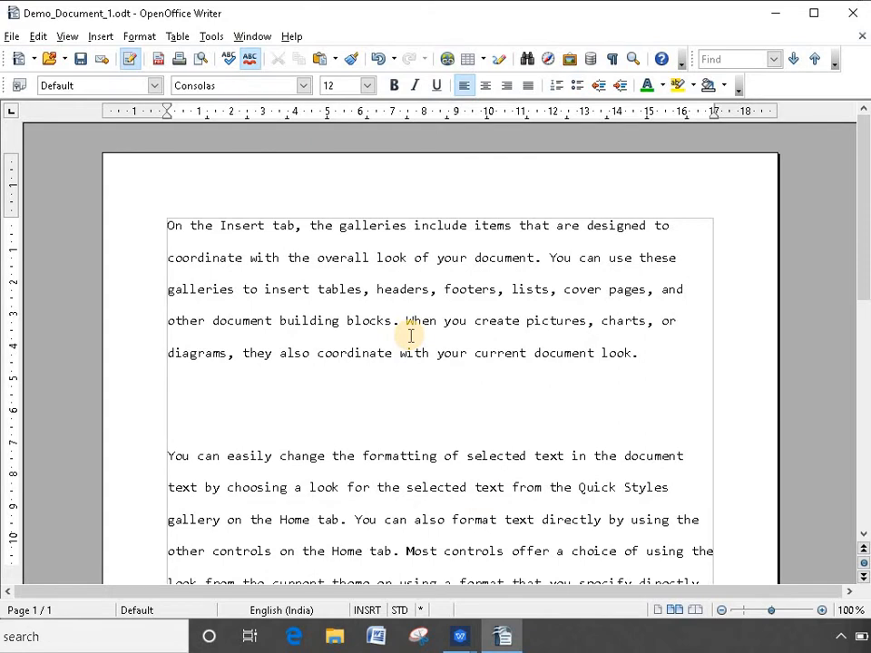
- Review the indent, spacing and line spacing options in the Paragraph settings and close them without changes
click(131, 38)
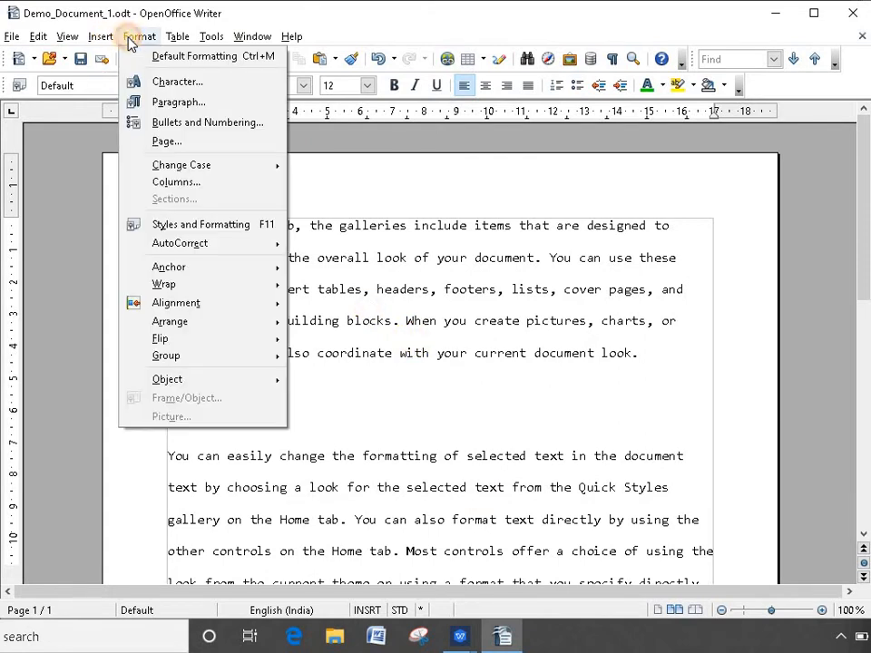
click(164, 102)
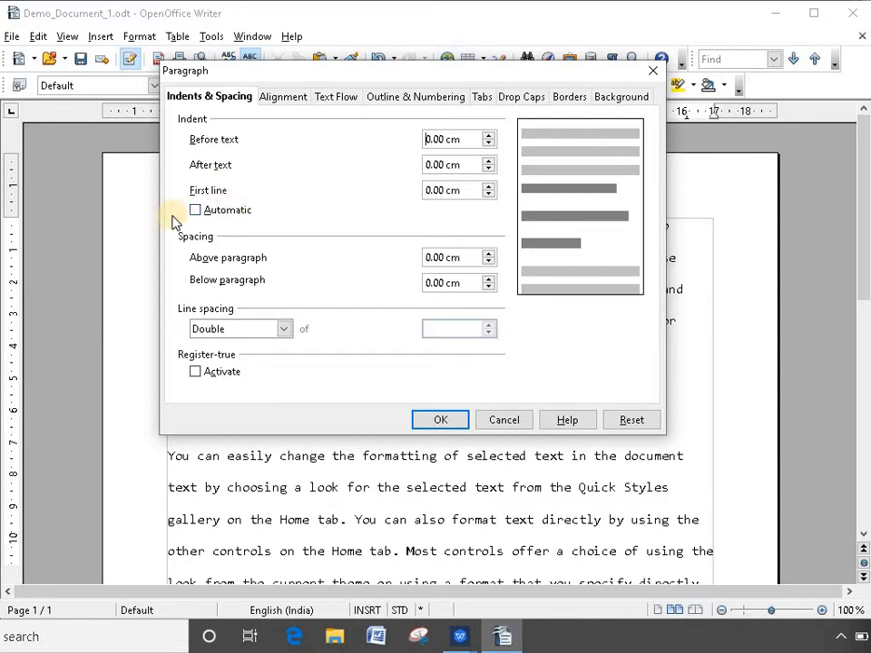
click(503, 419)
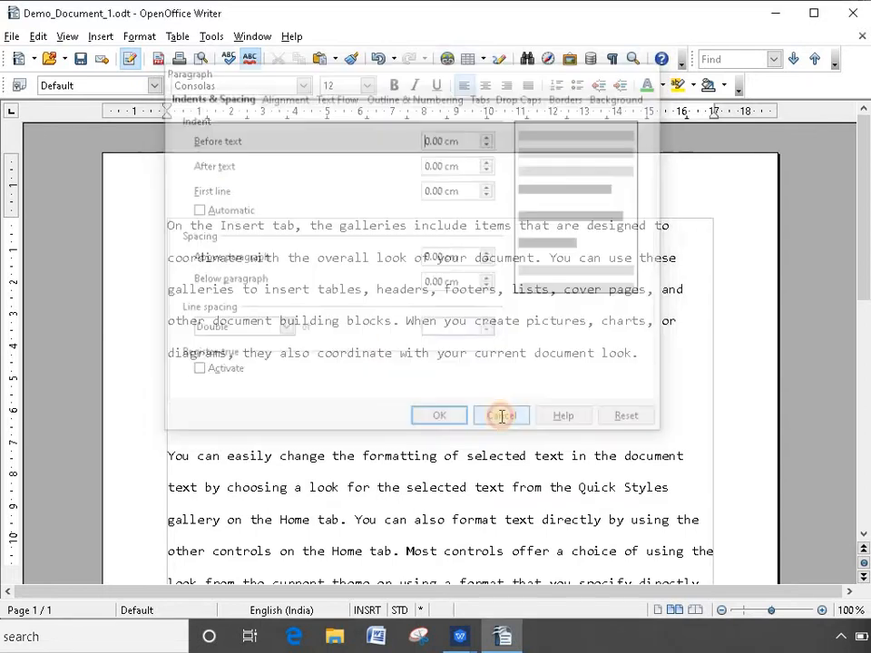
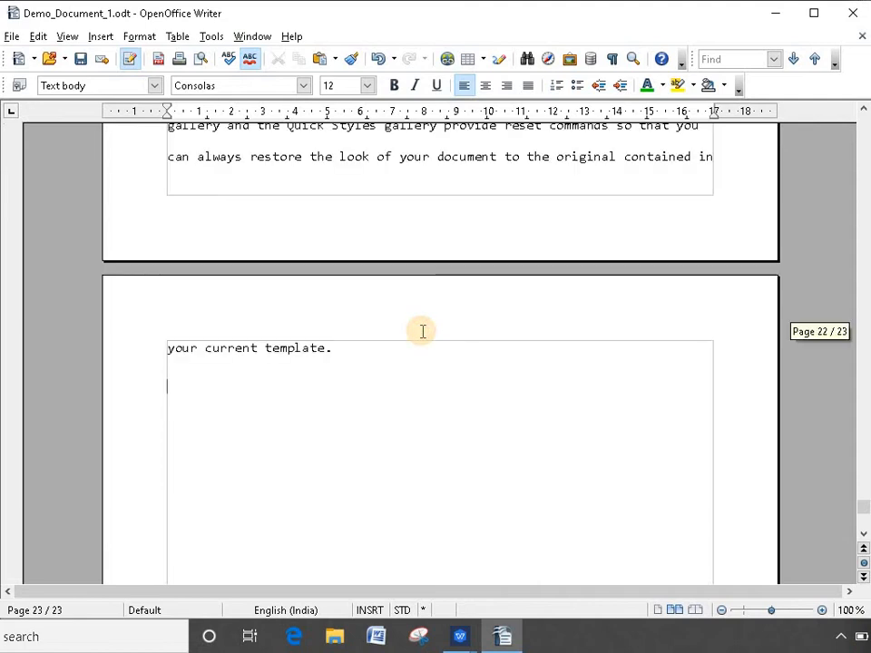
- Insert a header for all page styles with the centred text "This is the header of document."
drag(863, 508, 862, 131)
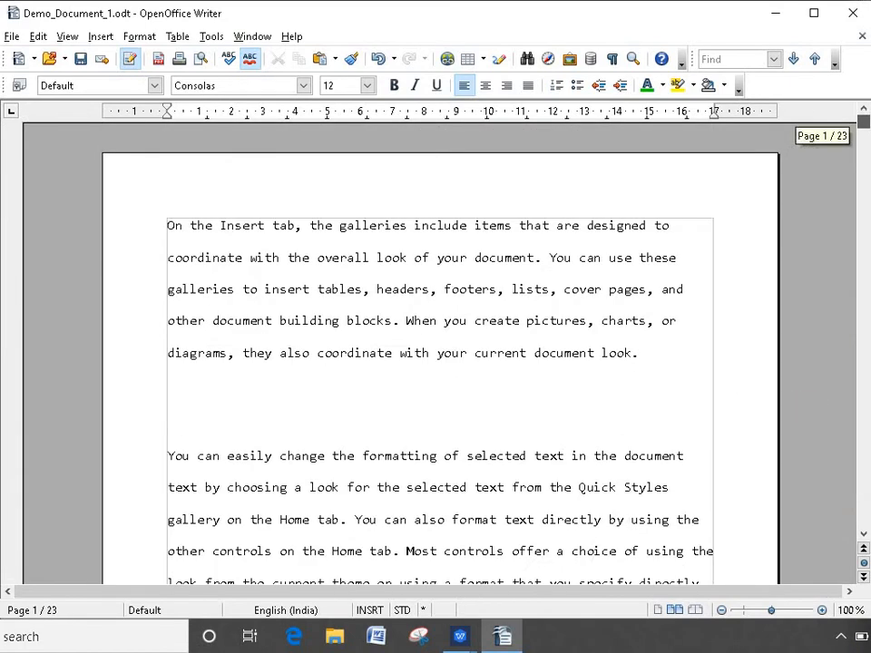
click(100, 36)
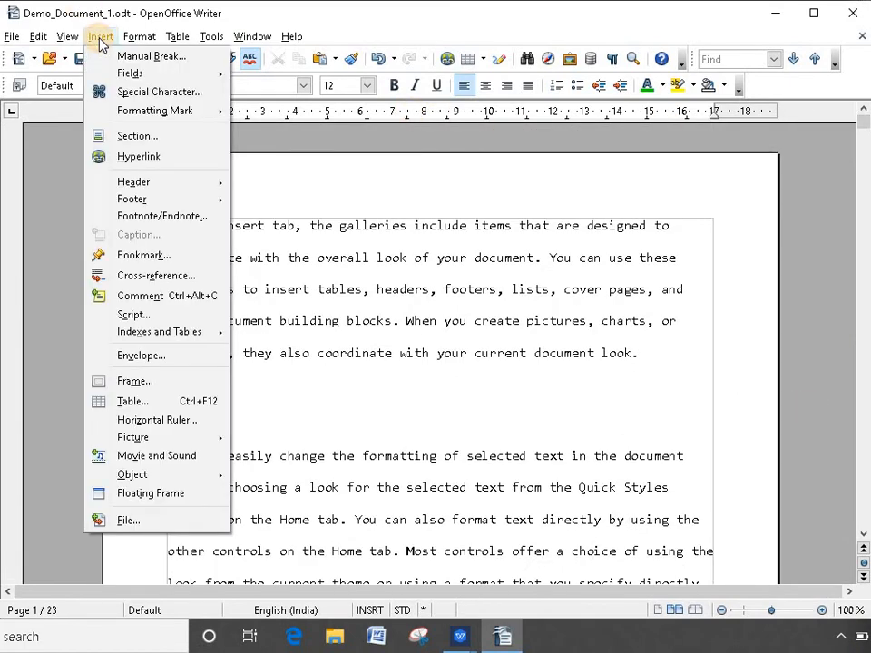
mouse_move(185, 186)
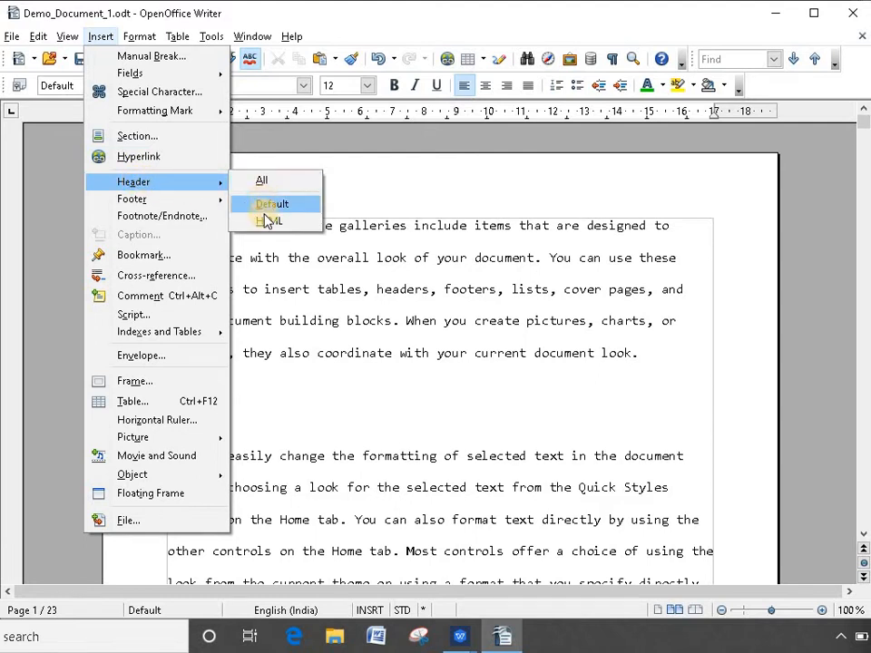
click(273, 179)
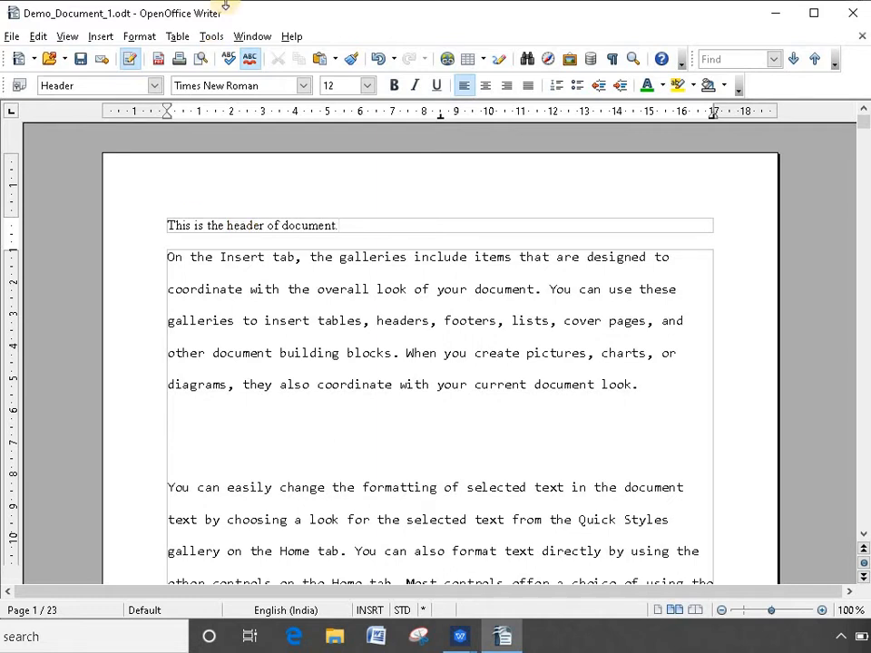
click(489, 90)
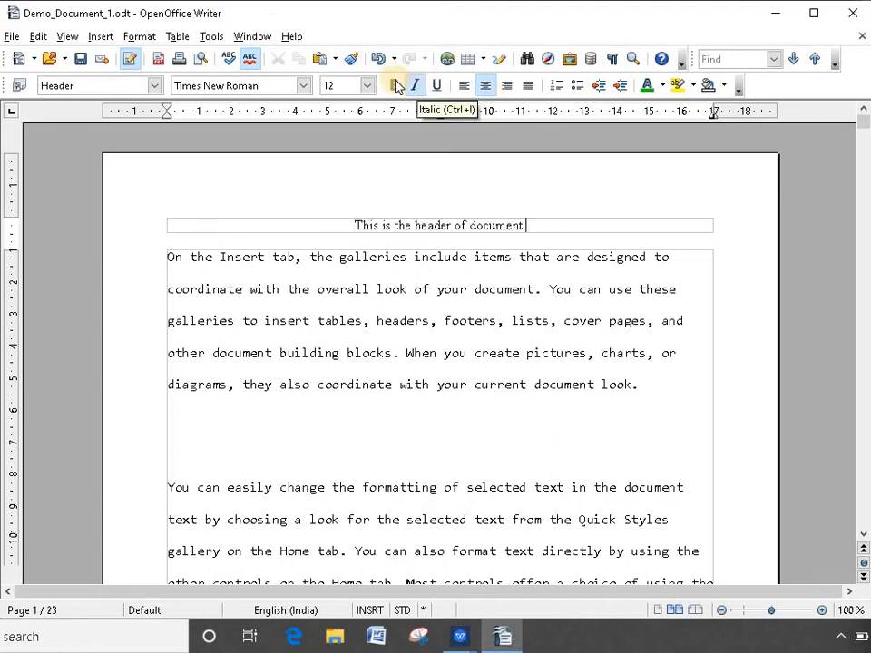
- Select the header text and set its font to Ink Free
key(shift+Home)
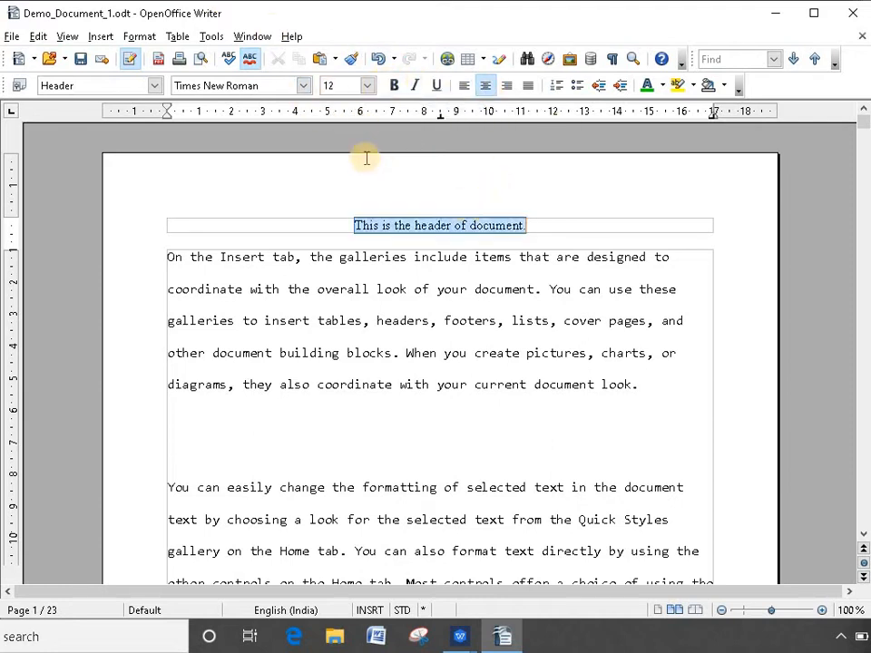
click(303, 85)
scroll(272, 238, down, 15)
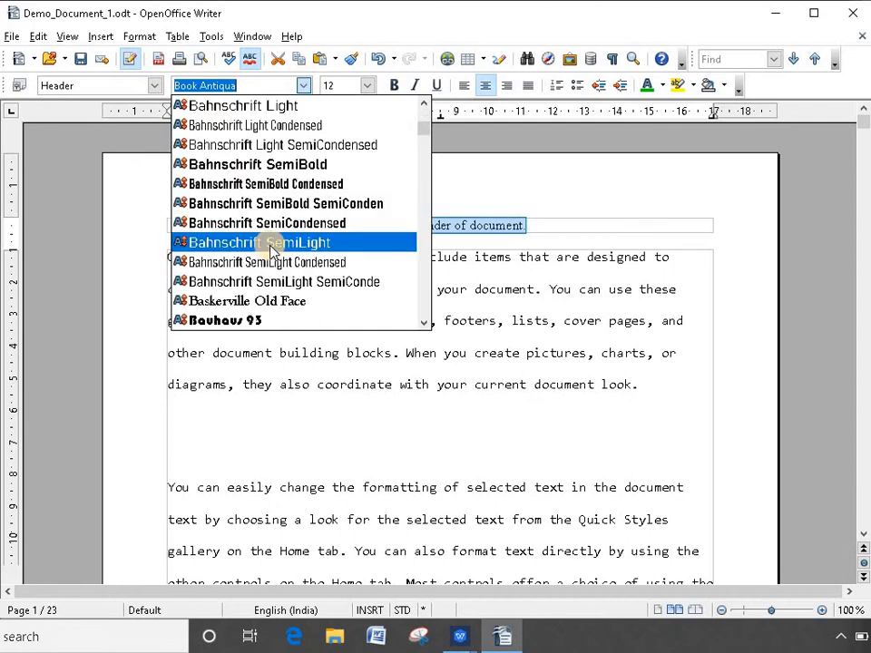
scroll(272, 246, down, 6)
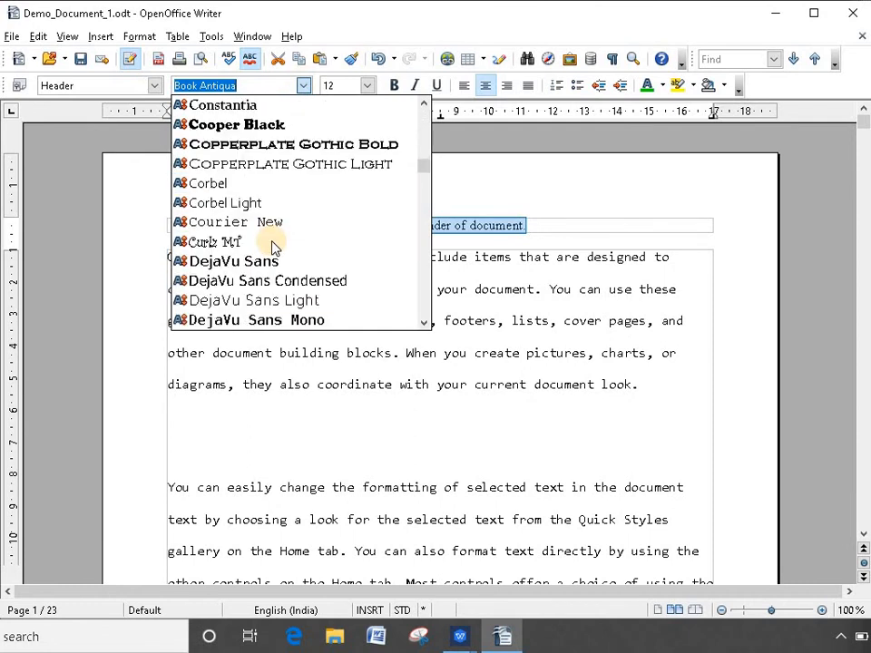
scroll(272, 247, down, 4)
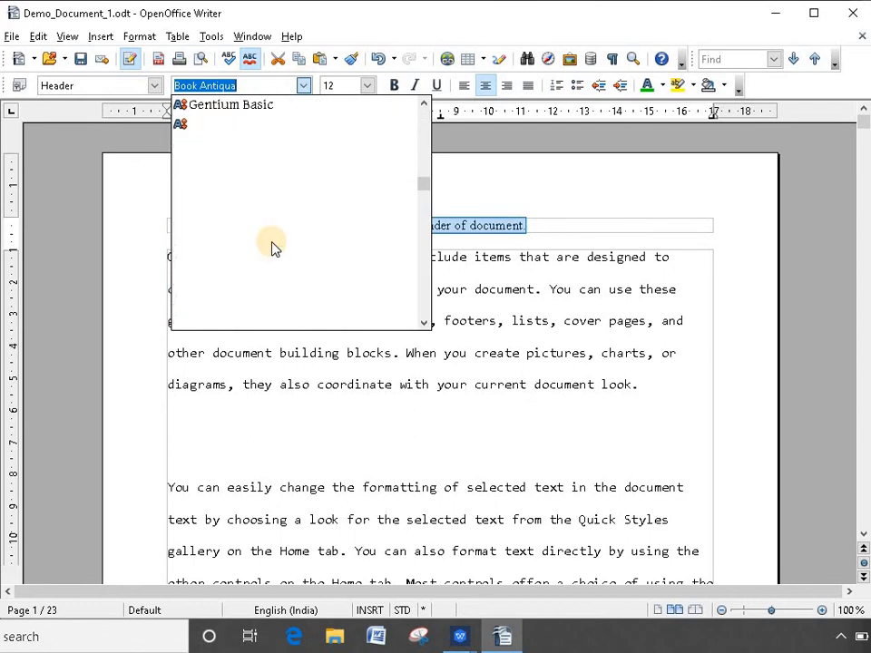
scroll(267, 256, down, 4)
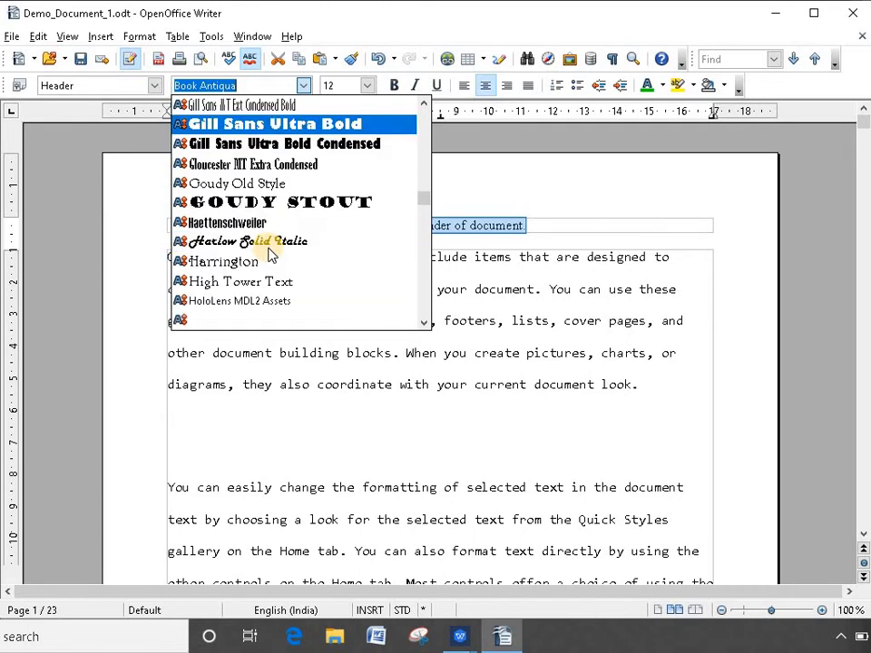
click(263, 259)
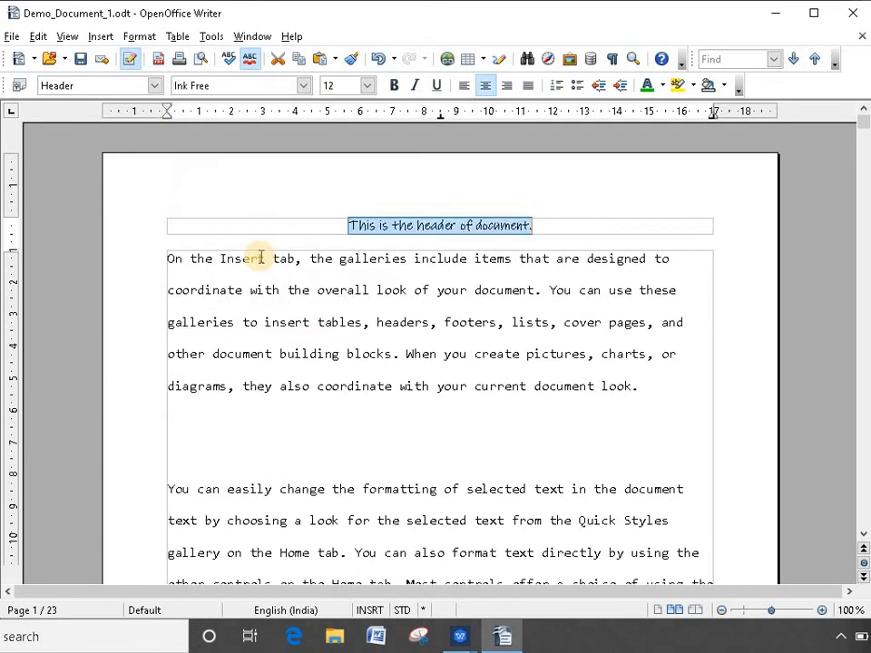
- Format the header text as bold, size 14 and Red
click(397, 85)
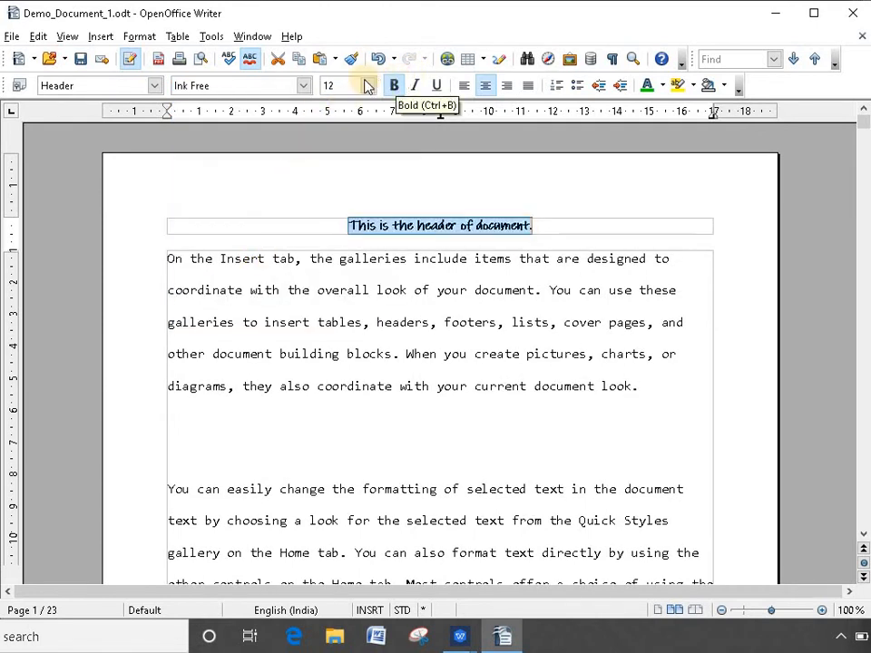
click(367, 87)
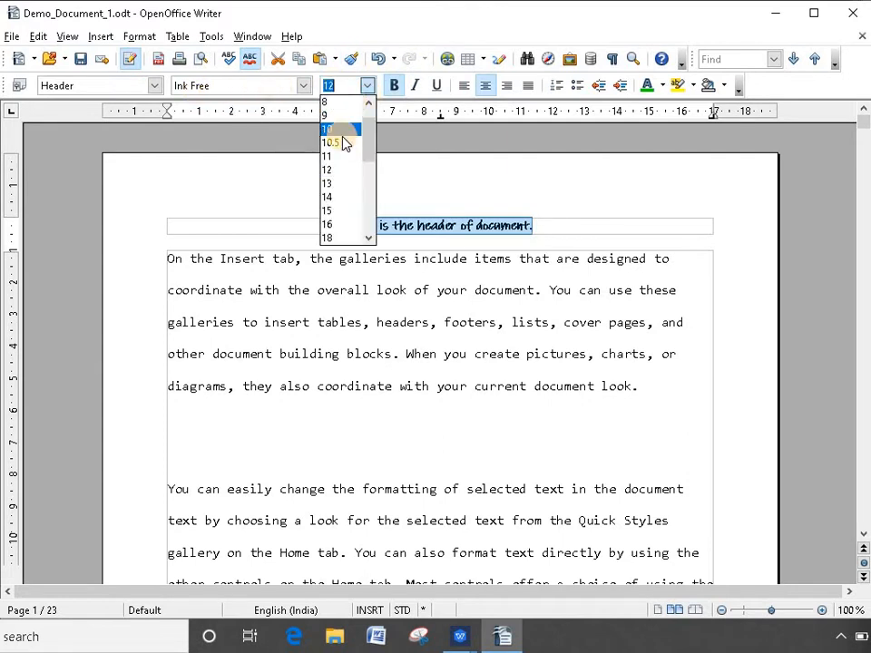
click(341, 194)
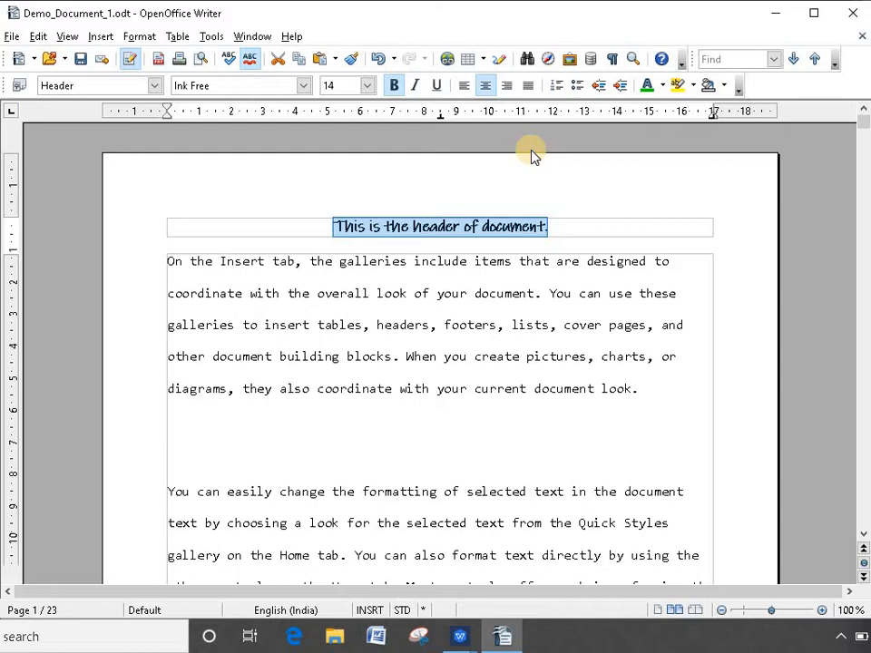
click(662, 85)
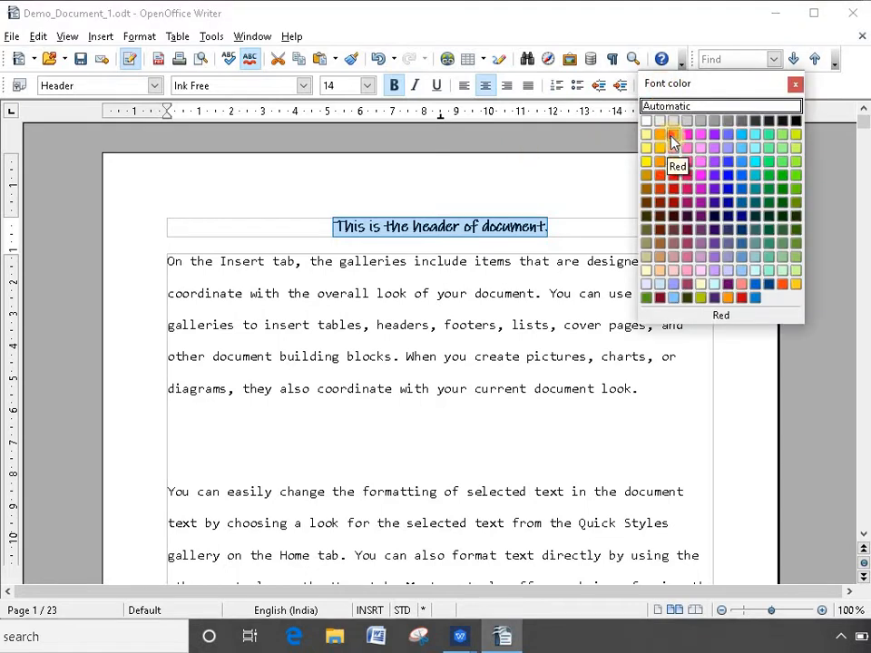
click(671, 134)
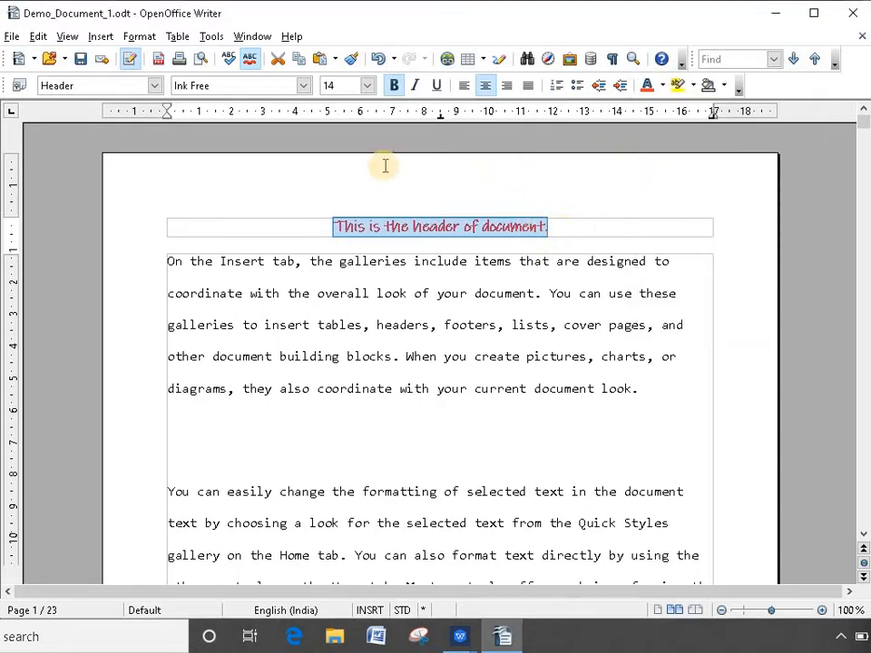
- Change the header text's font to Sylfaen
click(303, 86)
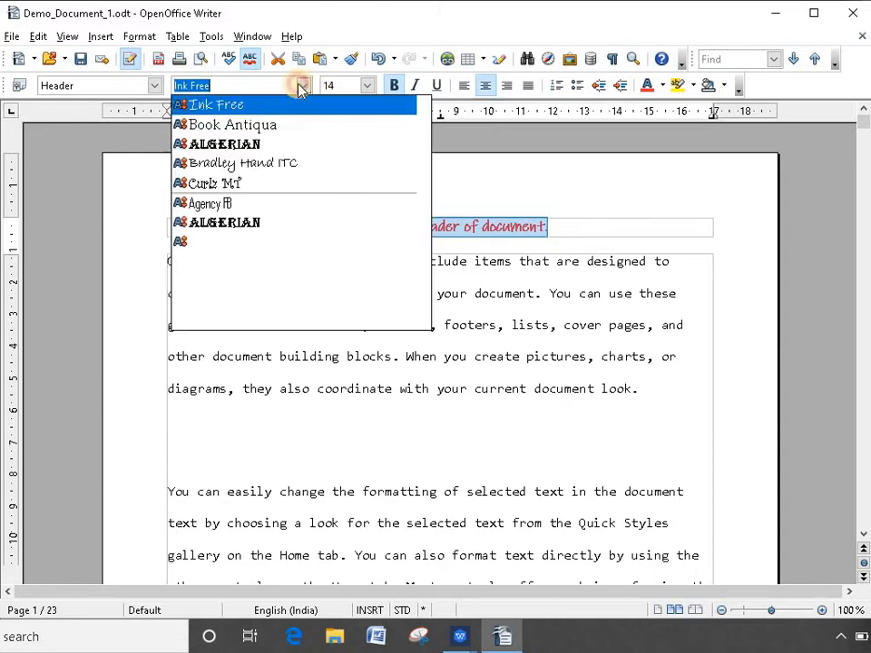
scroll(234, 223, down, 15)
scroll(280, 245, down, 20)
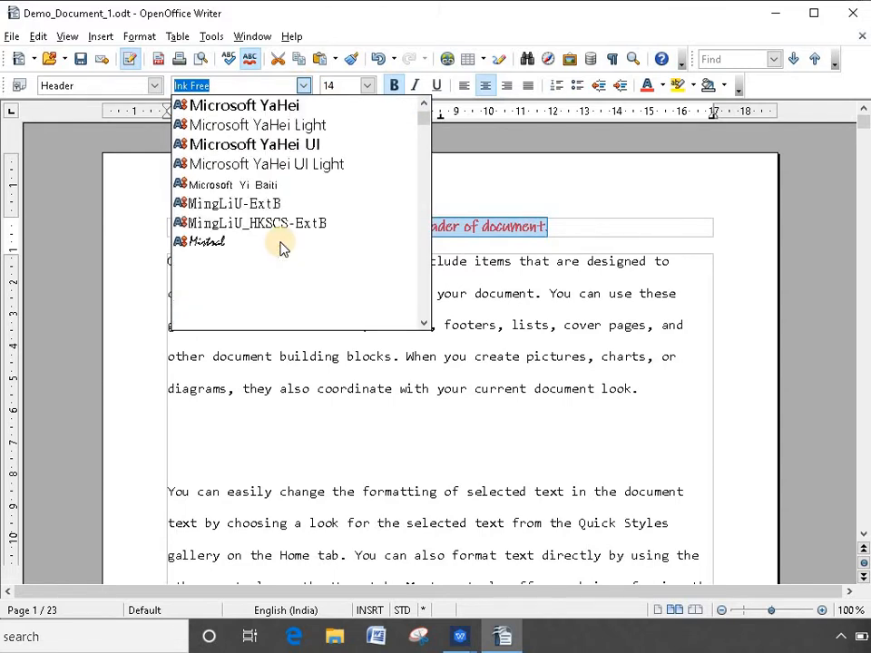
scroll(280, 246, down, 7)
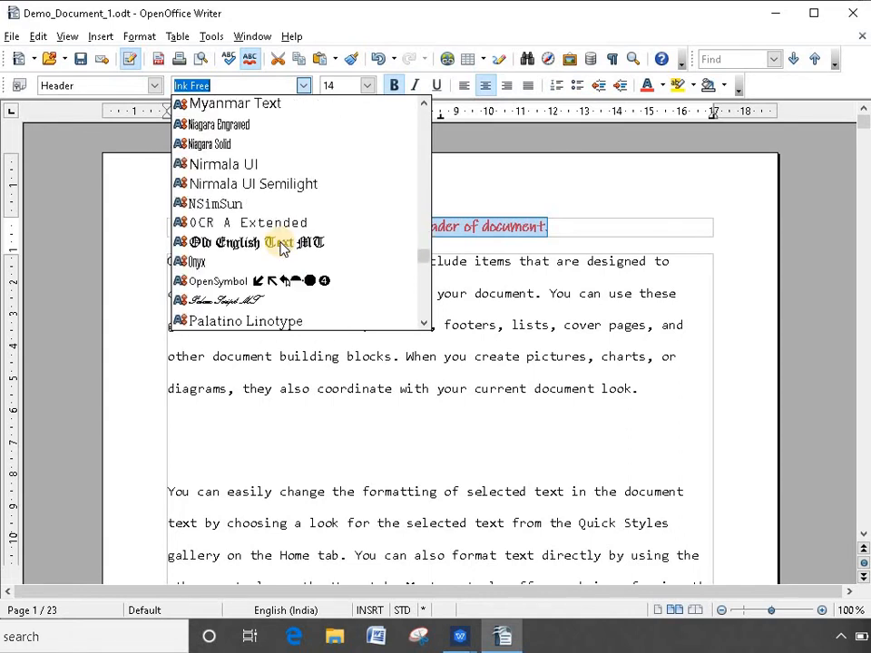
scroll(280, 246, down, 15)
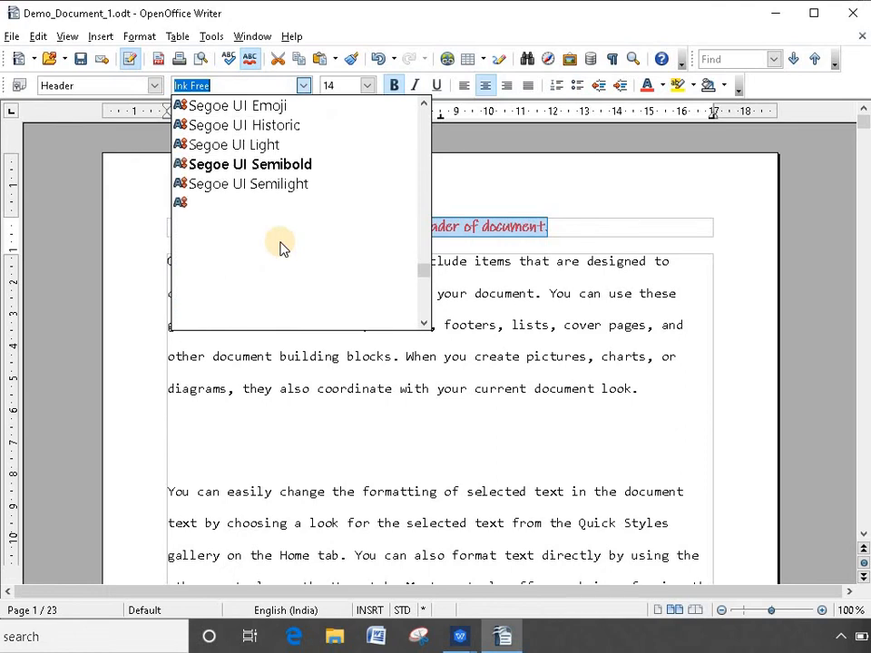
scroll(280, 247, down, 6)
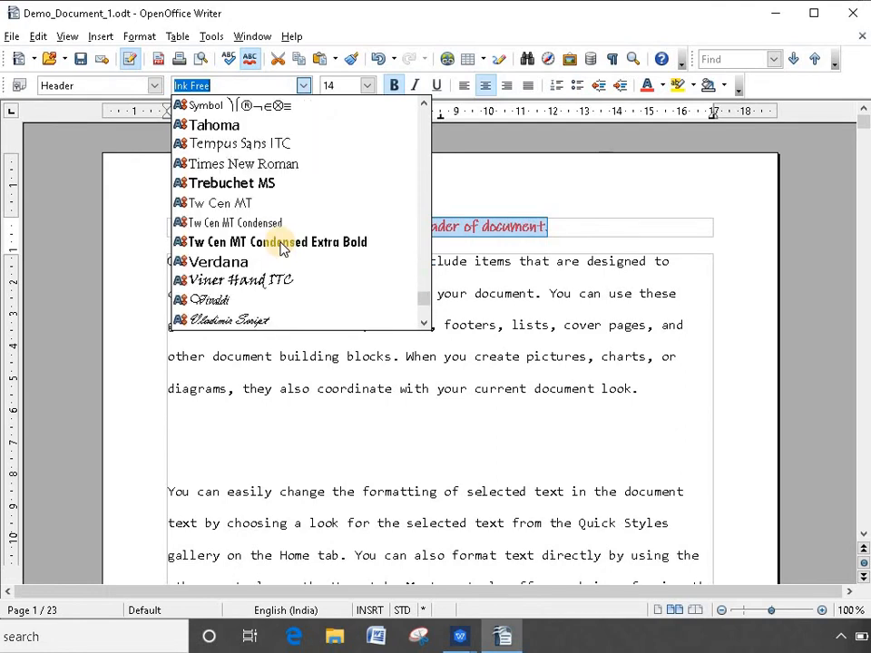
scroll(282, 246, down, 5)
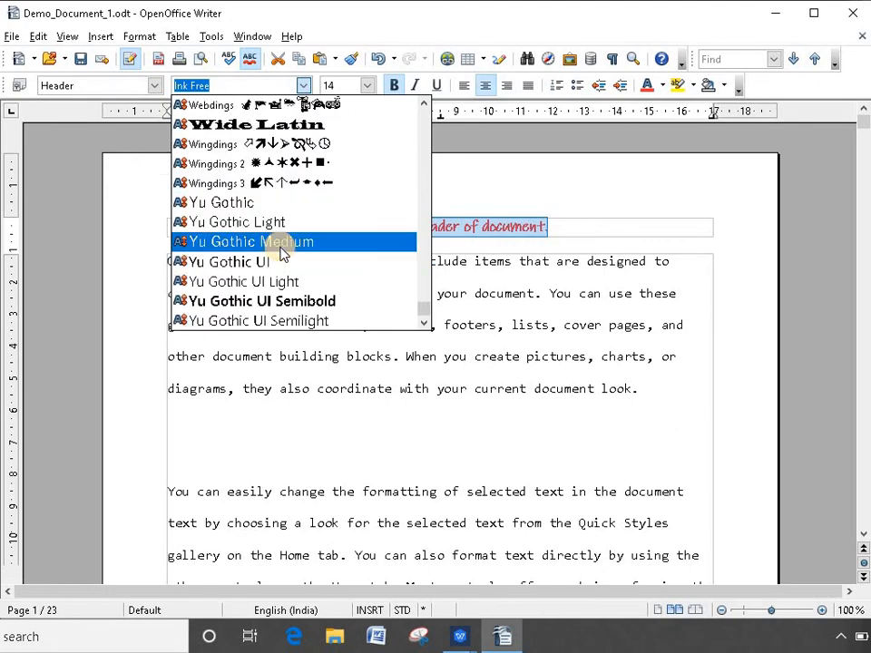
scroll(283, 255, up, 3)
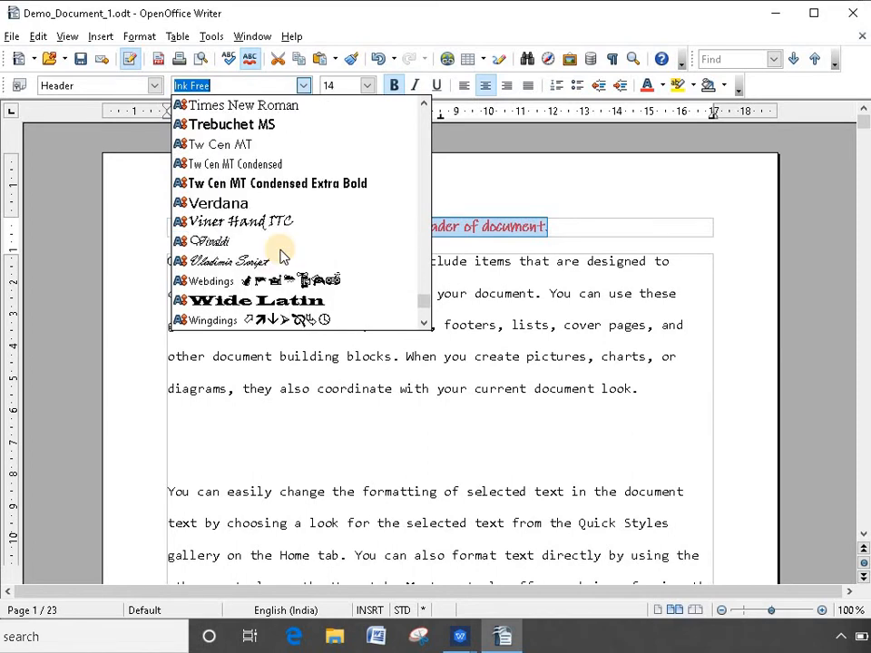
scroll(282, 255, up, 2)
scroll(282, 255, up, 1)
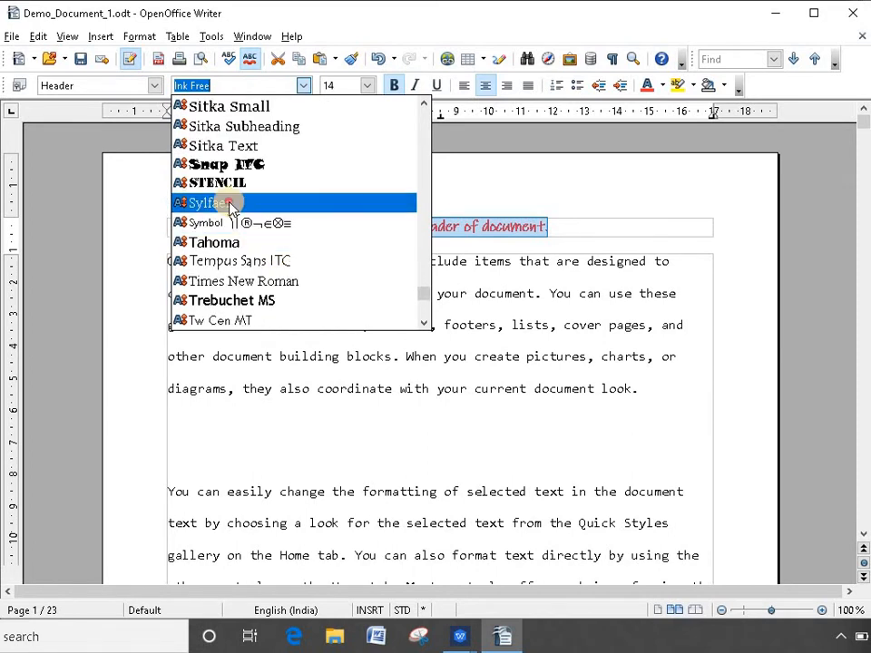
click(229, 203)
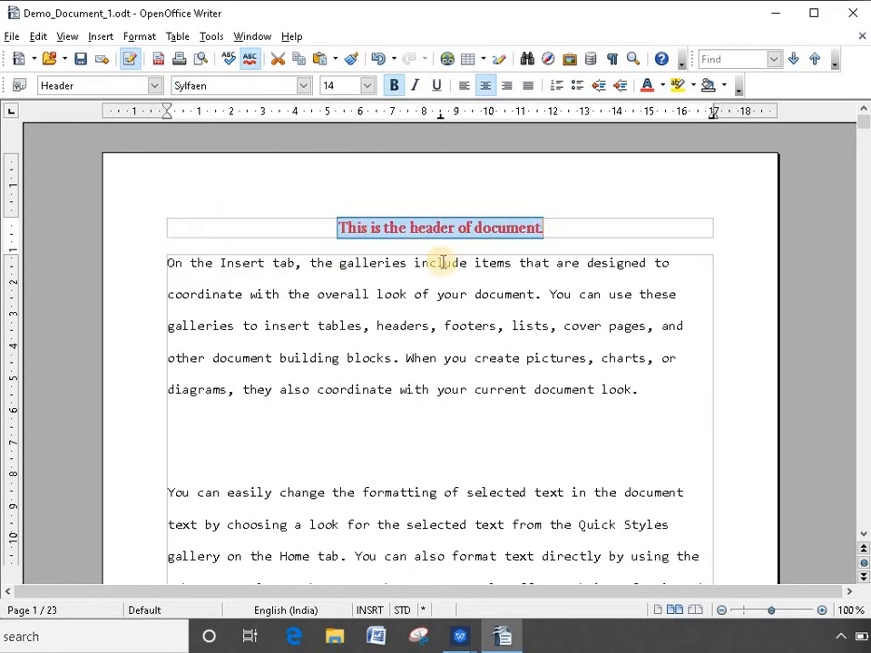
- Change the header text's font to Courier New and save the document
click(304, 85)
scroll(246, 244, down, 15)
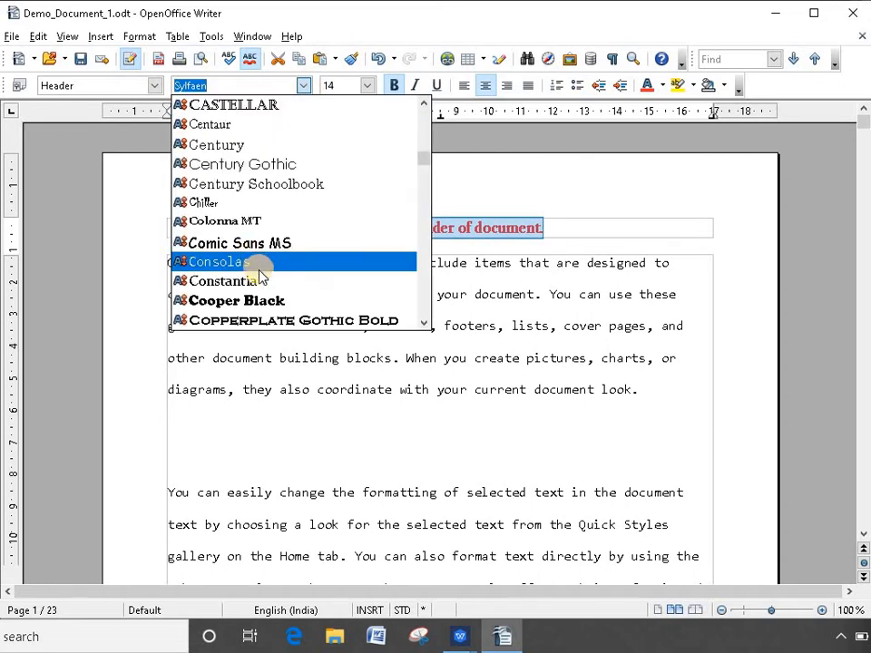
scroll(260, 276, down, 3)
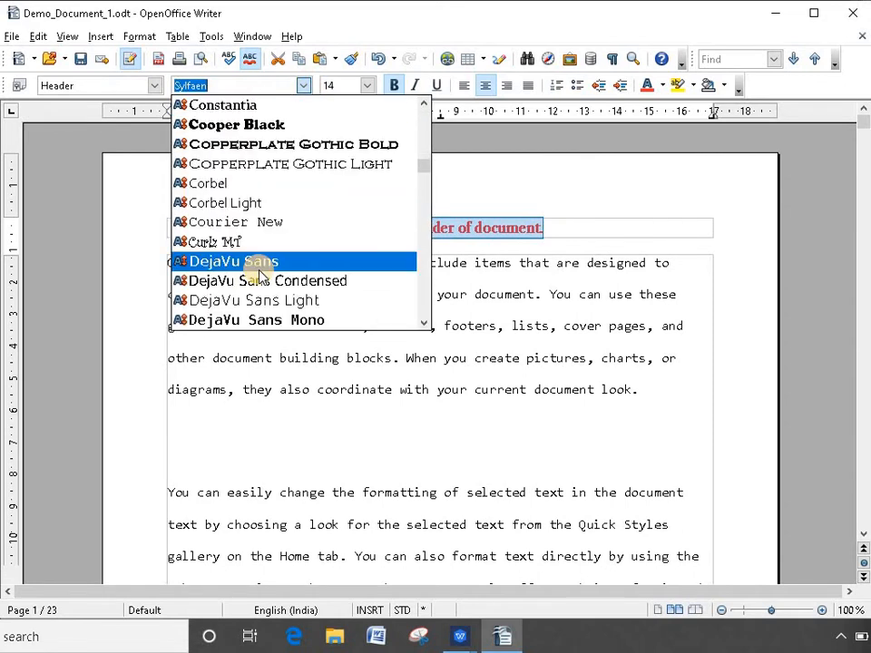
click(259, 222)
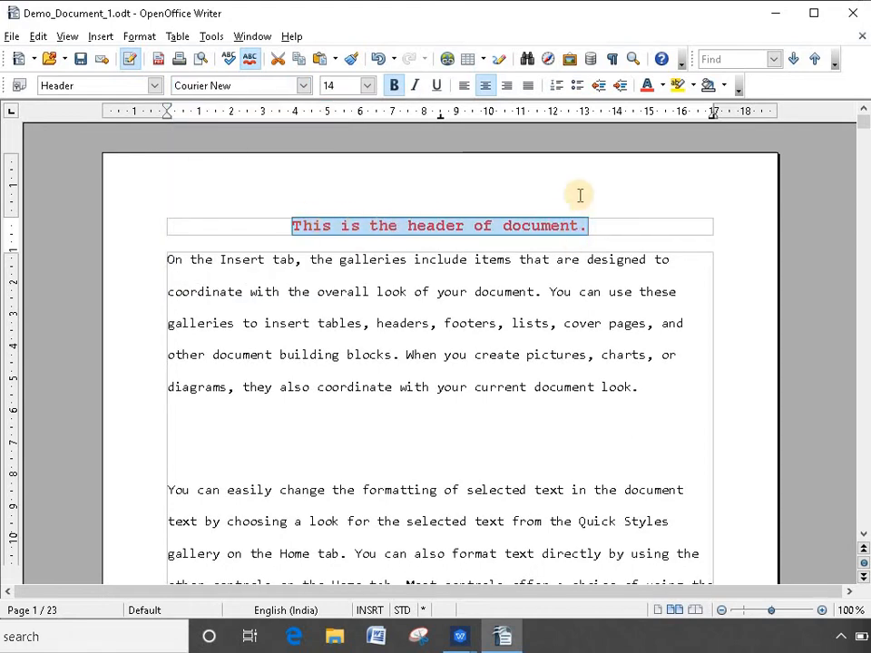
key(Home)
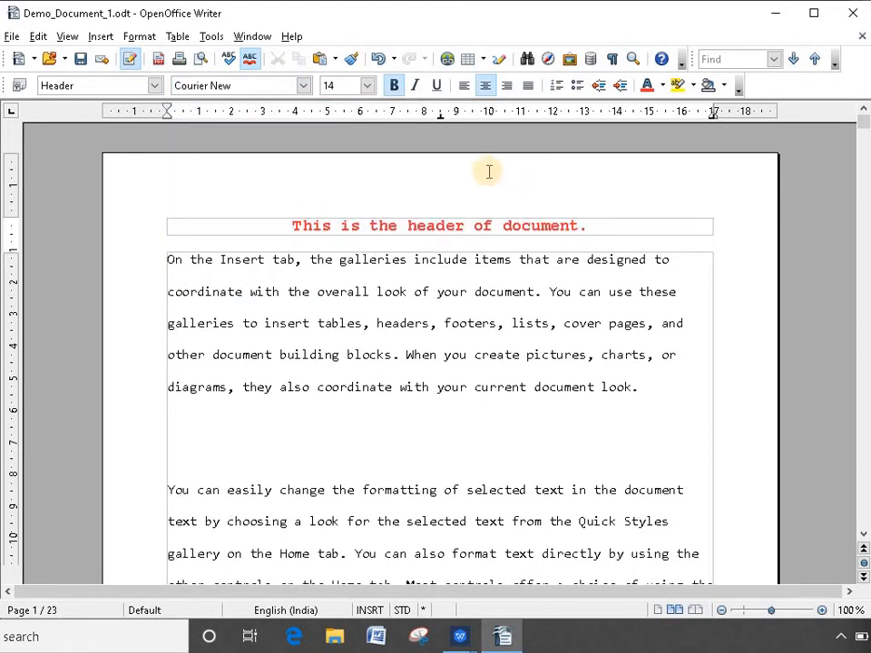
click(301, 381)
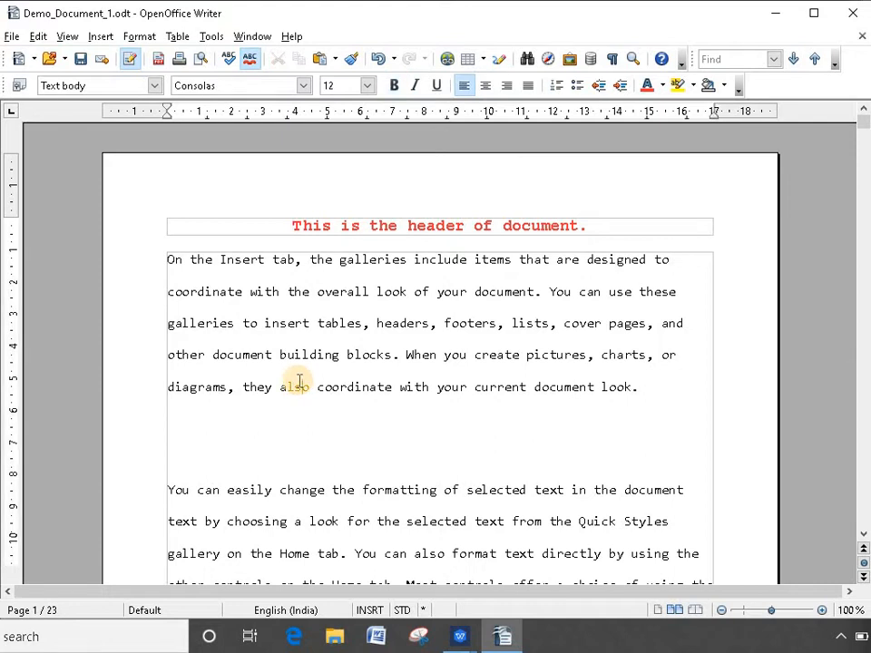
key(ctrl+s)
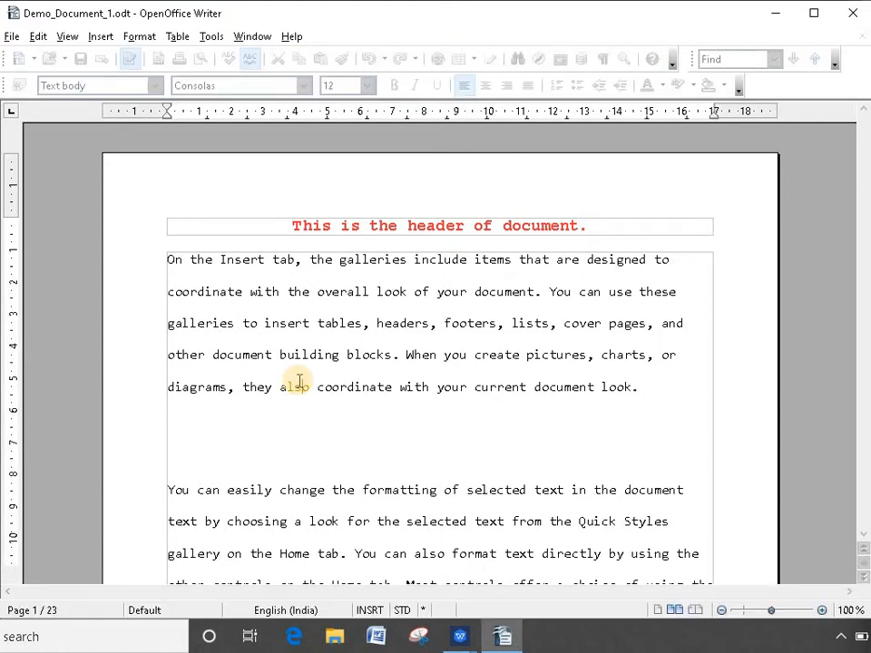
- Append "(modified @ pg 4)" to the end of the header text on page 7
scroll(299, 381, down, 15)
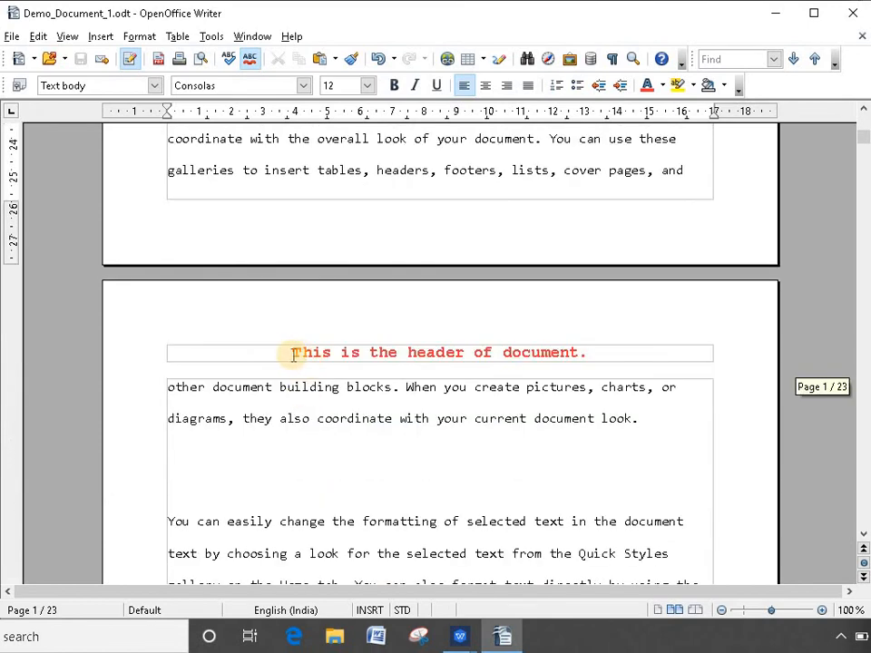
scroll(492, 359, down, 12)
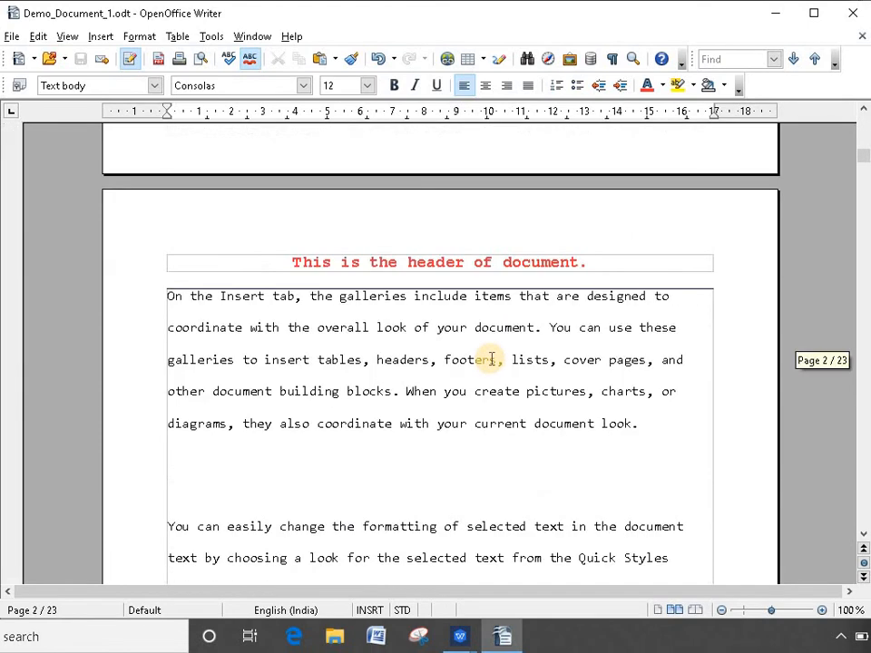
scroll(492, 359, down, 20)
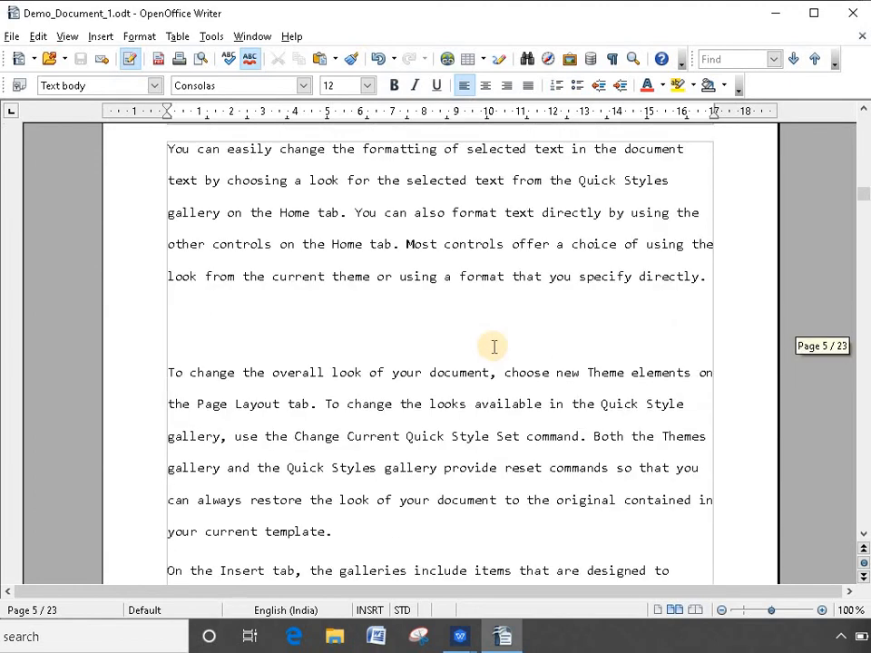
scroll(493, 345, down, 10)
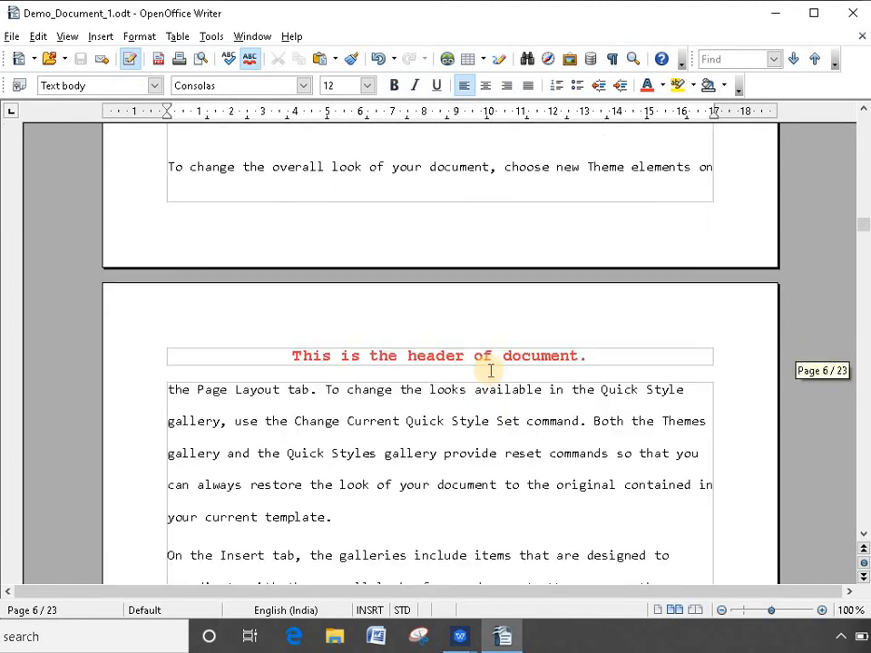
scroll(485, 372, down, 3)
scroll(485, 372, up, 2)
click(601, 270)
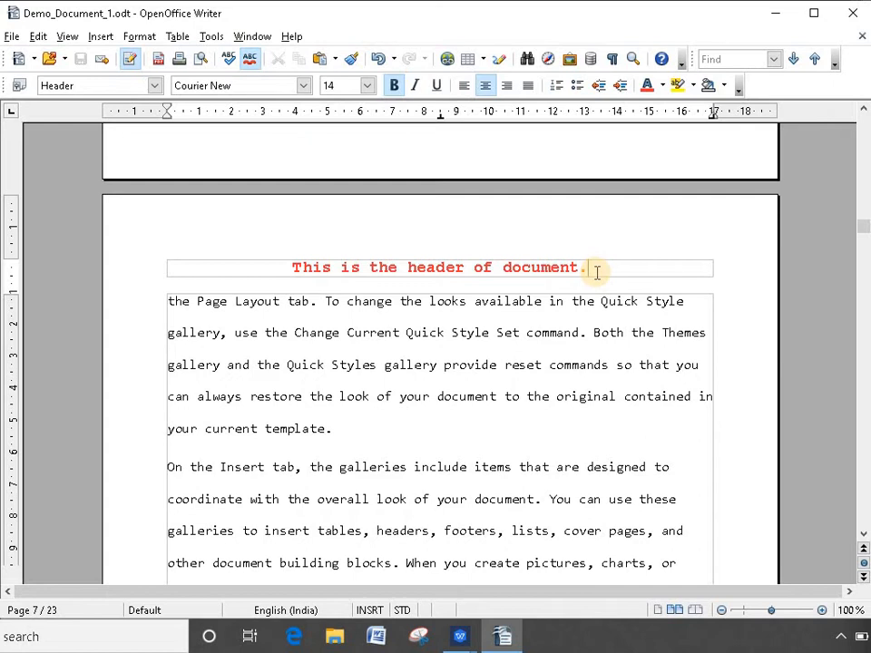
text((mod)
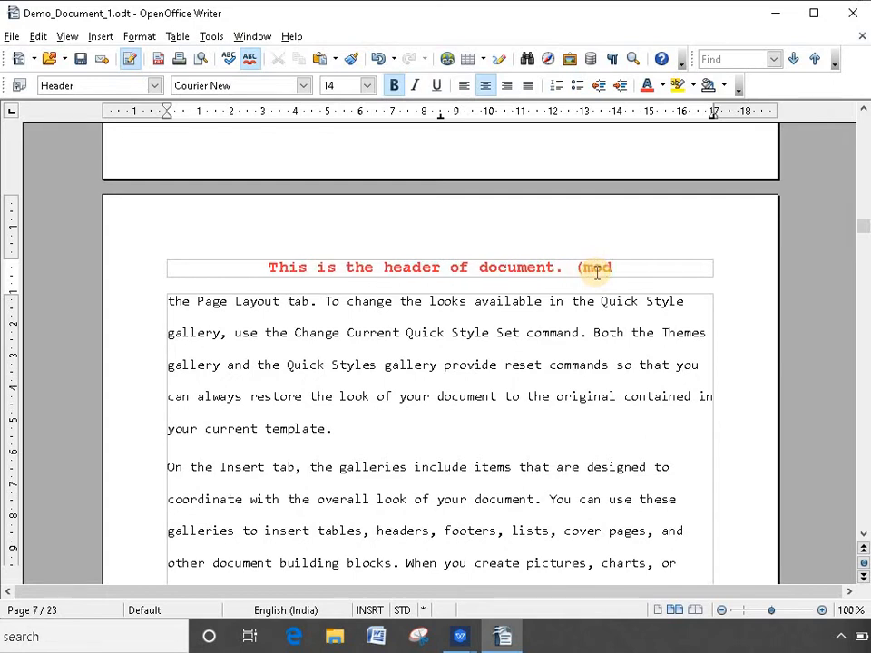
text(ified )
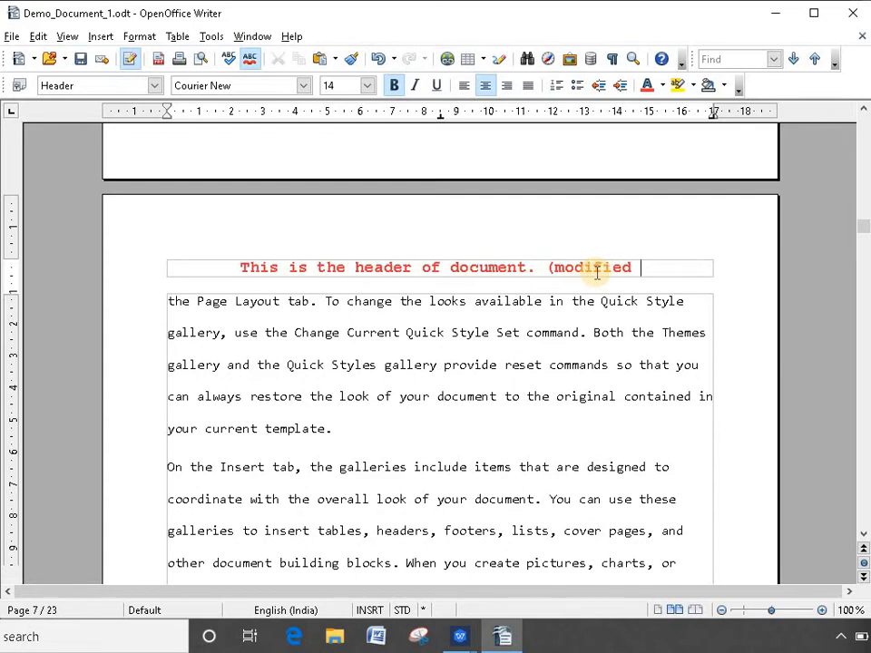
text(@ p)
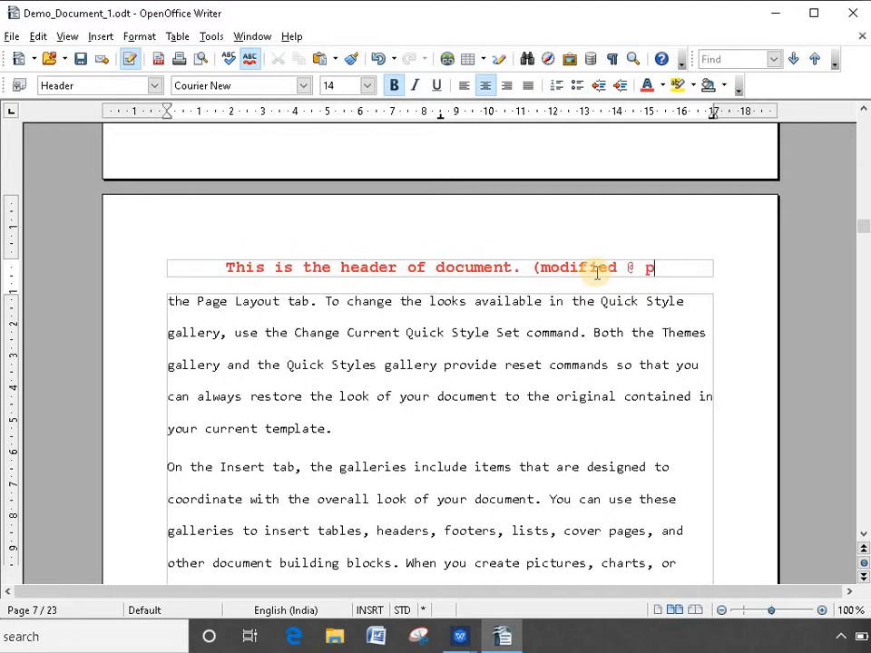
text(g 4))
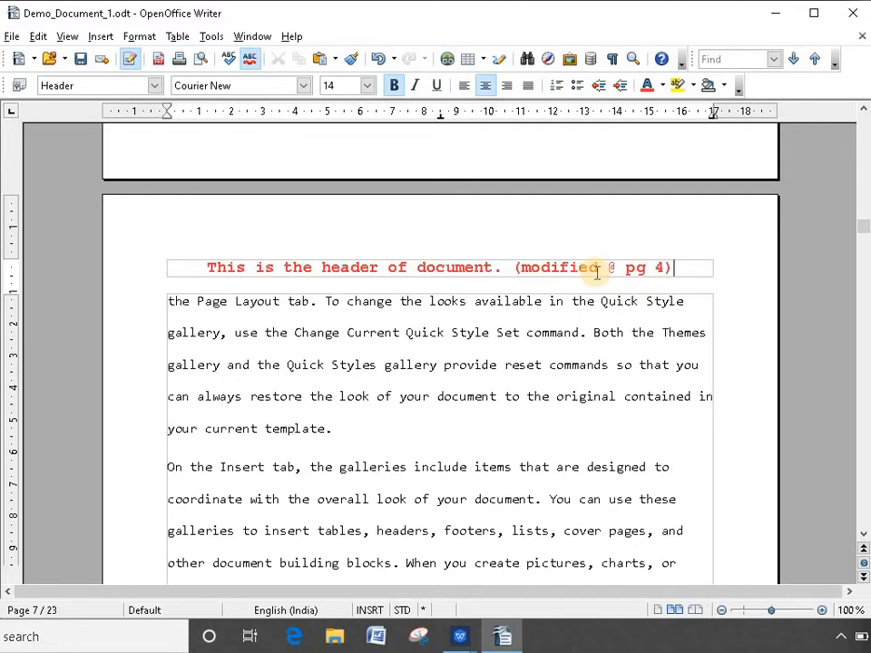
click(532, 358)
- Insert a footer for all page styles with the text "This if footer section."
scroll(533, 357, up, 5)
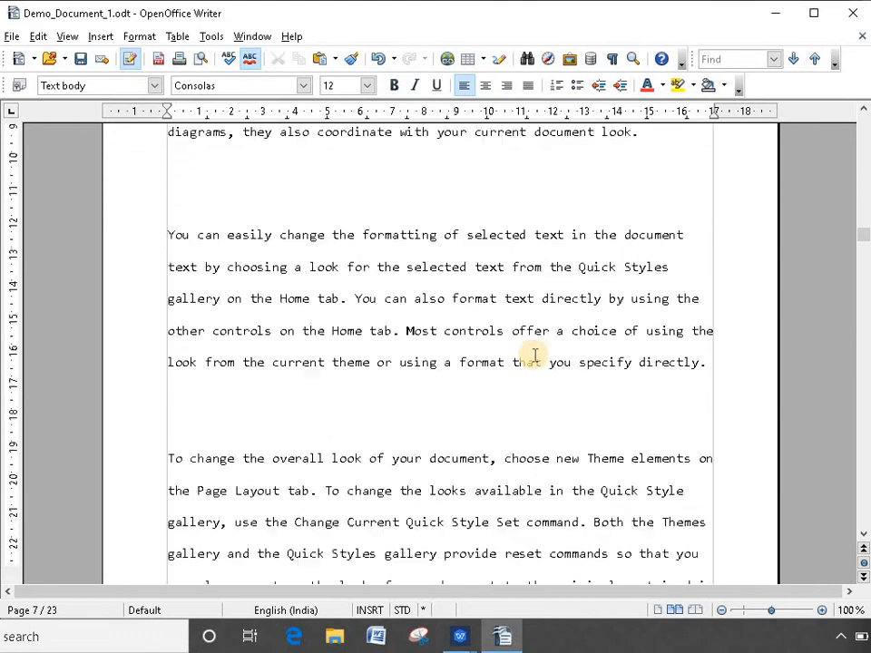
scroll(535, 356, down, 3)
scroll(535, 356, down, 3)
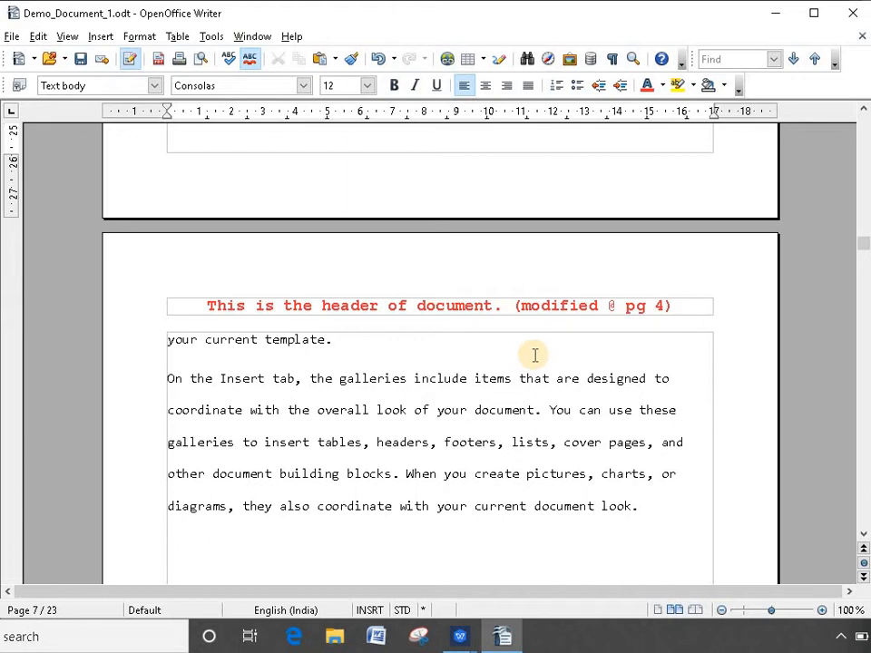
scroll(535, 355, down, 15)
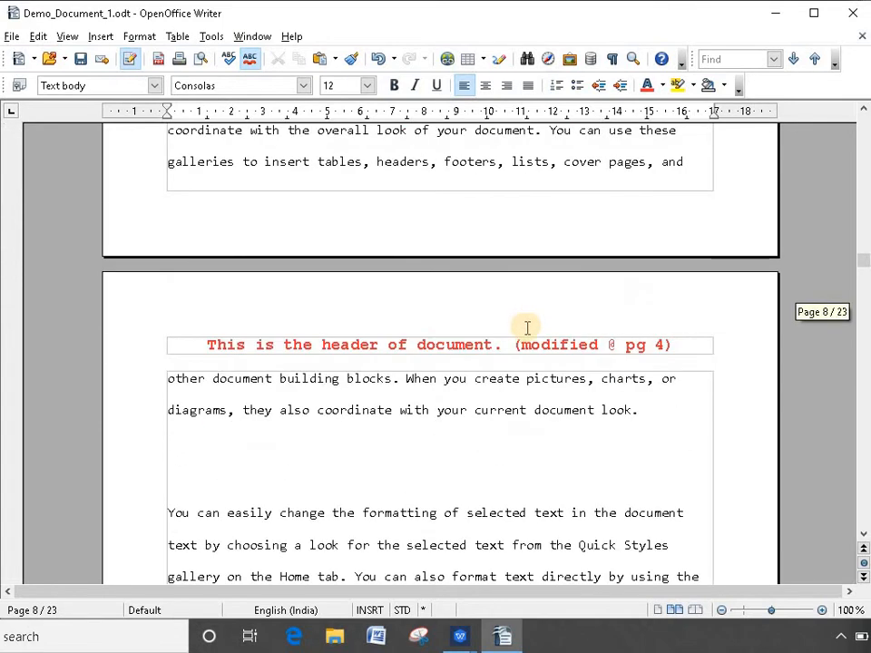
click(427, 381)
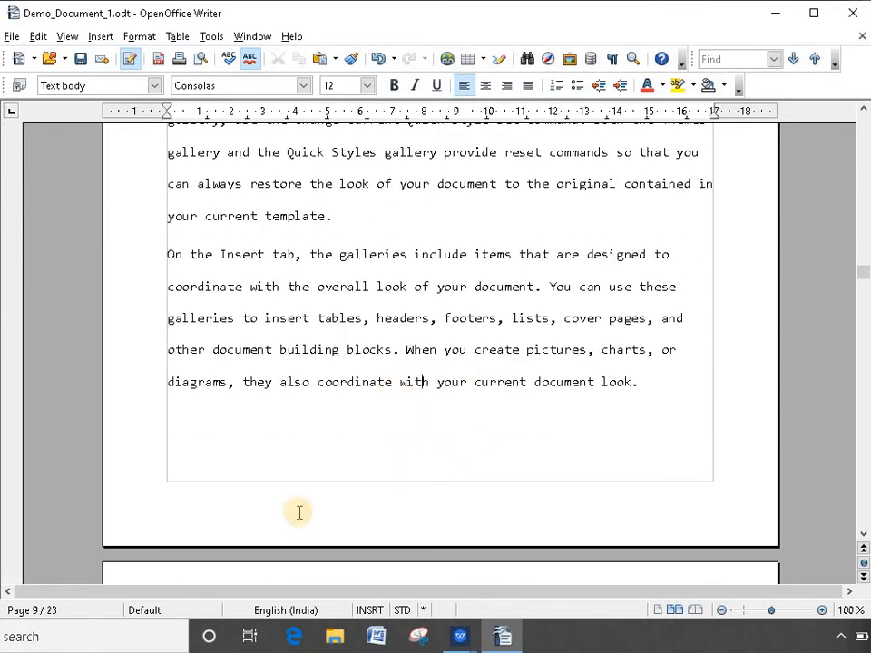
click(101, 38)
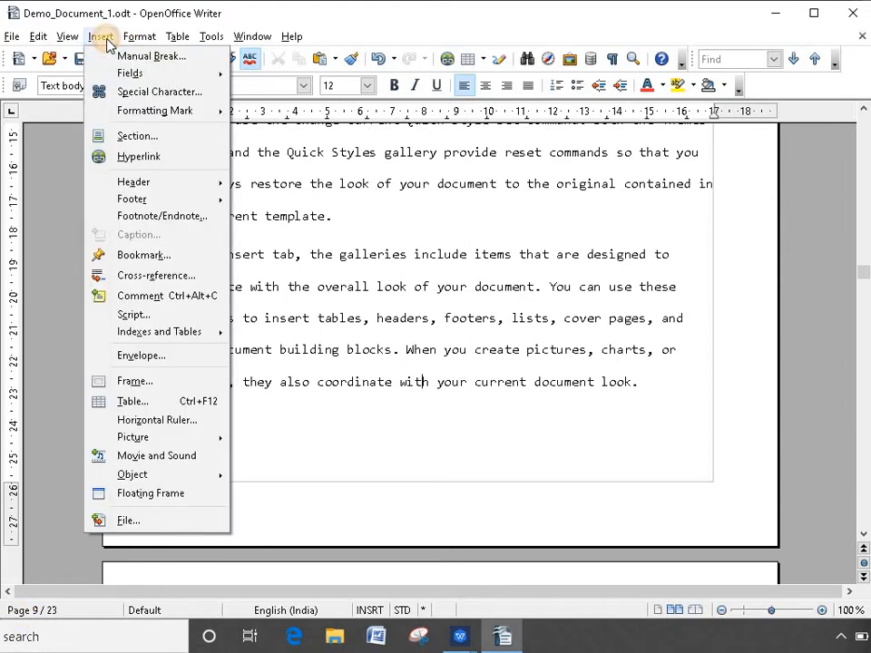
mouse_move(227, 200)
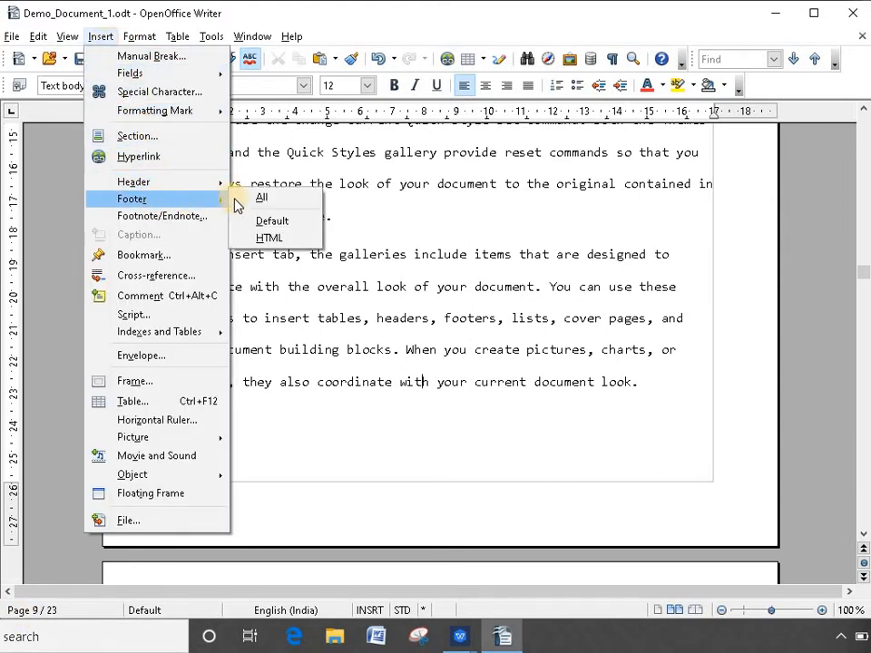
click(258, 196)
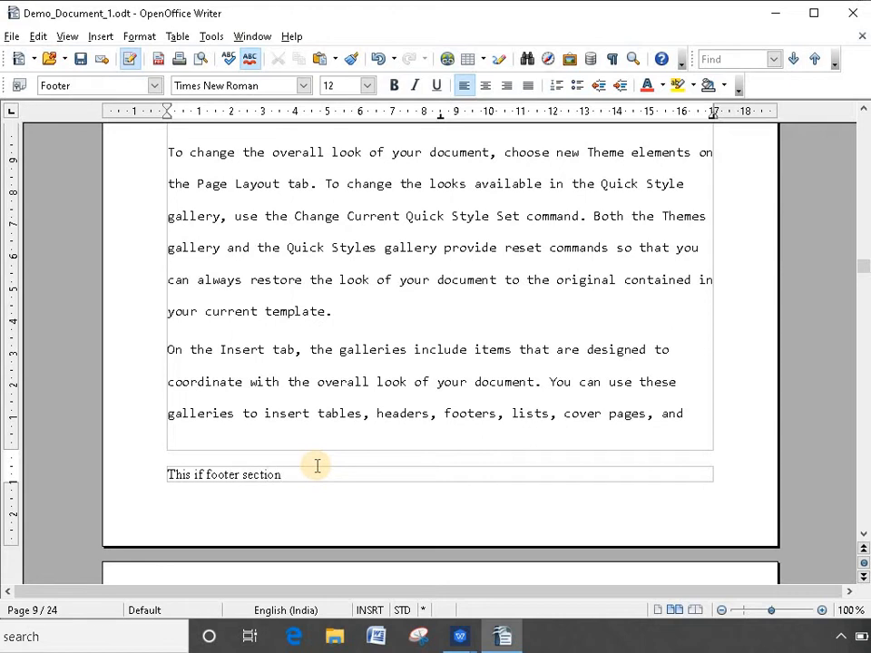
- Centre the footer text and format it in Comic Sans MS with a green font colour
triple_click(317, 466)
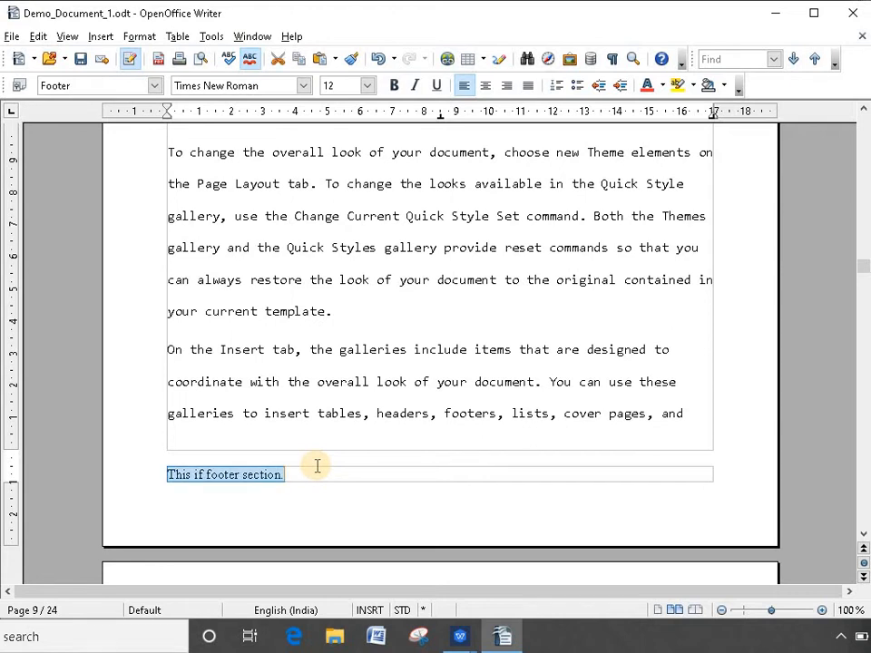
key(ctrl+e)
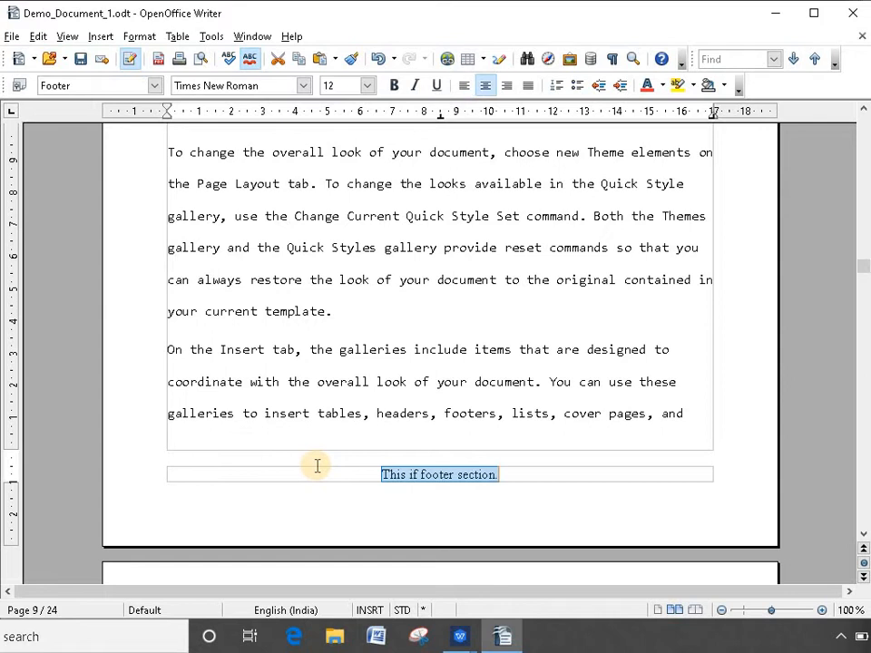
click(237, 85)
text(C)
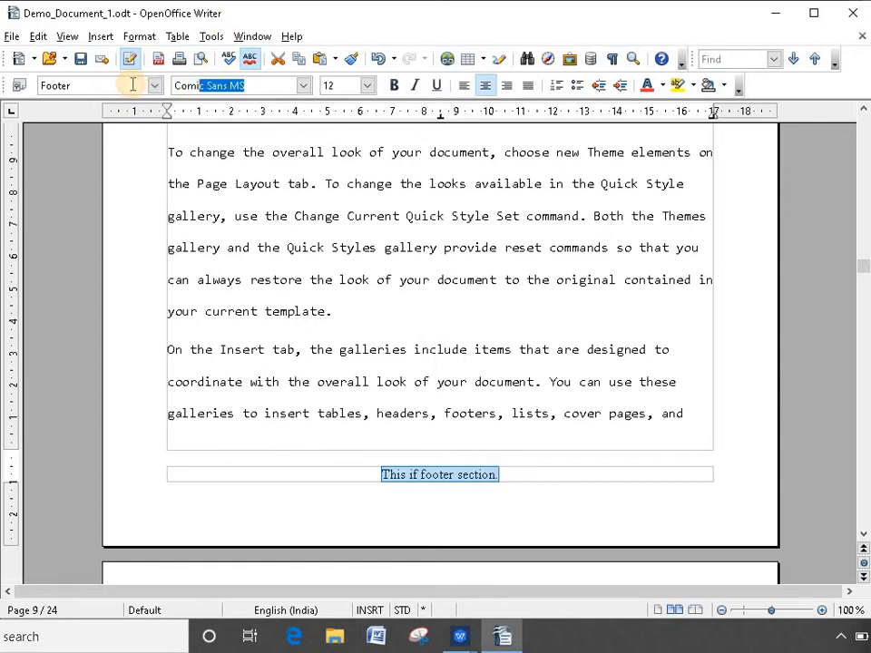
text(omi)
key(Return)
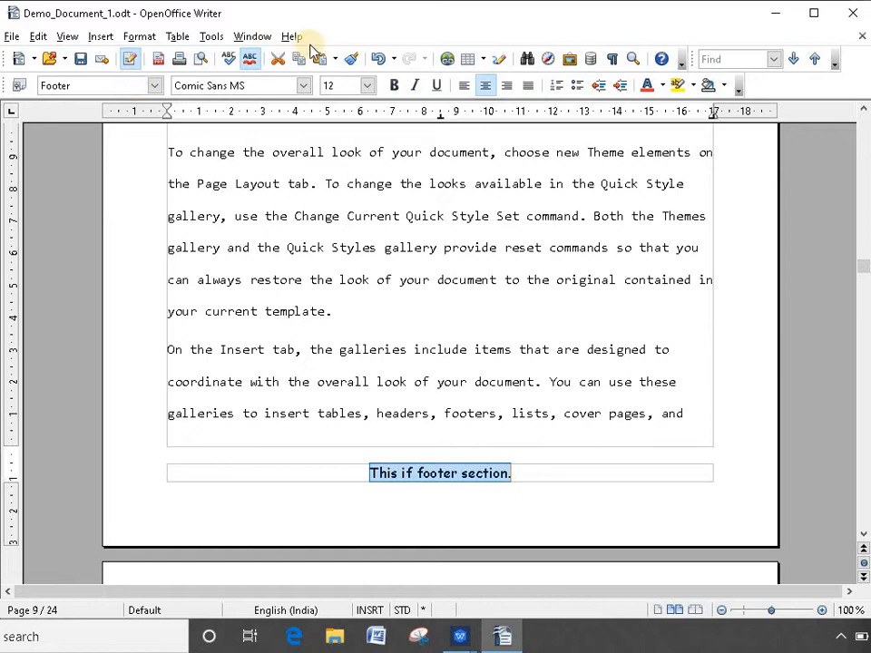
click(662, 85)
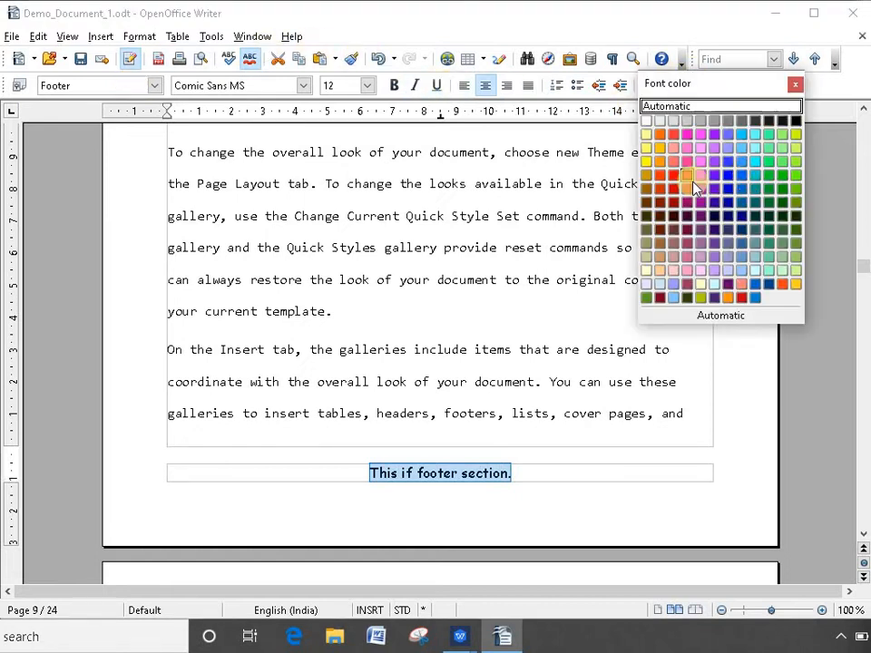
click(782, 192)
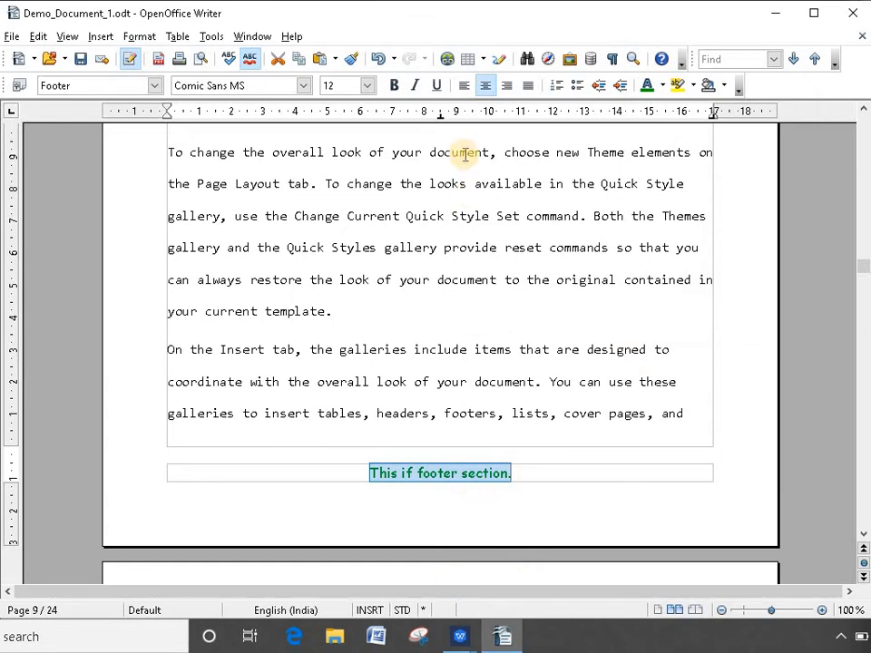
click(466, 444)
- Review the header and footer across the document's pages
scroll(466, 449, down, 10)
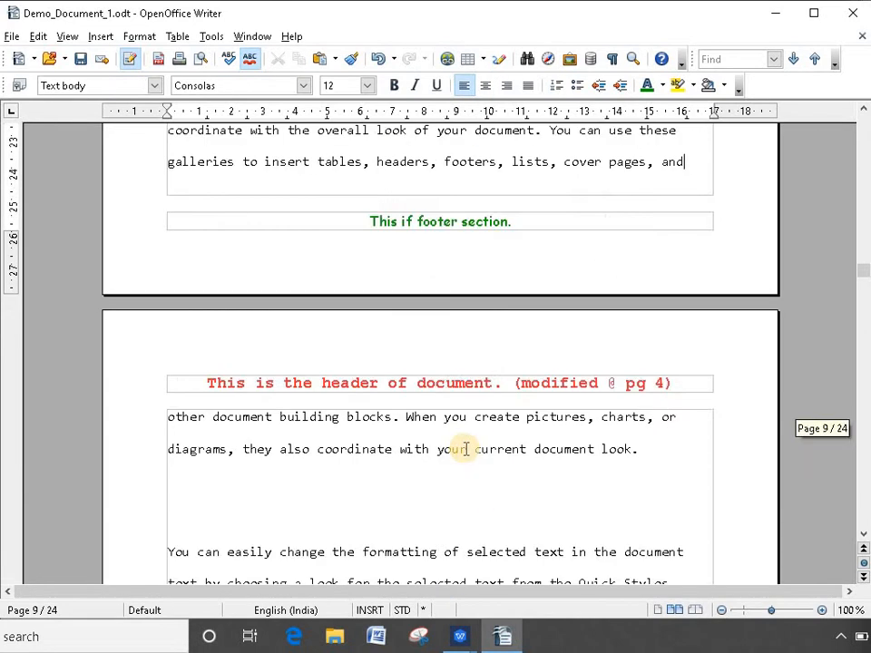
scroll(466, 449, down, 15)
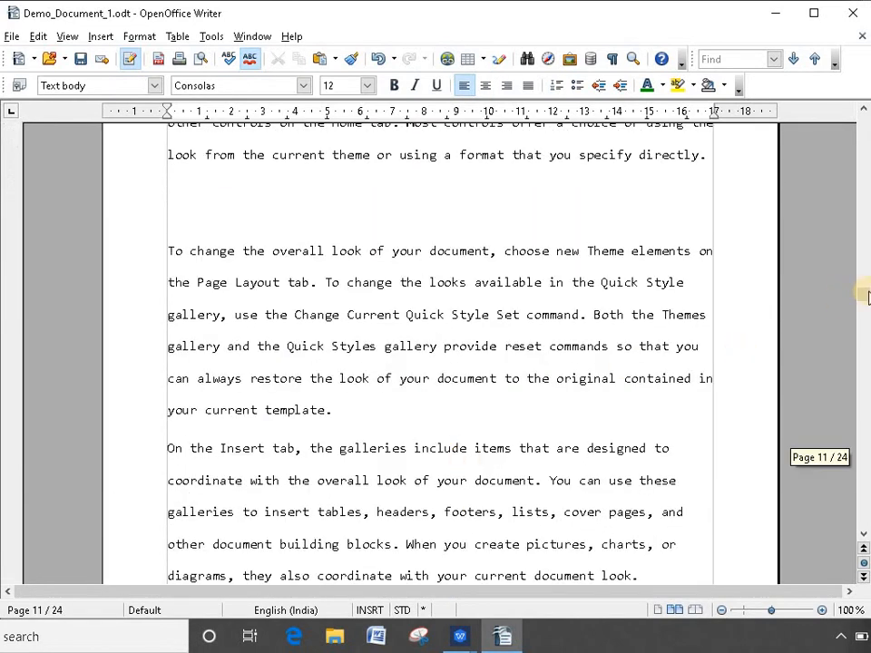
drag(861, 306, 409, 438)
scroll(460, 424, up, 10)
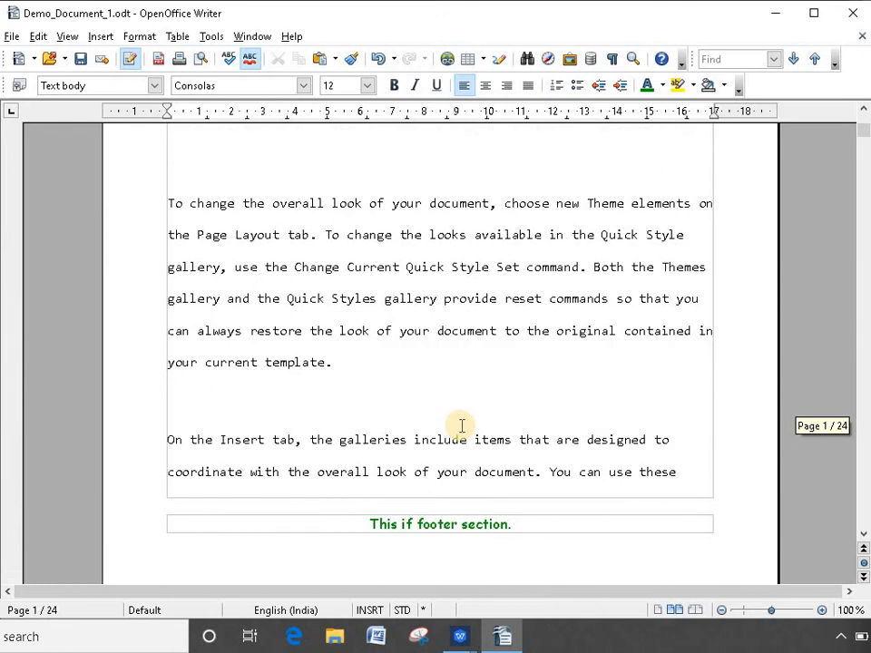
scroll(461, 424, up, 5)
scroll(461, 425, down, 14)
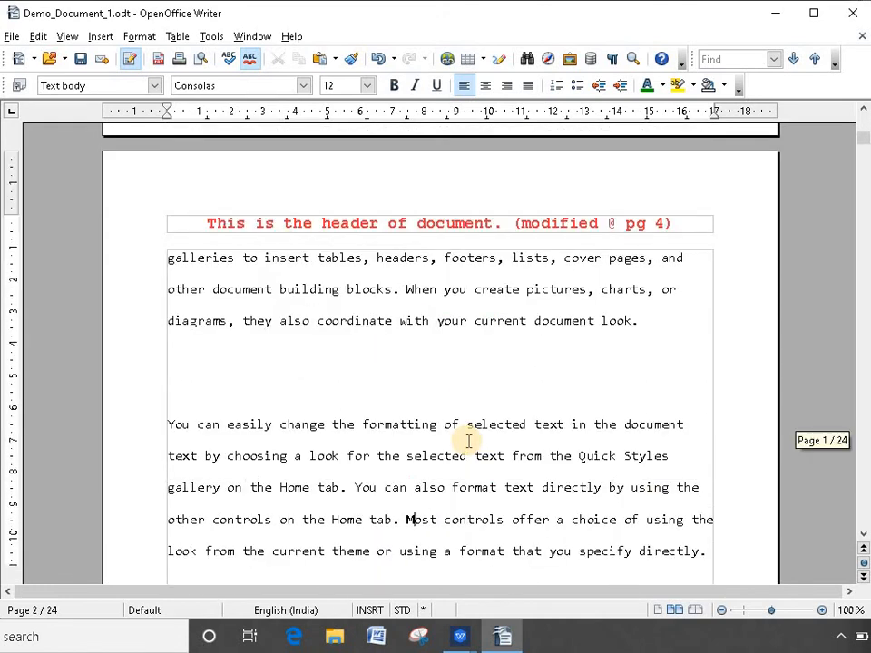
scroll(469, 441, down, 9)
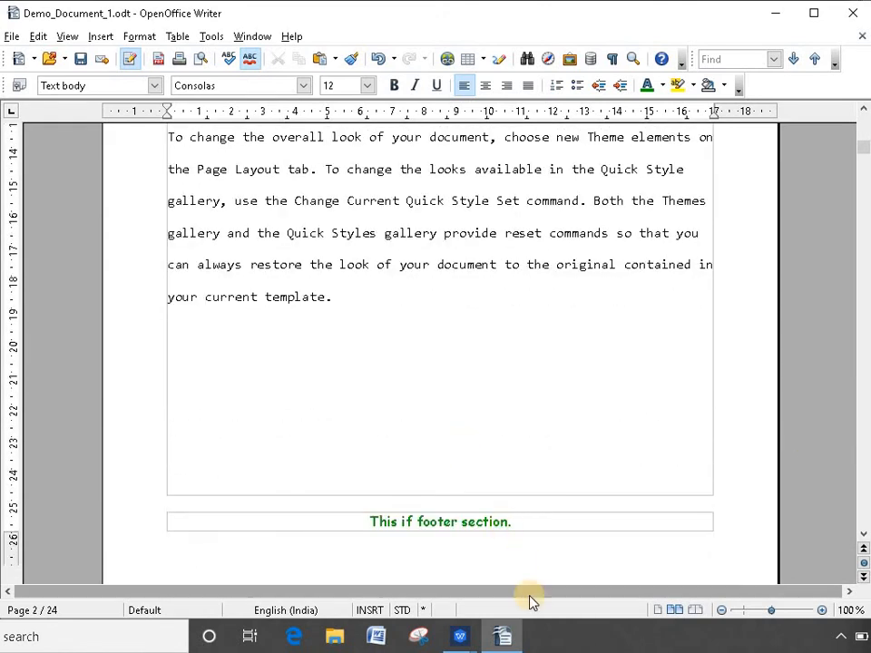
- Switch to the WPS Presentation slide show on headers, footers and page numbering
click(460, 634)
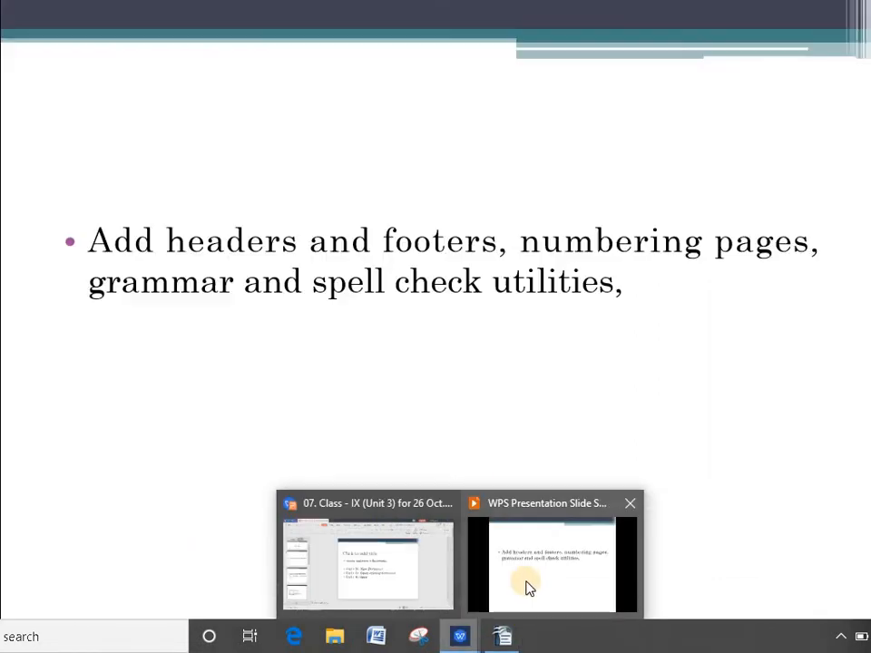
click(524, 585)
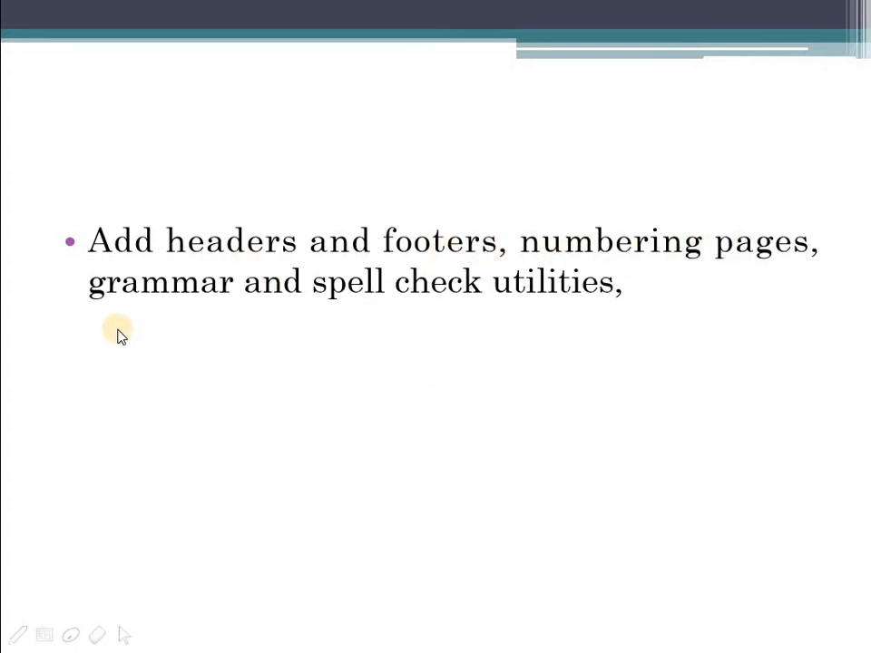
- Switch to the Demo_Document_1.odt document in OpenOffice Writer and return to the header on its first page
key(alt+Tab)
scroll(352, 314, up, 5)
scroll(350, 319, down, 3)
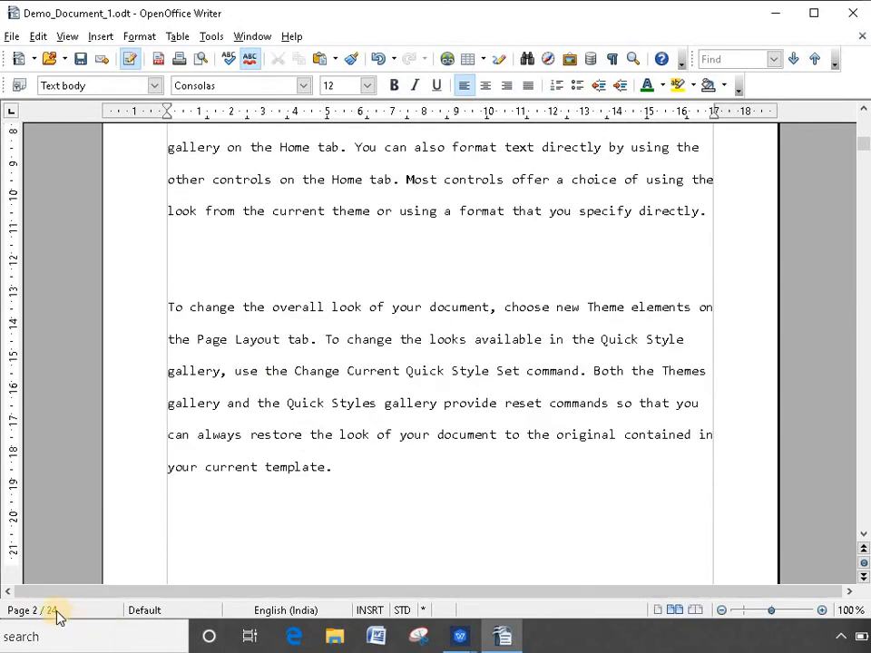
click(287, 338)
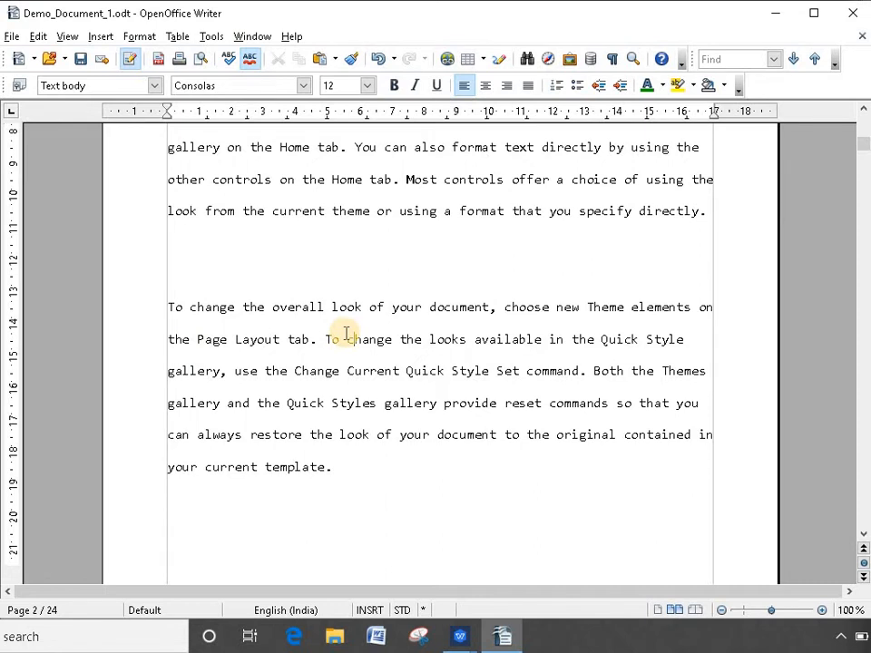
scroll(346, 334, up, 2)
scroll(345, 334, down, 5)
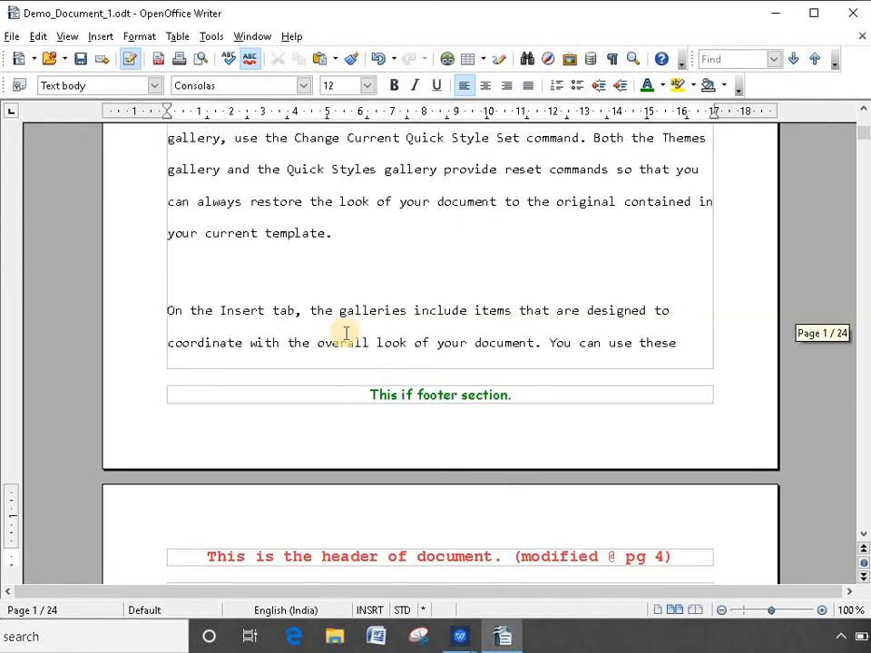
scroll(326, 345, up, 2)
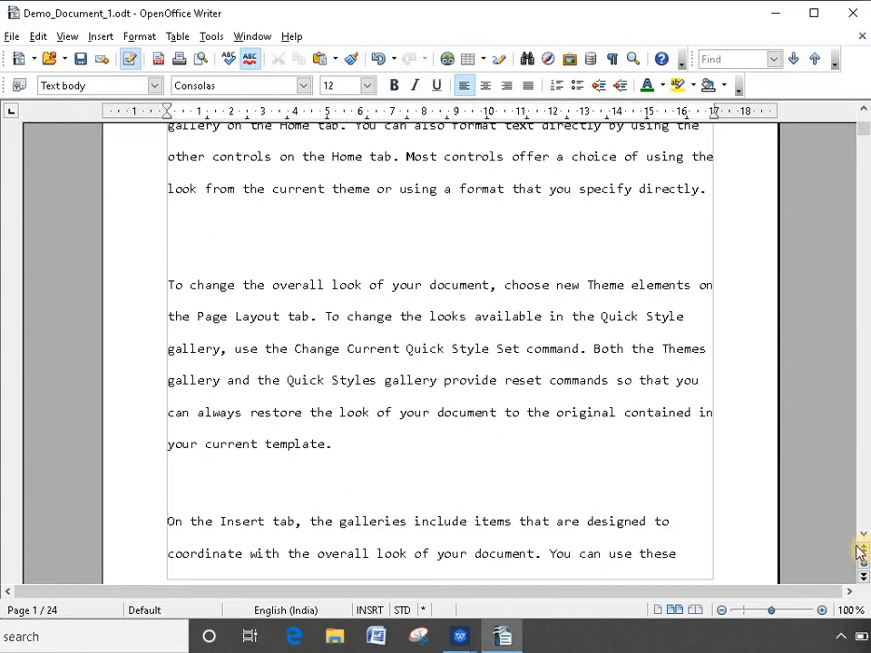
drag(862, 132, 857, 112)
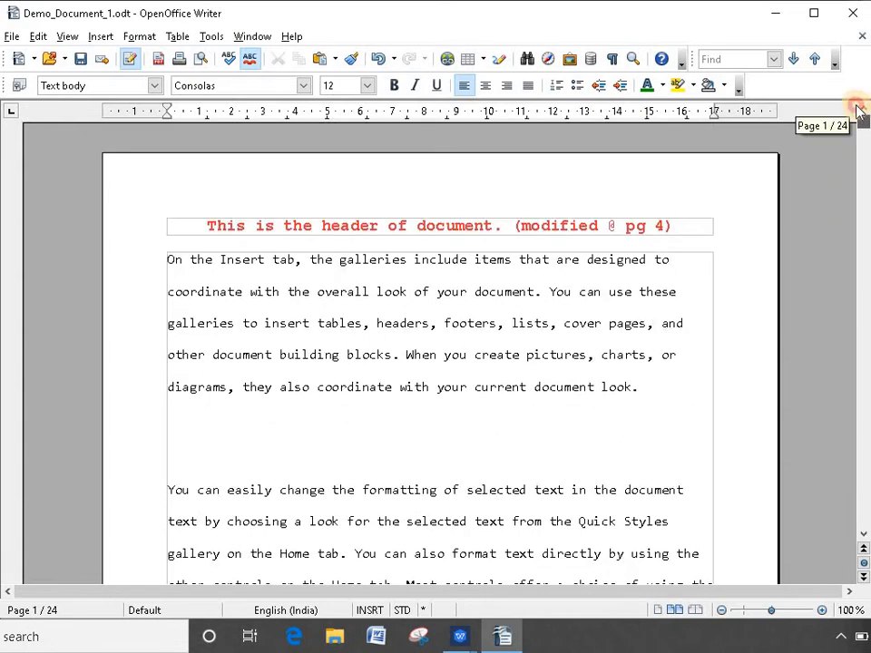
click(256, 223)
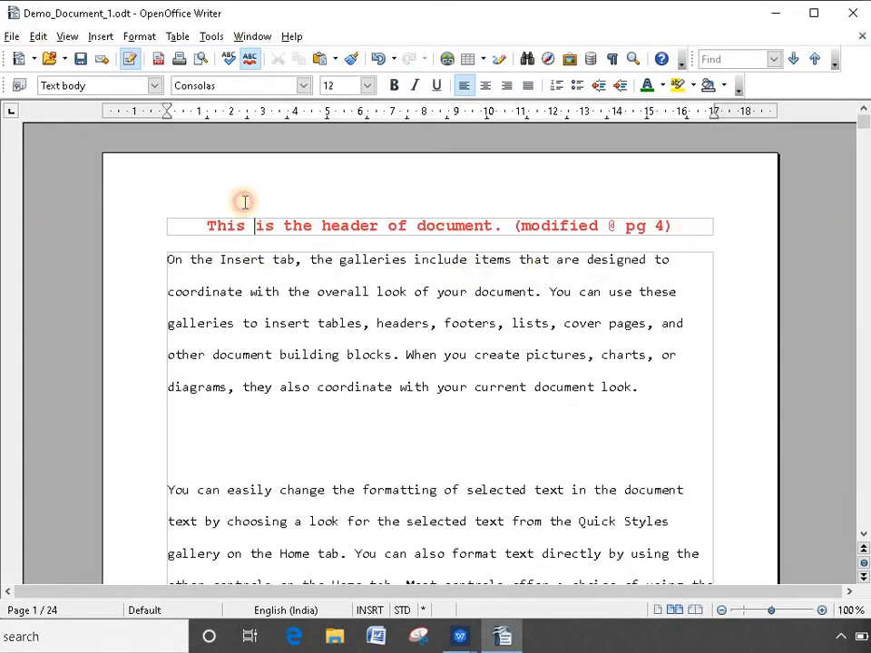
- Insert a page number field inside the word "they" in the first body paragraph of page 1
click(263, 370)
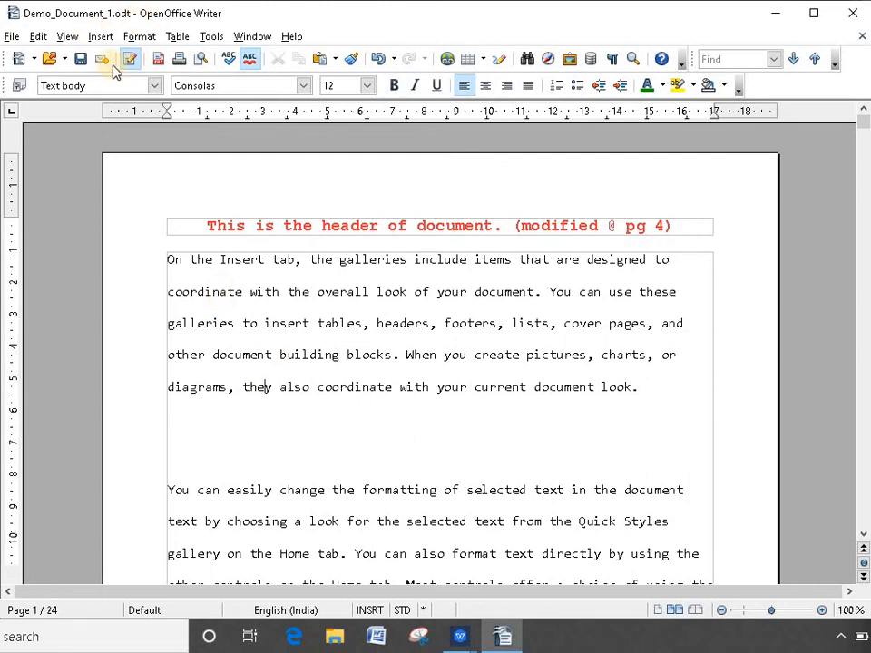
click(105, 37)
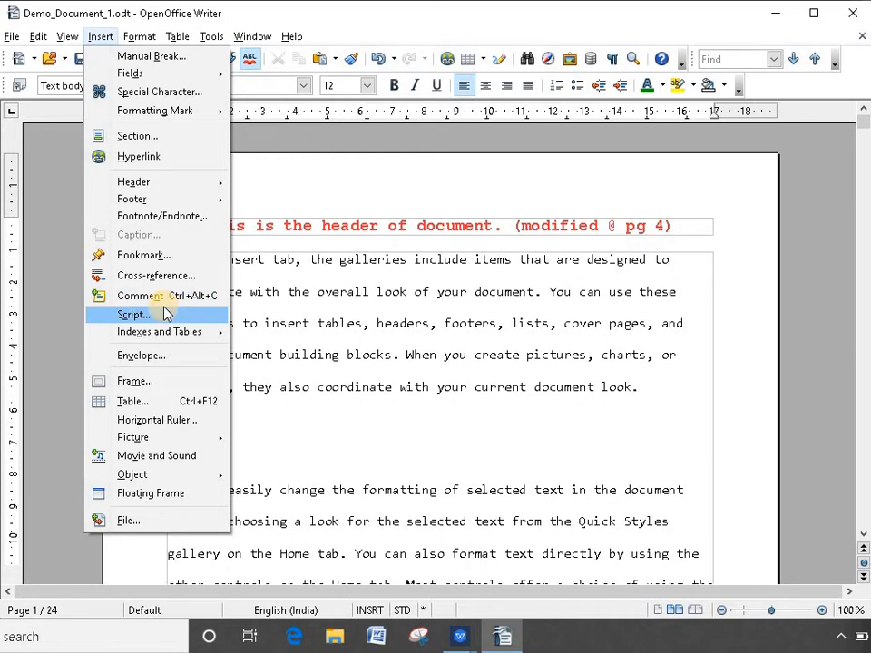
key(Escape)
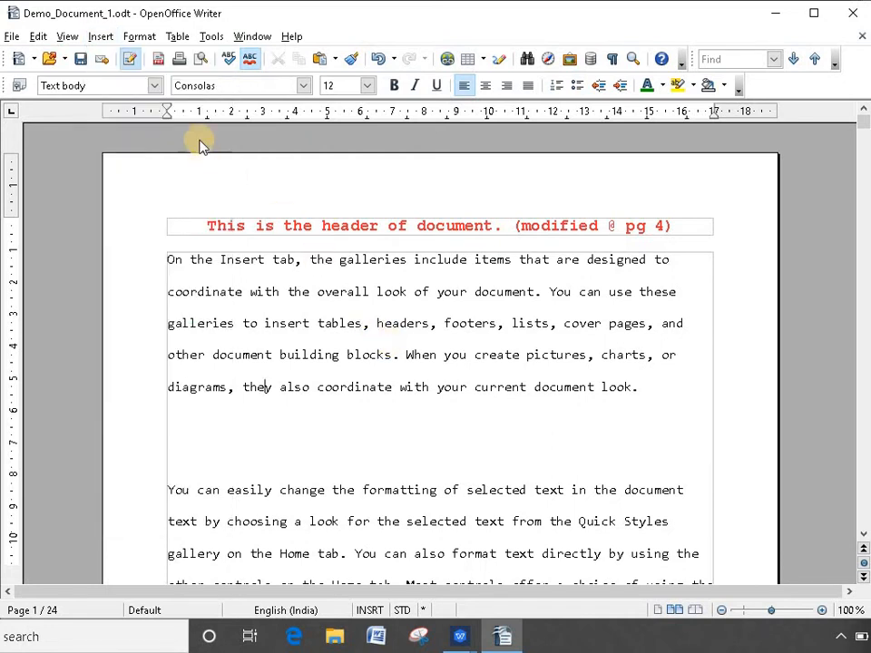
click(101, 36)
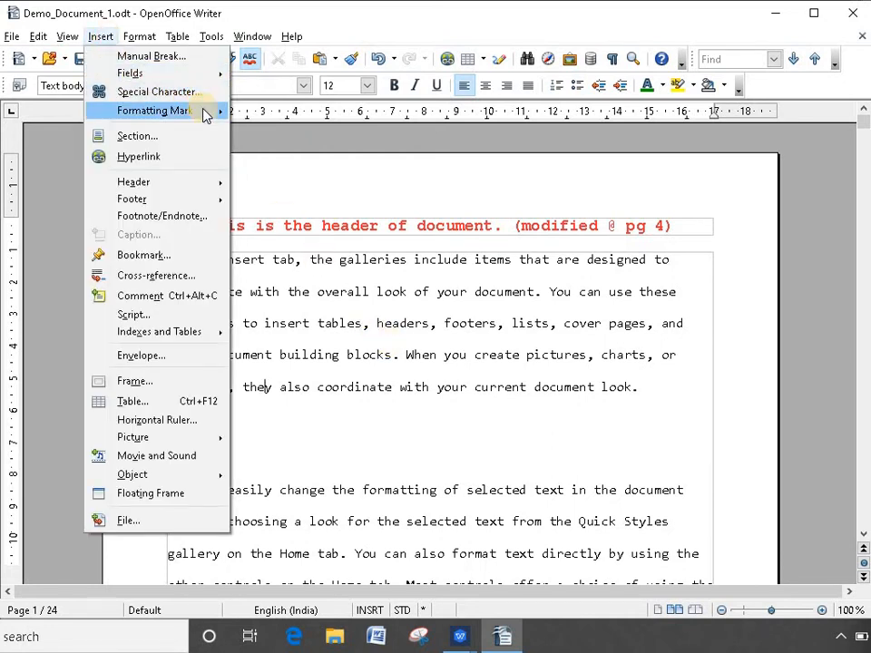
mouse_move(211, 78)
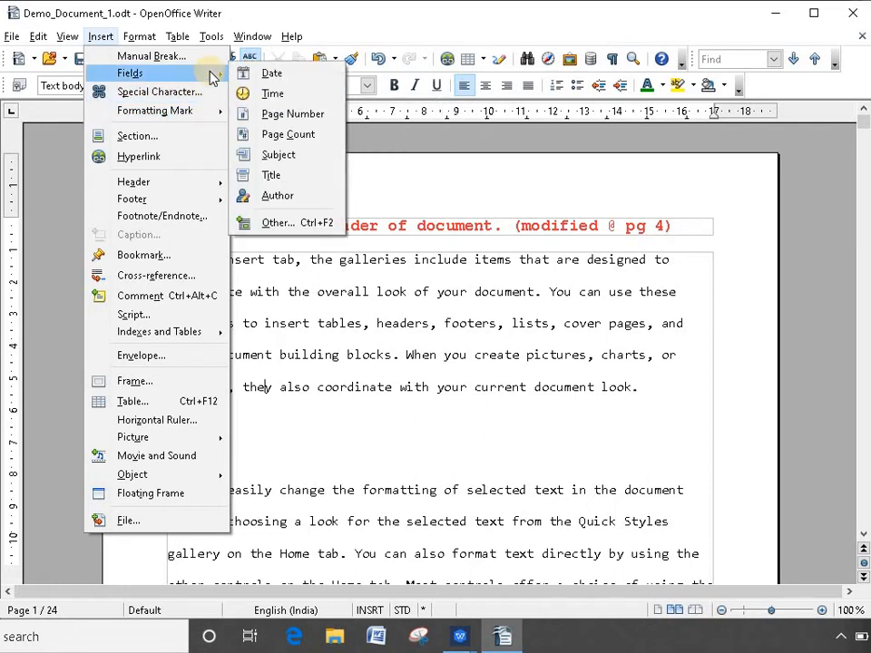
click(304, 116)
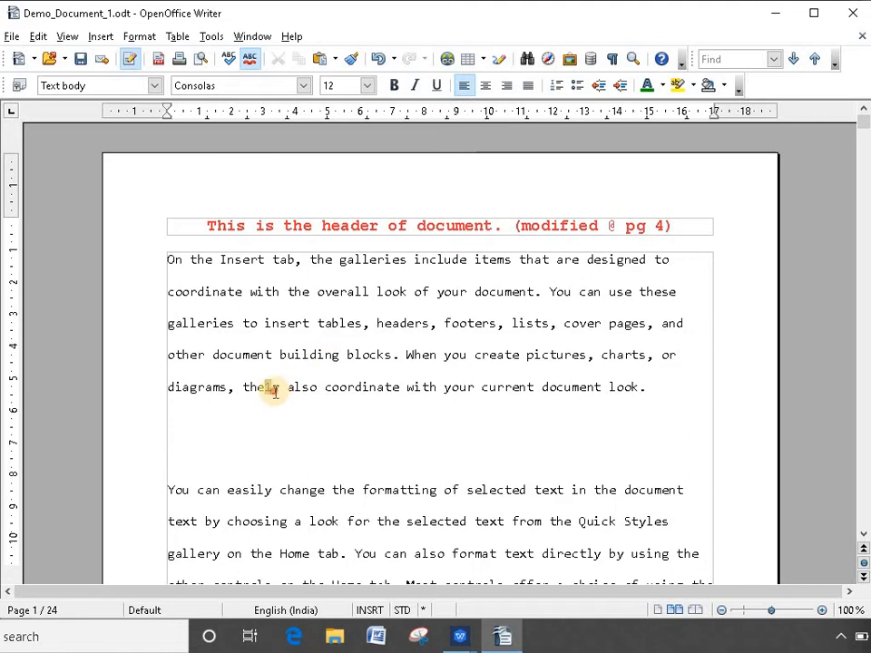
- Insert a page number field at the end of the footer text on page 1
scroll(280, 398, down, 15)
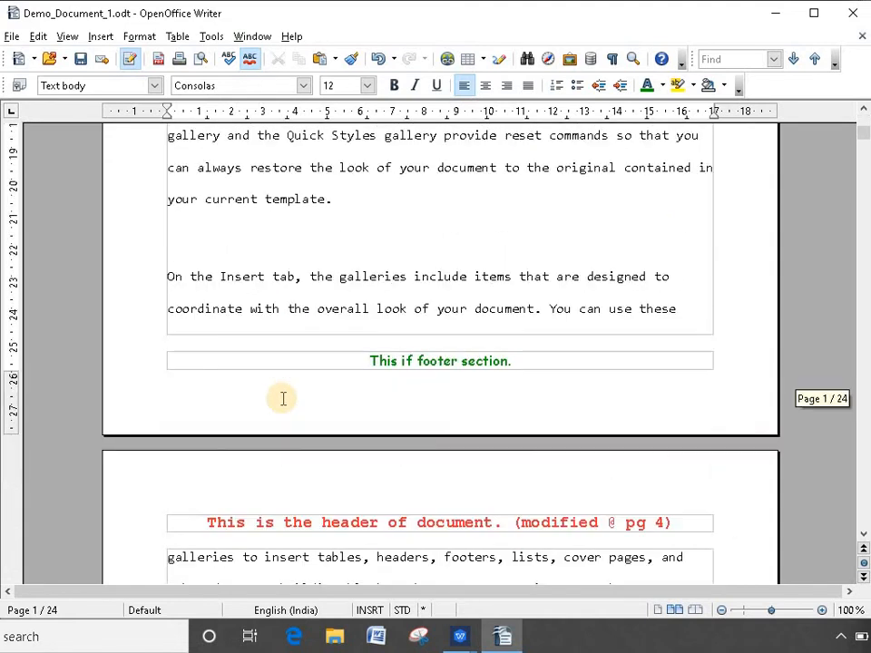
scroll(283, 398, down, 6)
scroll(304, 396, up, 3)
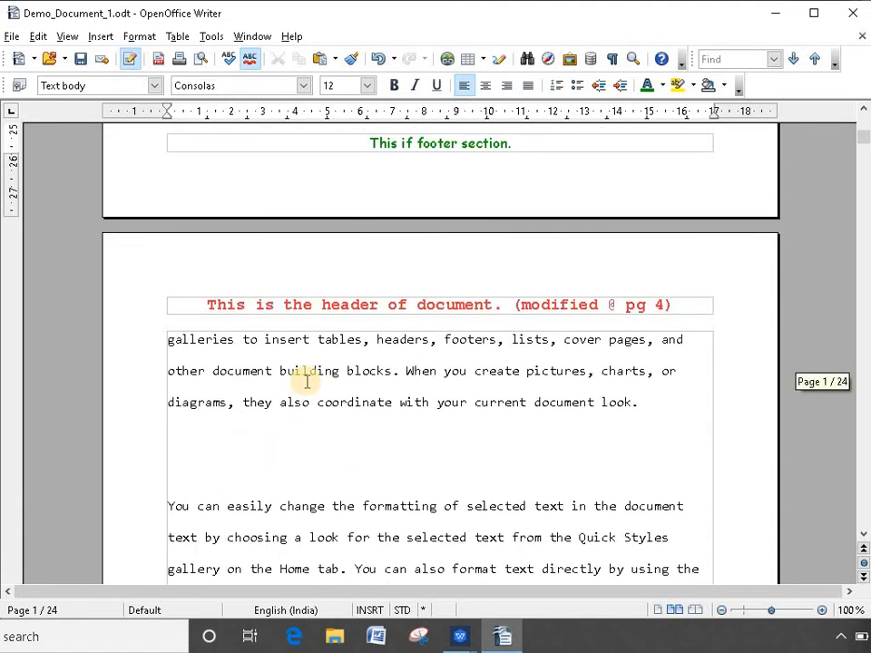
scroll(306, 382, down, 10)
click(561, 400)
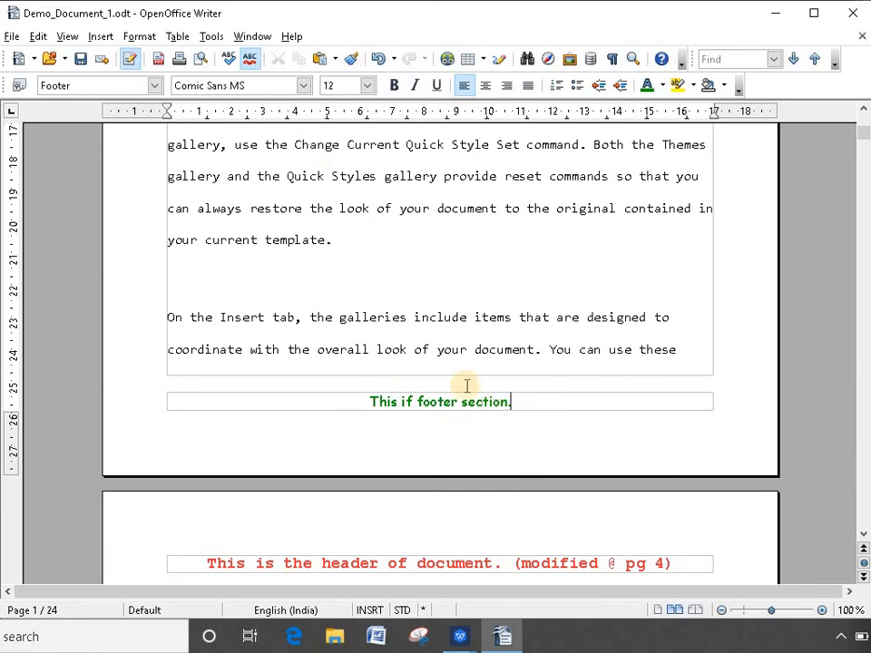
click(100, 39)
mouse_move(167, 75)
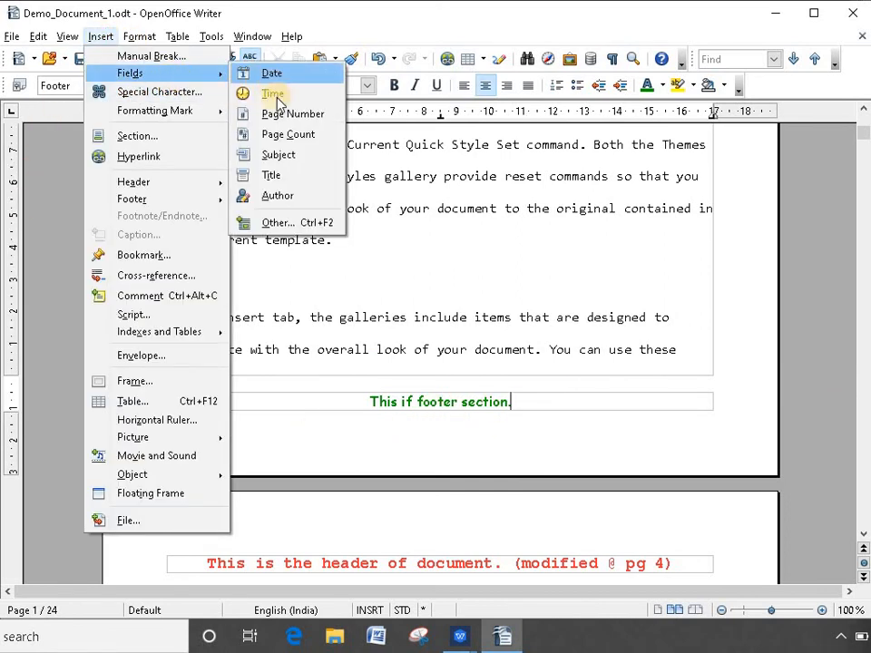
click(287, 113)
- Use two tab stops before the page number in page 3's footer to separate the footer text and number to opposite margins
scroll(403, 350, down, 8)
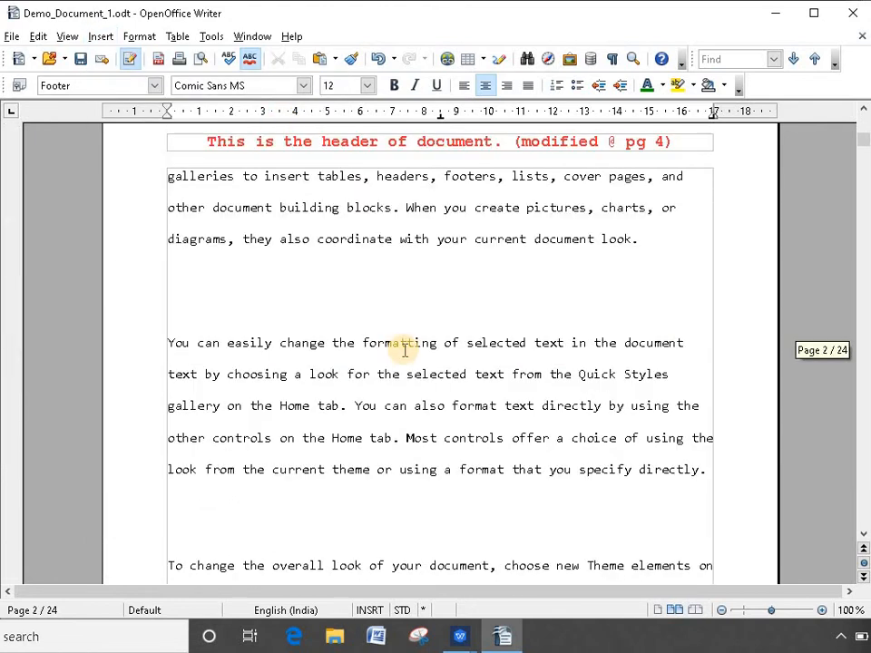
scroll(404, 350, down, 8)
scroll(405, 350, down, 15)
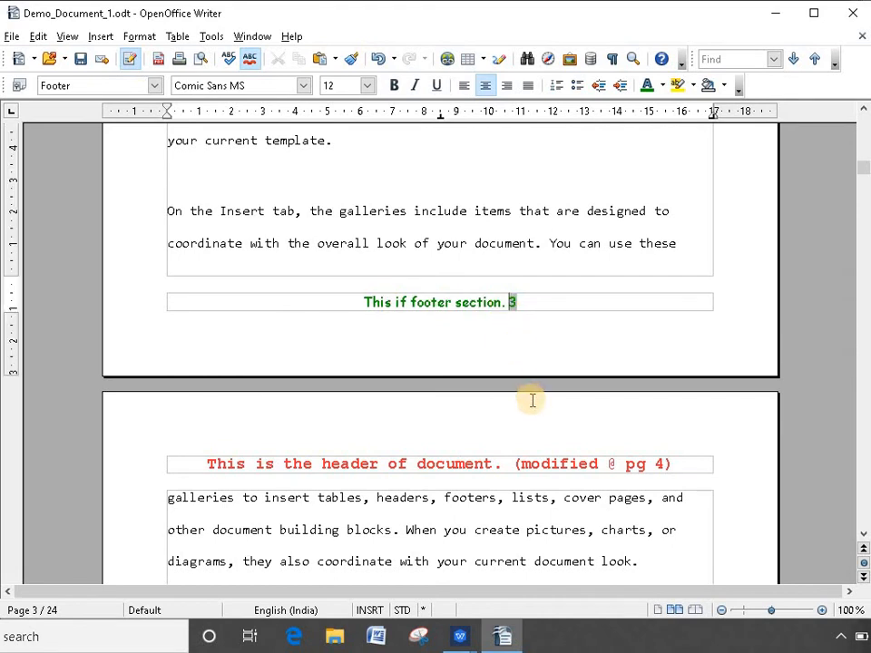
key(Tab)
key(Tab)
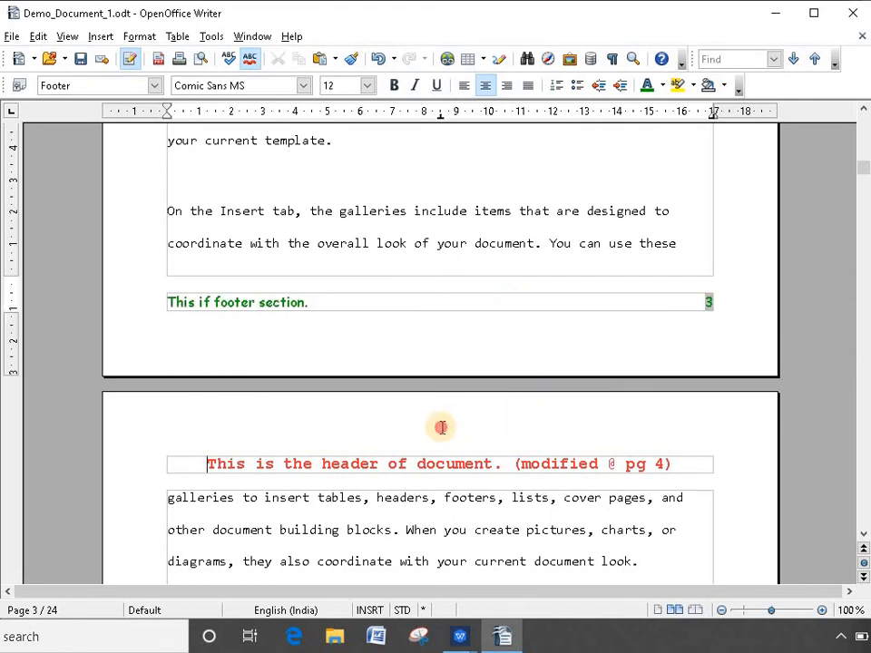
- Review the footer page numbering on the following pages through to the last page of the document
scroll(441, 427, down, 15)
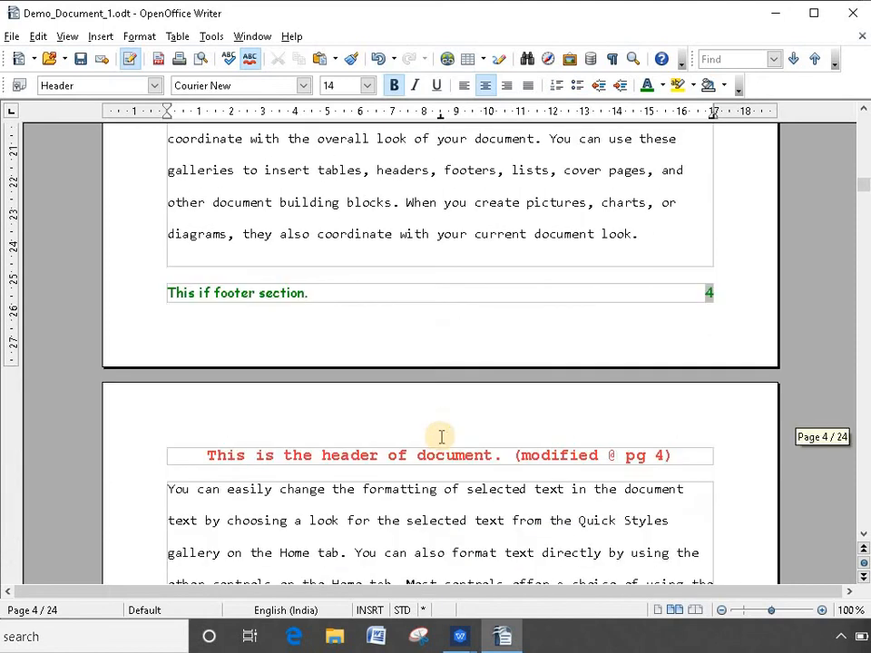
click(577, 550)
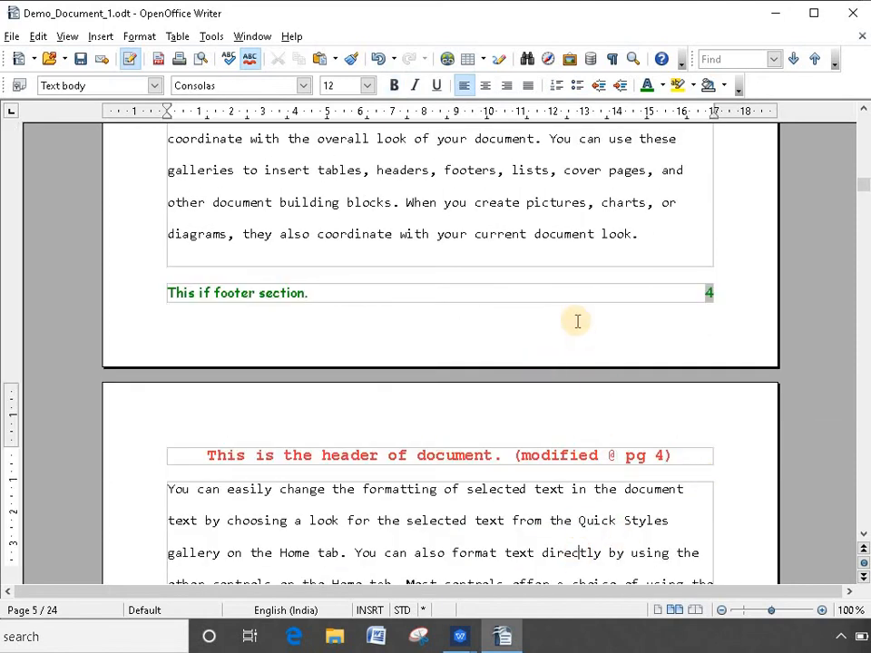
double_click(524, 229)
scroll(655, 362, down, 5)
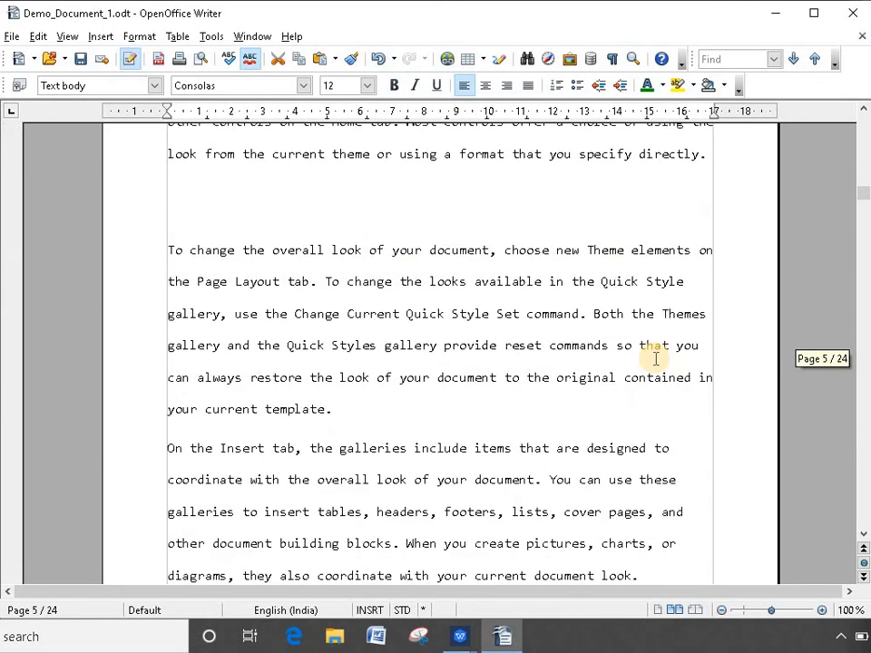
scroll(655, 359, up, 5)
scroll(656, 356, down, 13)
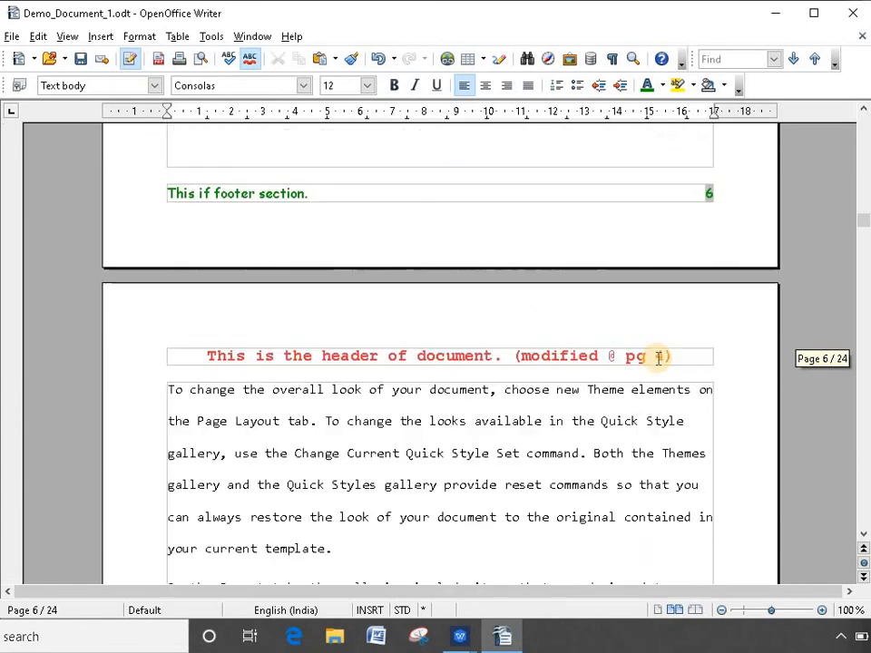
scroll(658, 358, down, 5)
drag(855, 282, 855, 529)
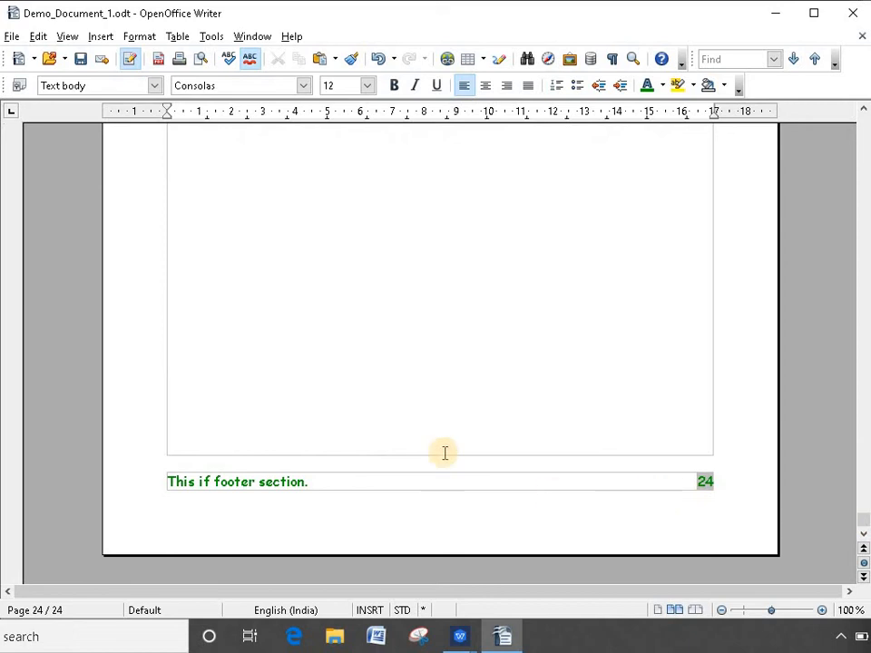
click(422, 330)
scroll(410, 364, down, 5)
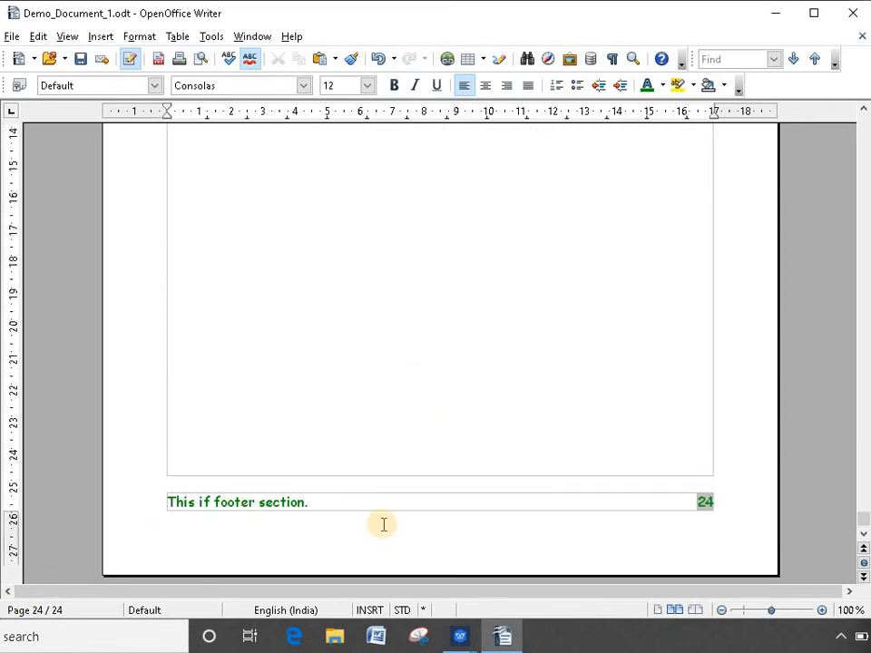
double_click(705, 504)
click(577, 396)
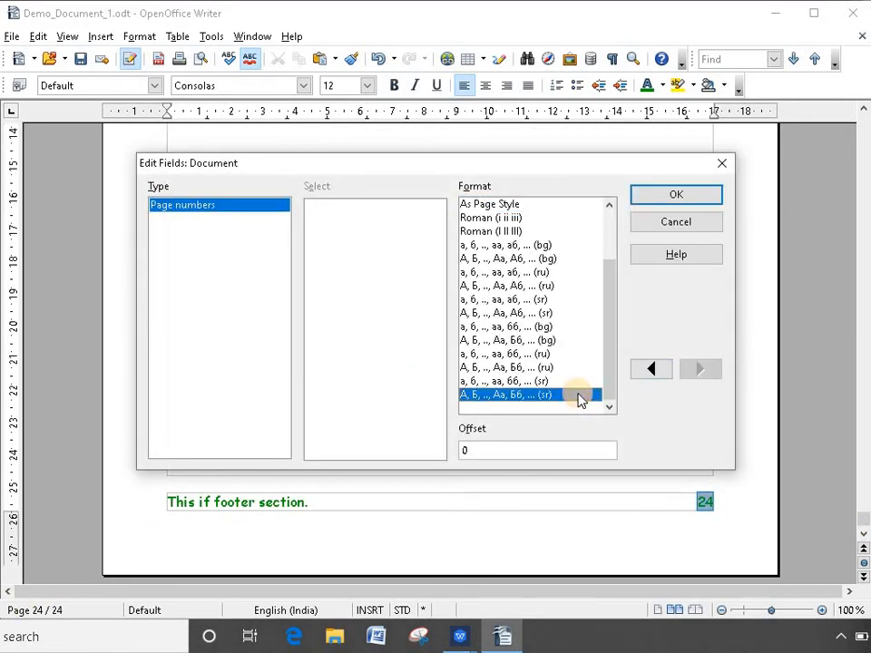
click(699, 224)
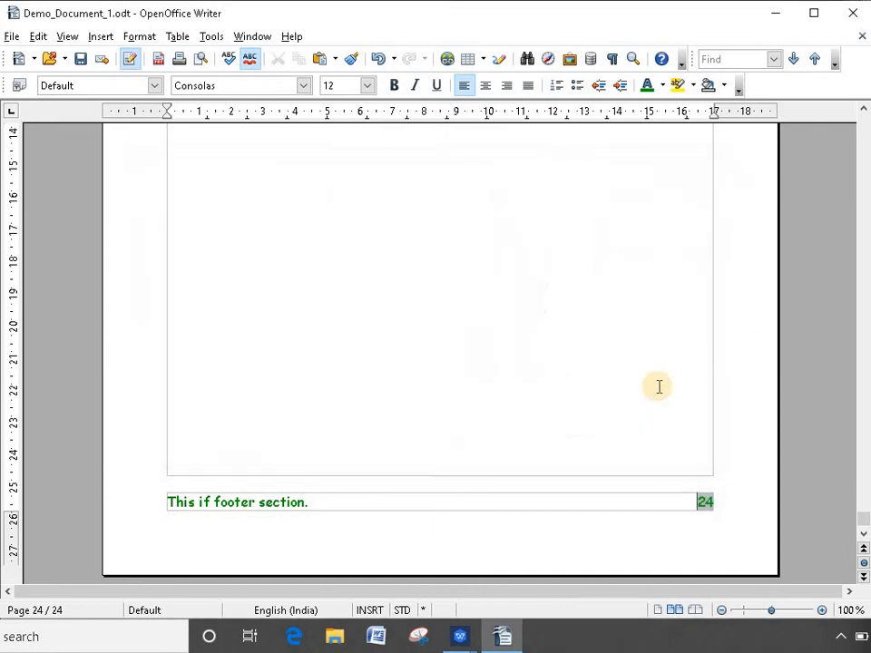
- Change the format of the footer's page number field on the last page to Roman (i ii iii)
double_click(705, 501)
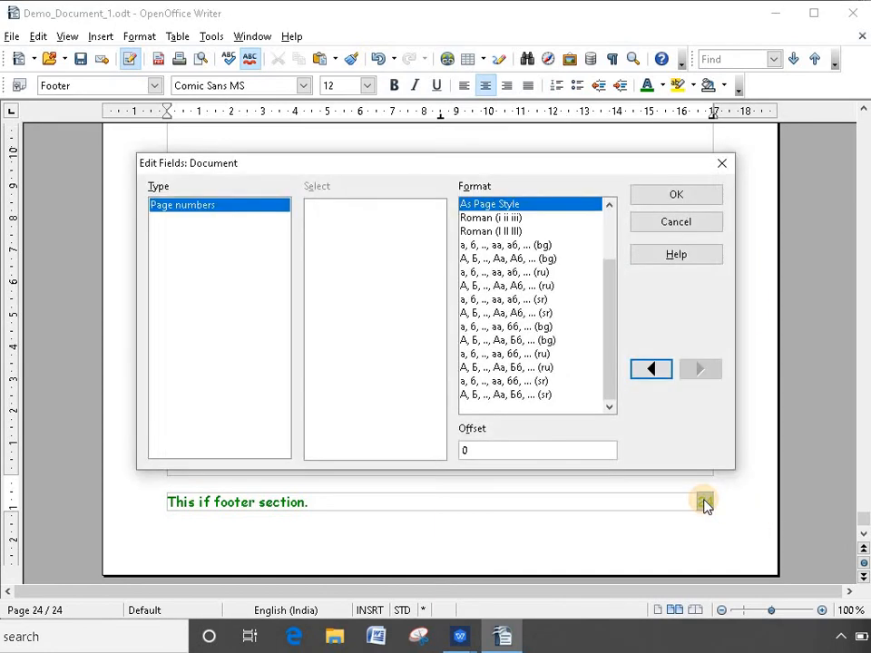
click(499, 219)
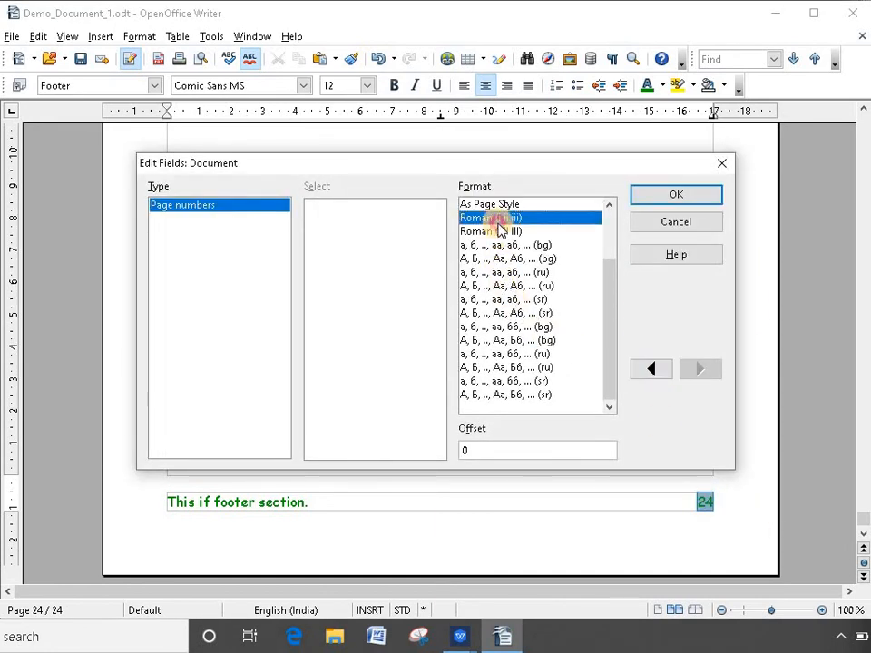
click(678, 196)
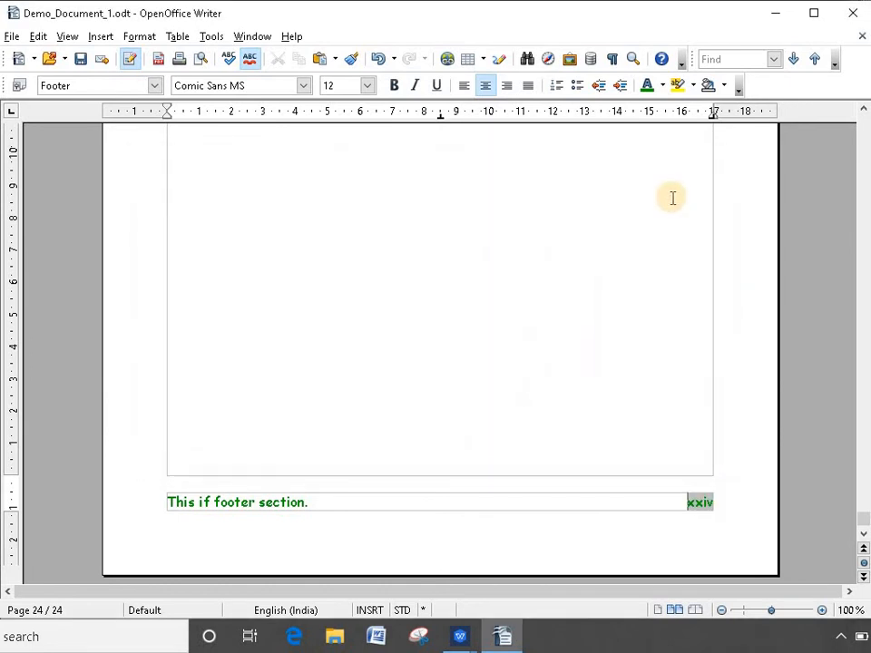
- Set the footer's page number field format to As Page Style
double_click(692, 503)
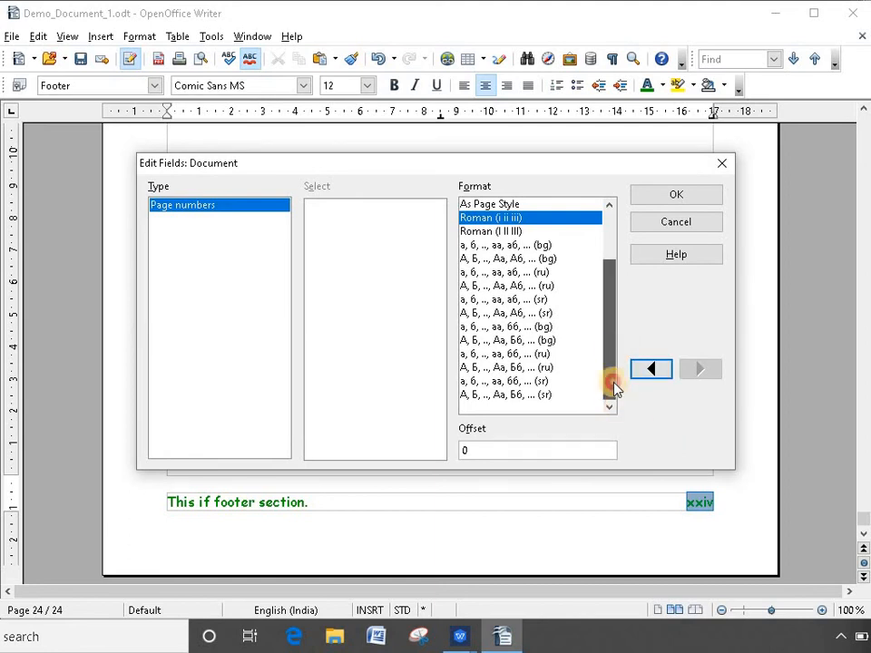
click(600, 231)
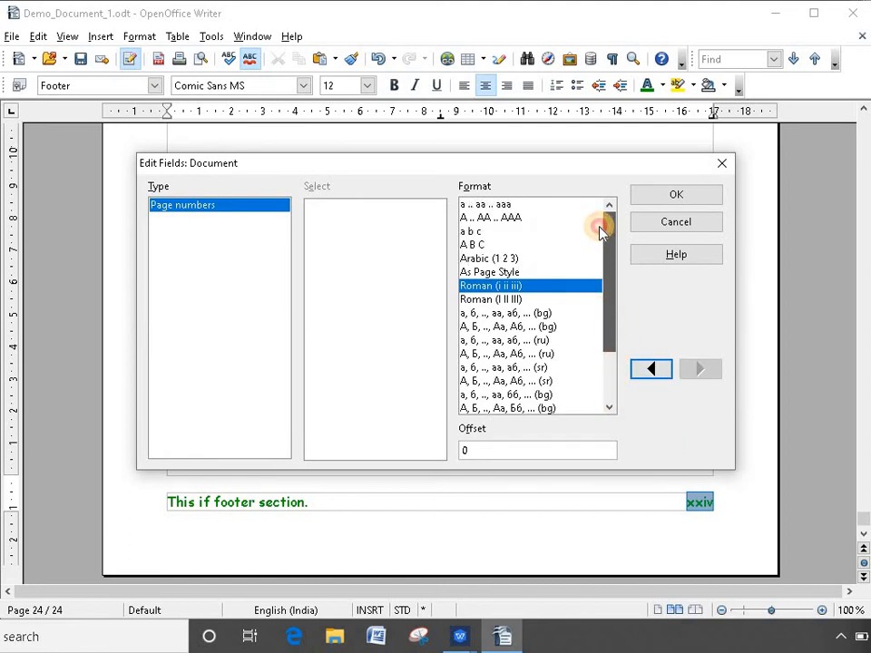
click(499, 274)
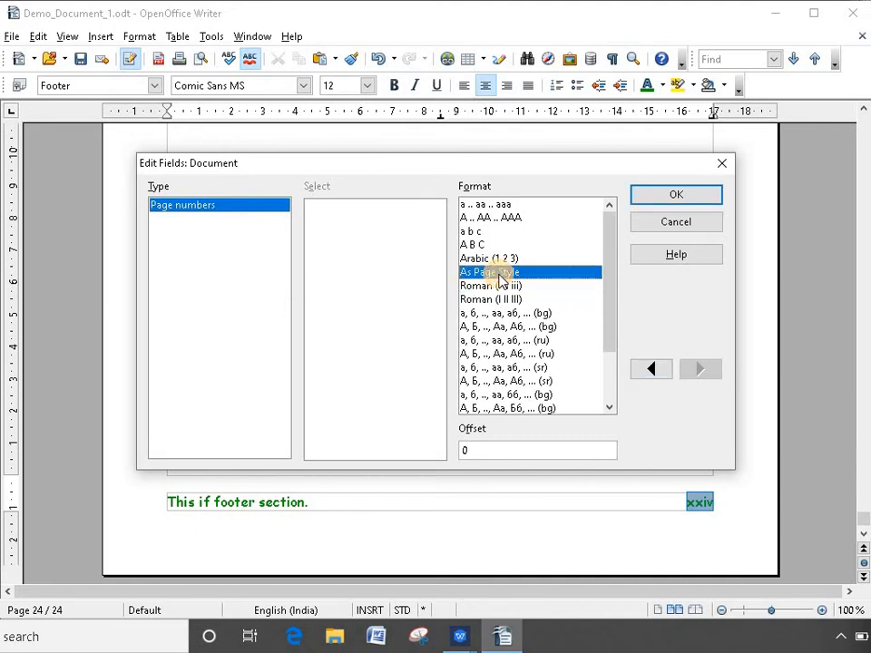
click(676, 194)
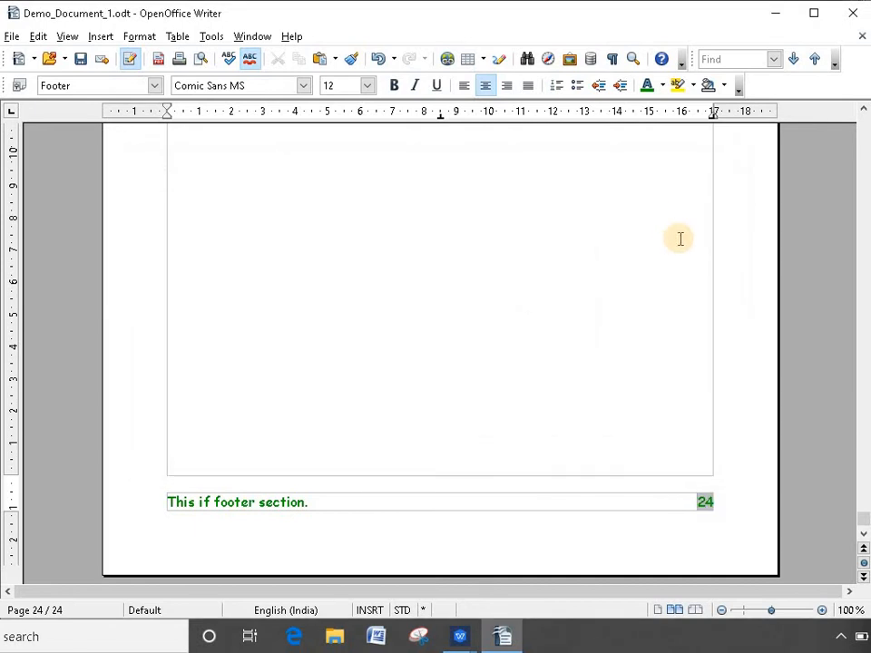
- Set the last page's footer page number format to the lowercase Cyrillic "а, б, .., аа, бб, ... (sr)" and review the preceding pages
double_click(703, 499)
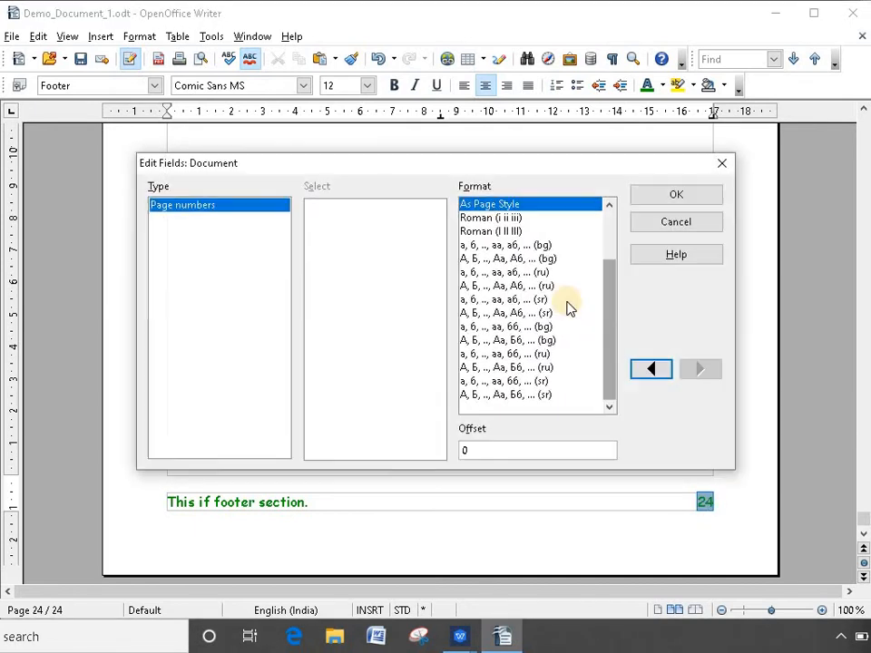
double_click(507, 381)
scroll(677, 476, up, 5)
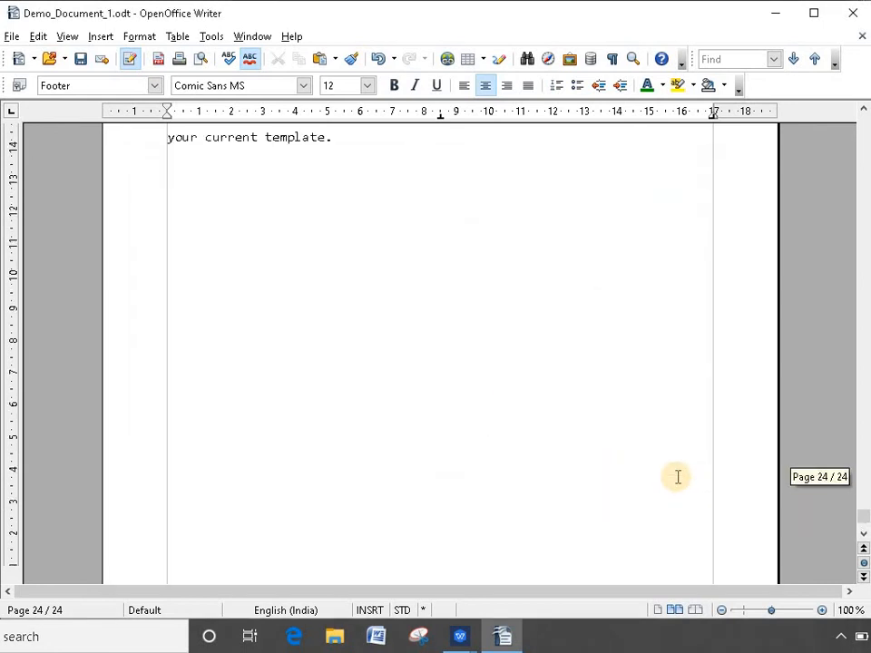
scroll(677, 476, up, 15)
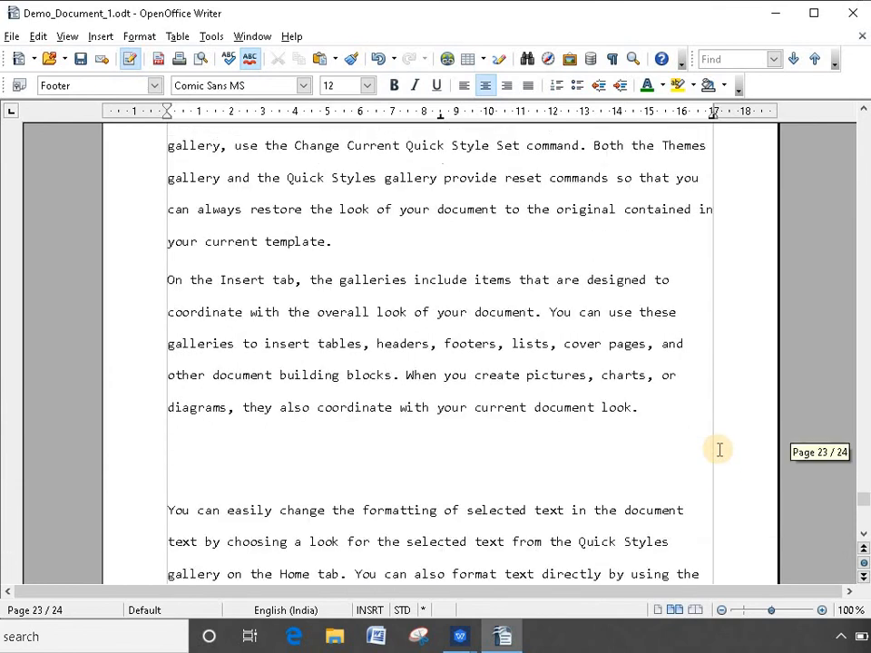
scroll(717, 449, up, 12)
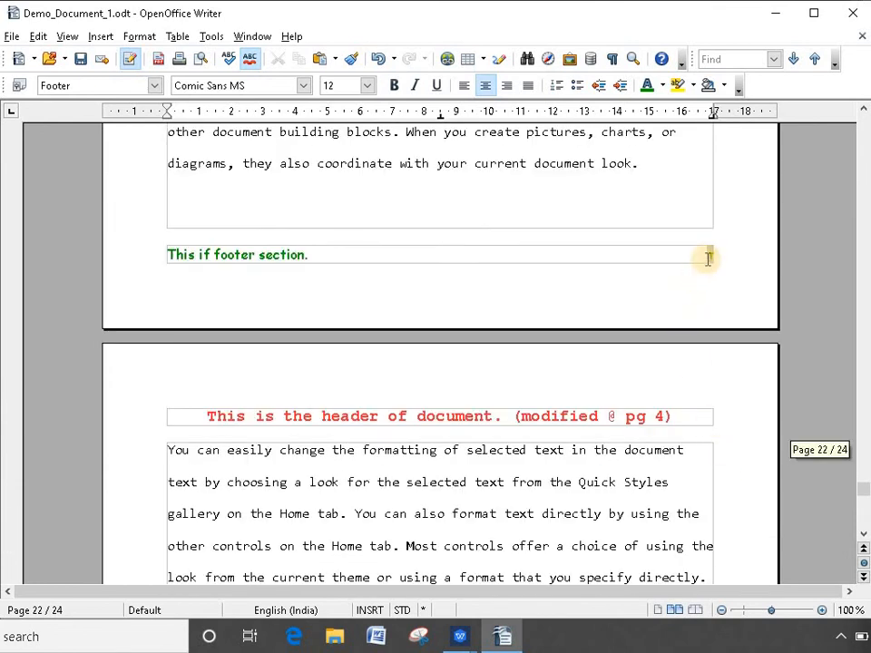
- Change the footer page number format on page 22 to "А, Б, .., Аа, Бб, ... (bg)" and check the next page's footer
click(711, 254)
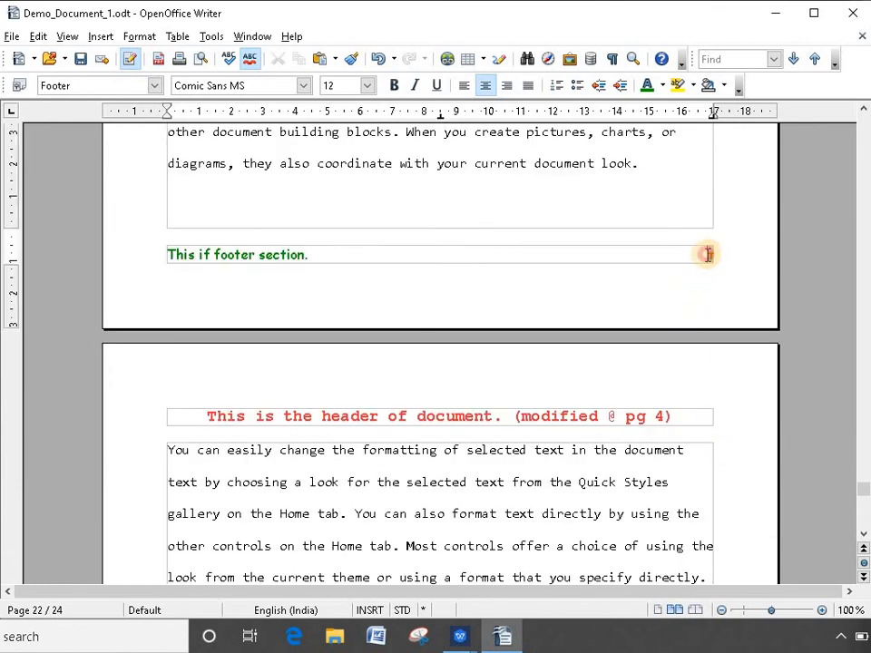
double_click(710, 254)
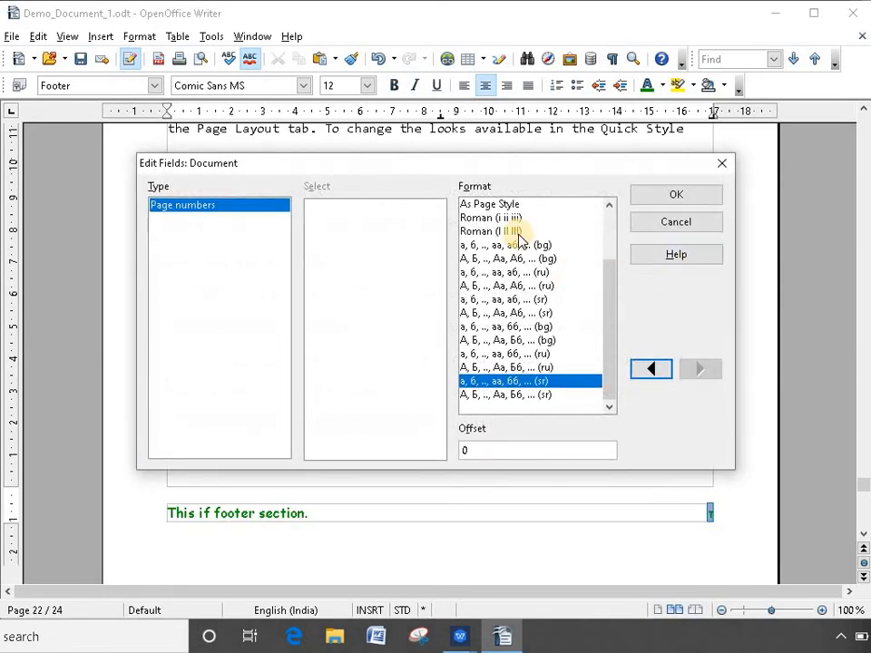
click(497, 232)
click(546, 340)
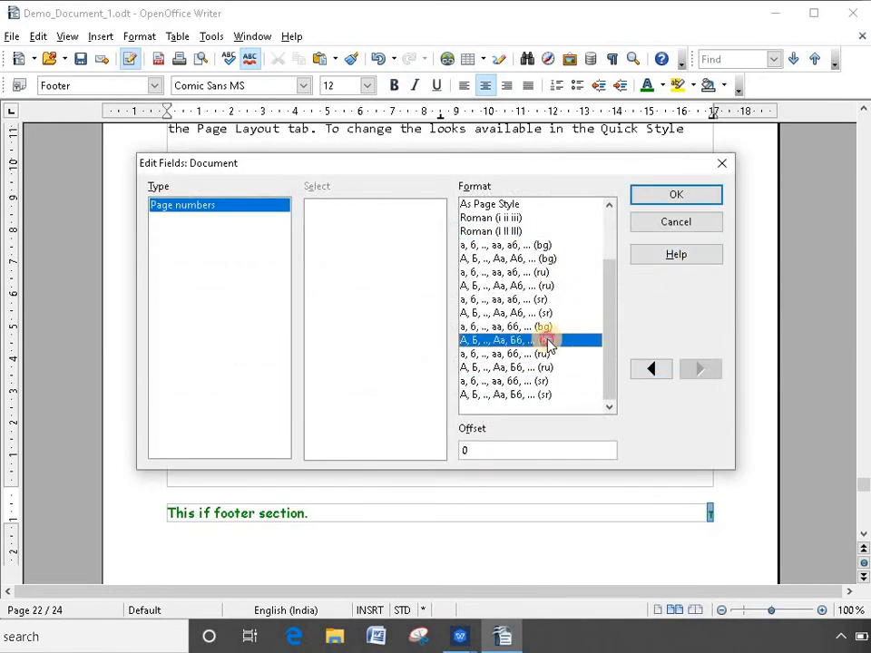
click(676, 196)
scroll(544, 395, down, 10)
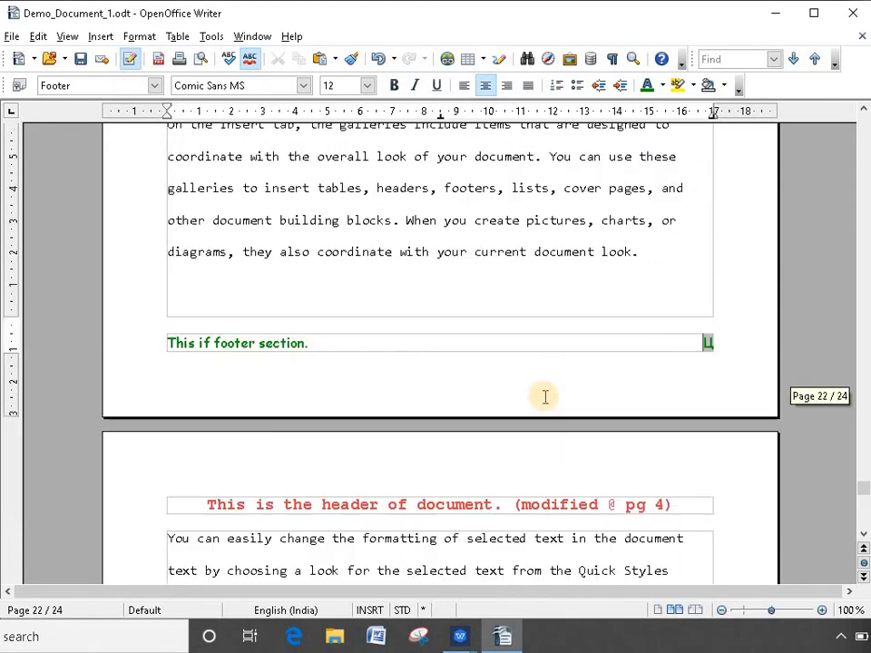
scroll(550, 416, down, 5)
scroll(549, 417, up, 9)
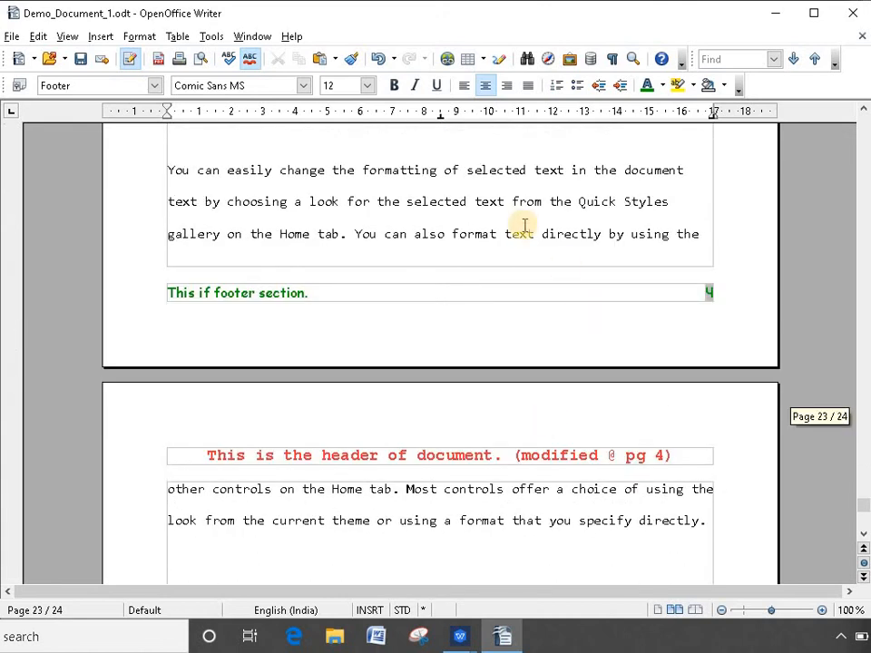
- Correct the typo in page 23's footer text so it reads "This is footer section."
click(451, 520)
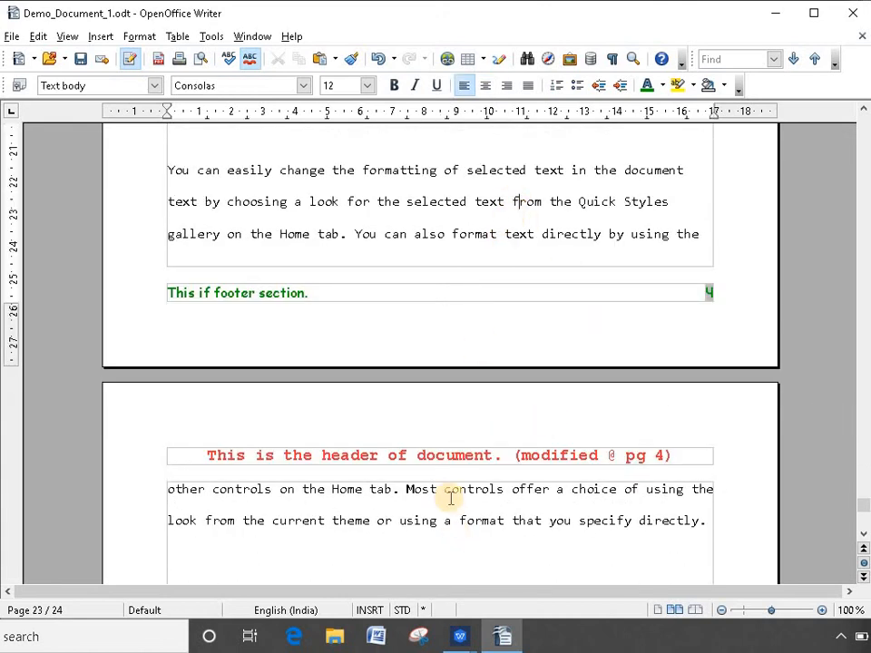
click(208, 296)
text(s)
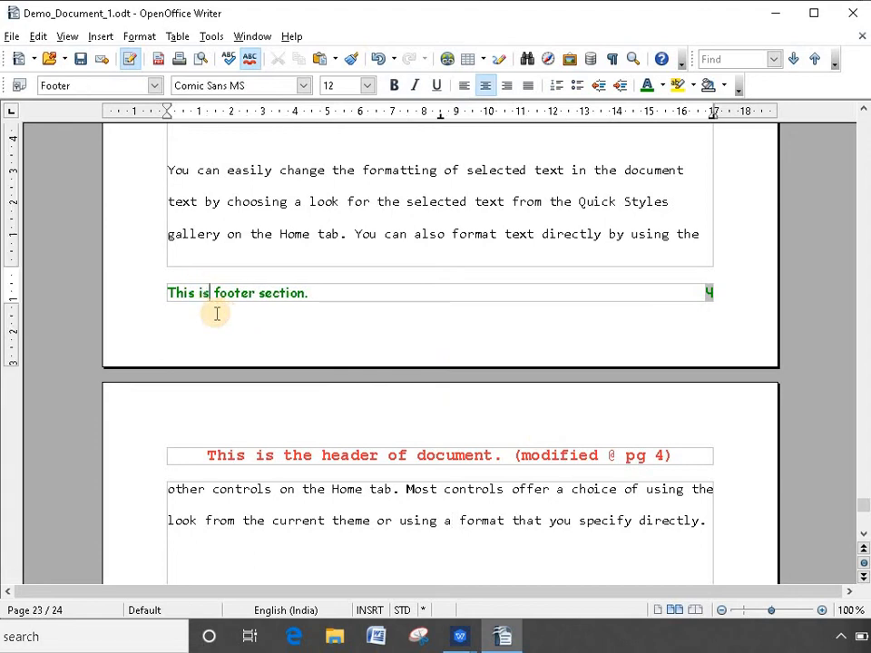
click(288, 513)
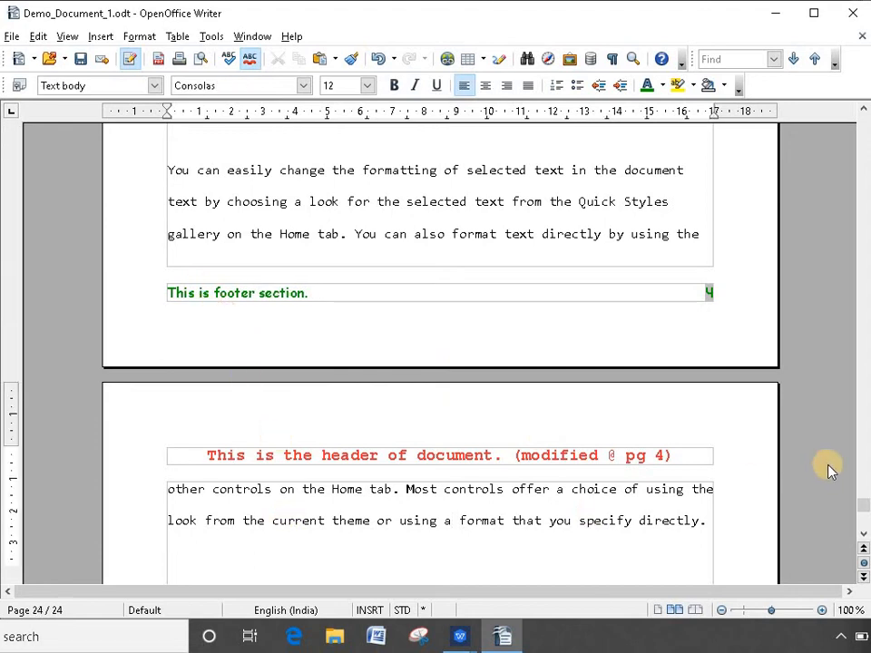
- Insert a Page Count field at the end of the header text on the last page
click(687, 454)
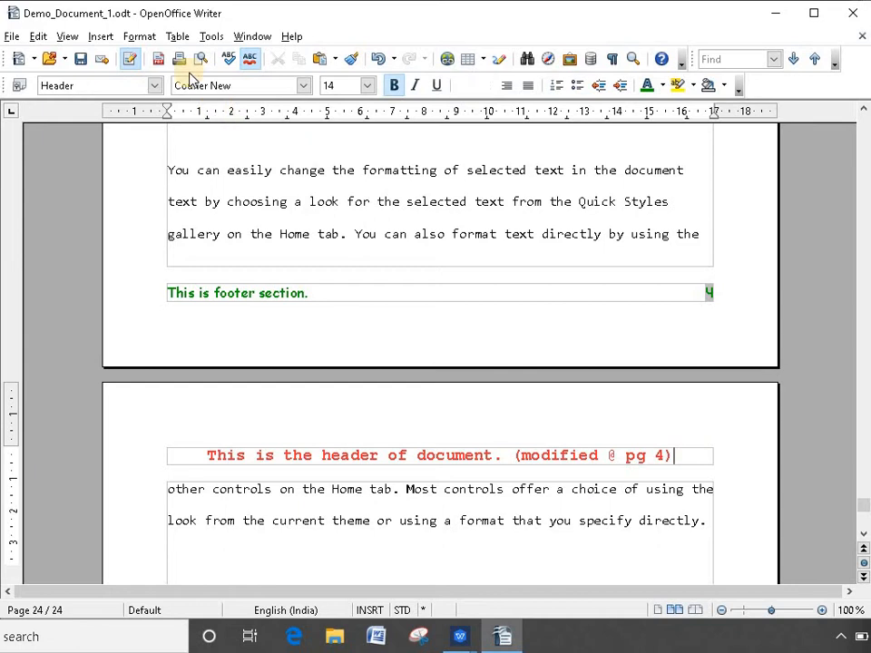
click(99, 40)
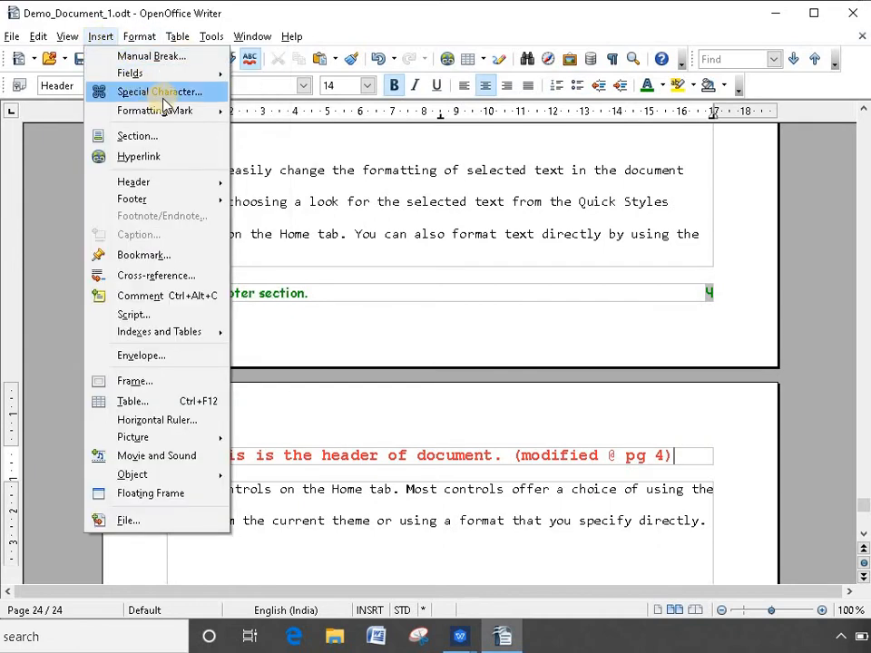
mouse_move(194, 73)
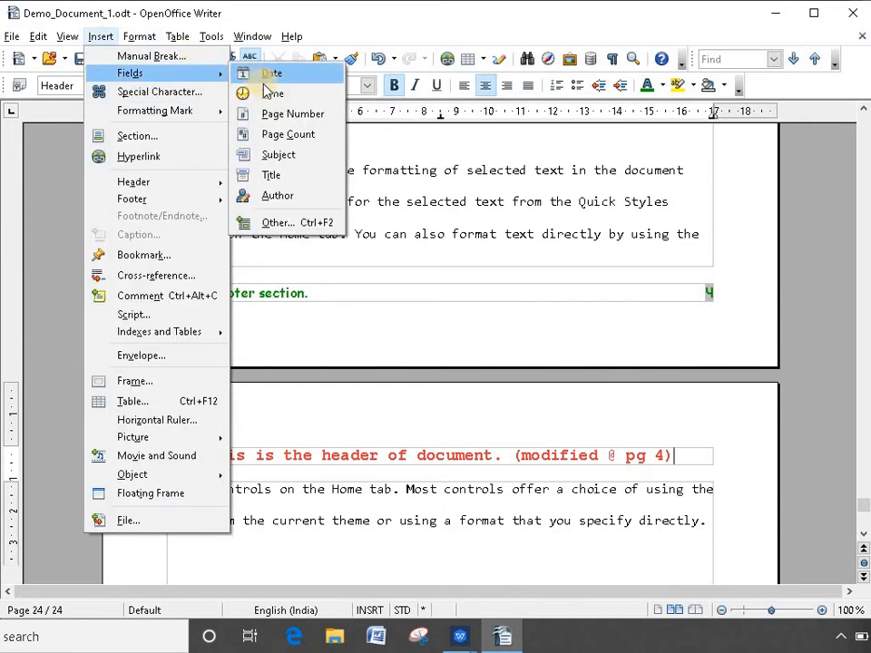
click(298, 134)
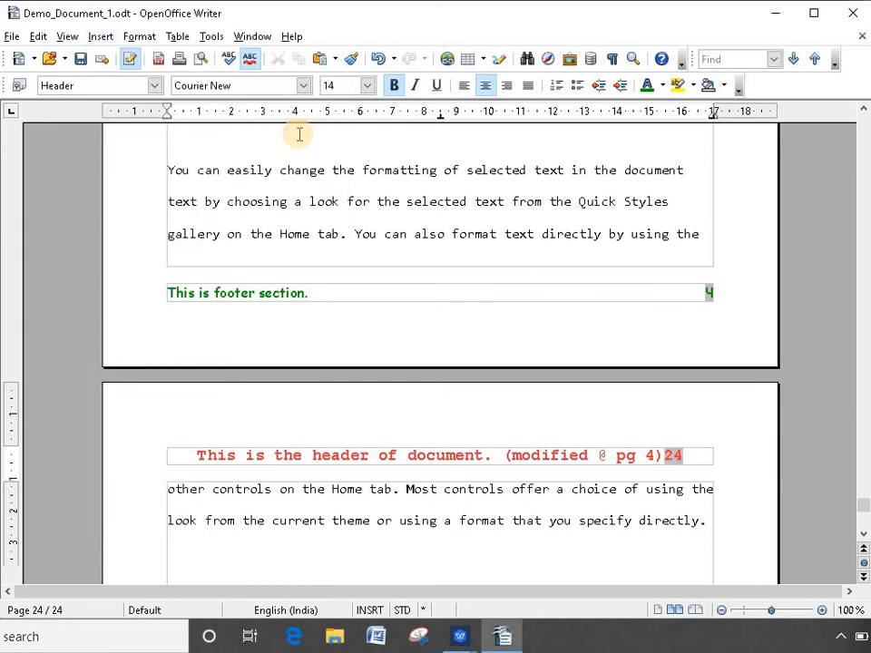
scroll(566, 406, down, 15)
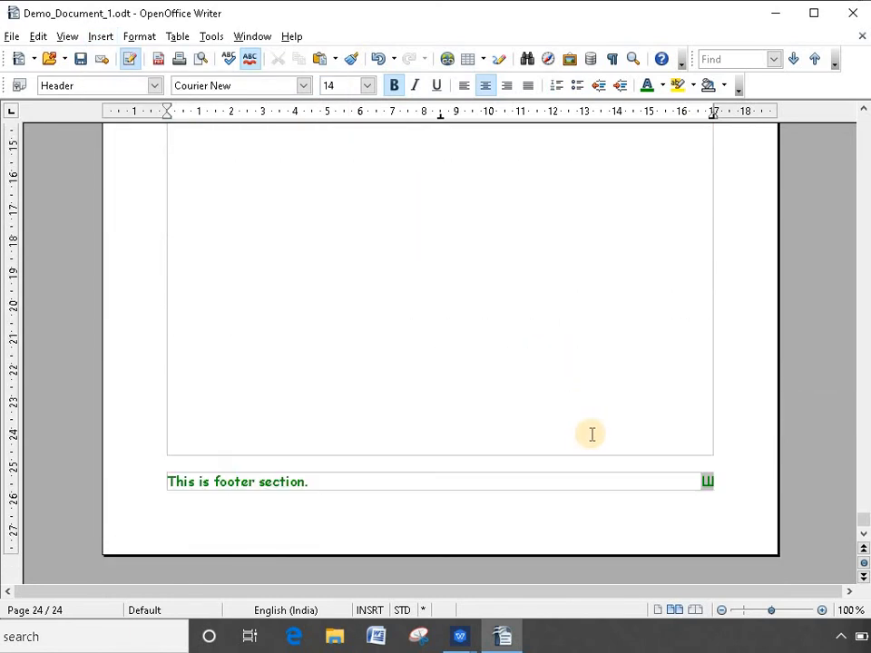
scroll(588, 435, up, 12)
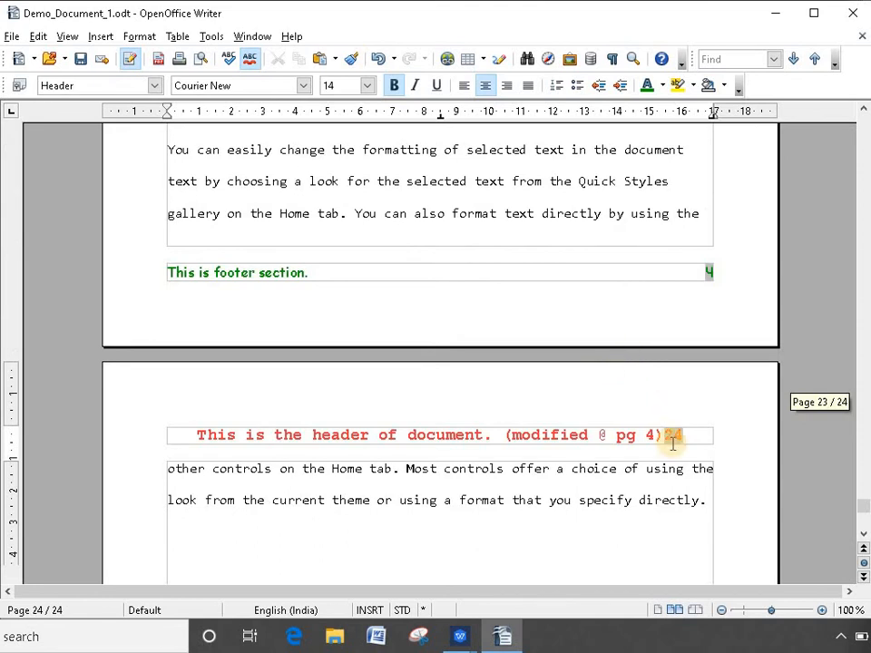
- Delete the page count field from the header and keep the closing parenthesis after "pg 4"
drag(666, 435, 682, 433)
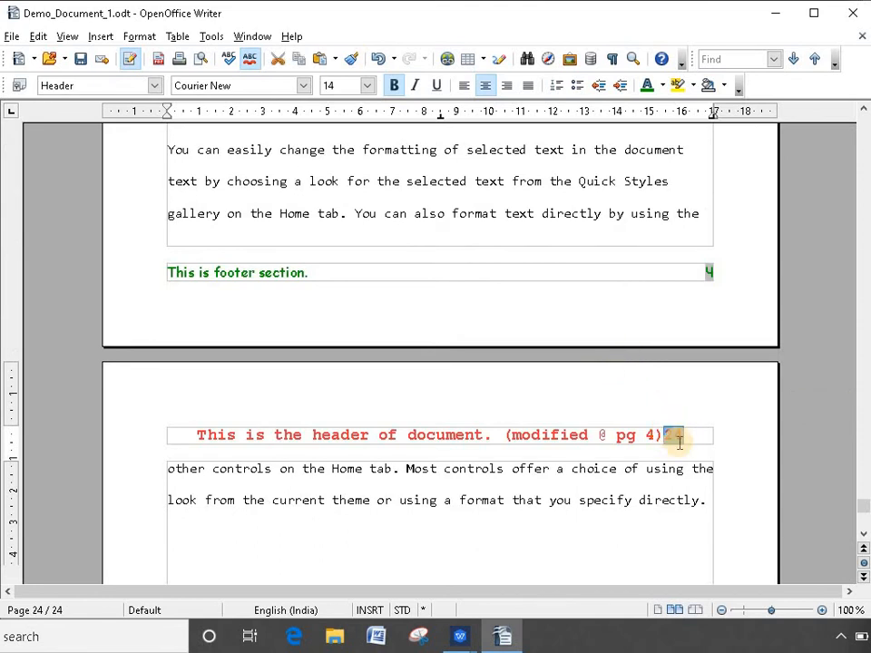
key(Delete)
key(BackSpace)
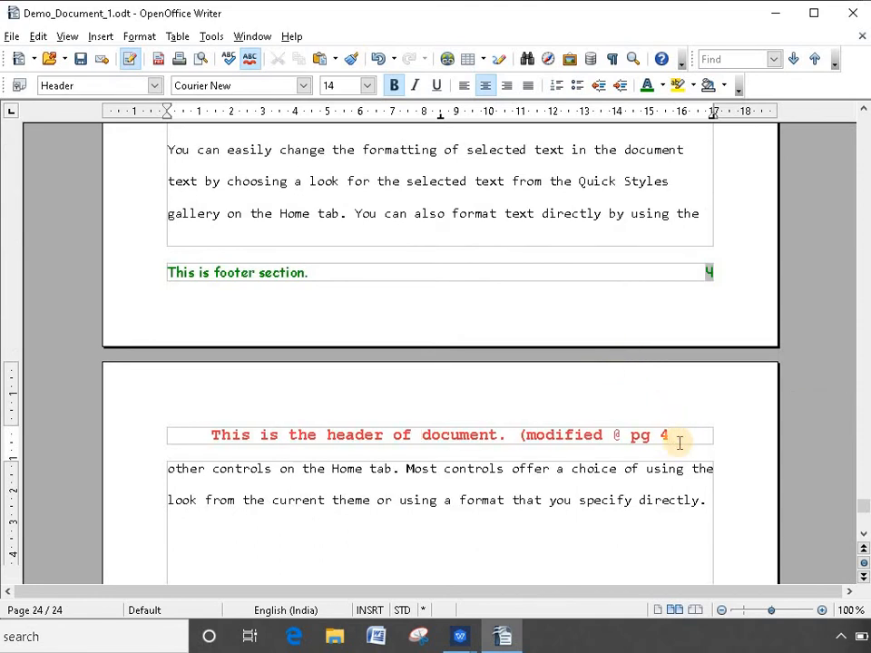
text())
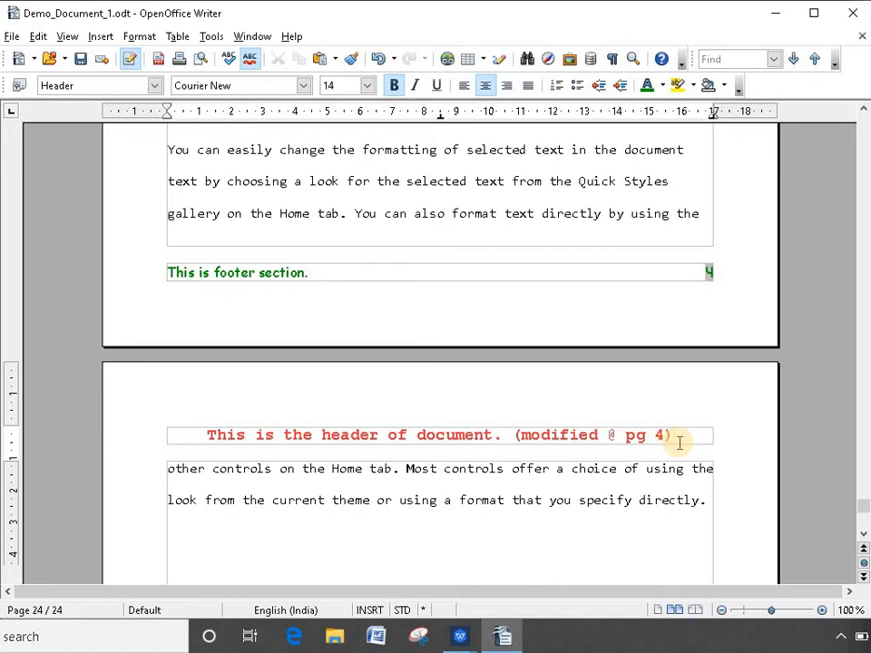
- Close page 23's page number field settings without changes, and delete the page number from the footer
double_click(706, 270)
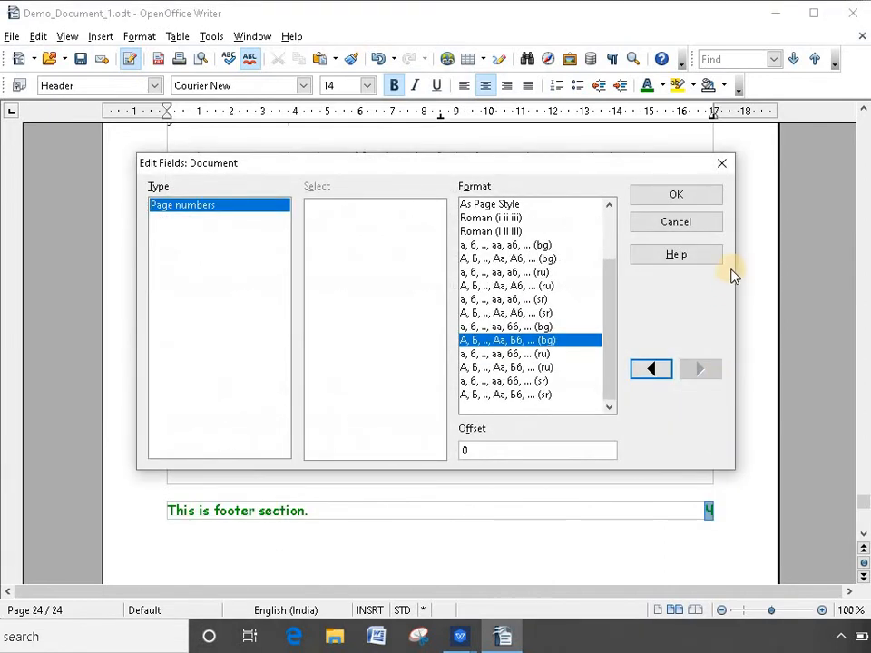
click(696, 220)
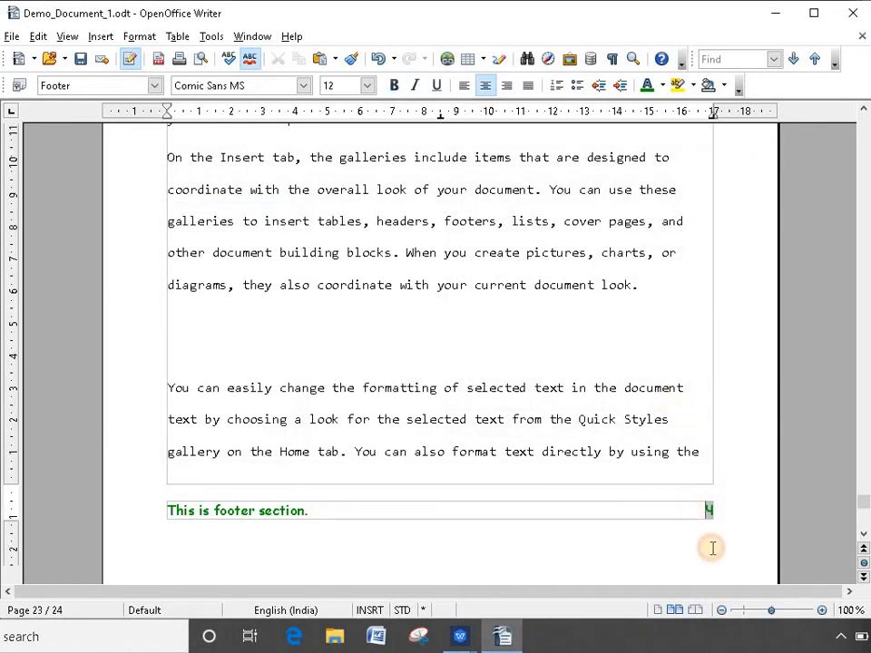
scroll(713, 549, down, 20)
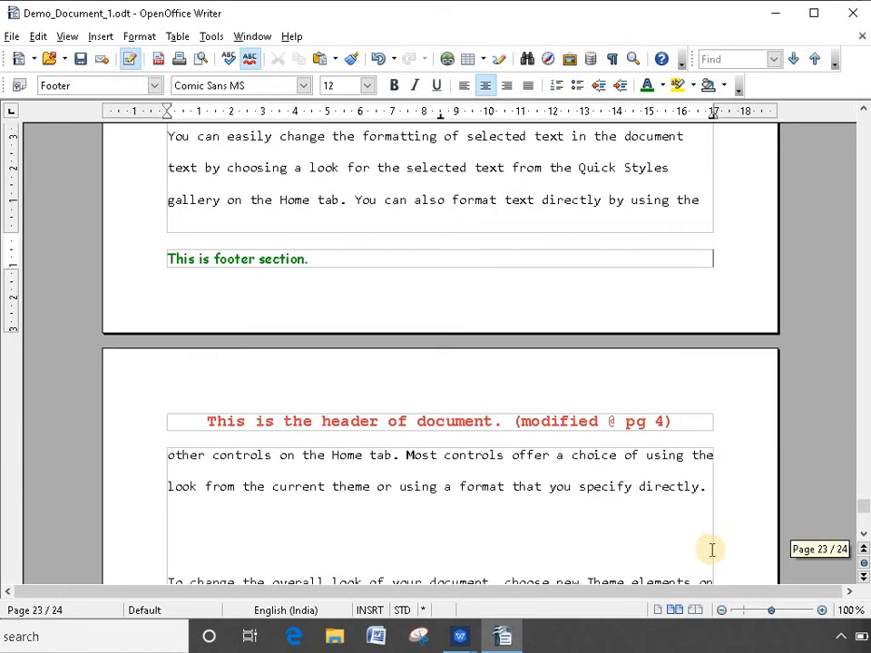
scroll(582, 236, up, 15)
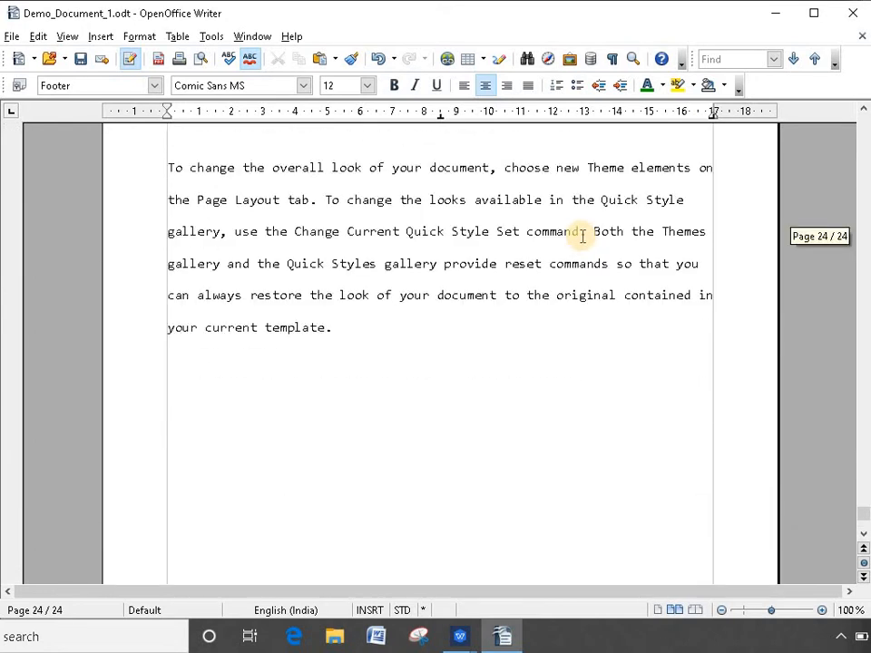
scroll(582, 235, up, 20)
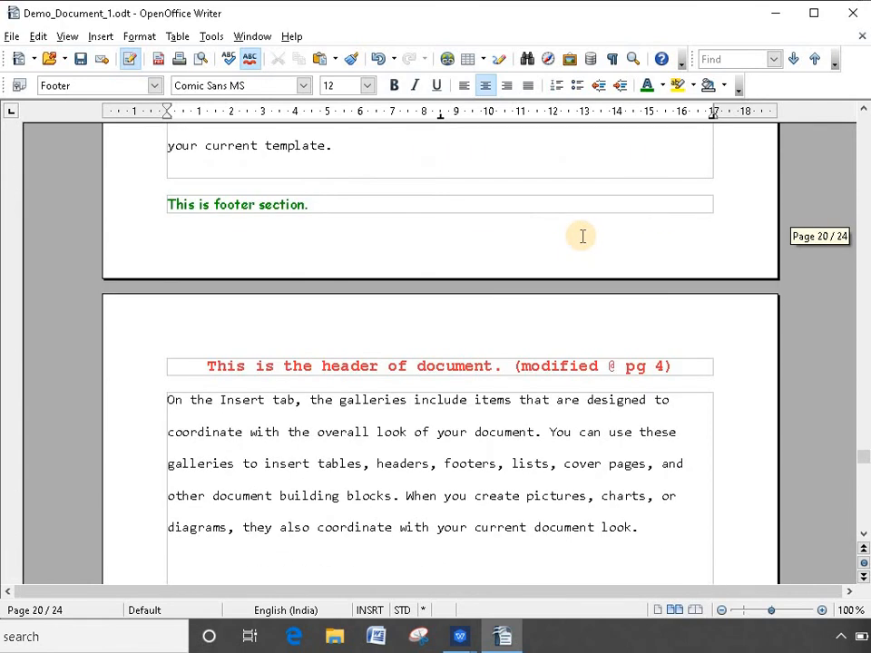
- Remove the tab spacing from page 20's footer so that the text "This is footer section." is centred
click(539, 215)
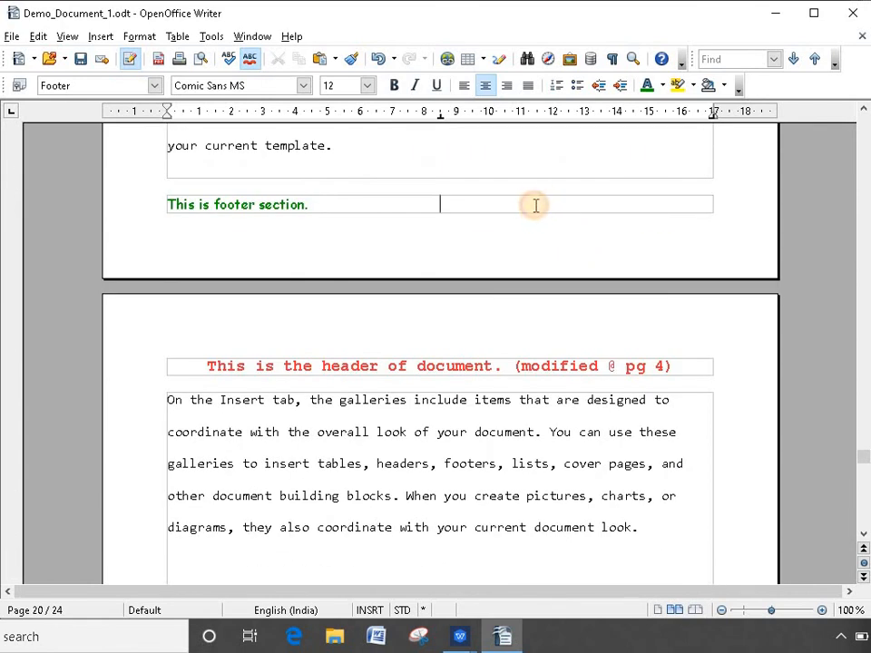
drag(525, 205, 156, 210)
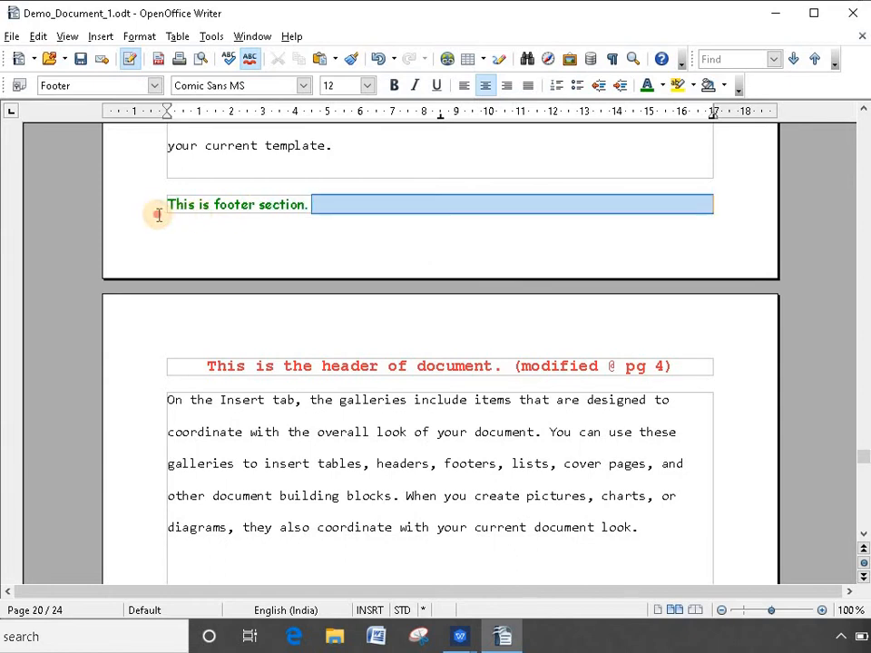
key(Delete)
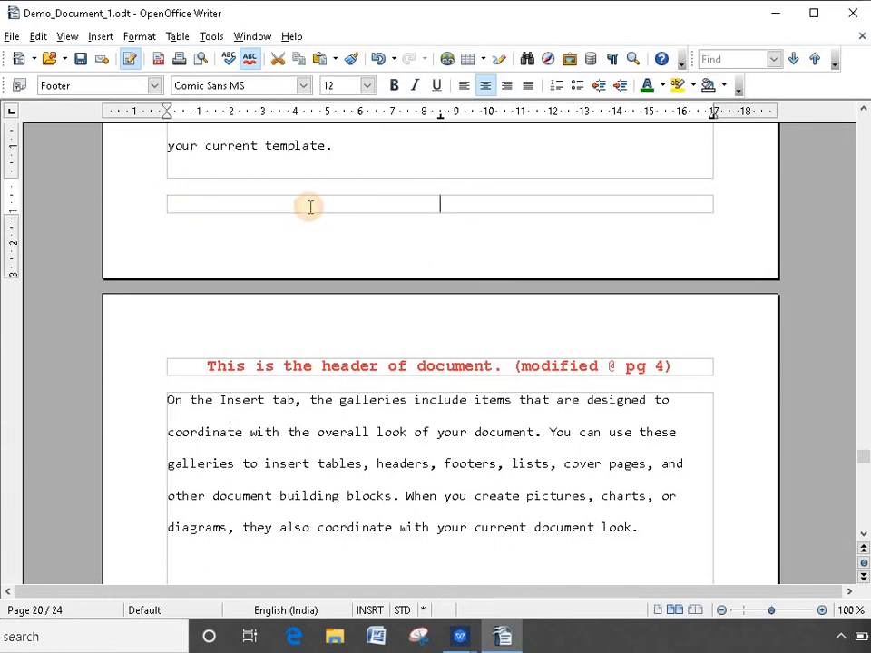
key(ctrl+z)
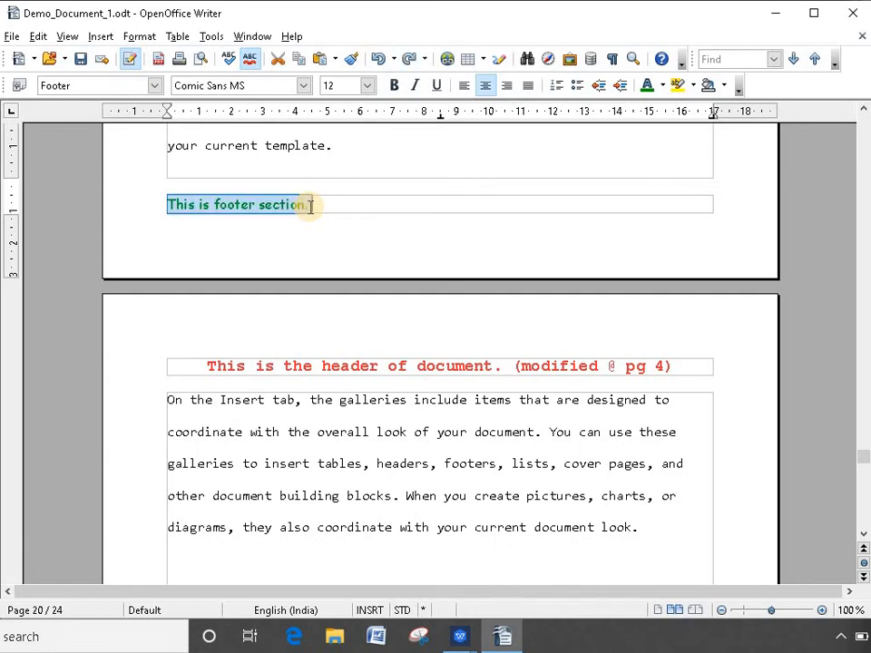
key(ctrl+y)
key(ctrl+y)
key(ctrl+y)
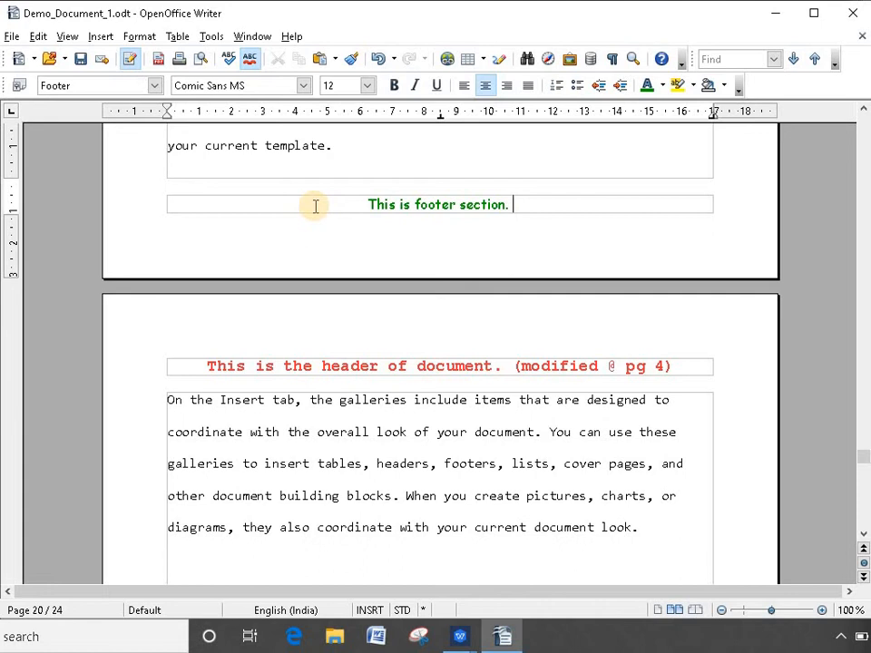
- Replace the centred footer text on page 20 with "Page No." followed by a space
key(BackSpace)
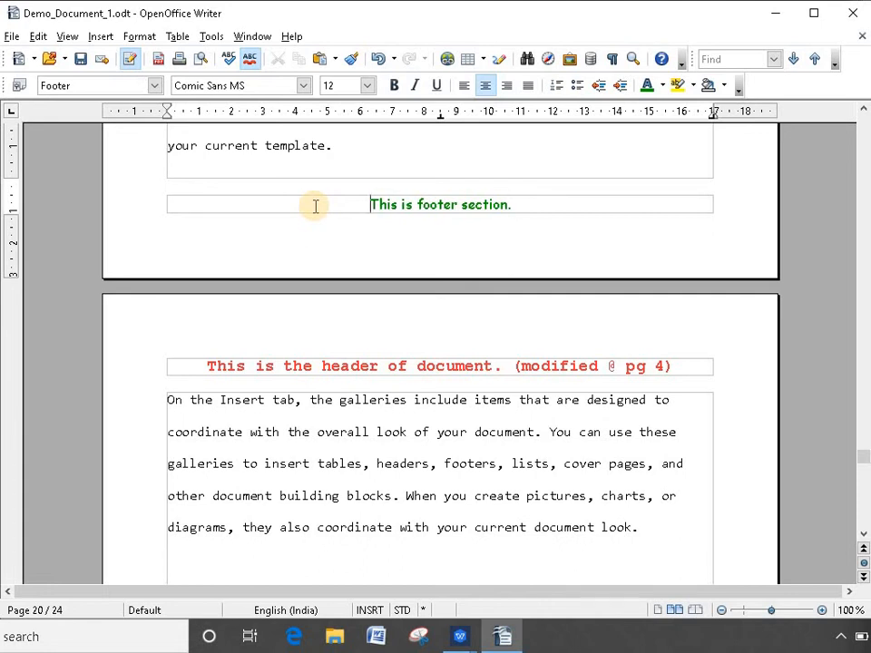
key(shift+End)
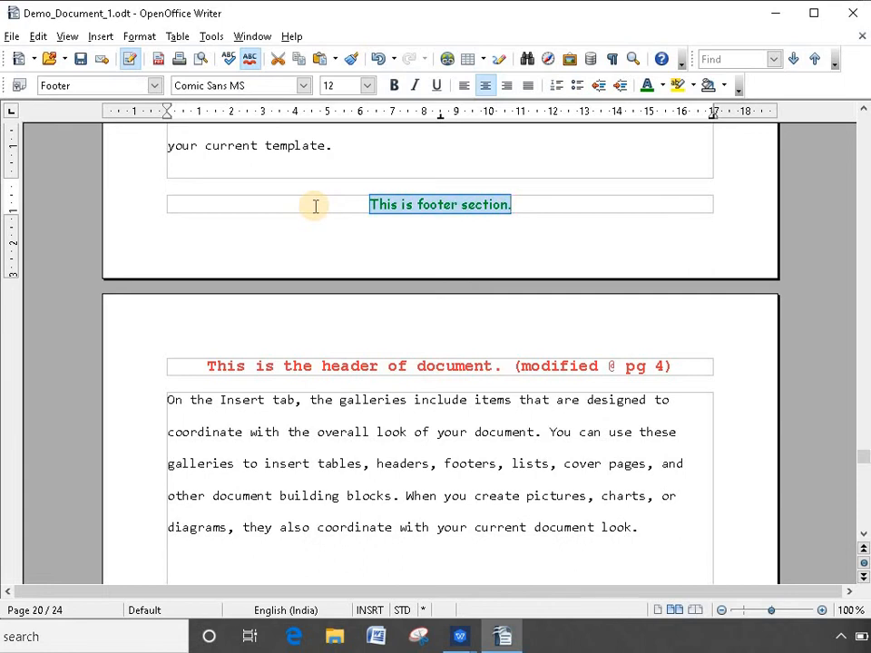
text(Page No.)
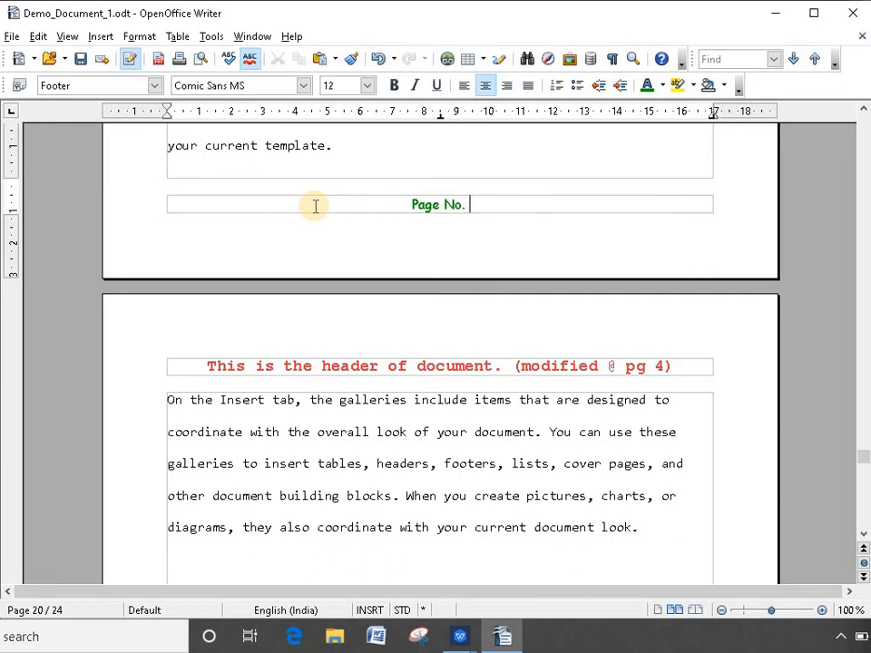
- Insert an automatic page number field after "Page No." in page 20's footer
click(101, 37)
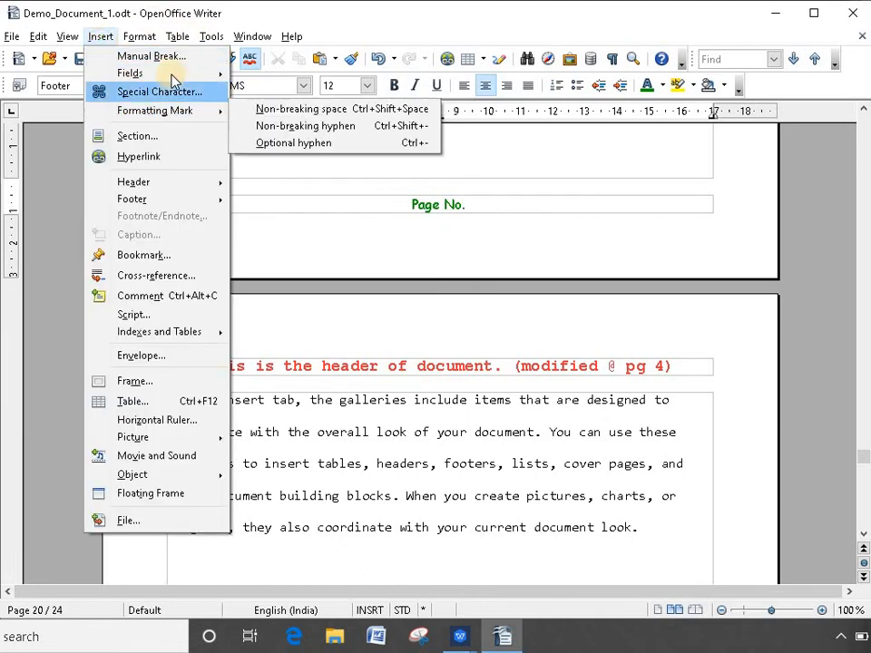
mouse_move(181, 74)
click(278, 114)
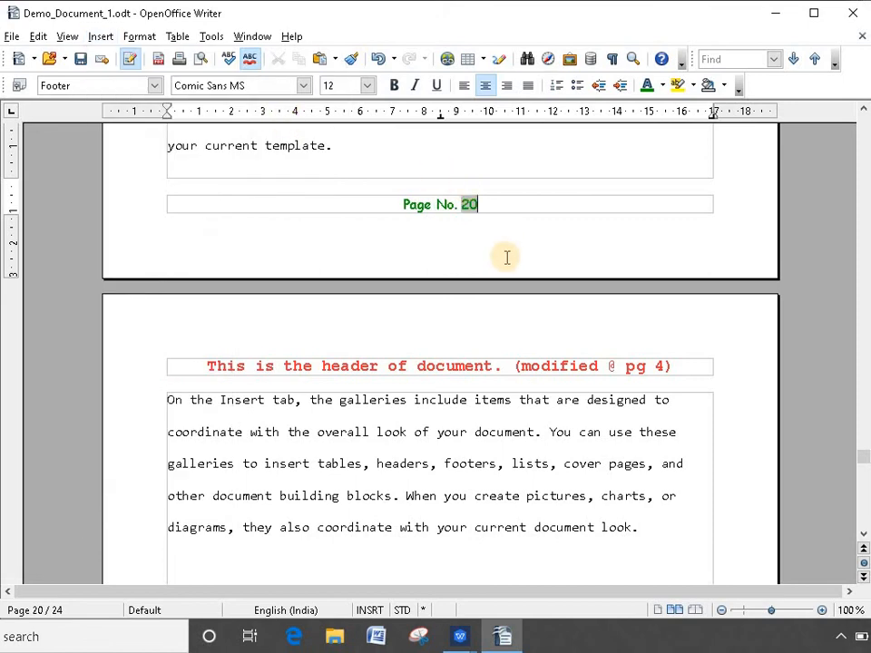
scroll(540, 211, down, 15)
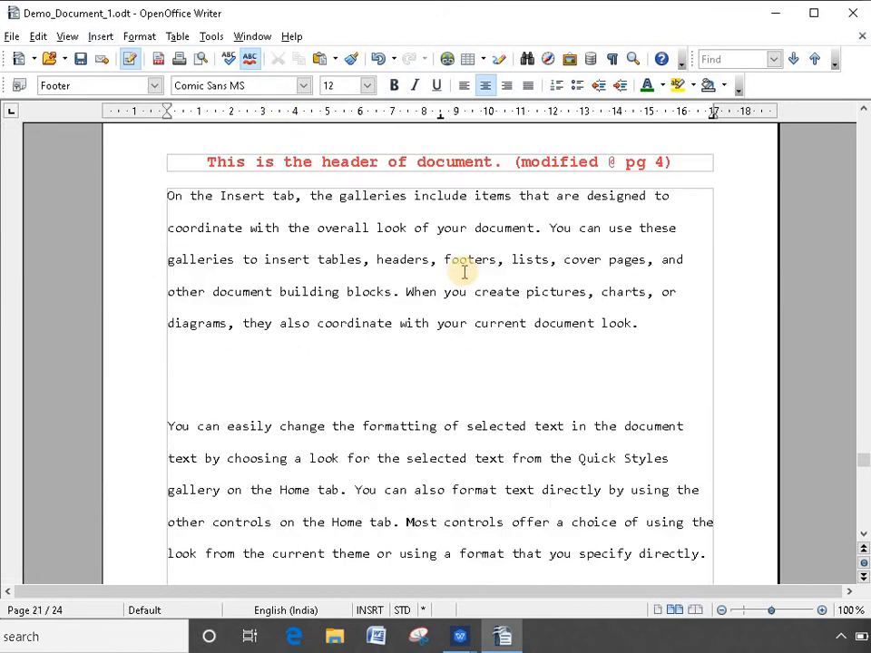
scroll(470, 286, down, 10)
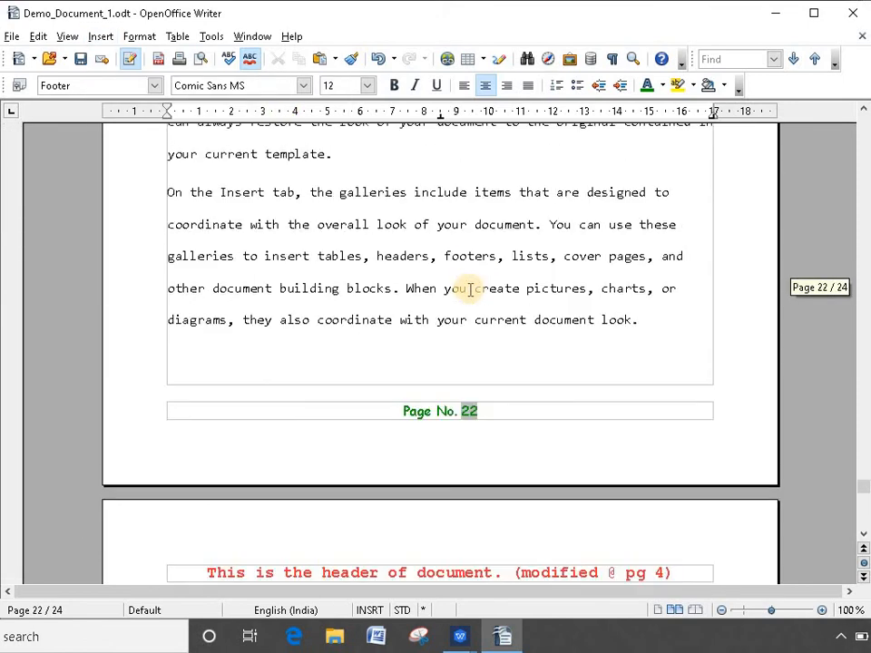
scroll(469, 315, down, 10)
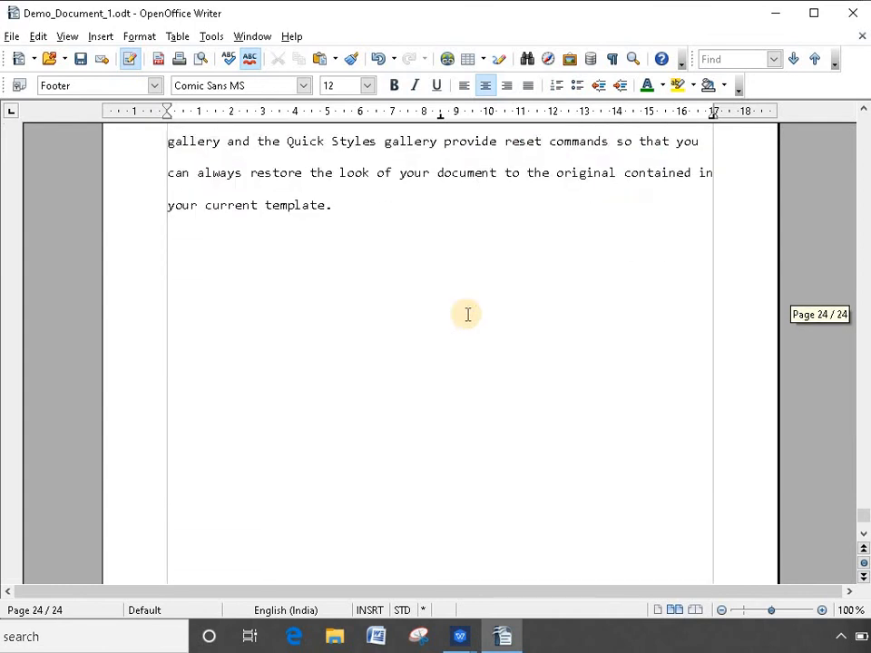
scroll(467, 317, down, 3)
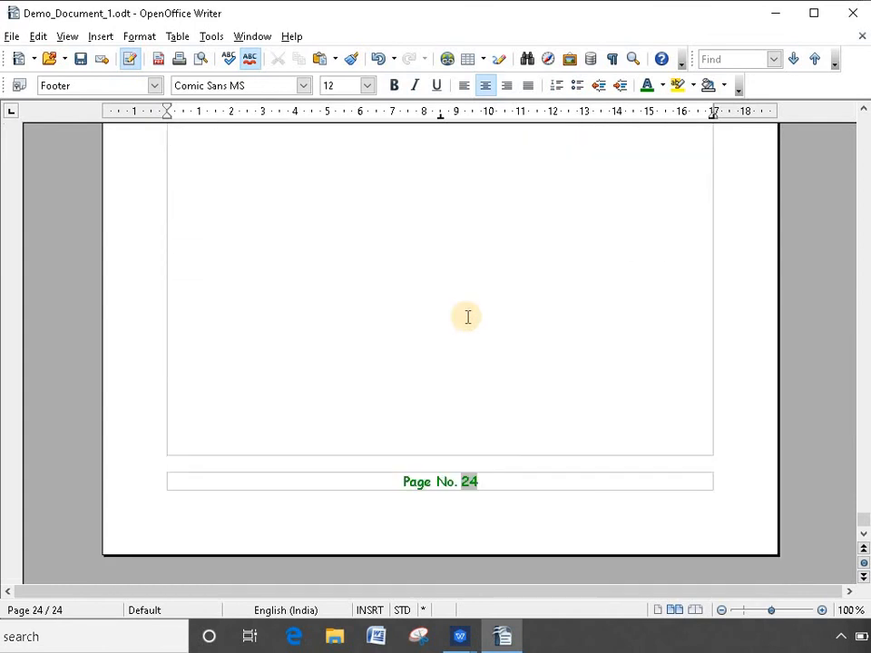
scroll(467, 316, up, 15)
scroll(467, 316, up, 20)
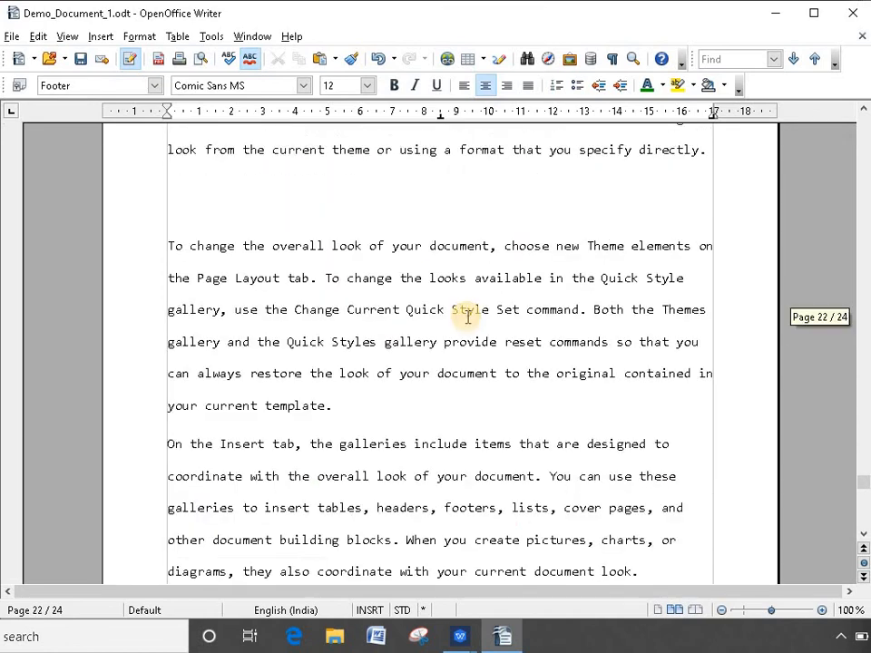
- Run the spelling and grammar check on only the page 22 paragraph beginning "You can easily change the formatting"
click(452, 403)
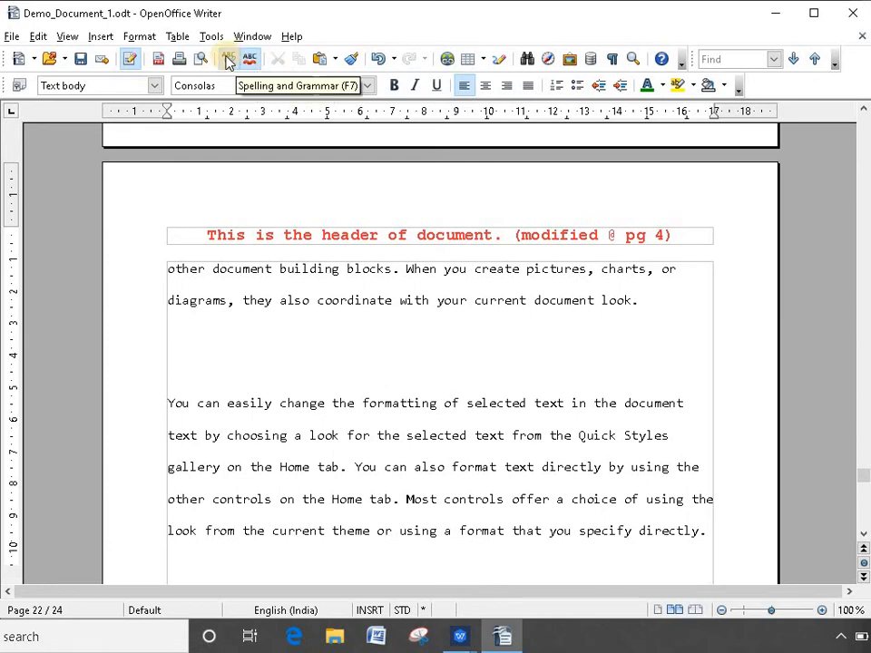
scroll(327, 338, up, 1)
scroll(334, 433, down, 2)
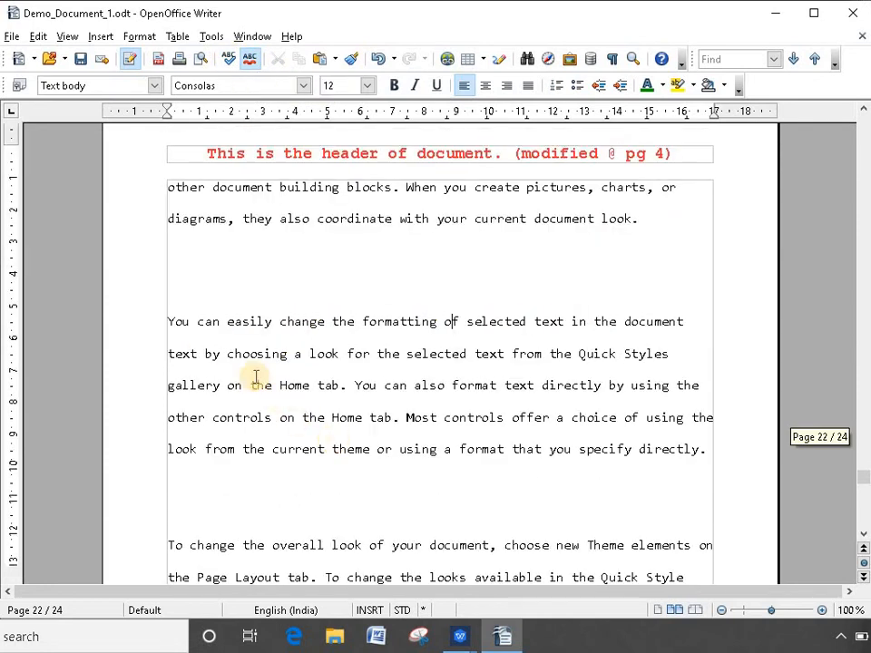
drag(171, 323, 706, 449)
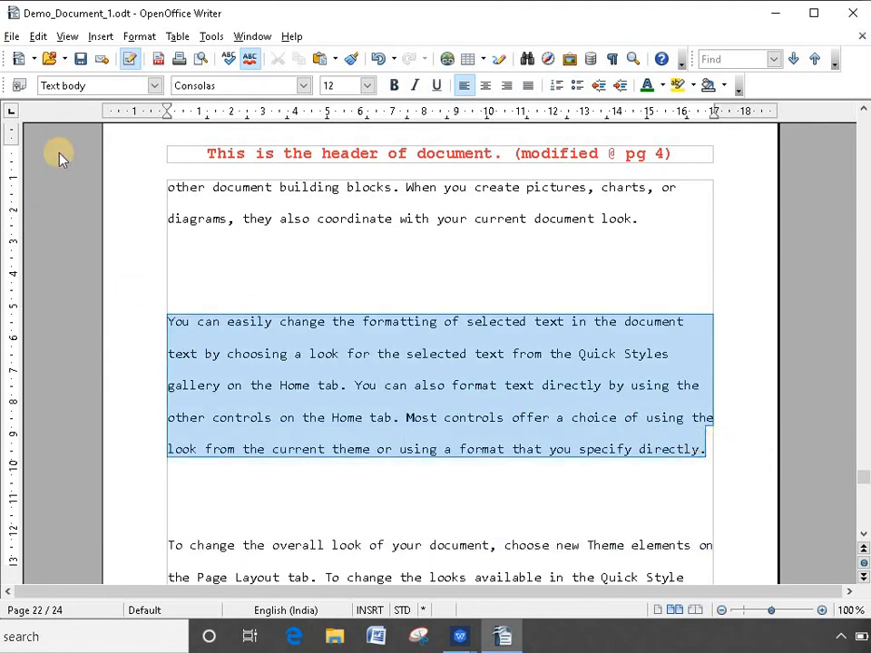
click(227, 59)
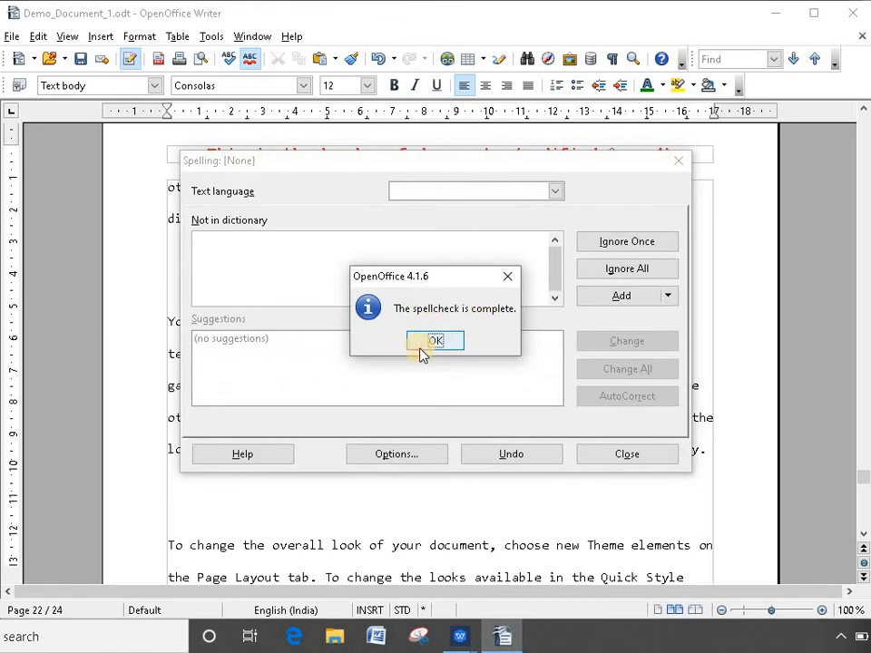
click(434, 341)
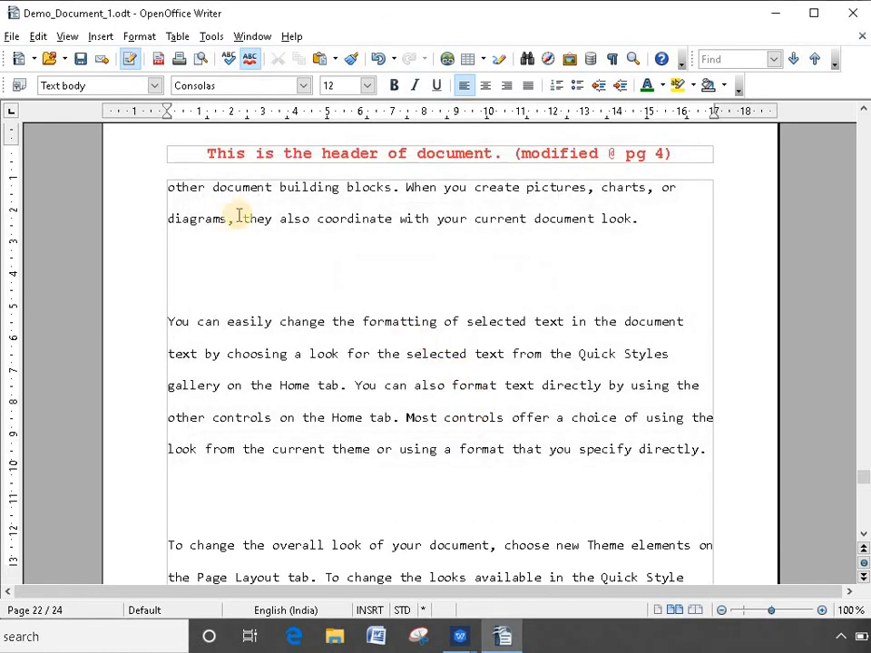
- Spell-check the document from page 22 onward, continuing from the beginning of the document
click(227, 58)
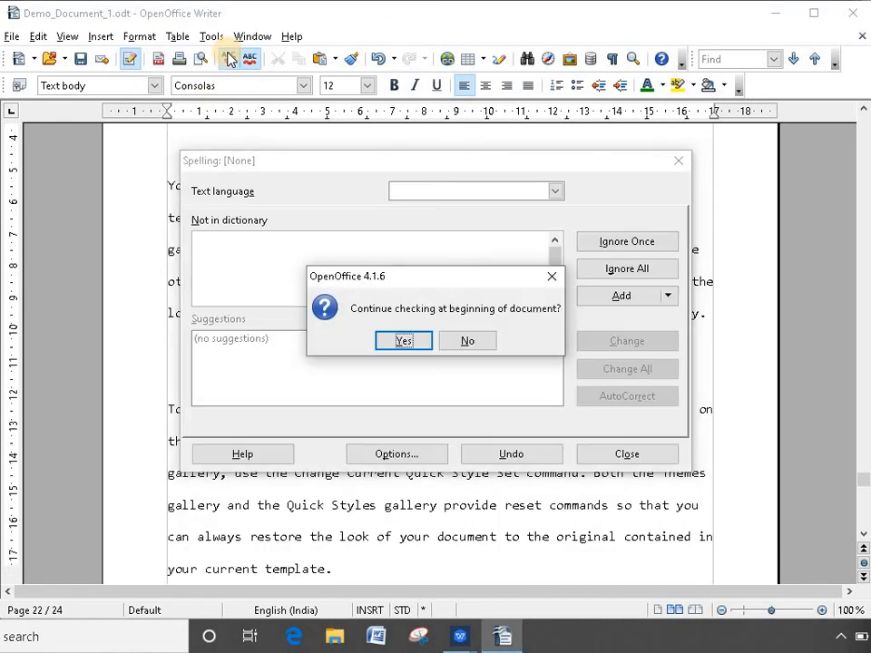
click(418, 341)
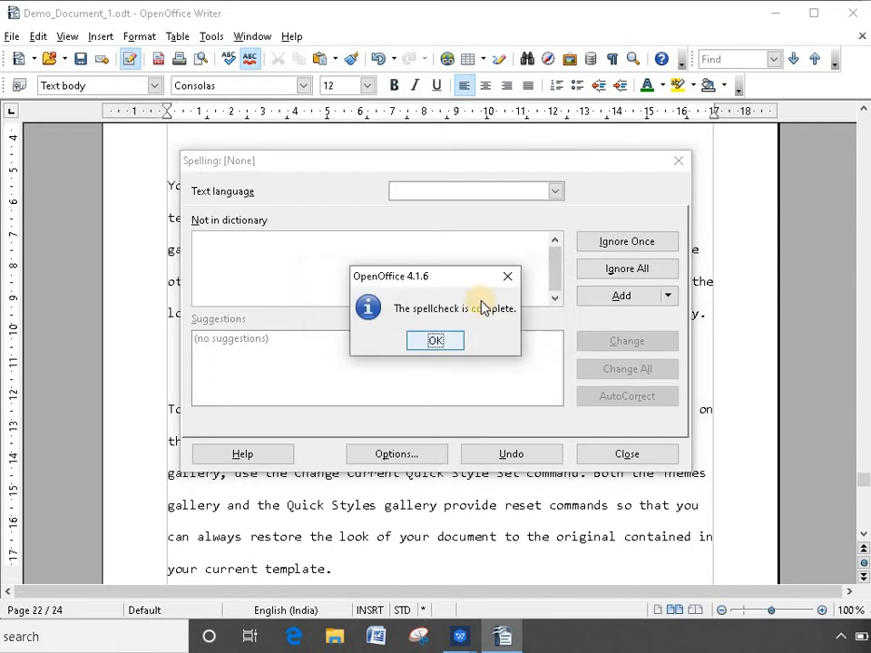
click(423, 343)
- Add the sentence "My name was computer." on a new line below the last paragraph on page 24
scroll(423, 340, down, 15)
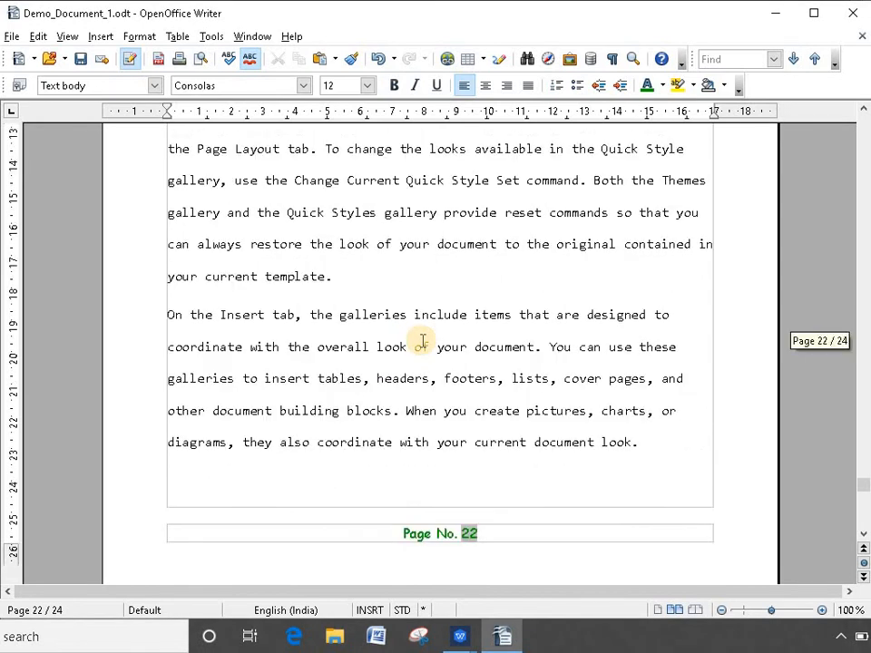
drag(863, 499, 864, 537)
click(293, 285)
scroll(293, 286, up, 2)
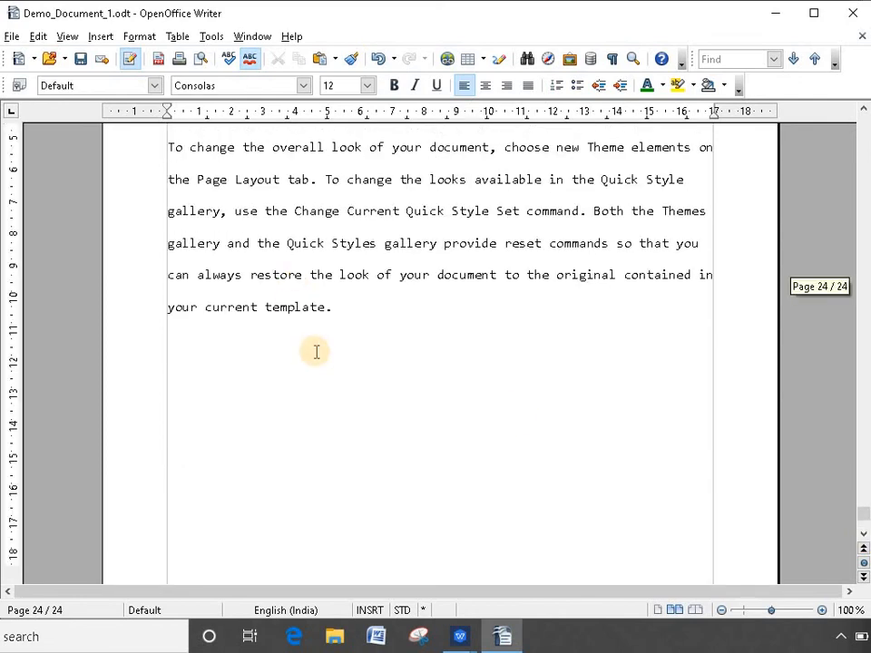
text(M)
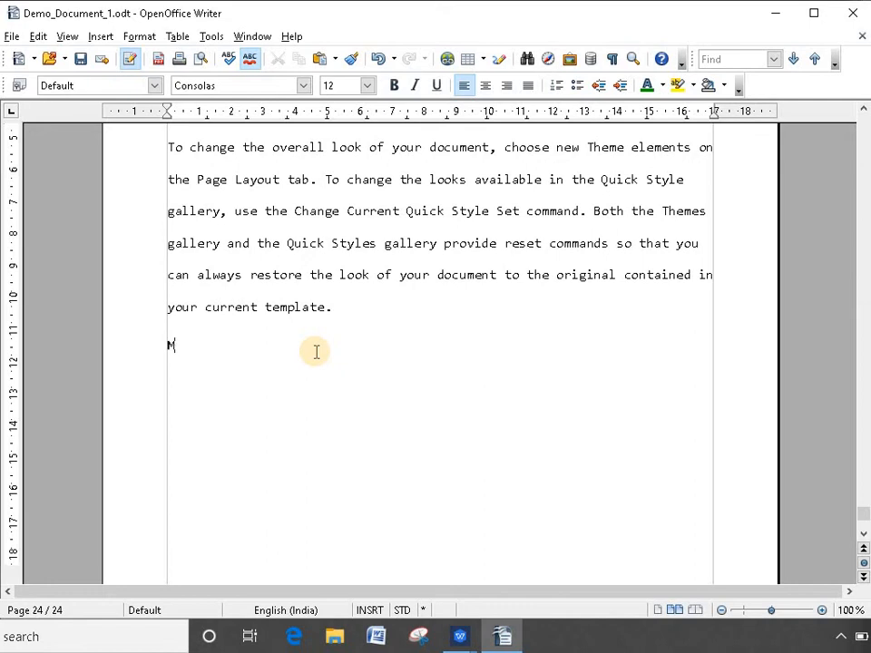
text(y name was compute)
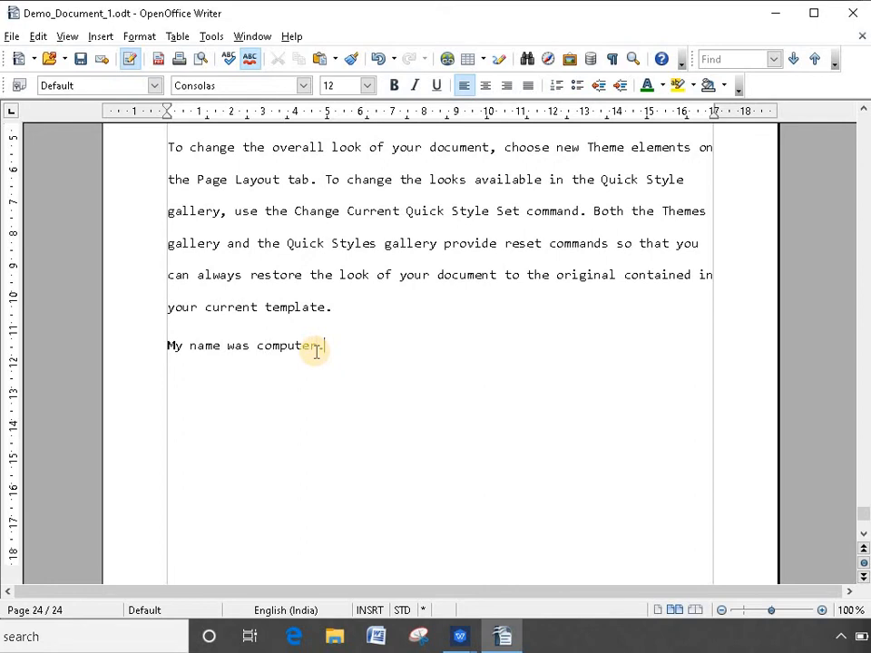
text(r. )
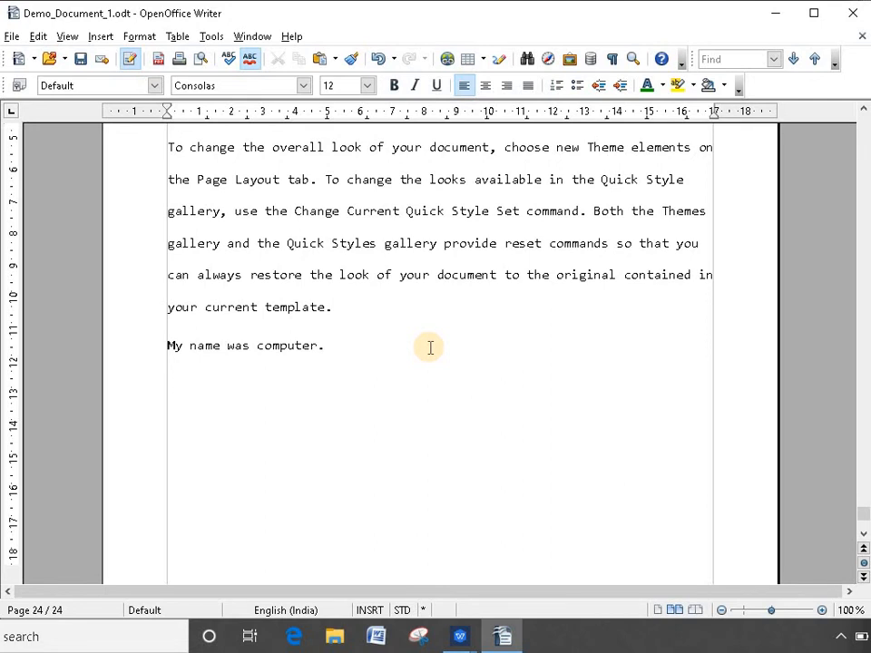
- Continue the last line on page 24 with "Spelling of comptr is correct. Do not change."
text(Spelling of comptr is)
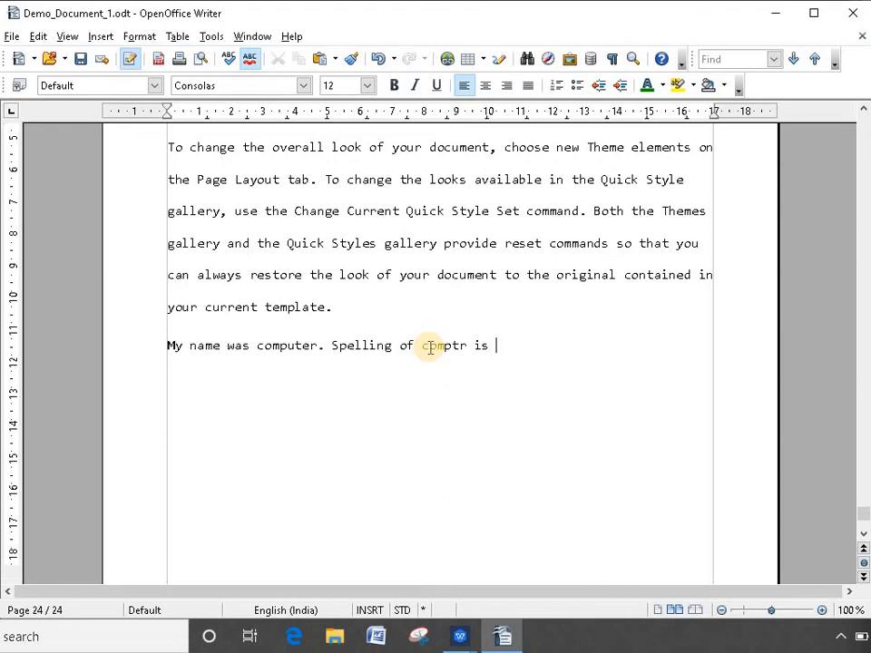
text( correct.)
text(don)
key(BackSpace)
key(BackSpace)
text(not)
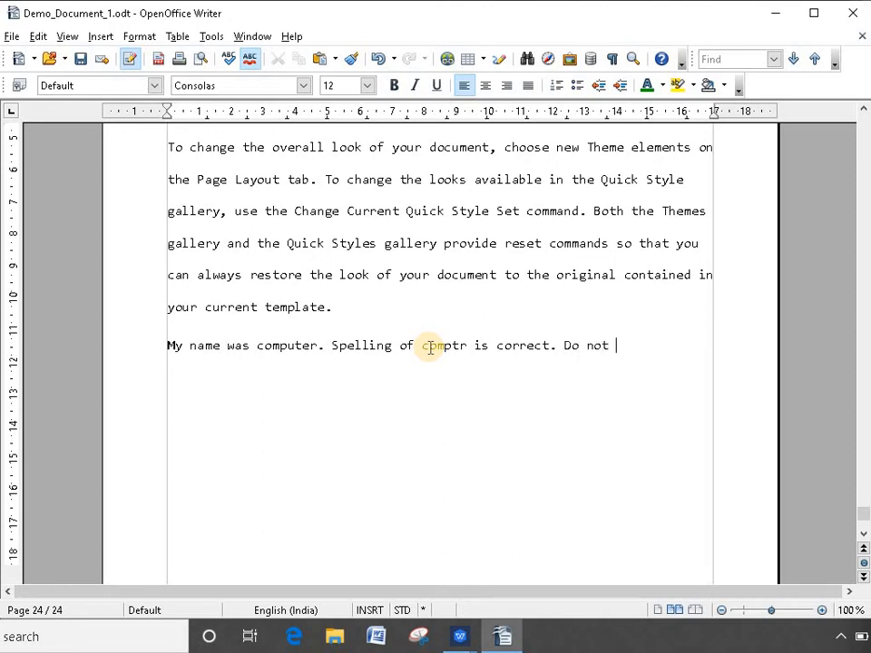
text( change.)
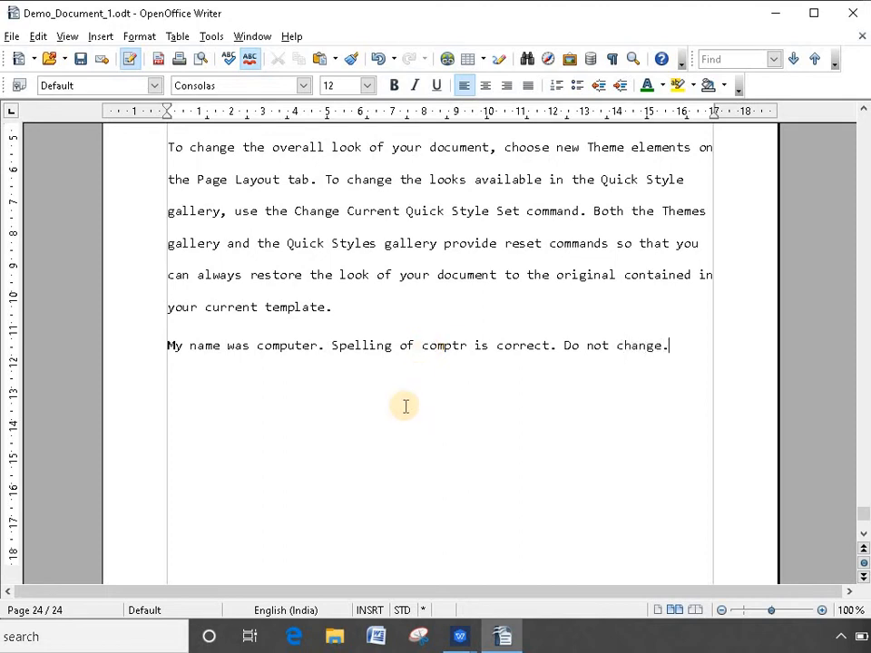
- Spell-check the document from the end of the new line on page 24, continuing at the document's beginning
click(227, 58)
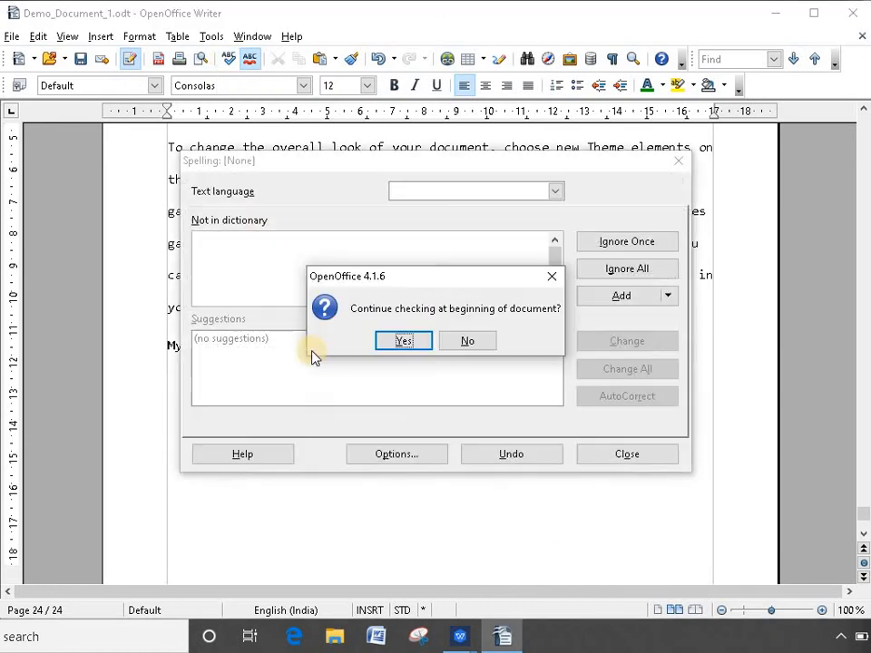
click(383, 342)
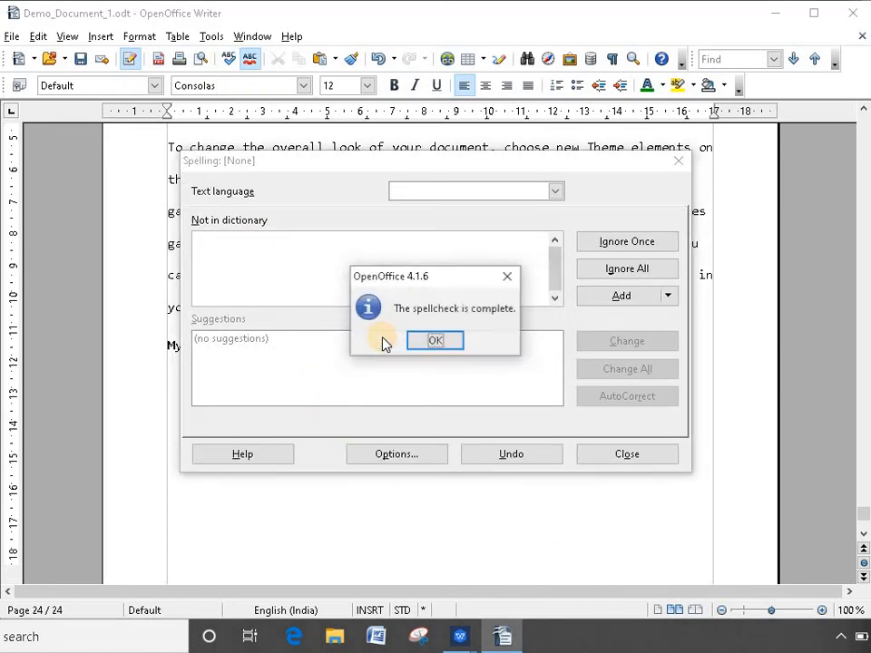
click(439, 347)
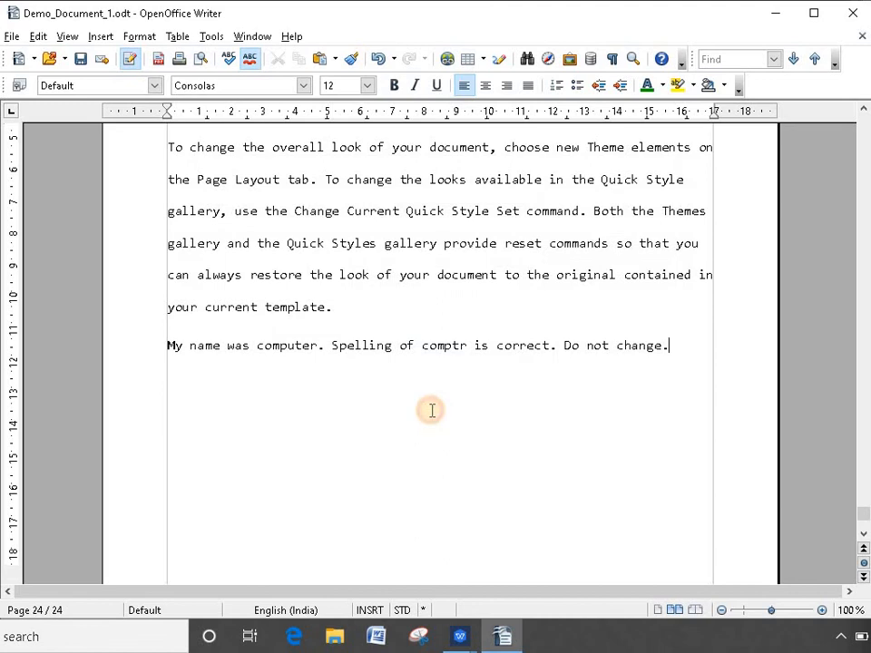
- Run the spelling check on only the line "My name was computer. Spelling of comptr is correct. Do not change."
click(452, 351)
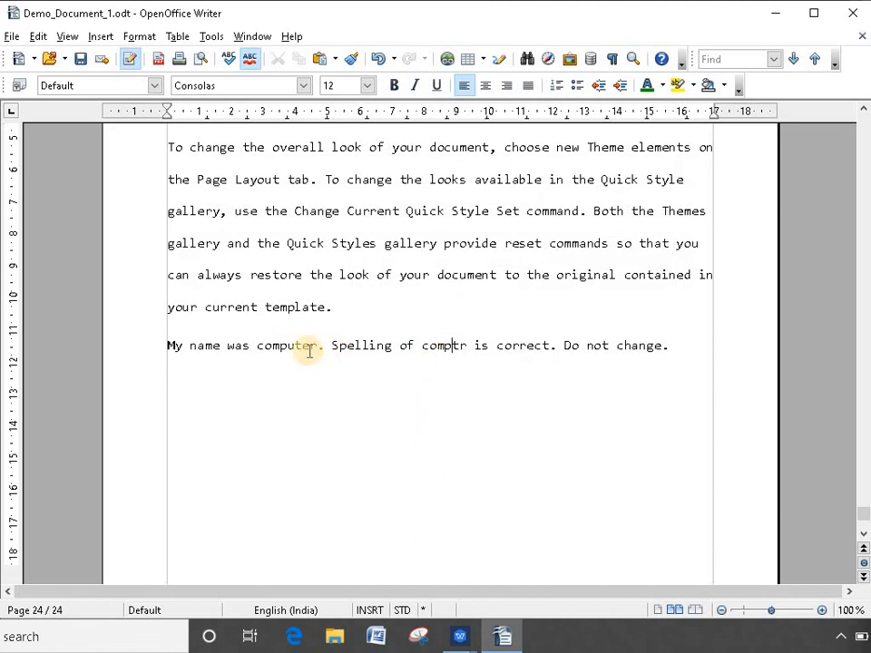
click(168, 346)
shift+click(694, 352)
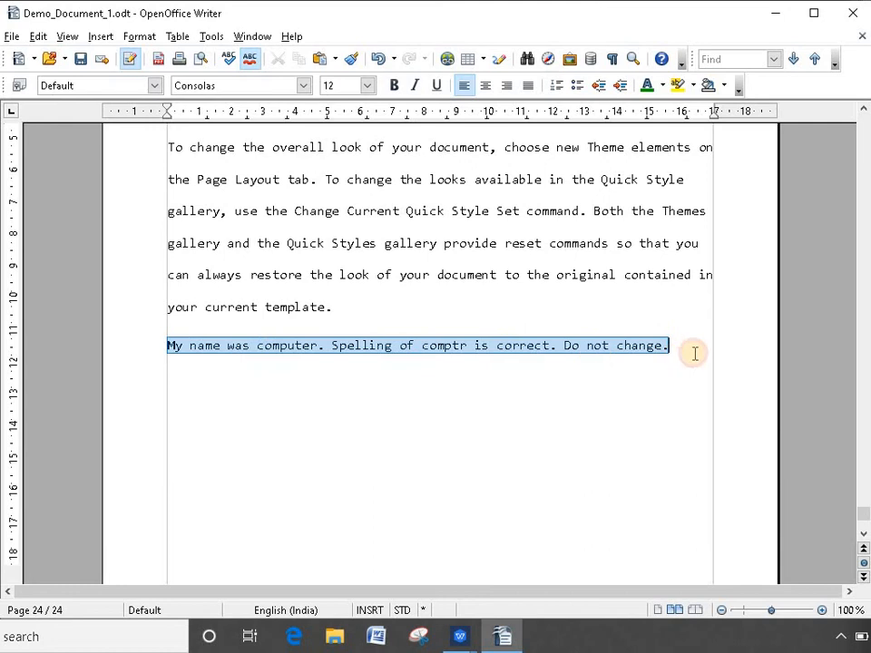
click(230, 60)
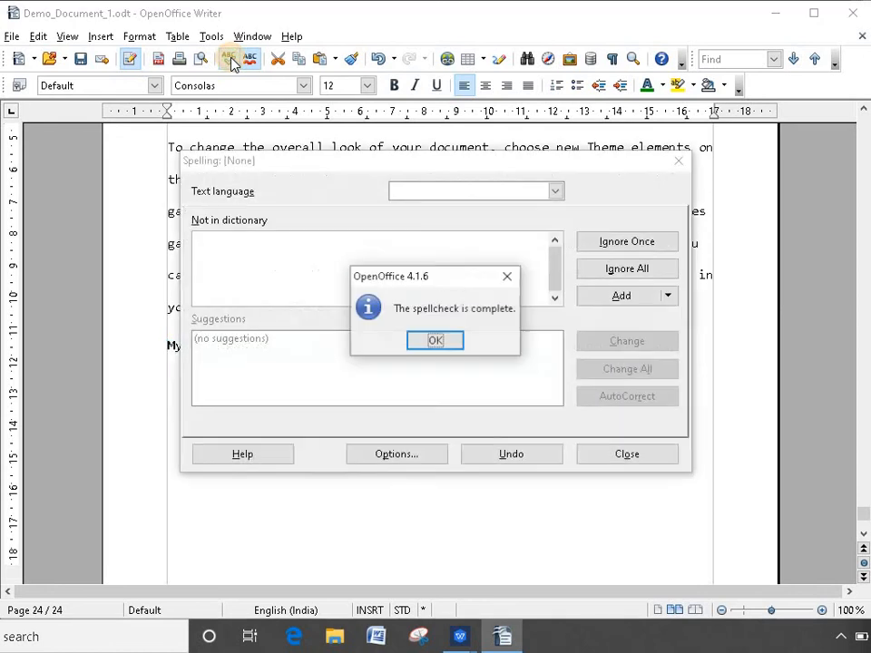
click(446, 341)
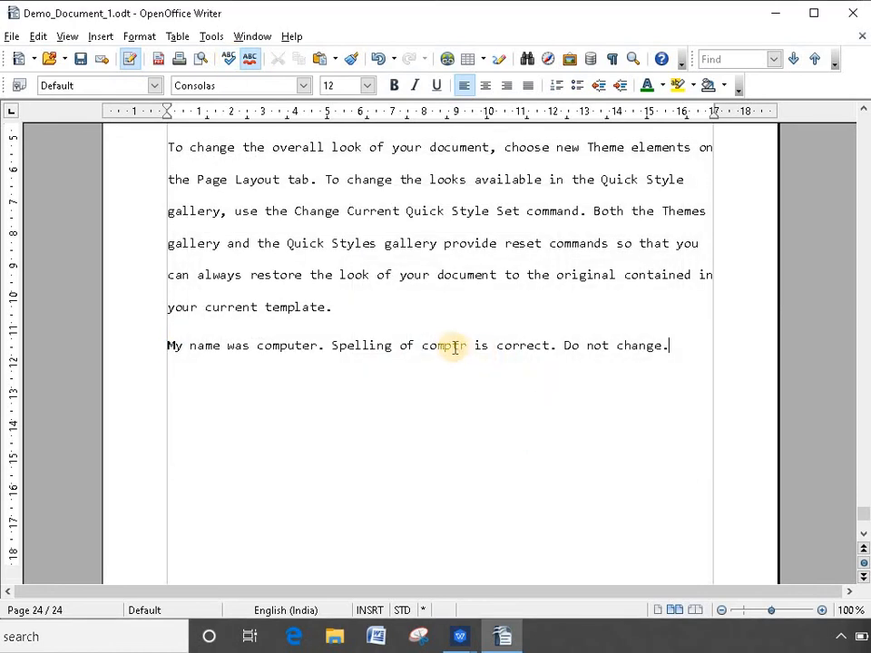
- Misspell four words in the last line on page 24, making them "corect", "nt", "chnge" and "nme"
click(519, 344)
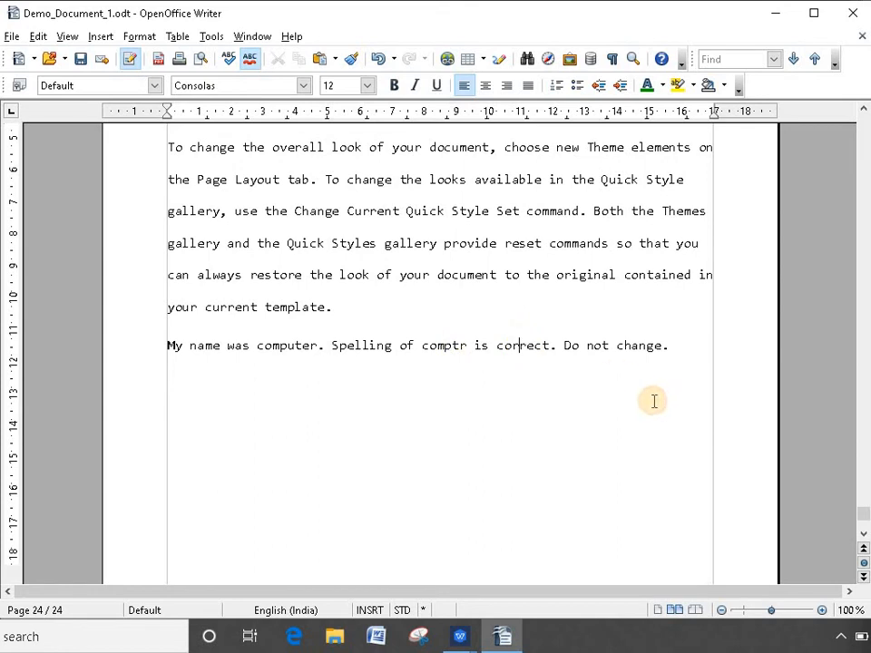
key(BackSpace)
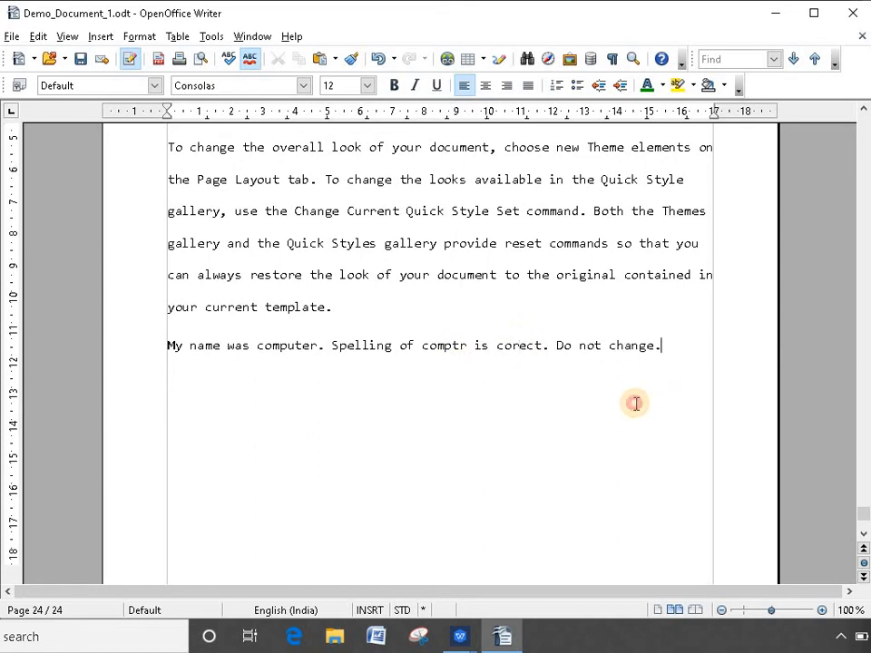
click(591, 345)
key(BackSpace)
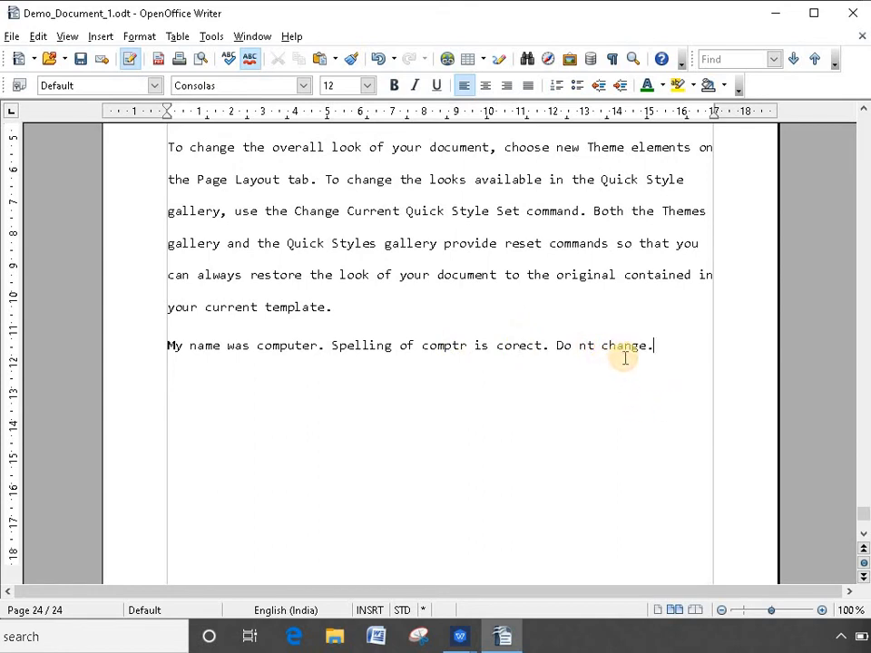
click(623, 345)
key(BackSpace)
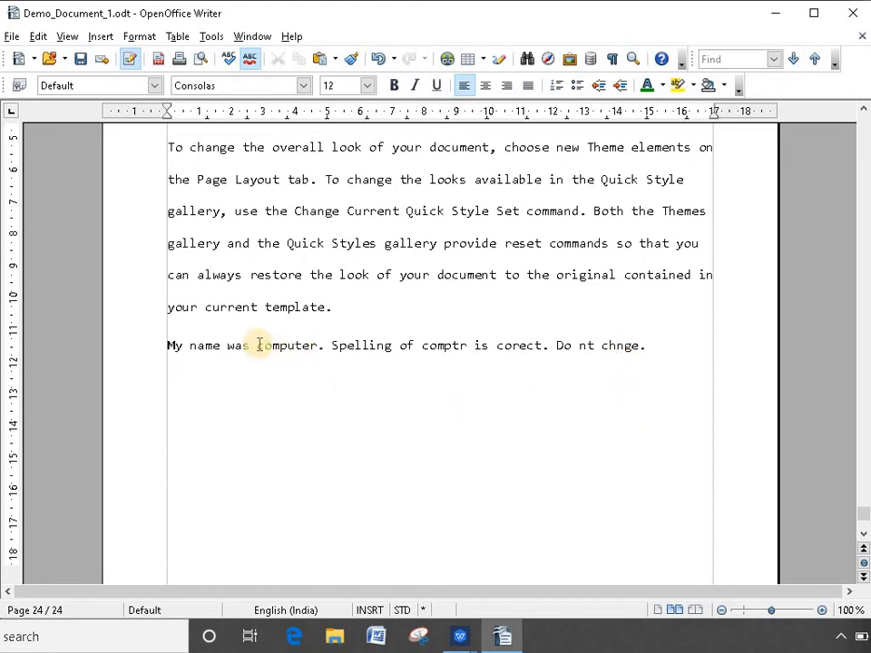
click(197, 345)
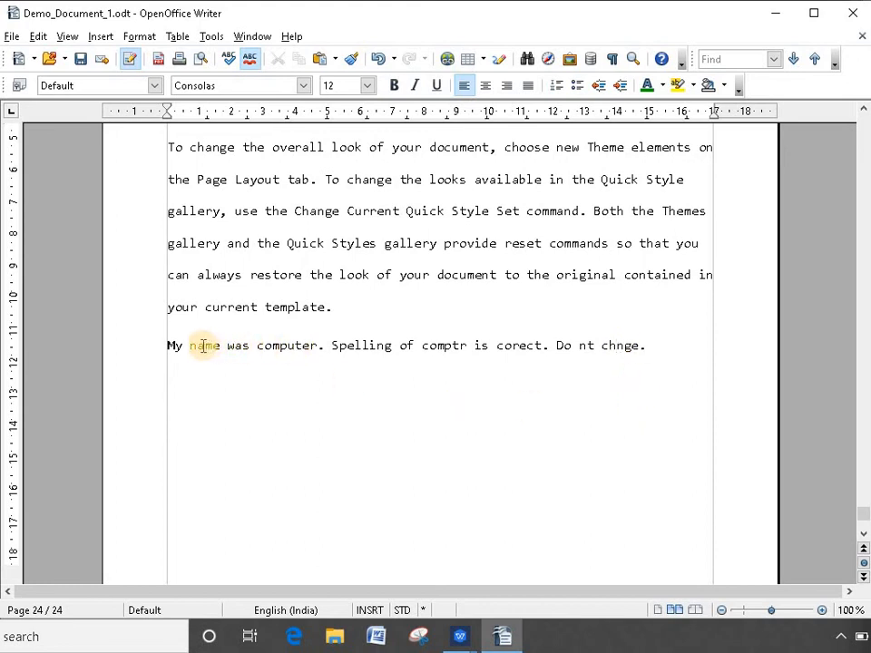
key(BackSpace)
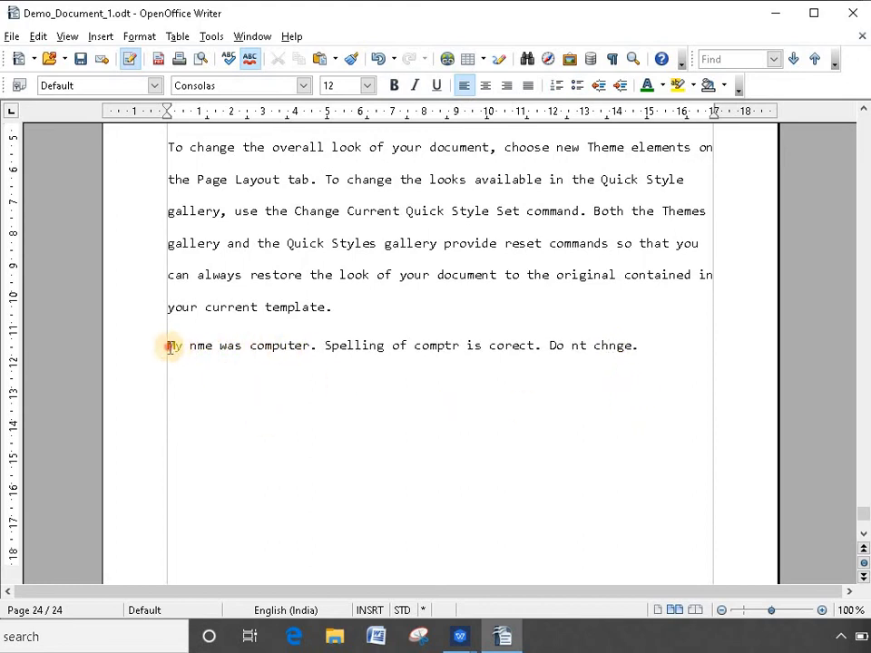
- Run the spelling check on the misspelled last line of page 24 and switch off automatic spell-checking
drag(166, 346, 628, 337)
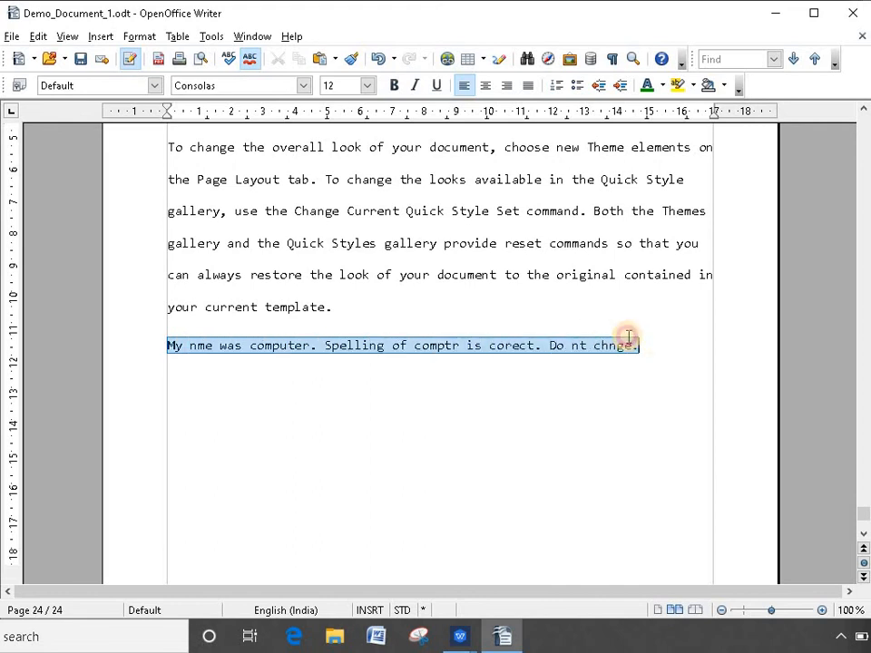
click(228, 59)
click(434, 340)
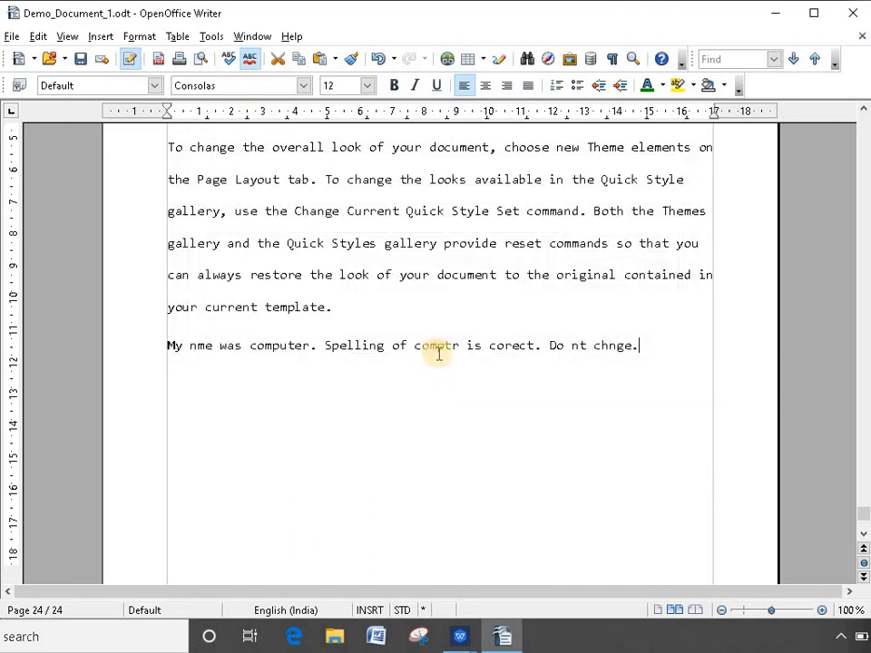
drag(172, 346, 658, 347)
click(251, 61)
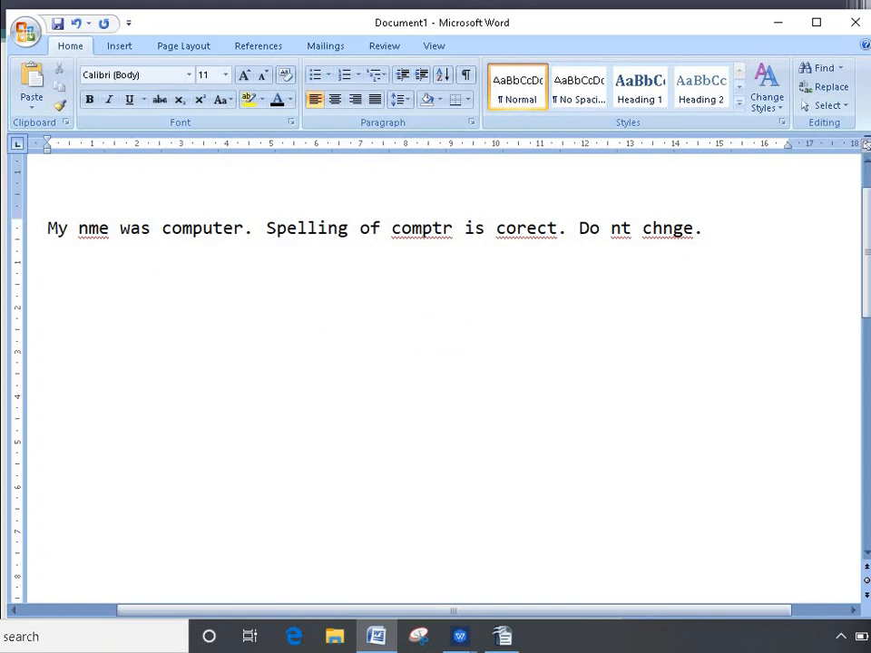
- In Microsoft Word, replace "nme" with the suggestion "name" and "comptr" with "computer"
right_click(87, 227)
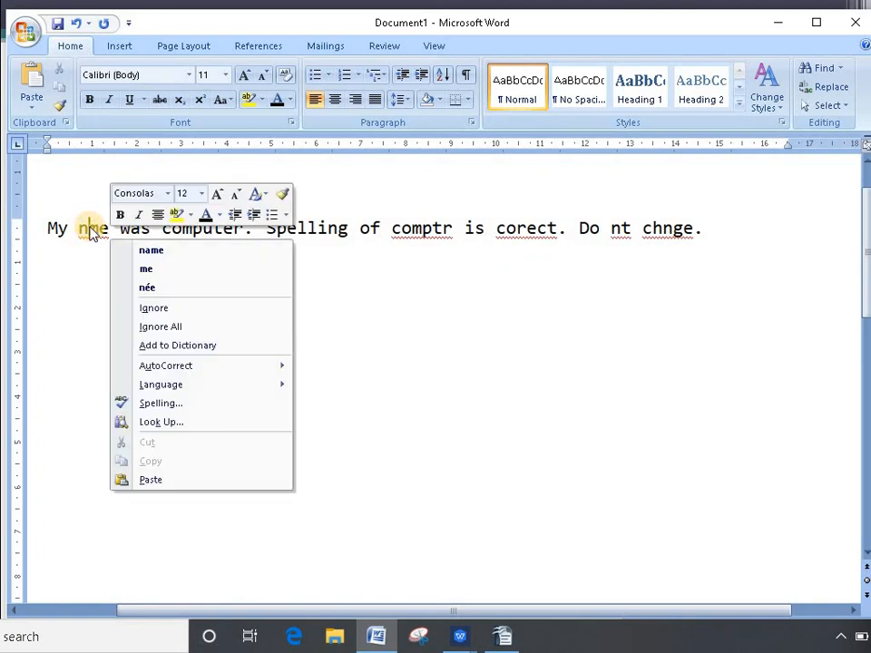
click(179, 253)
click(448, 346)
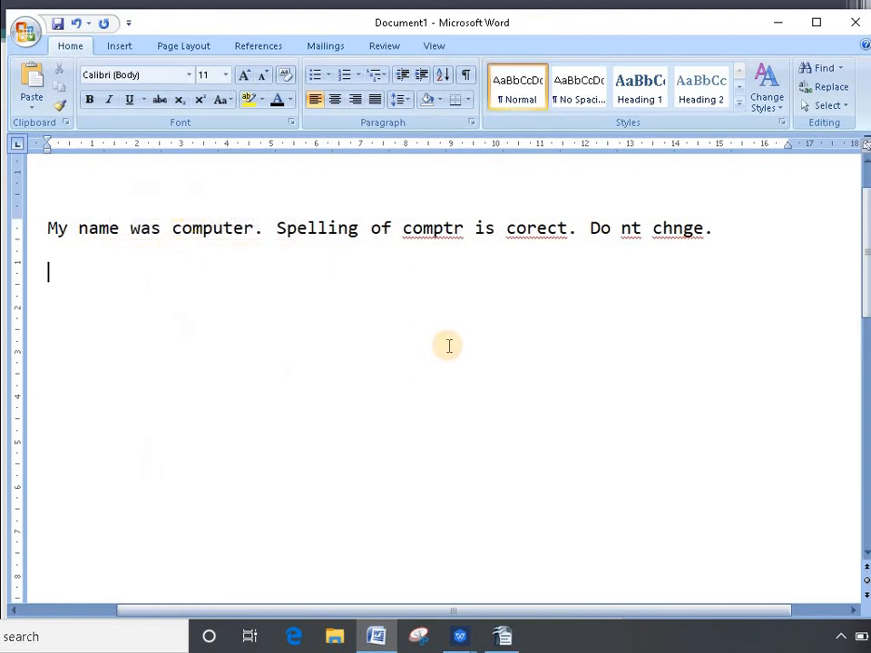
right_click(436, 229)
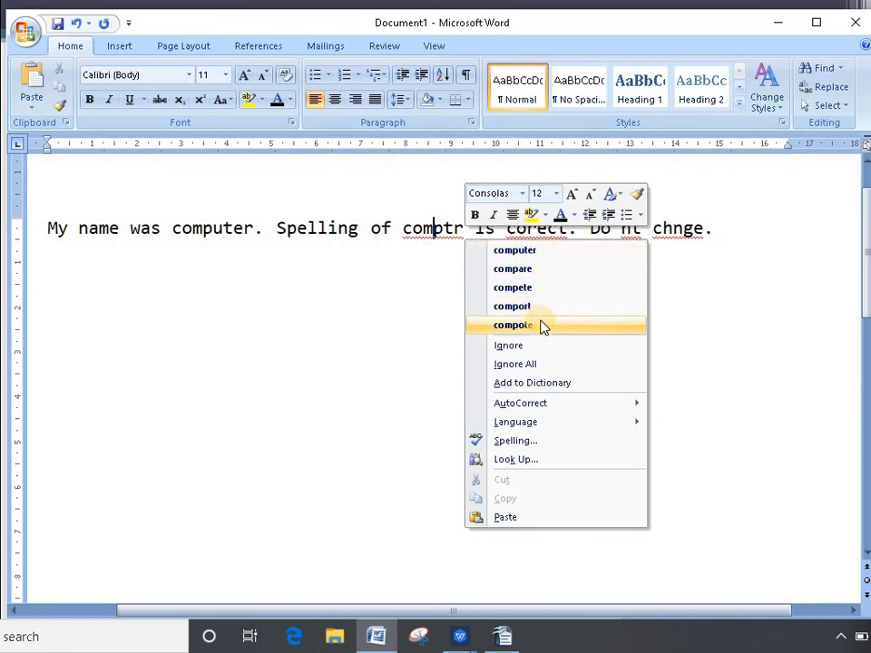
click(530, 256)
- Replace the misspellings "corect", "nt" and "chnge" with the suggestions "correct", "not" and "change"
right_click(567, 228)
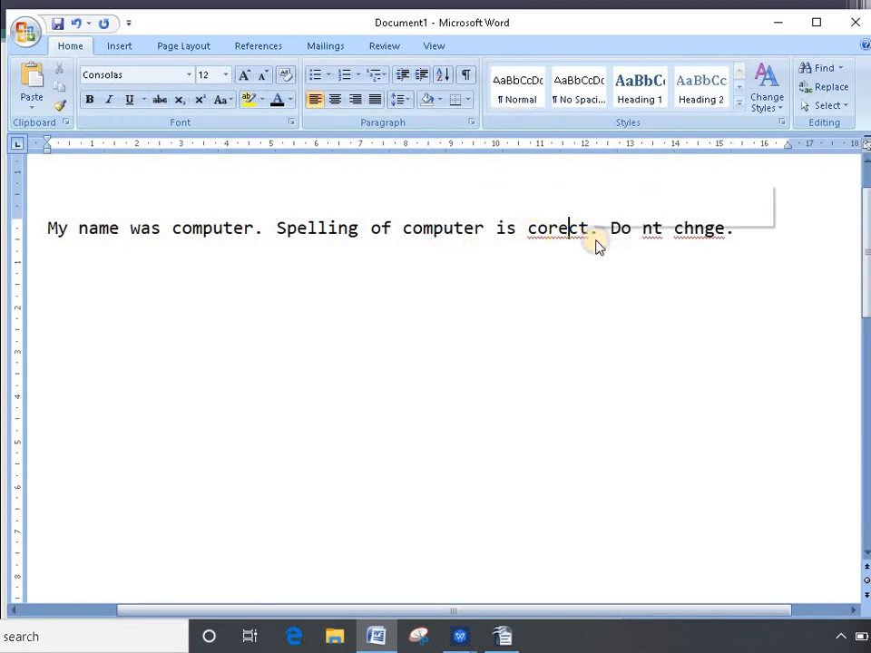
click(706, 245)
right_click(661, 232)
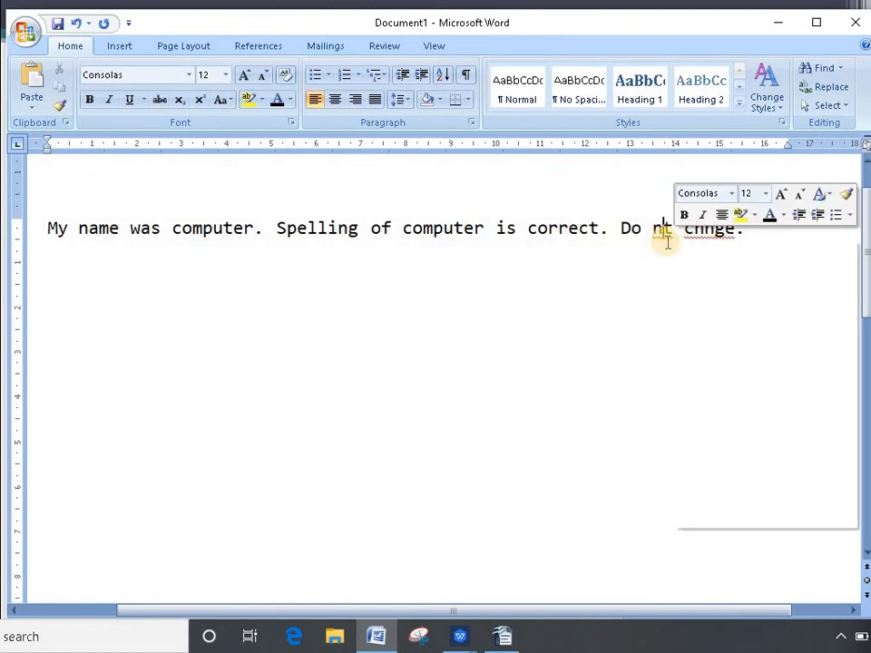
click(709, 252)
click(714, 229)
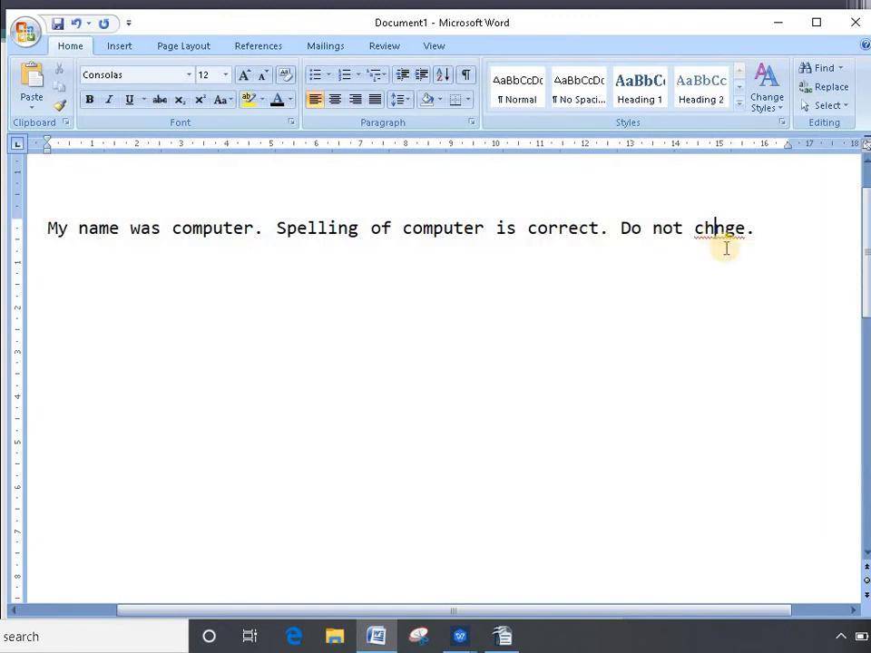
right_click(732, 232)
click(787, 249)
click(466, 365)
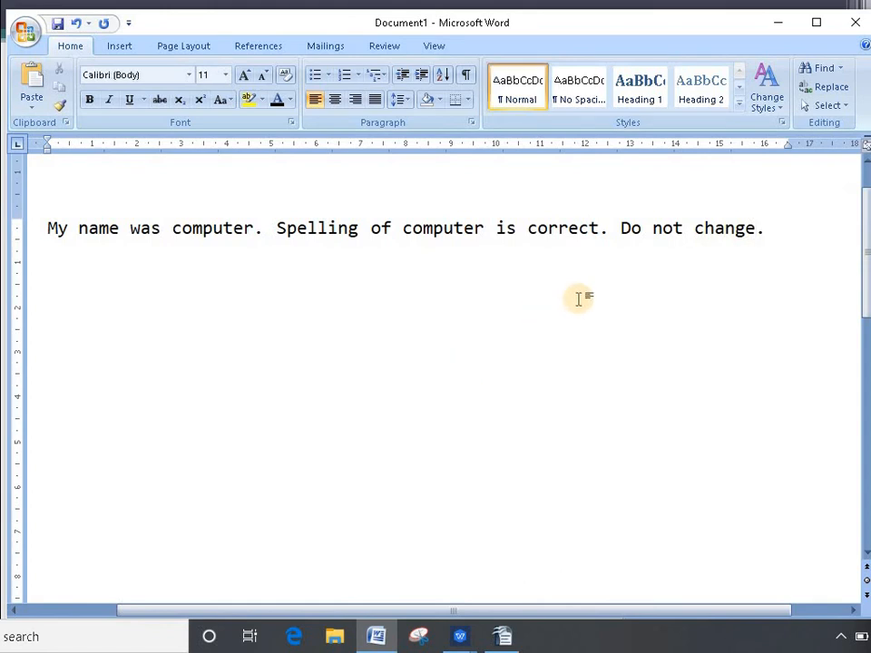
- Add the sentence "I am went school." as a new line below the first one
click(796, 227)
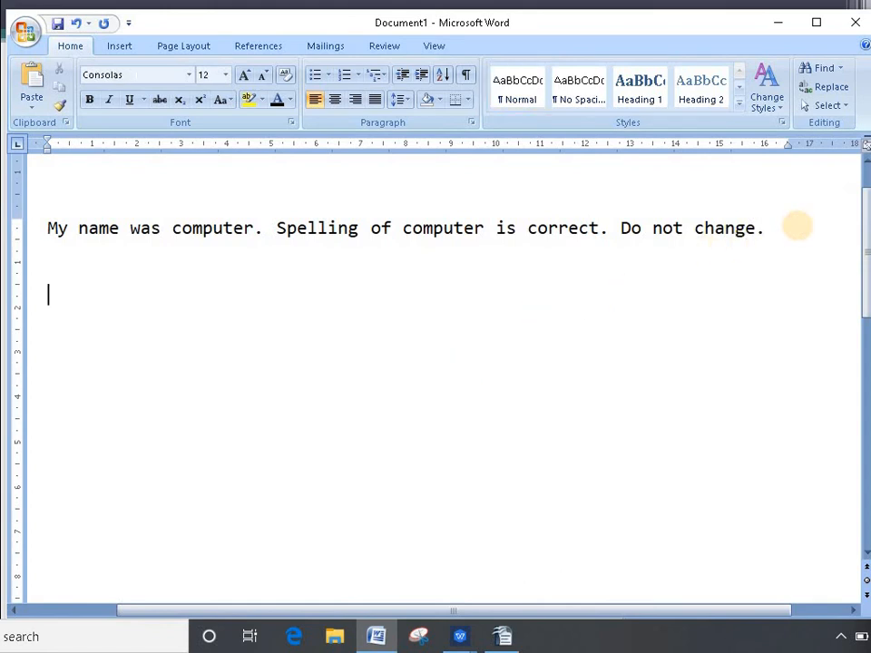
text(I am wen)
key(BackSpace)
key(BackSpace)
text(went)
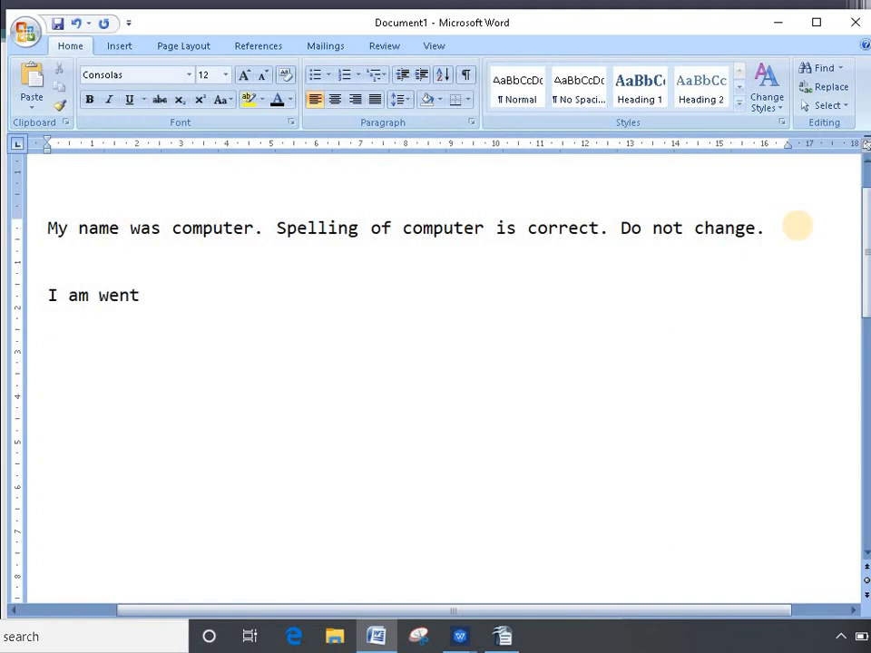
text( school.)
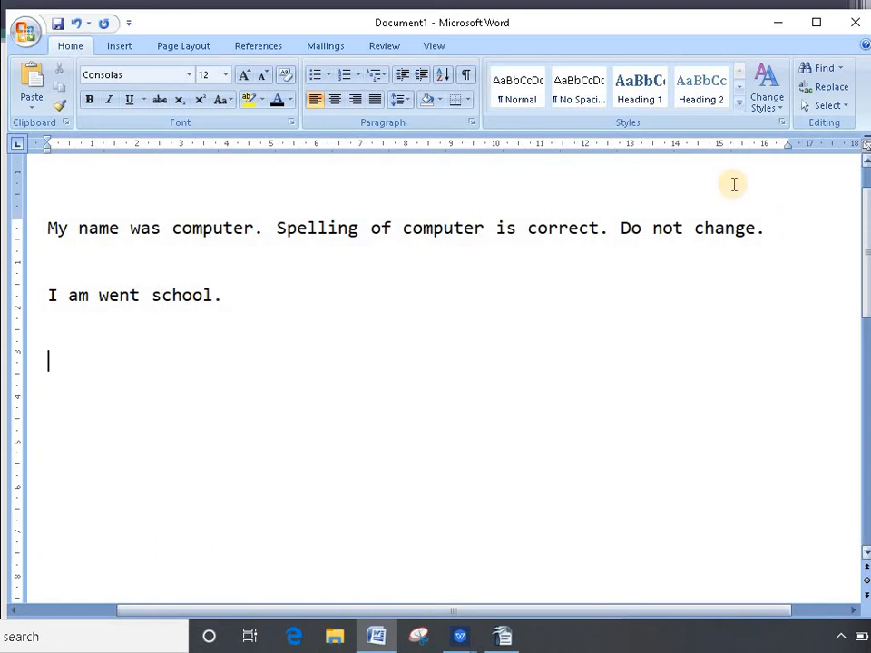
- Run the spelling and grammar check on both lines, continuing through the remainder of the document
drag(250, 300, 28, 228)
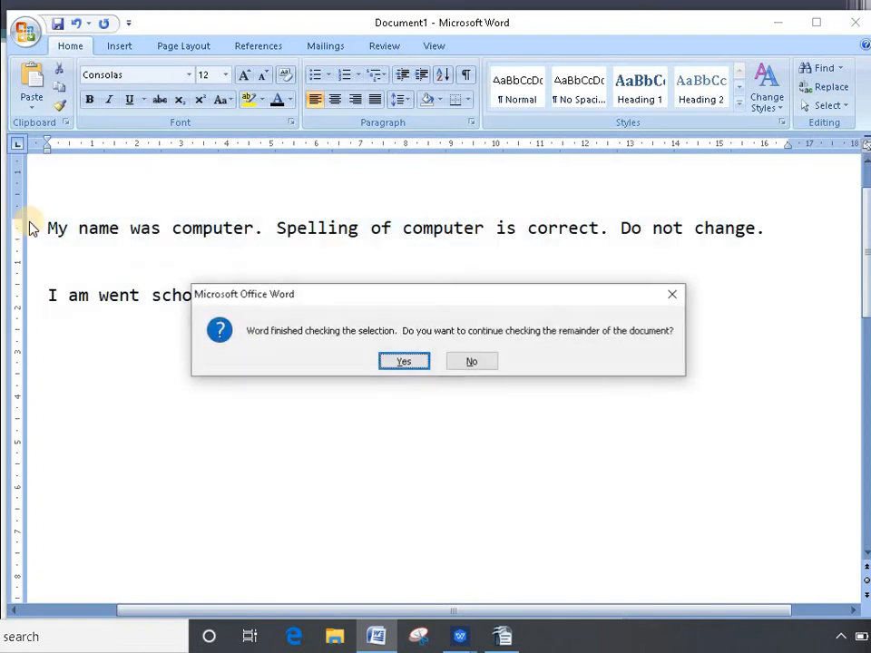
click(403, 361)
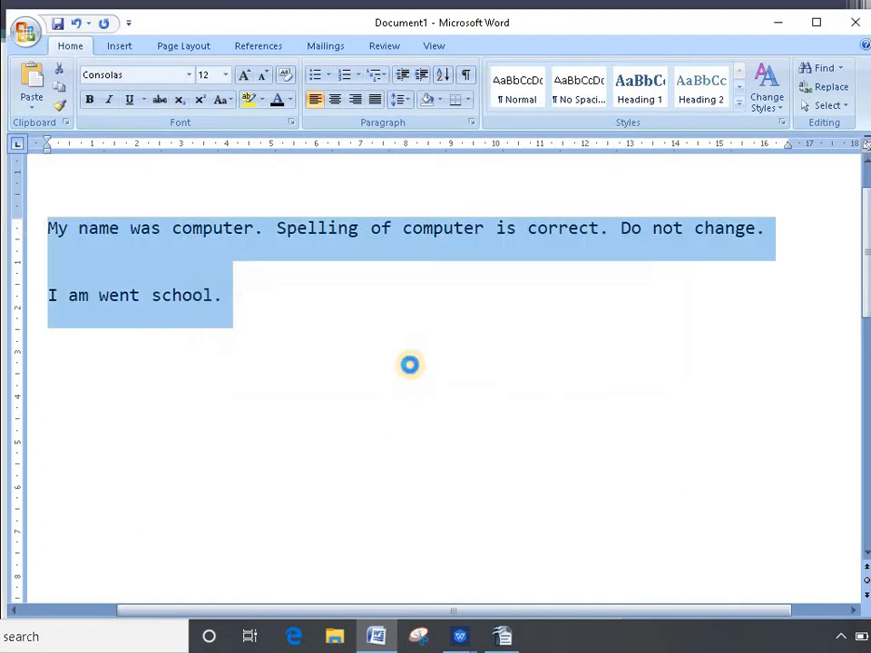
click(433, 363)
click(282, 297)
triple_click(26, 218)
- Add a third line reading "The Sun used to setting in east."
click(347, 321)
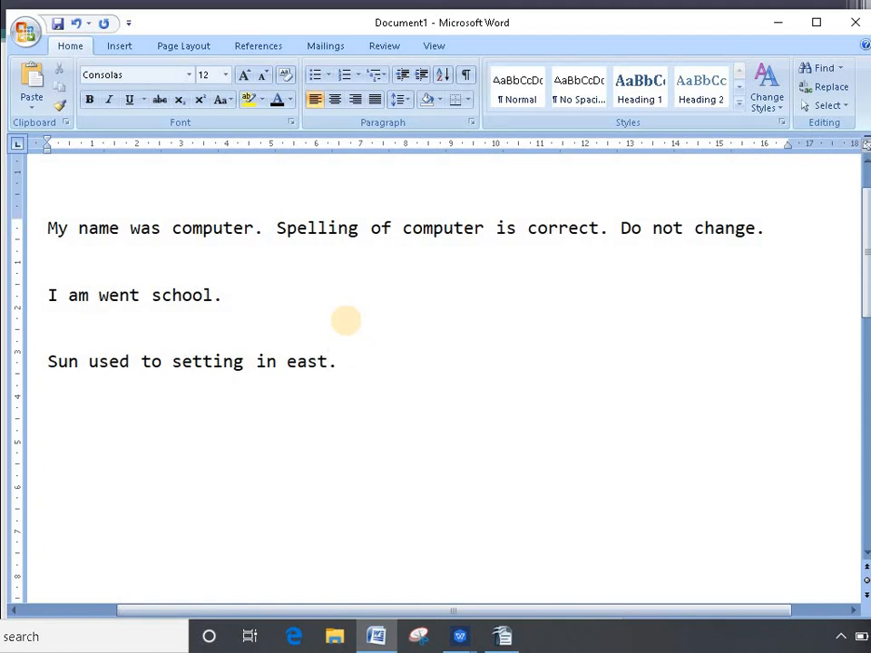
click(62, 364)
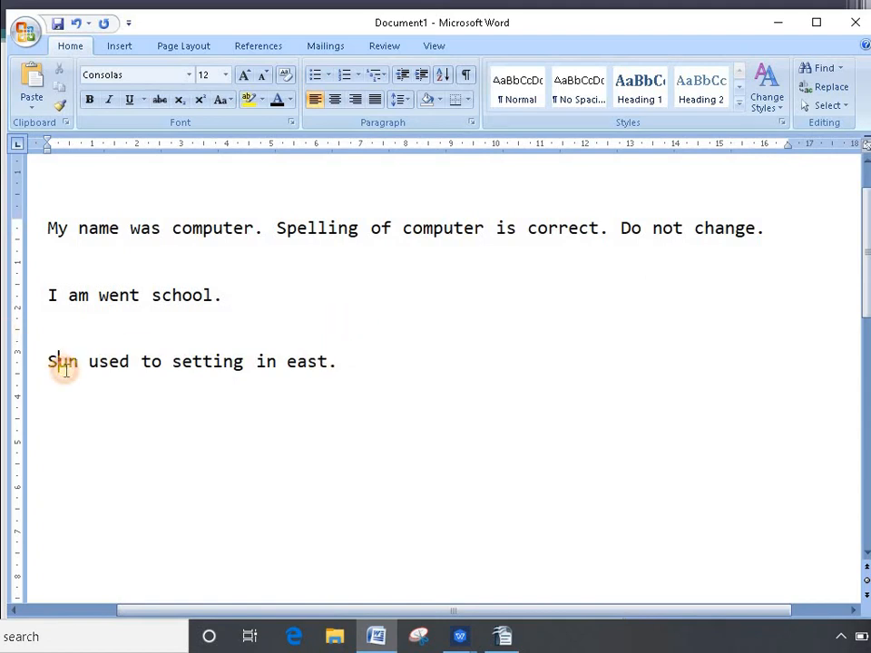
text(The)
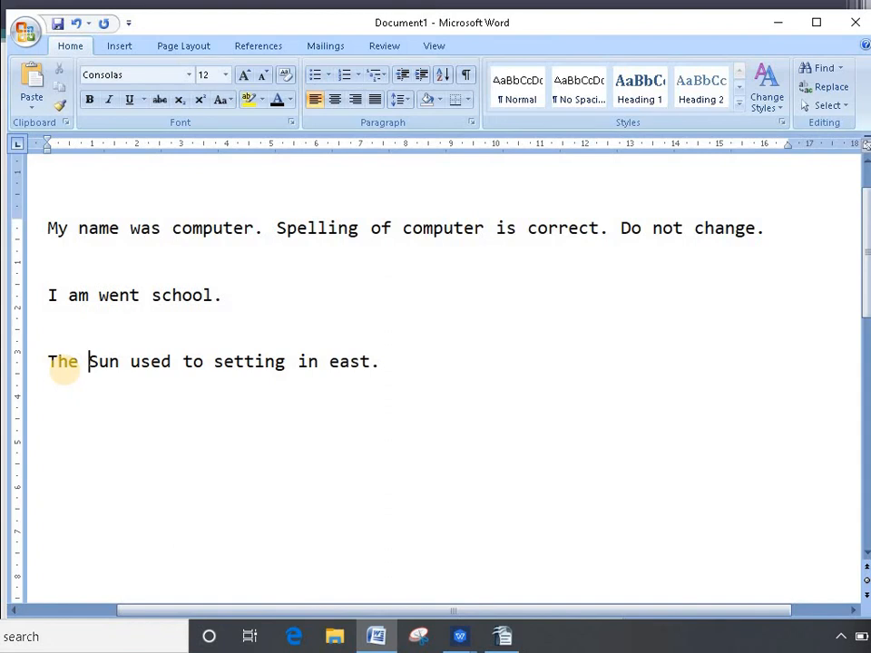
- Run the spelling and grammar check on all three lines, continuing through the rest of the document
key(ctrl+a)
click(404, 357)
drag(403, 370, 61, 223)
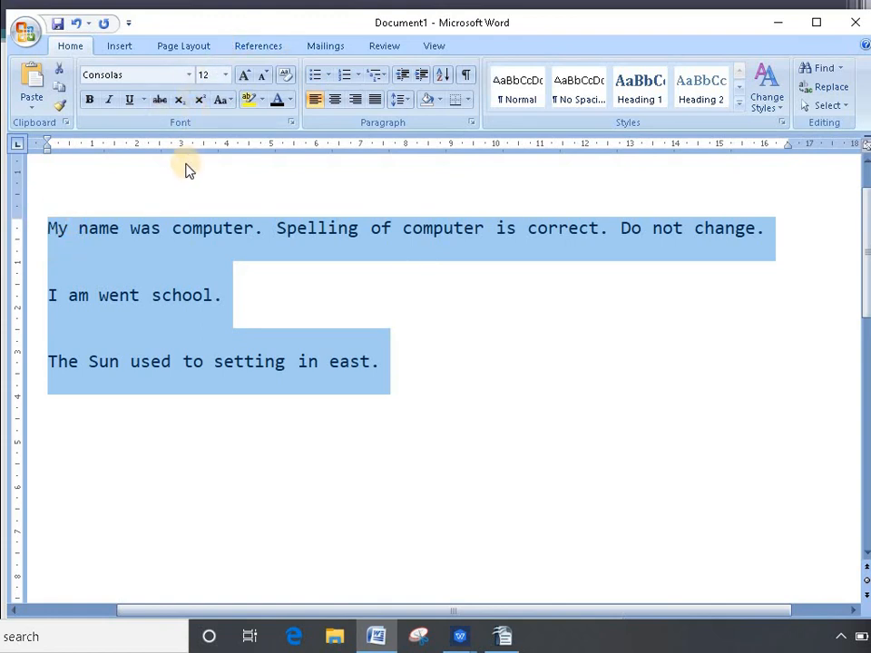
key(F7)
click(410, 362)
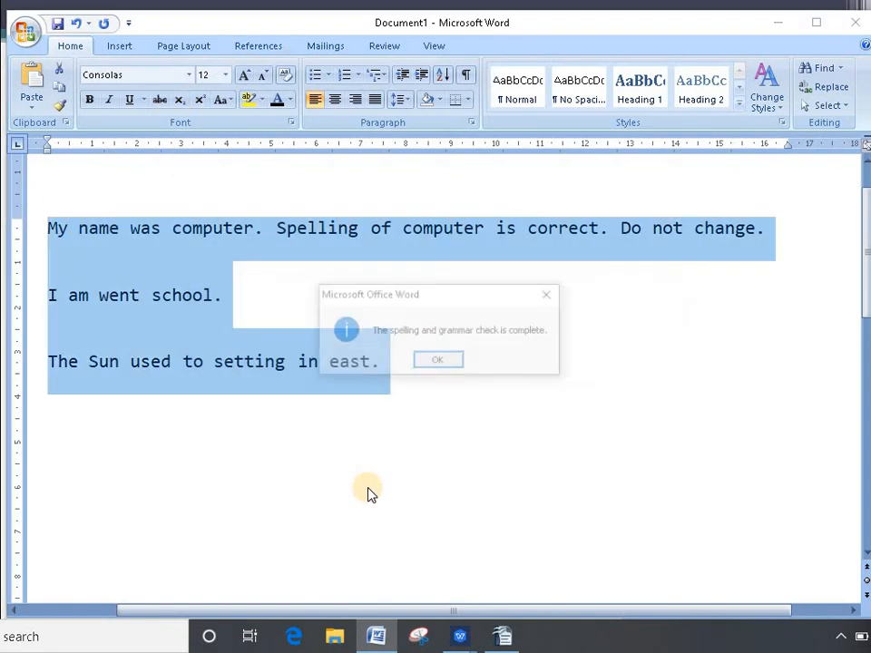
click(446, 363)
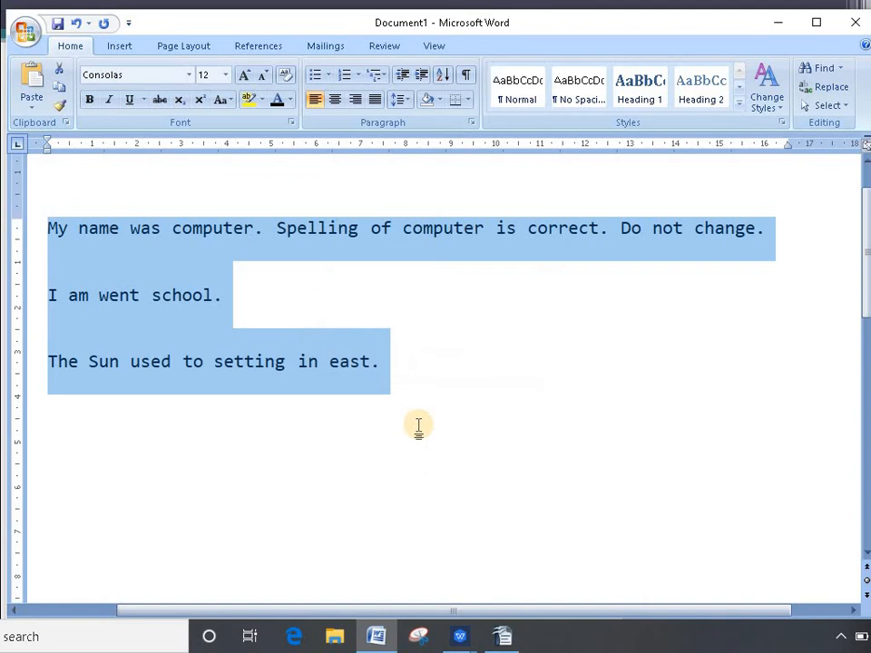
click(418, 427)
click(431, 387)
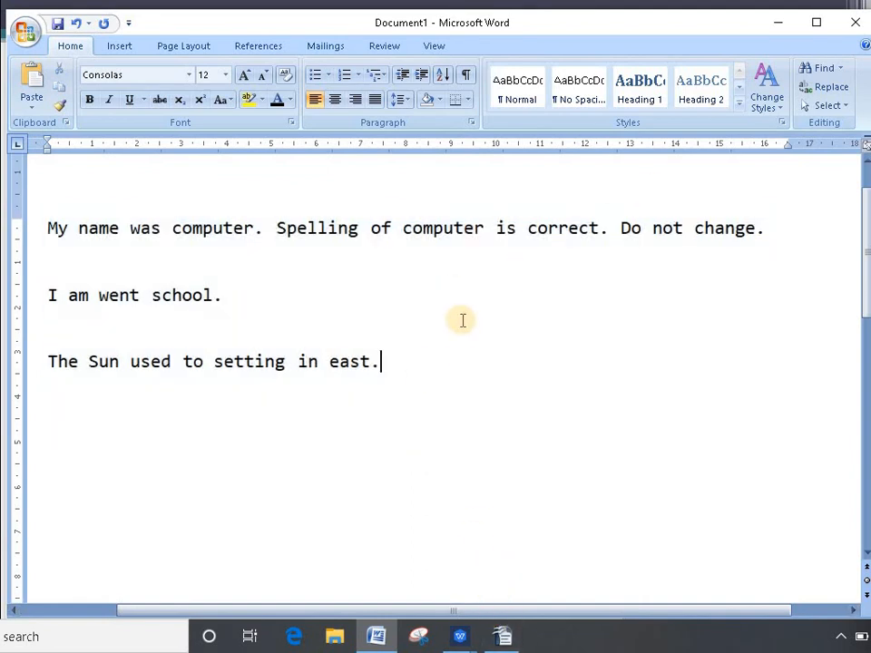
key(ctrl+a)
click(438, 361)
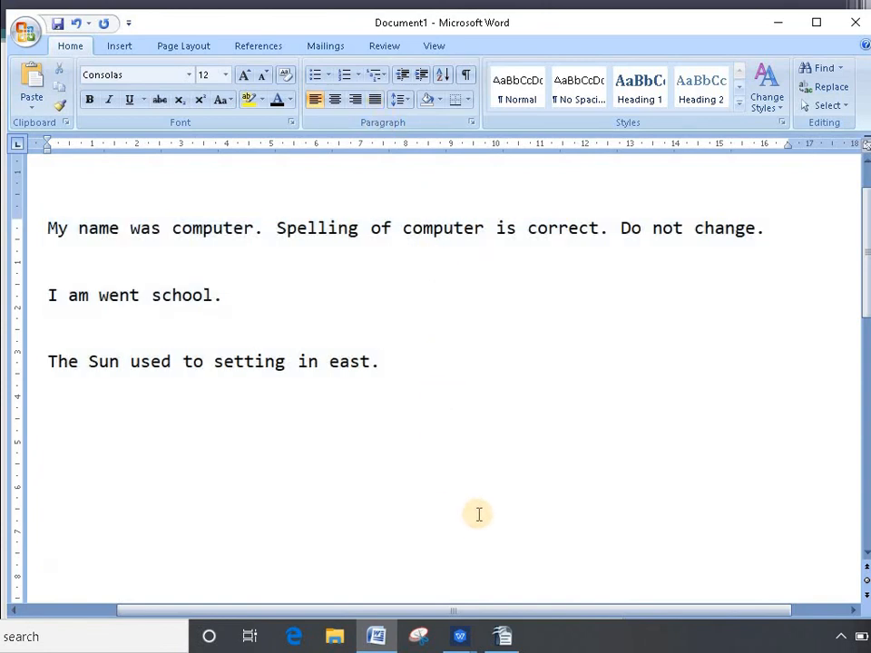
- Delete the line about the Sun and change "was" to "is" in the first line
click(20, 366)
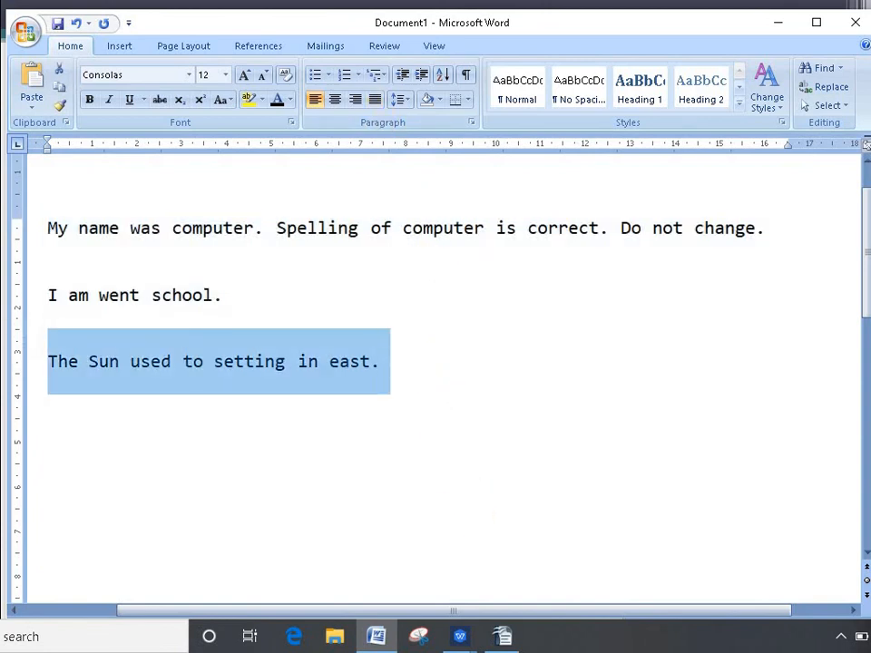
key(Delete)
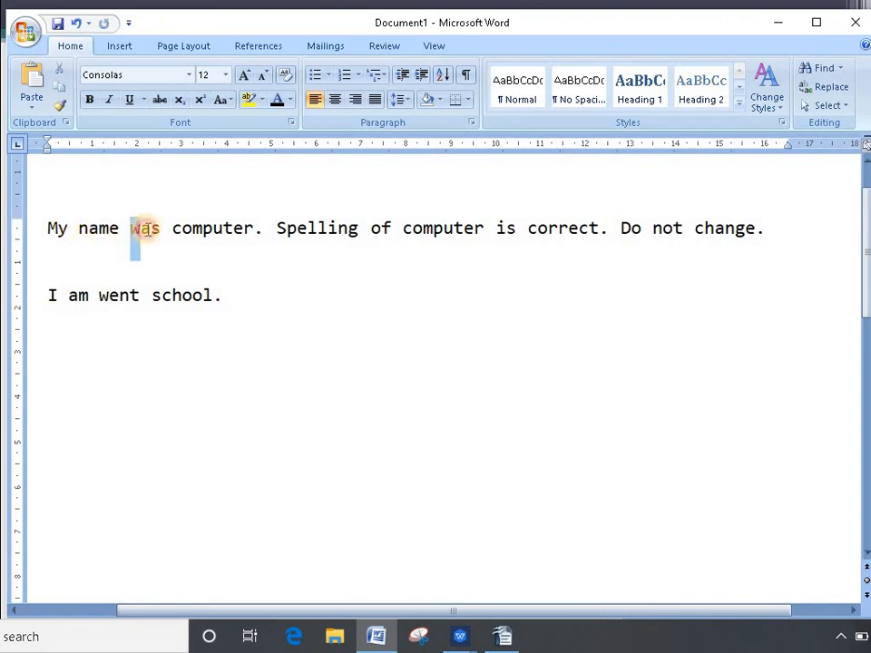
drag(145, 229, 163, 249)
text(is)
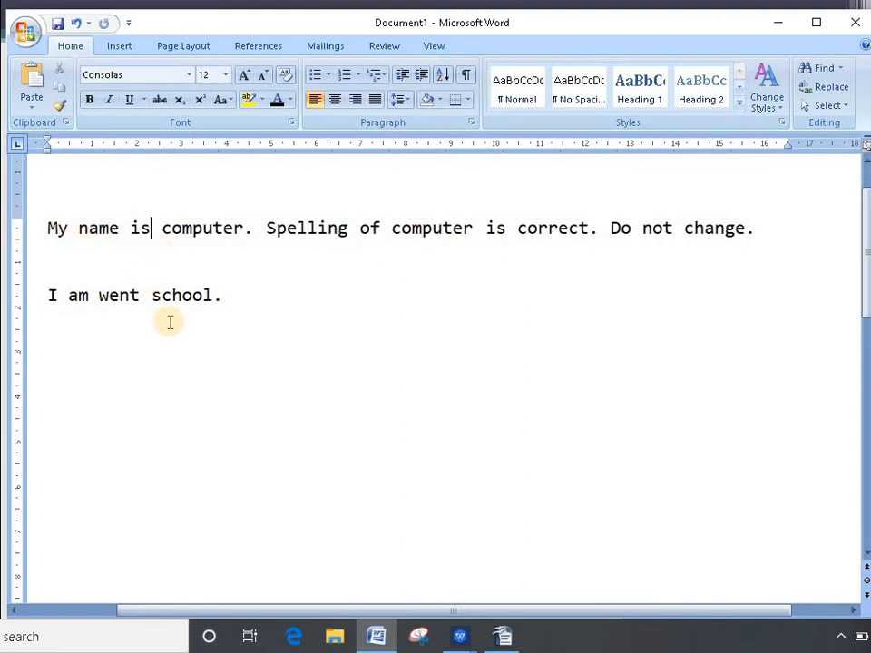
- Remove "am" from the second line so it reads "I went school." and add two line breaks after it
click(219, 299)
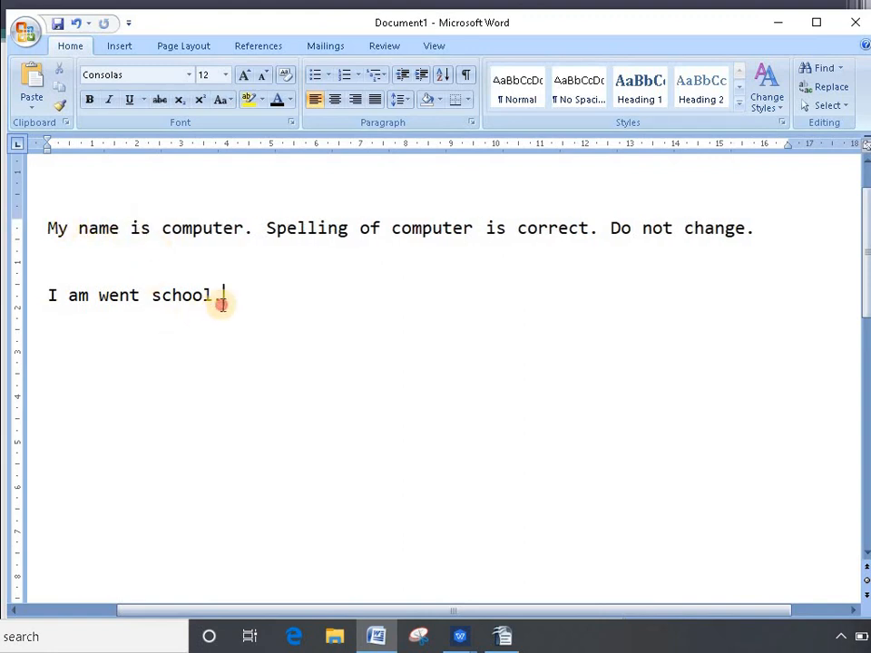
click(99, 295)
key(BackSpace)
key(BackSpace)
key(BackSpace)
click(195, 302)
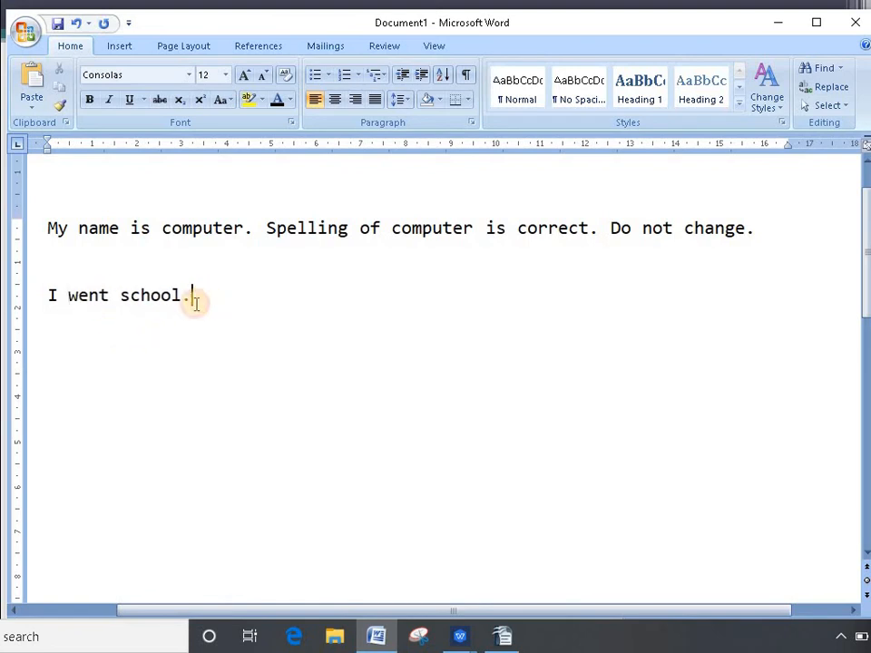
key(Return)
key(Return)
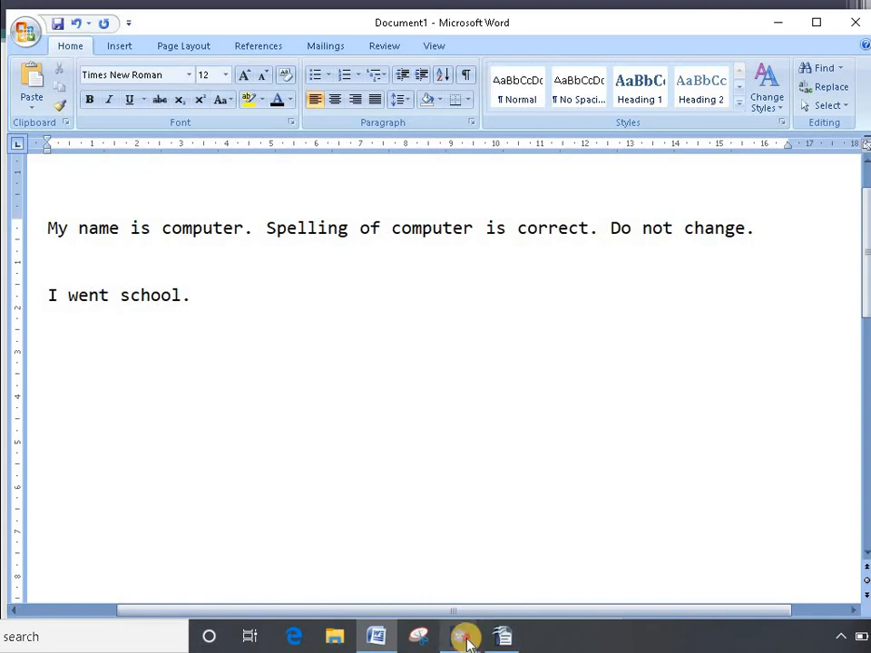
- Switch to OpenOffice Writer and run the spelling and grammar check on the paragraph beginning "To change the overall look" on page 23
double_click(514, 635)
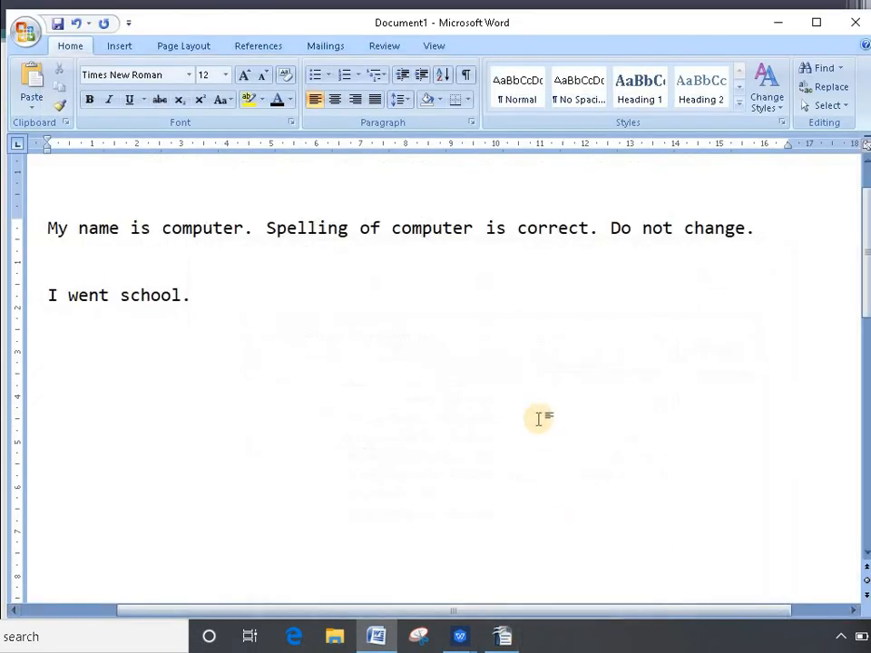
click(501, 635)
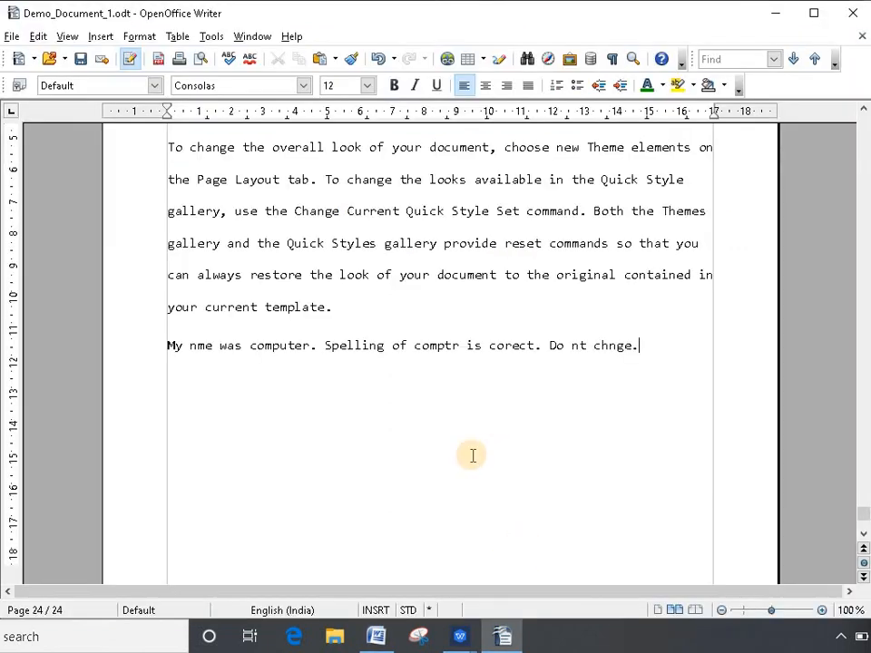
scroll(369, 381, up, 3)
scroll(371, 377, up, 4)
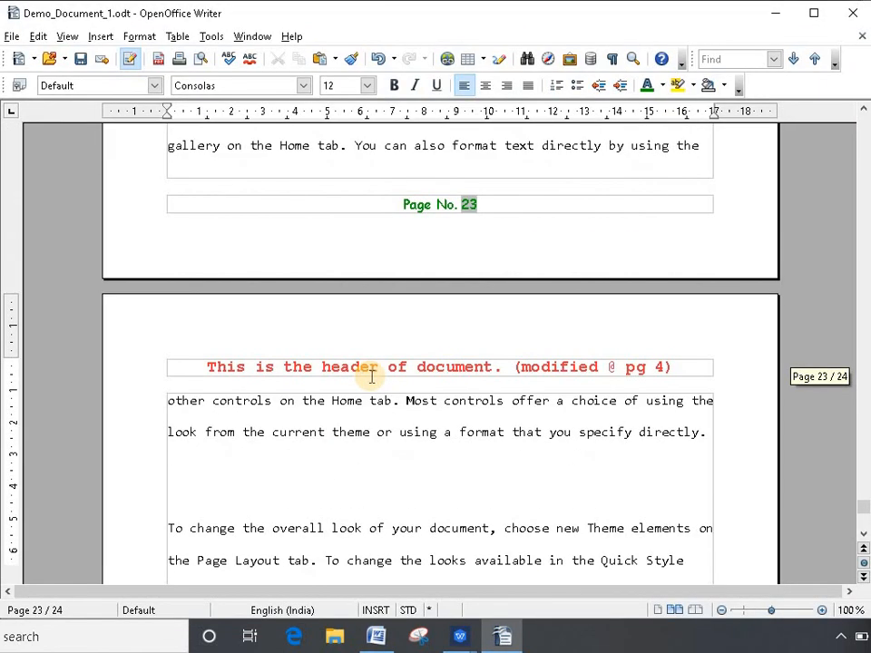
scroll(370, 372, up, 10)
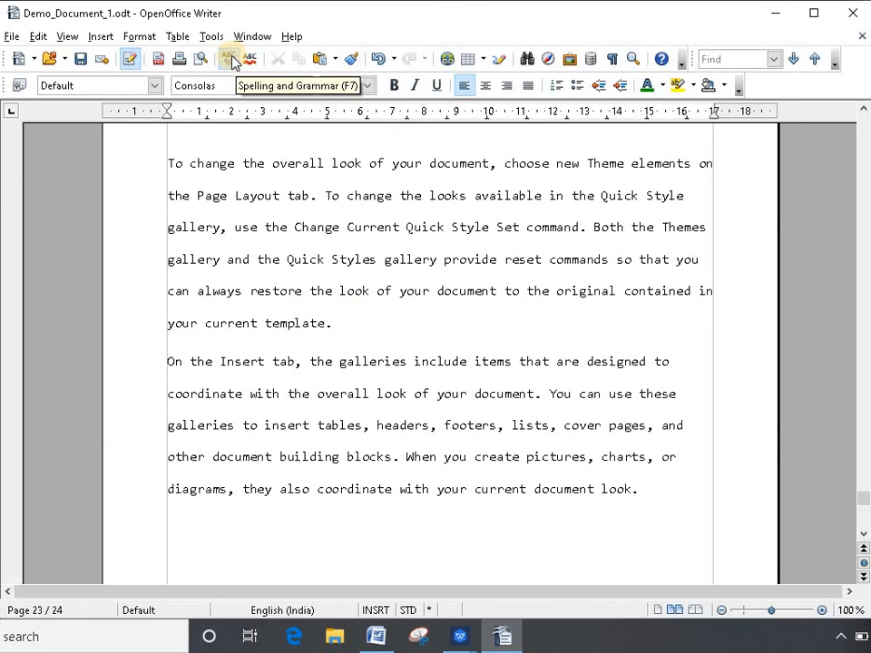
click(225, 260)
drag(173, 163, 255, 237)
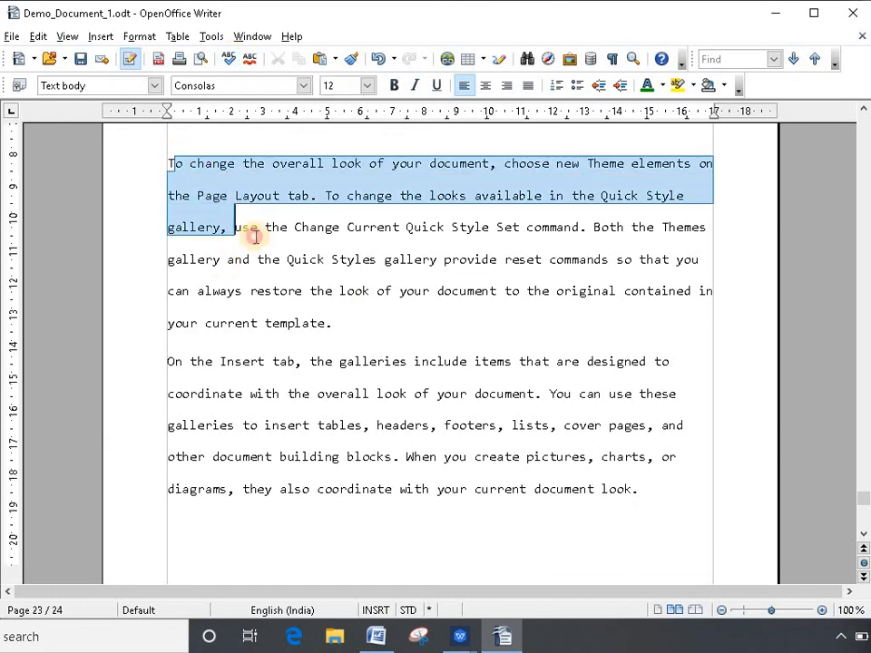
click(301, 289)
drag(350, 327, 166, 168)
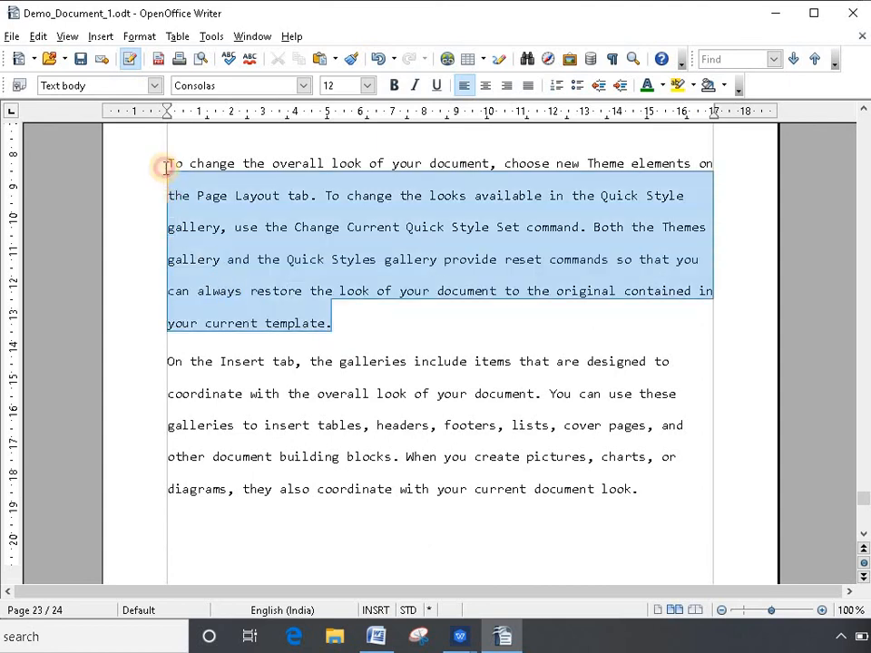
click(229, 57)
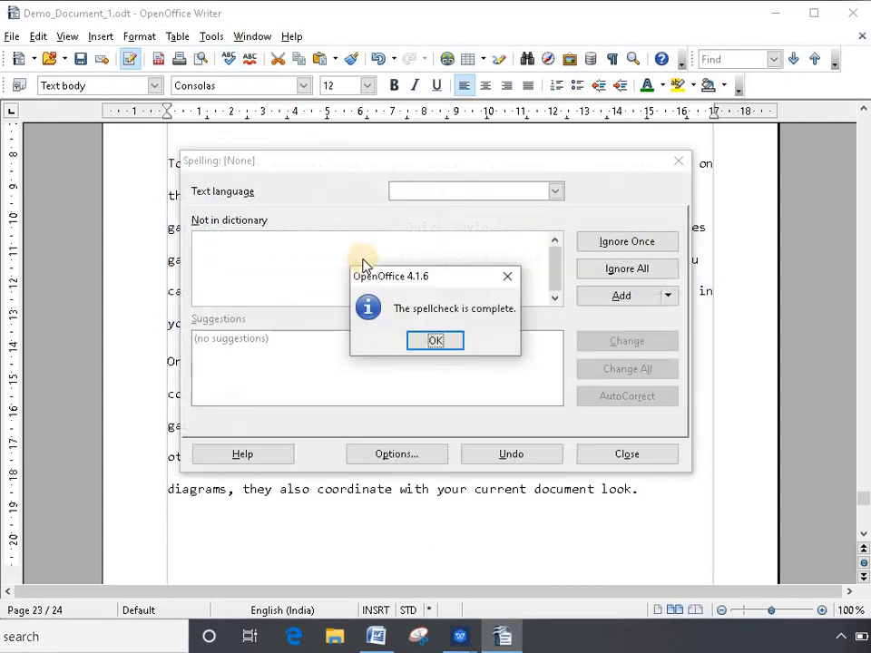
click(443, 341)
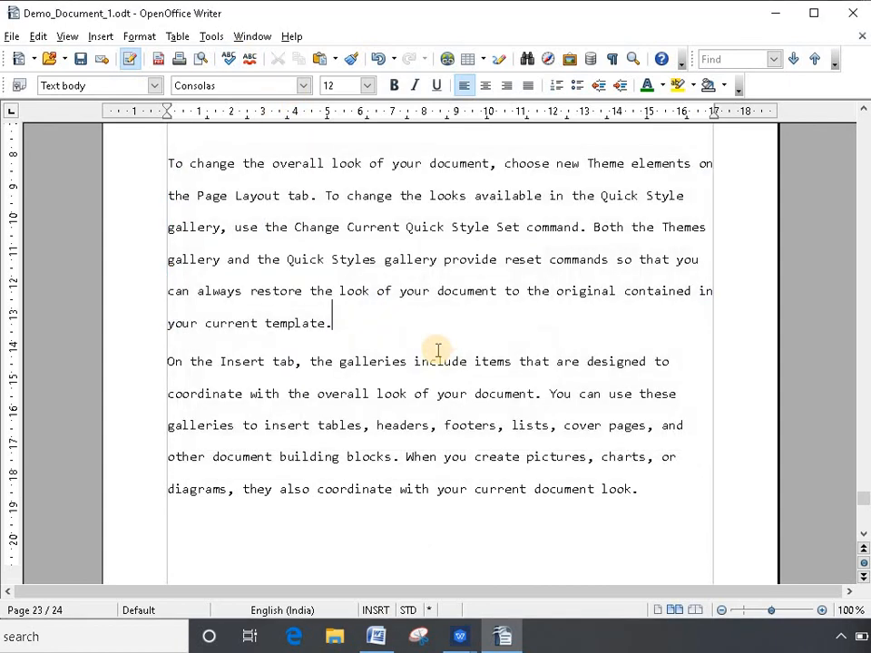
- Run the spelling and grammar check from the same paragraph without a selection, continuing from the beginning of the document
drag(414, 342, 136, 139)
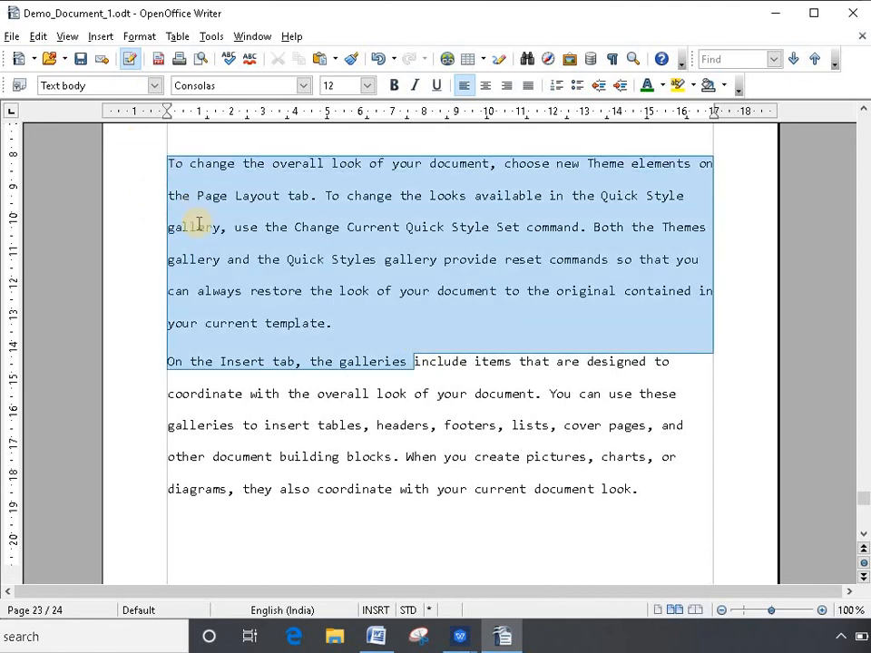
click(248, 297)
key(F7)
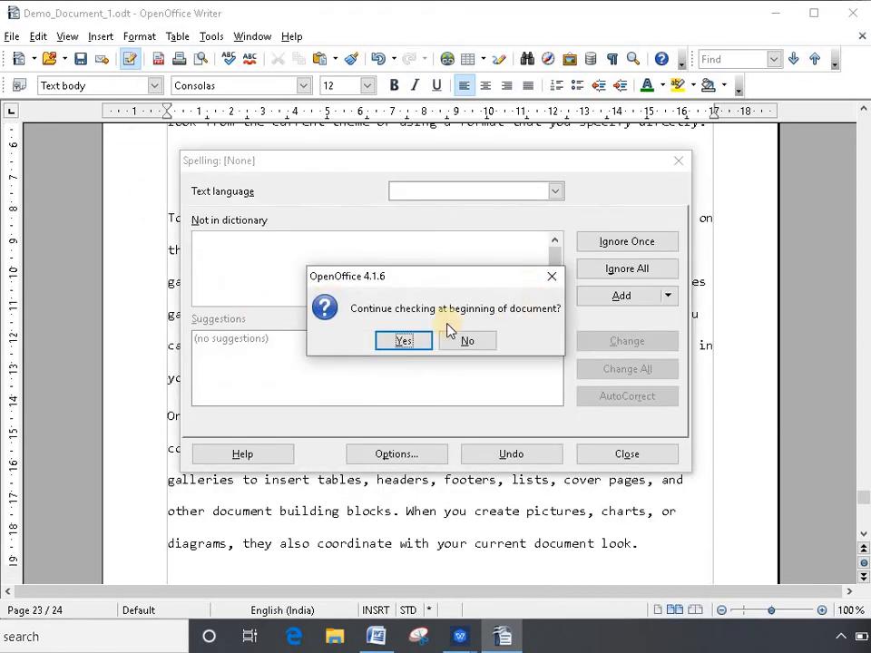
click(405, 344)
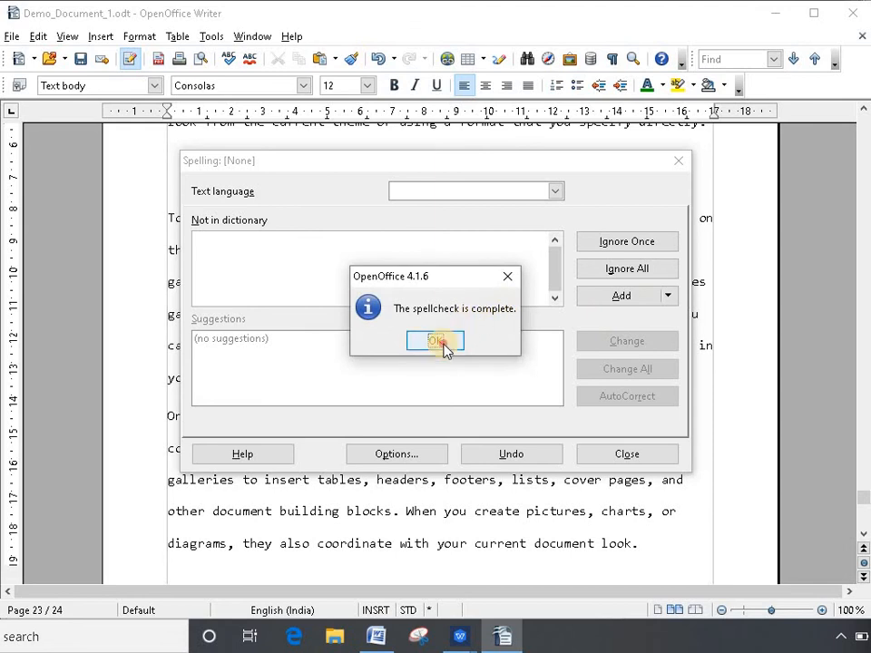
click(445, 348)
scroll(511, 545, down, 5)
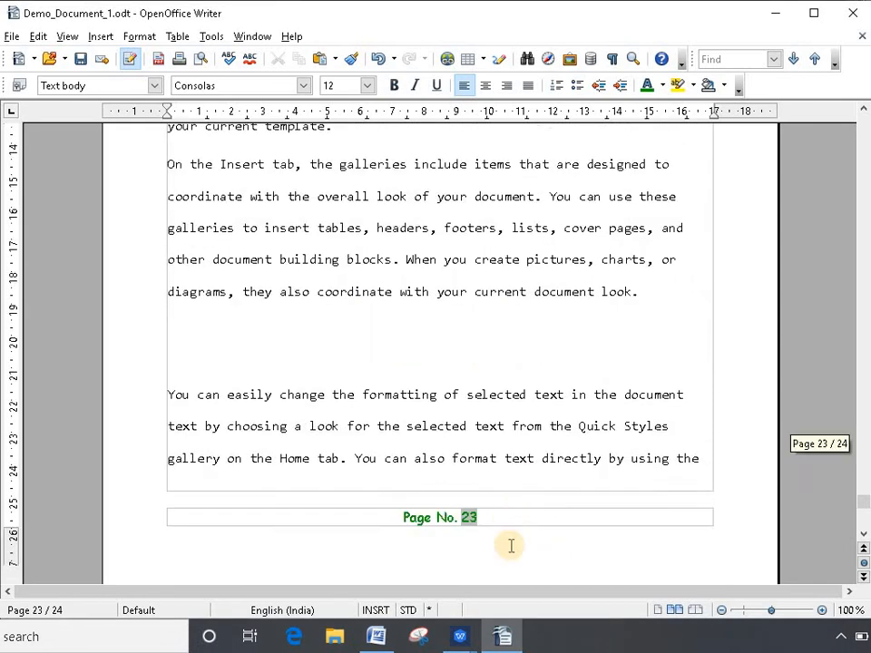
scroll(511, 545, down, 3)
mouse_move(455, 636)
click(549, 573)
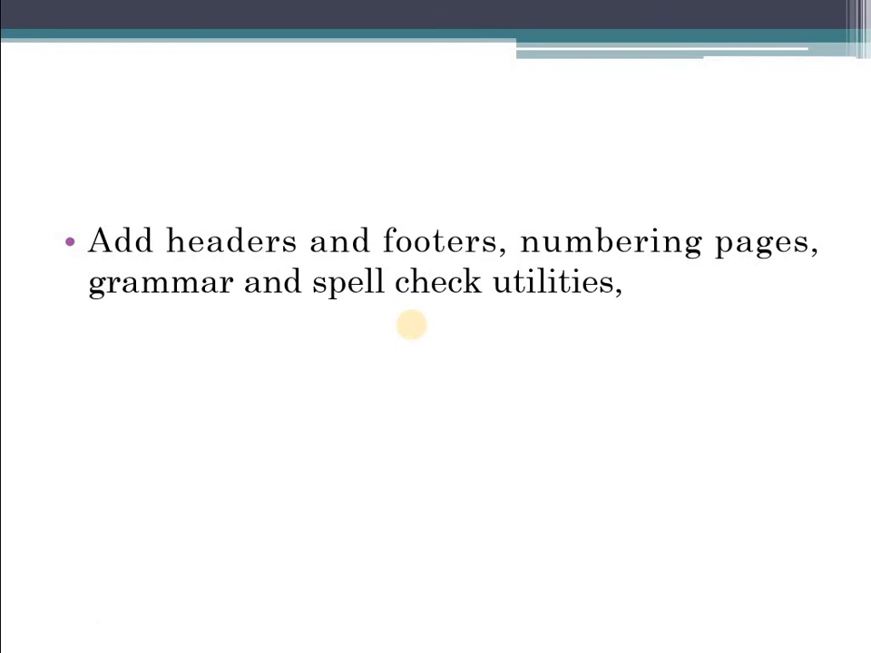
click(411, 325)
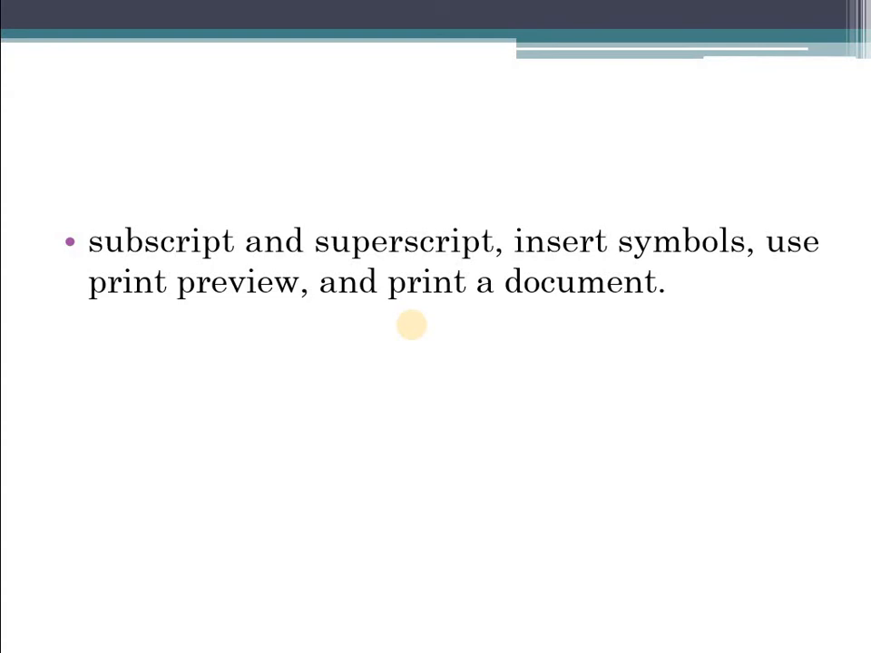
click(460, 359)
click(460, 359)
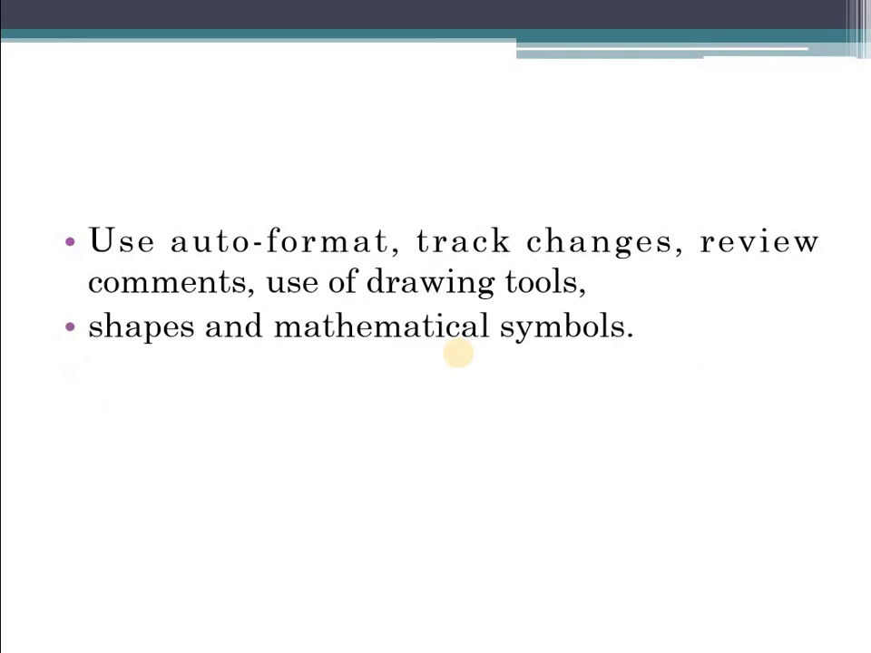
click(458, 354)
scroll(458, 353, up, 3)
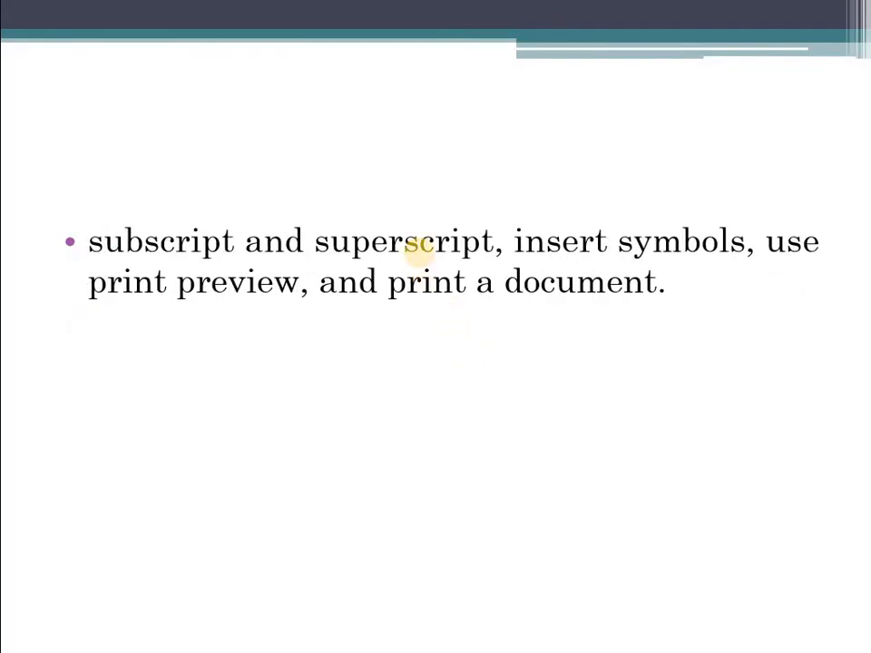
- Return to OpenOffice Writer and delete the text "Super script:" below the K2MnO4 line
key(alt+Tab)
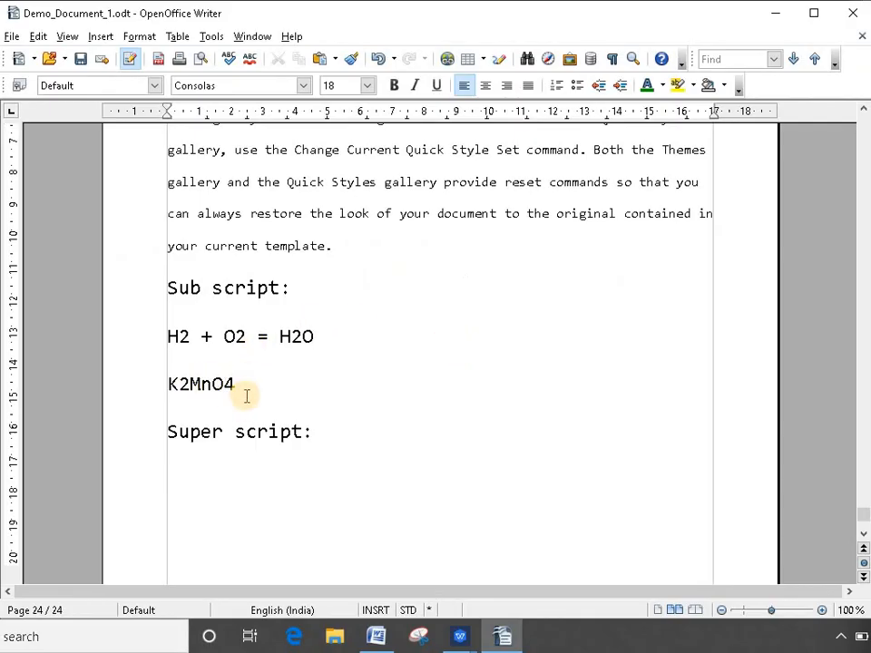
drag(169, 432, 356, 434)
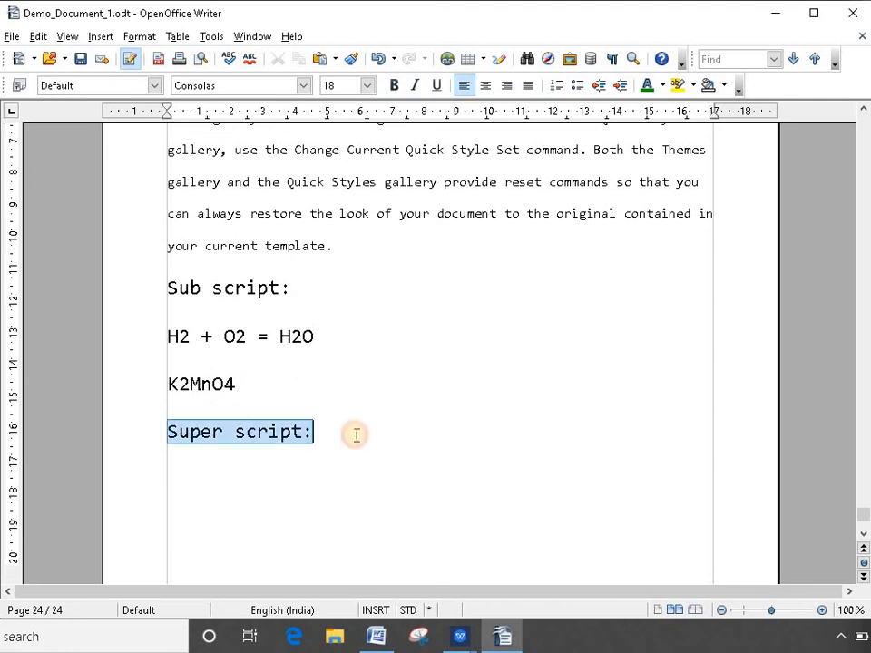
key(Delete)
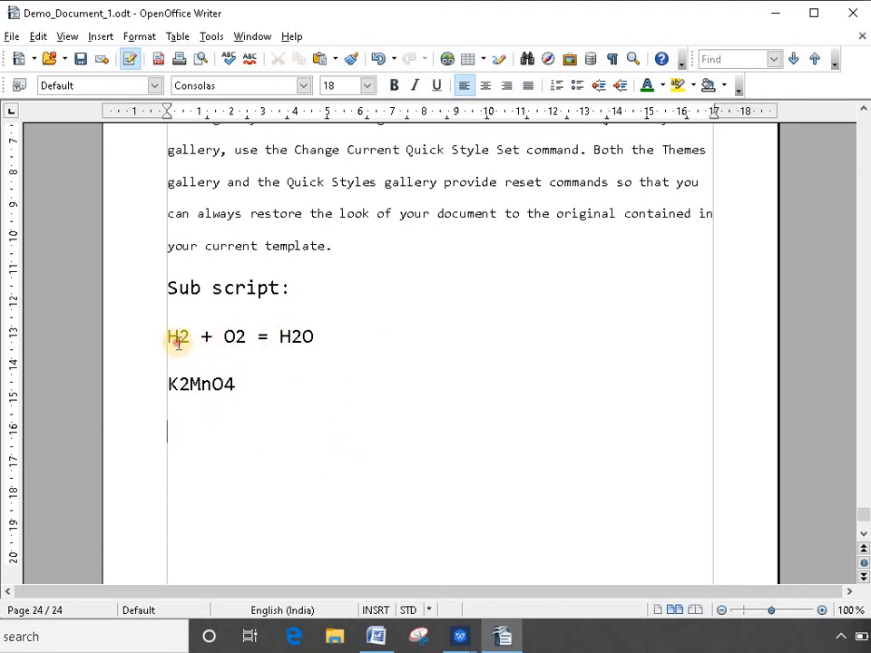
- Format the 2 in the first term, H2, of the equation as subscript through the character position settings
drag(179, 341, 189, 339)
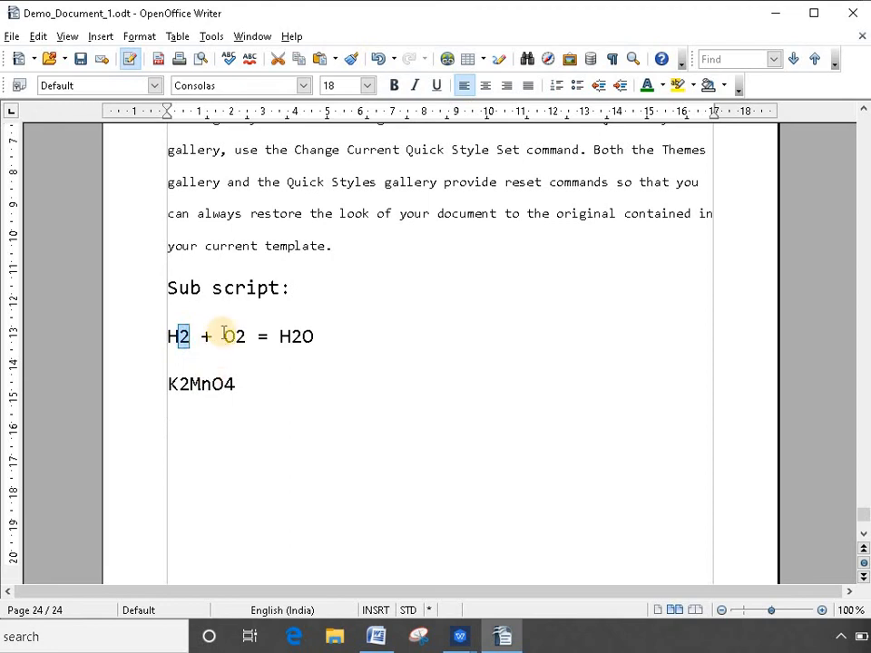
click(140, 37)
click(159, 84)
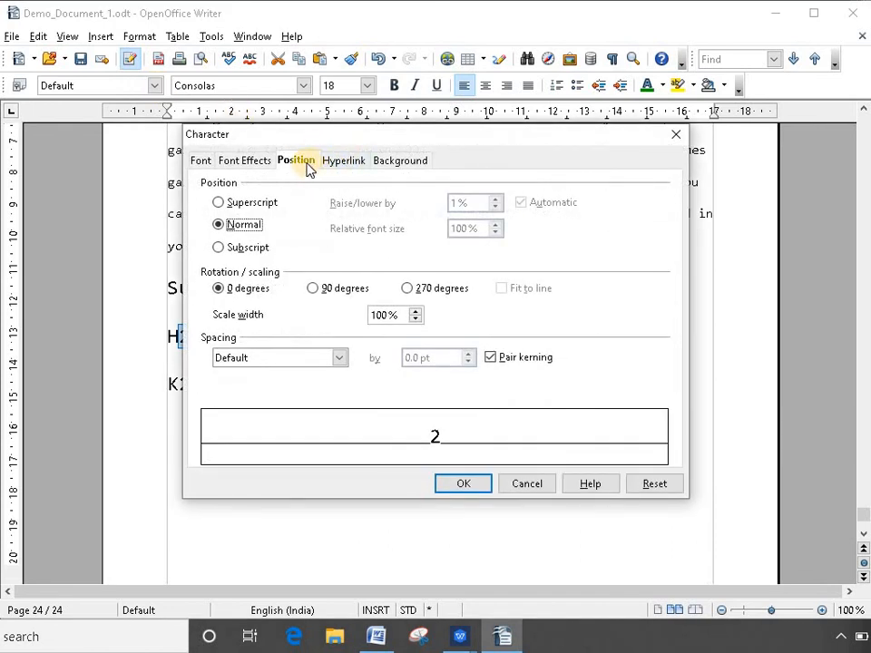
click(210, 165)
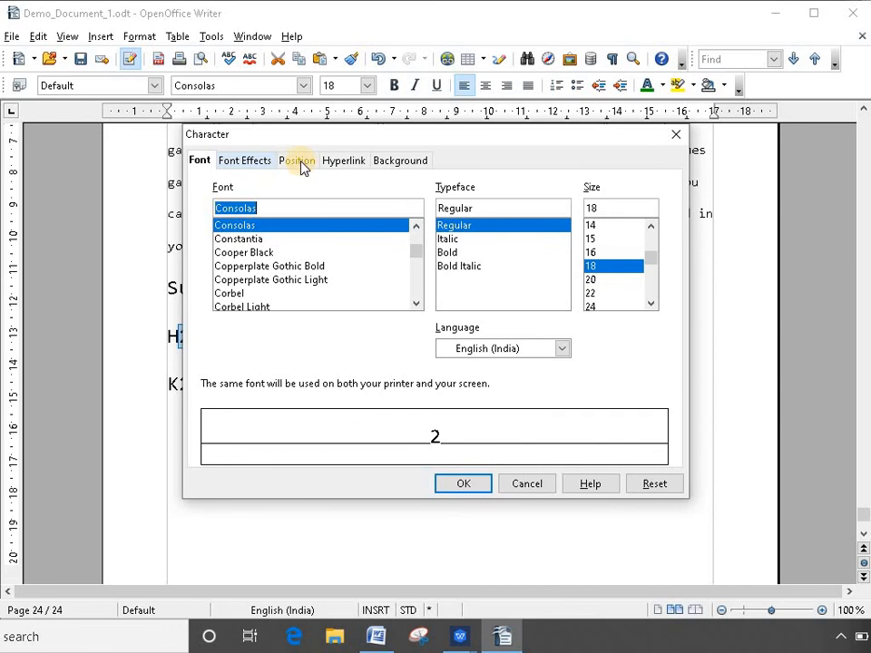
key(ctrl+Tab)
key(ctrl+Tab)
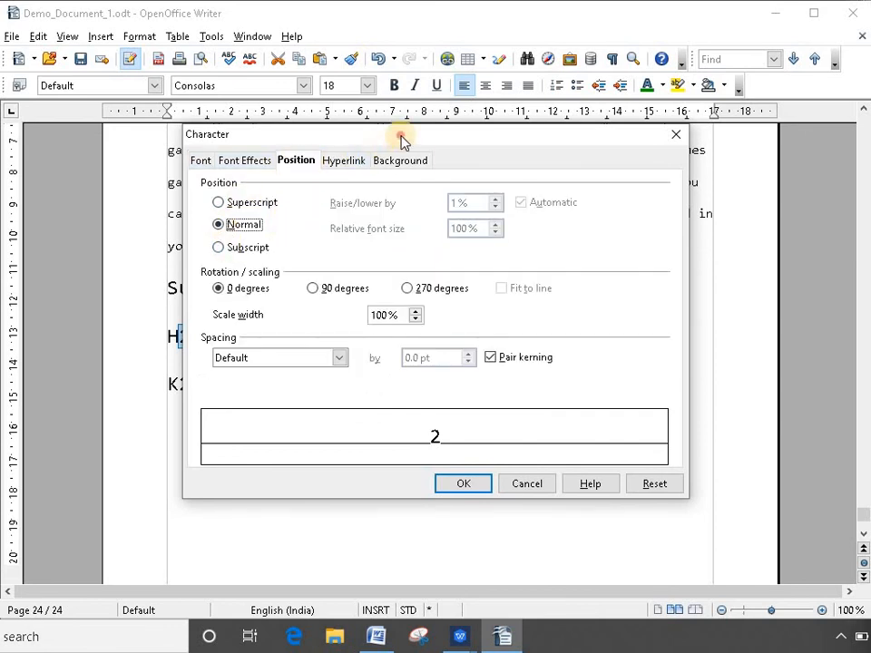
drag(400, 138, 586, 242)
click(405, 353)
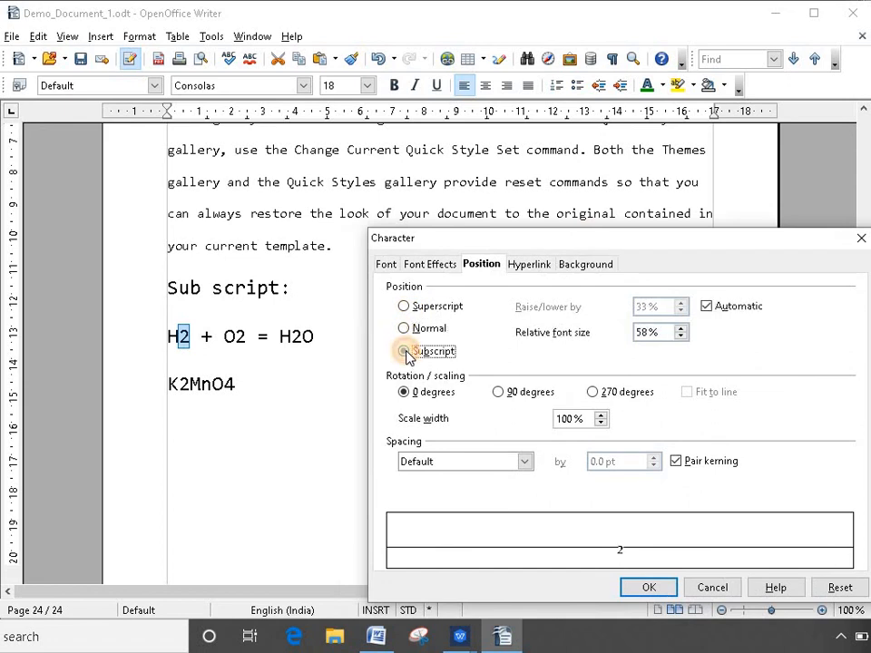
drag(667, 247, 670, 109)
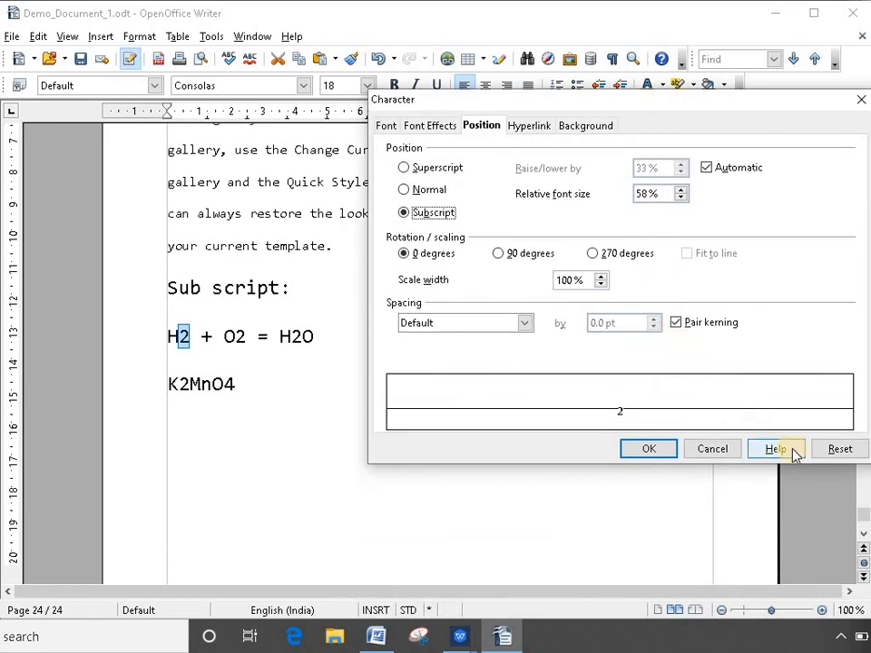
click(661, 453)
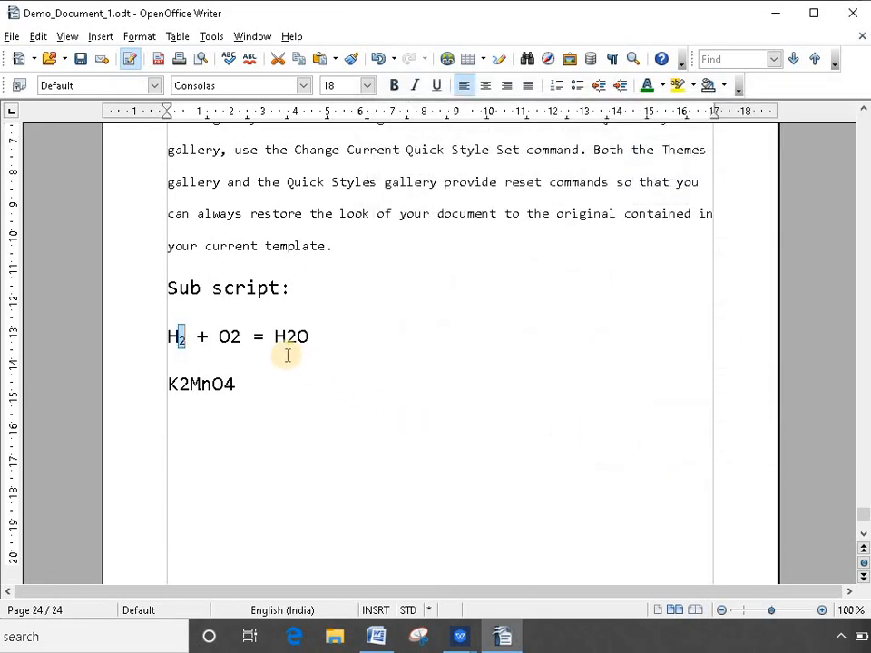
- Format the 2 in the O2 term of the equation as subscript
drag(252, 335, 231, 336)
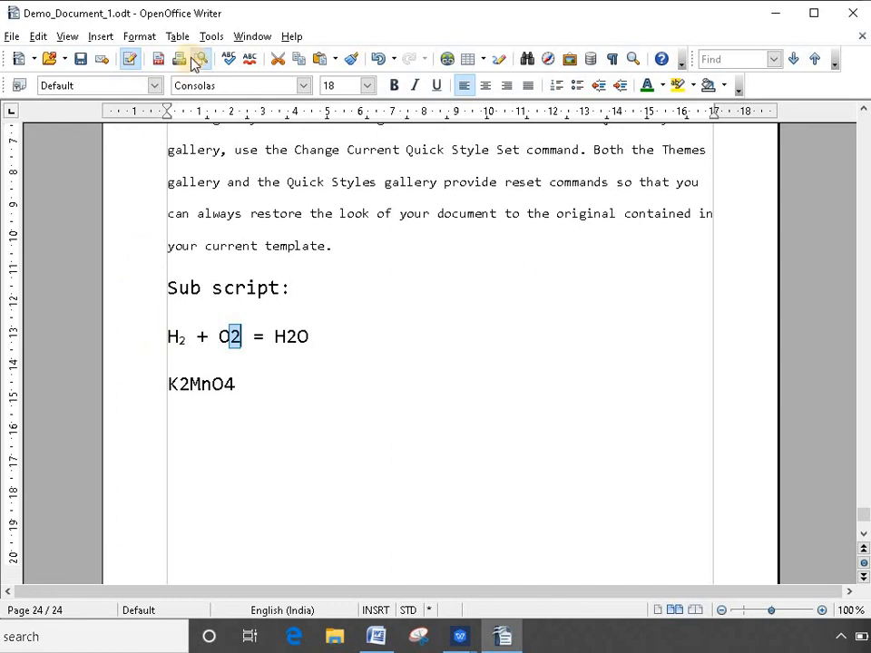
click(138, 38)
click(178, 81)
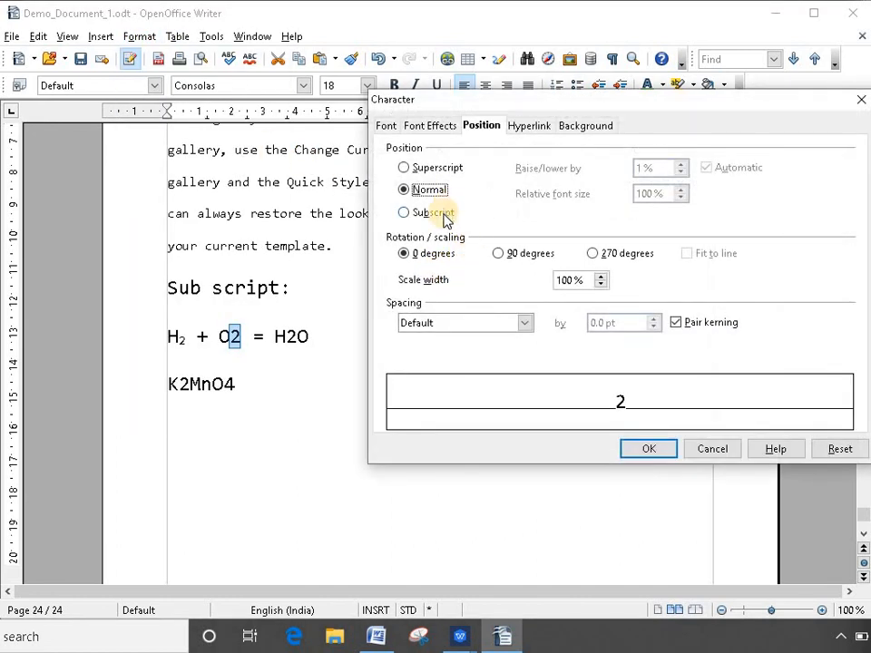
click(443, 215)
click(635, 446)
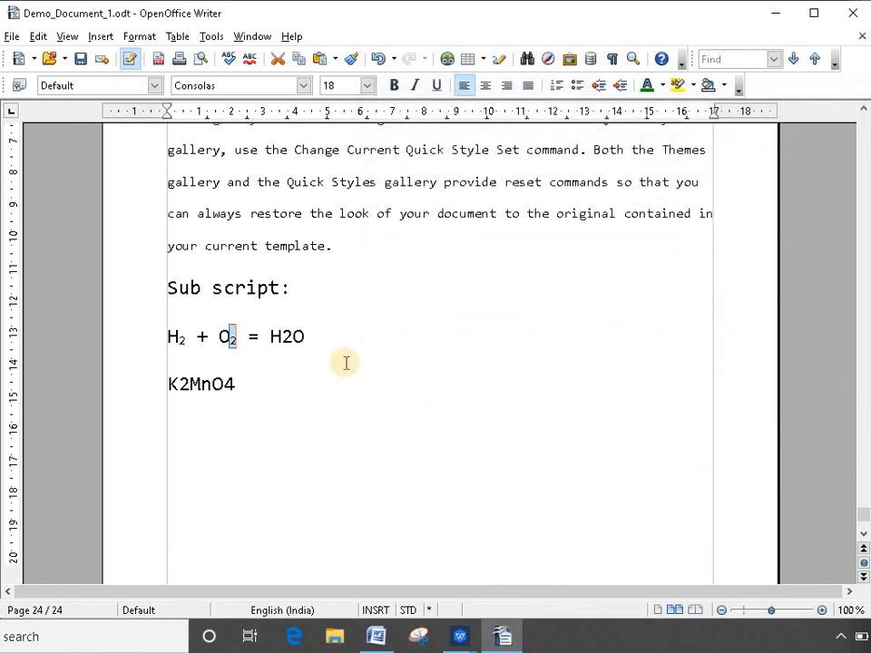
- Format the 2 in H2O at the end of the equation as subscript
drag(280, 337, 292, 337)
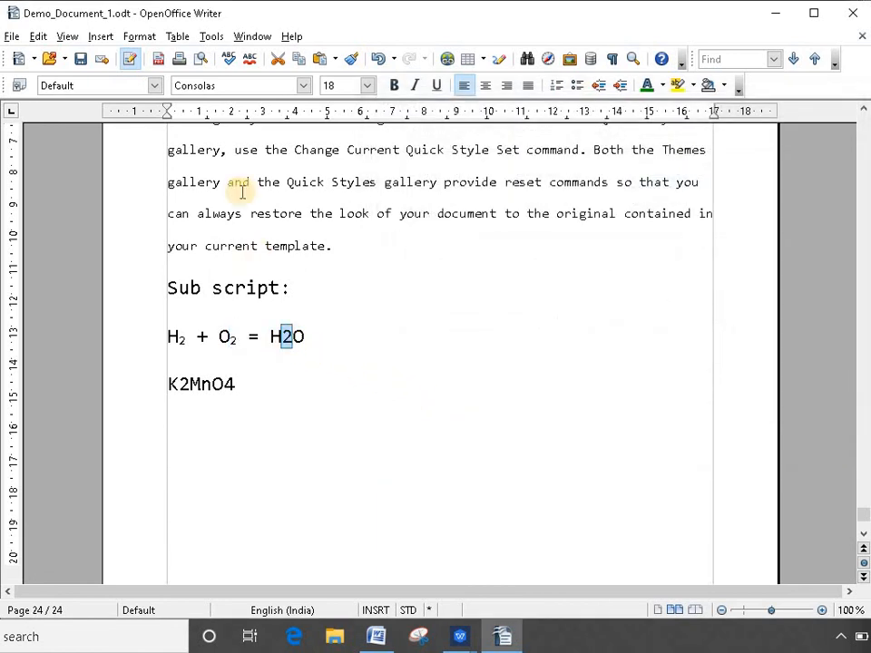
click(153, 40)
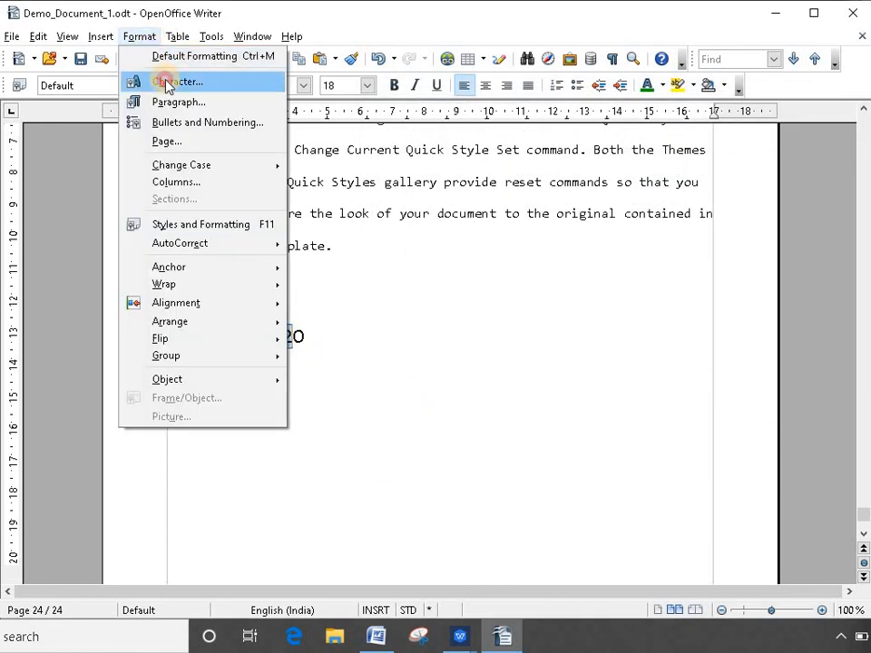
click(169, 81)
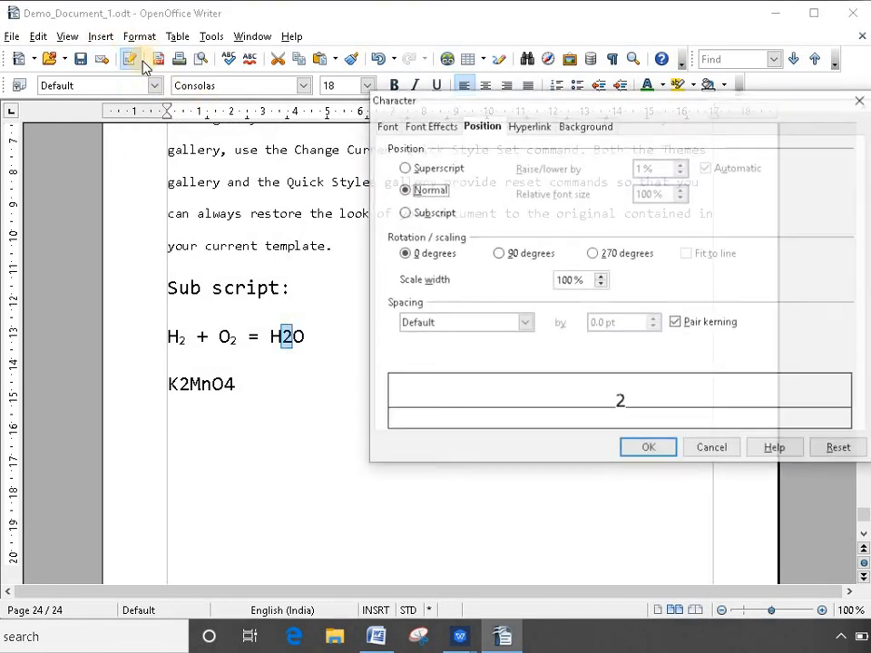
click(435, 214)
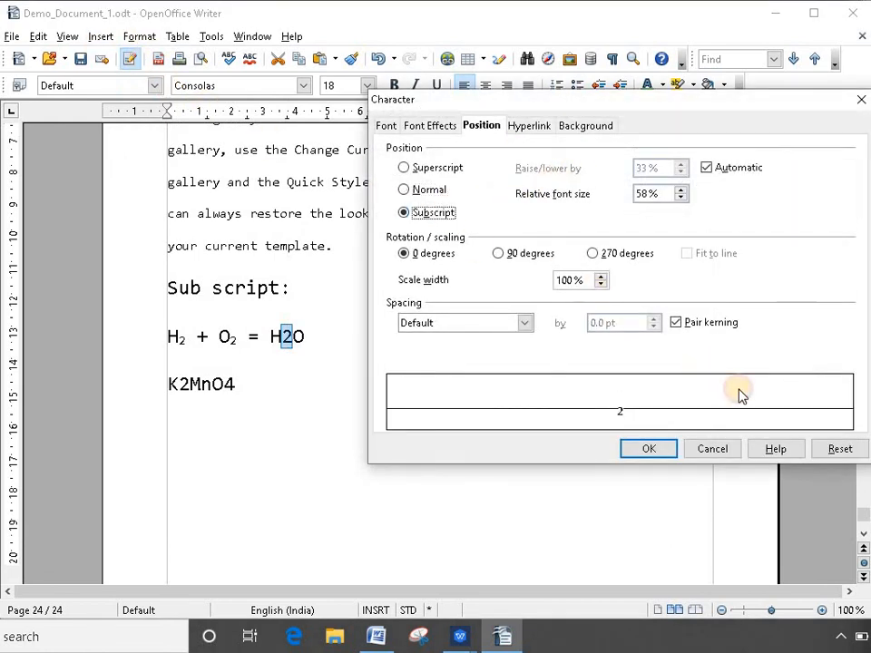
click(648, 448)
click(402, 448)
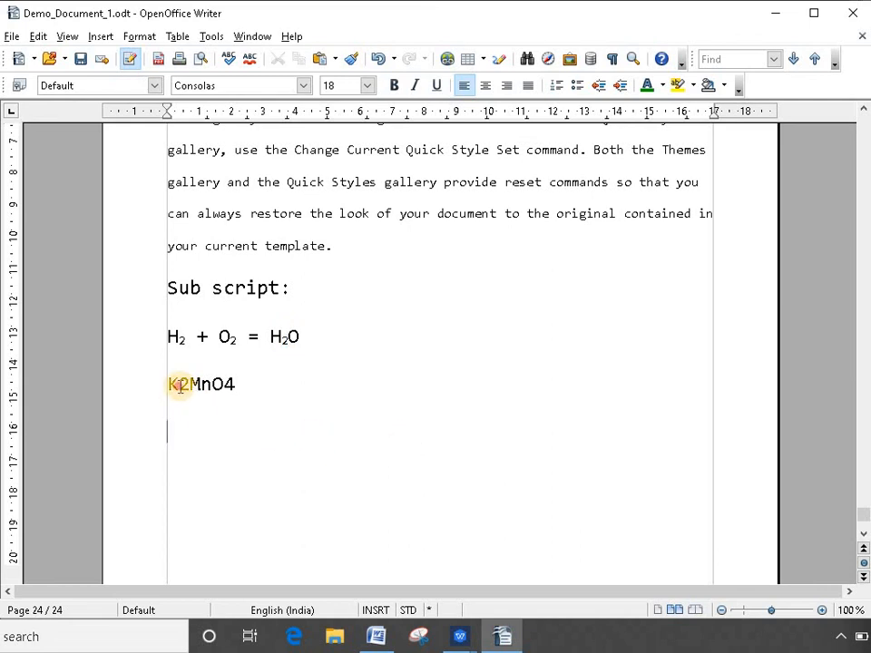
- Try to copy the subscript formatting from H2 in the equation to the 2 in K2MnO4 with Format Paintbrush, and undo it
drag(178, 384, 189, 385)
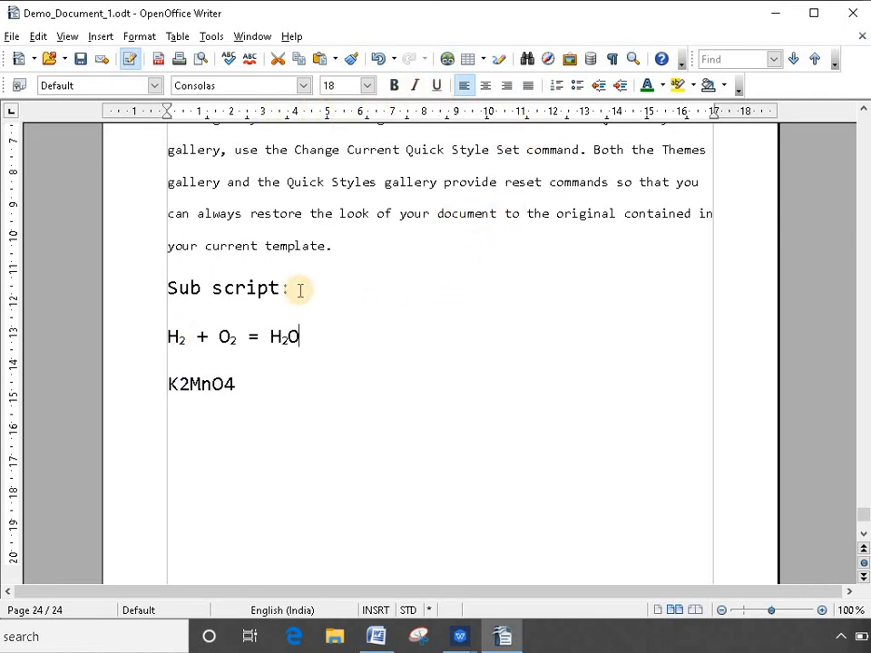
click(179, 343)
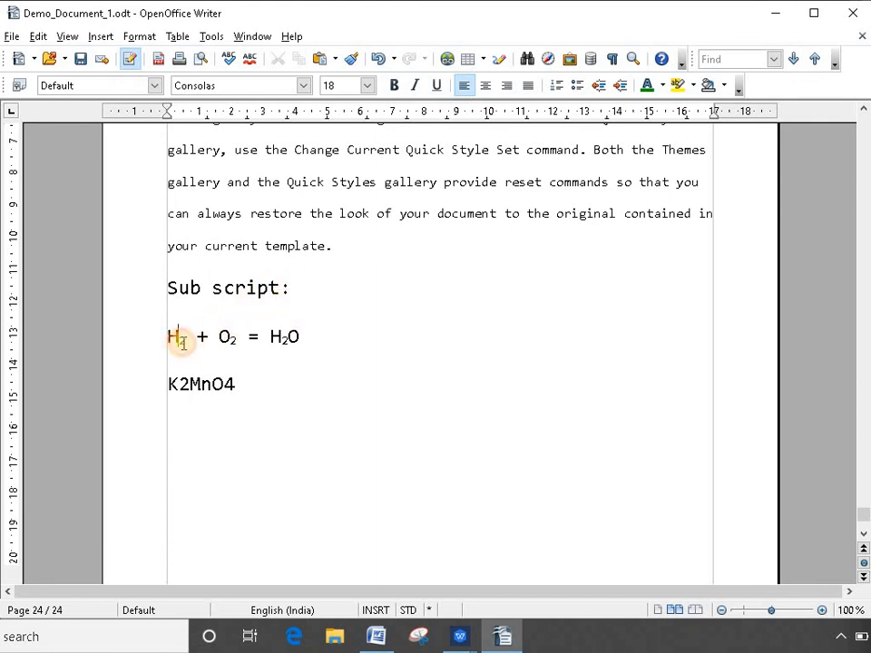
click(181, 336)
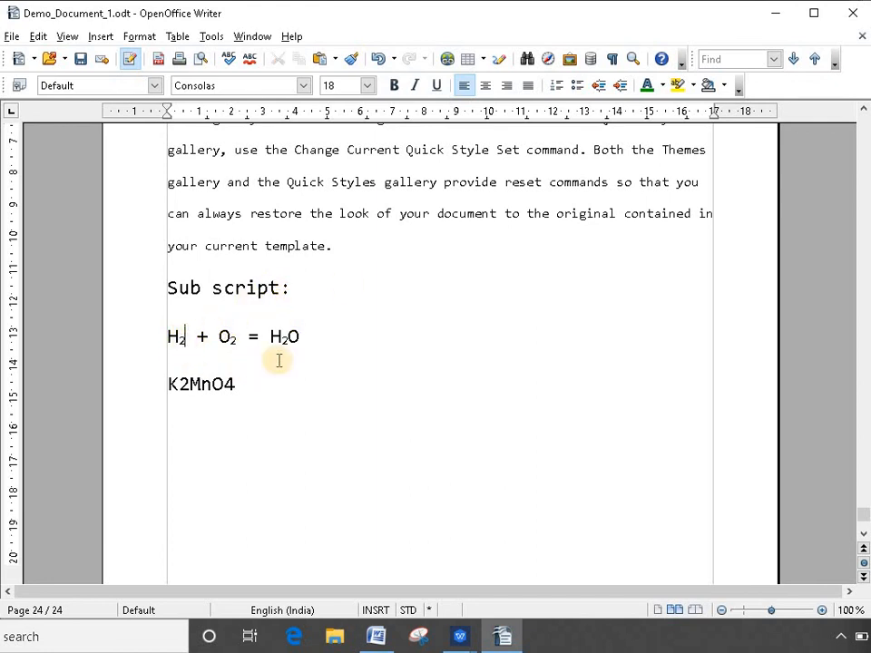
click(349, 60)
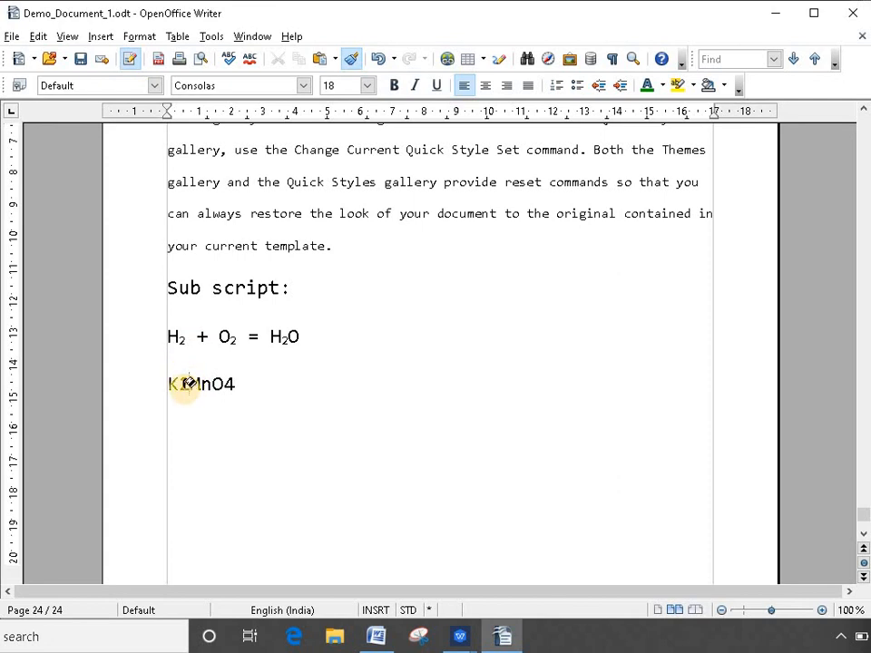
drag(179, 383, 189, 384)
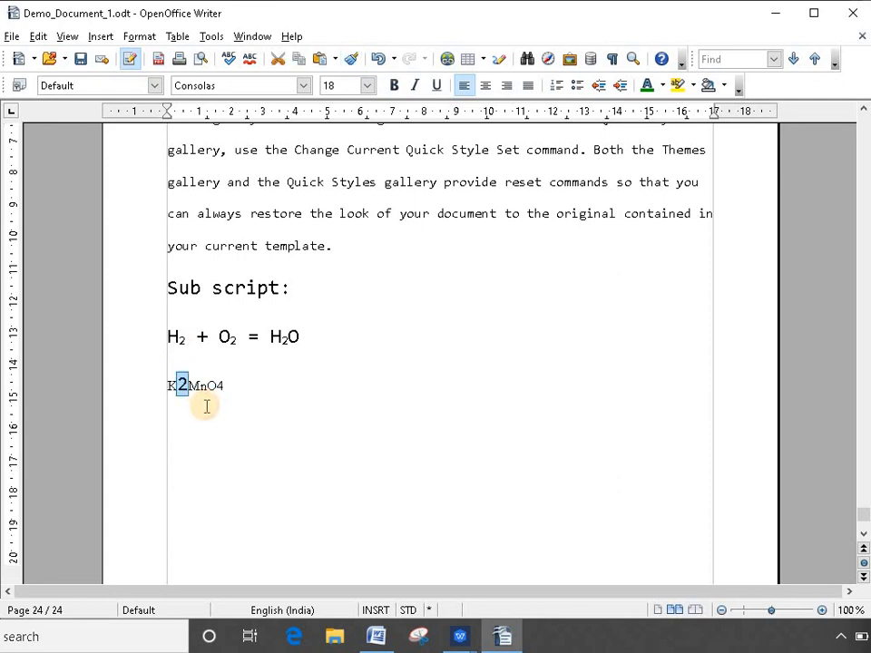
key(ctrl+z)
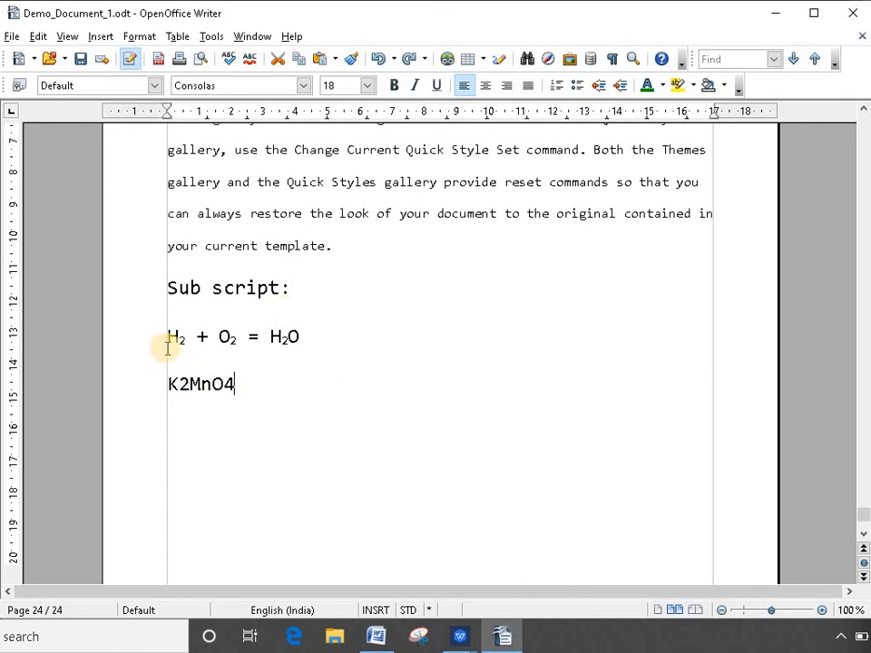
- Copy the subscript formatting of the 2 in the equation's first H2 to the 2 in K2MnO4 with Format Paintbrush
drag(176, 337, 186, 339)
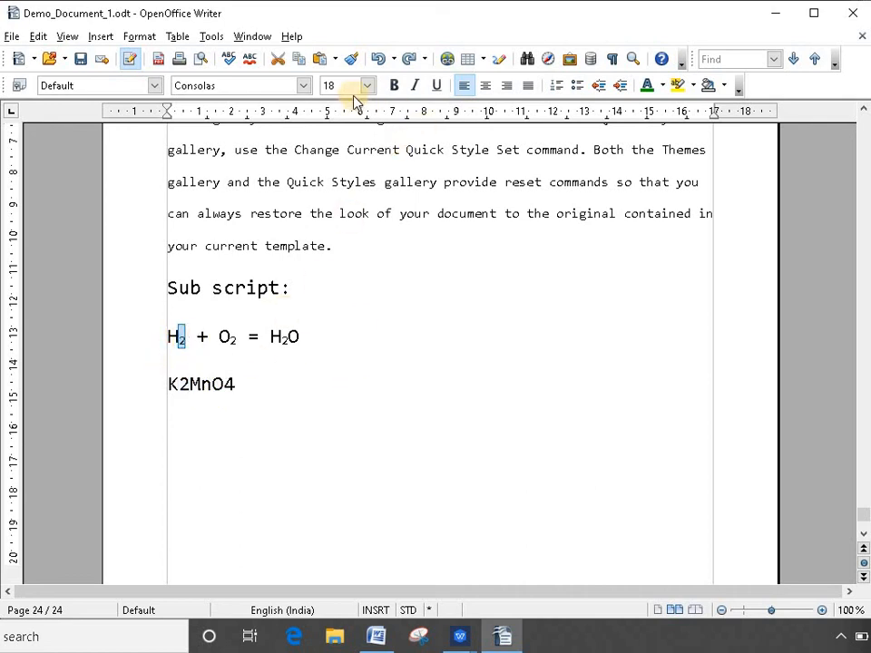
click(352, 61)
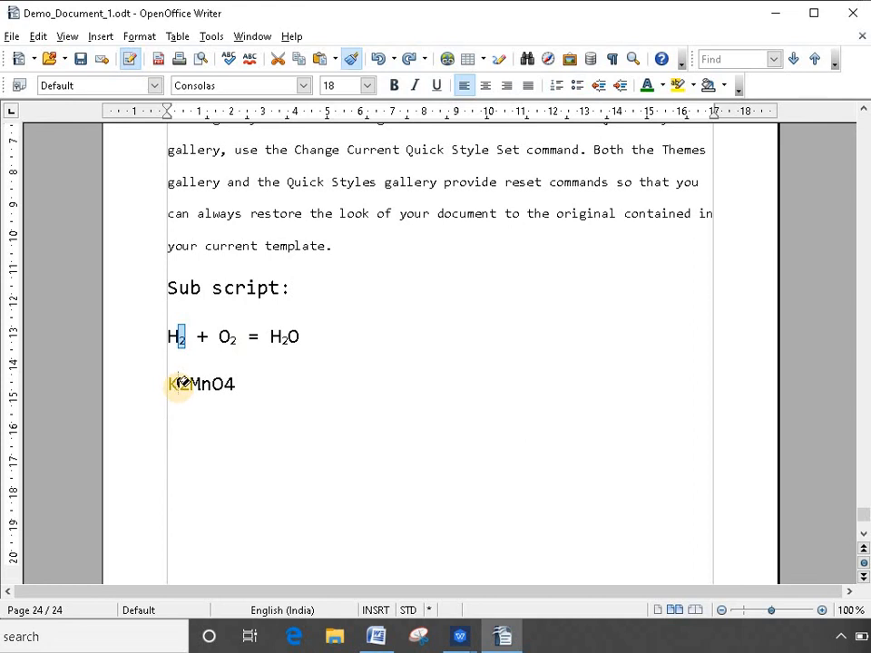
drag(186, 382, 176, 384)
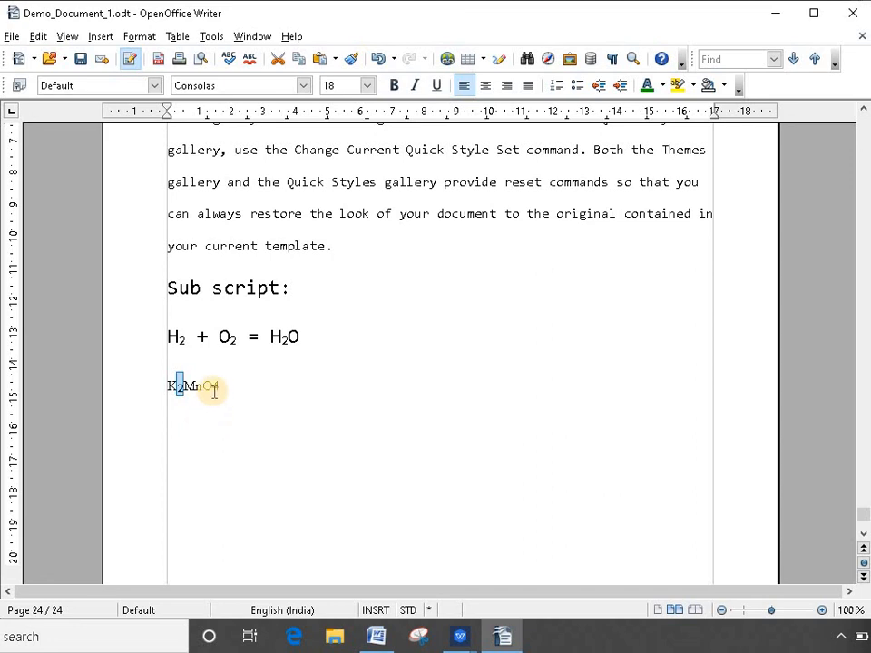
- Copy the subscript formatting of the 2 in K2MnO4 to the 4 at its end with Format Paintbrush
drag(212, 387, 220, 387)
click(292, 400)
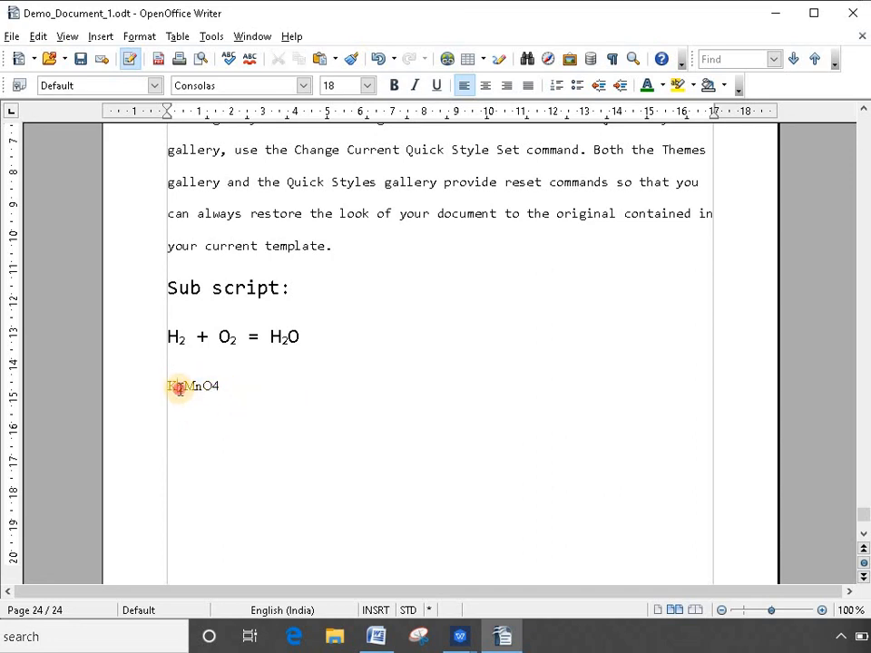
click(178, 388)
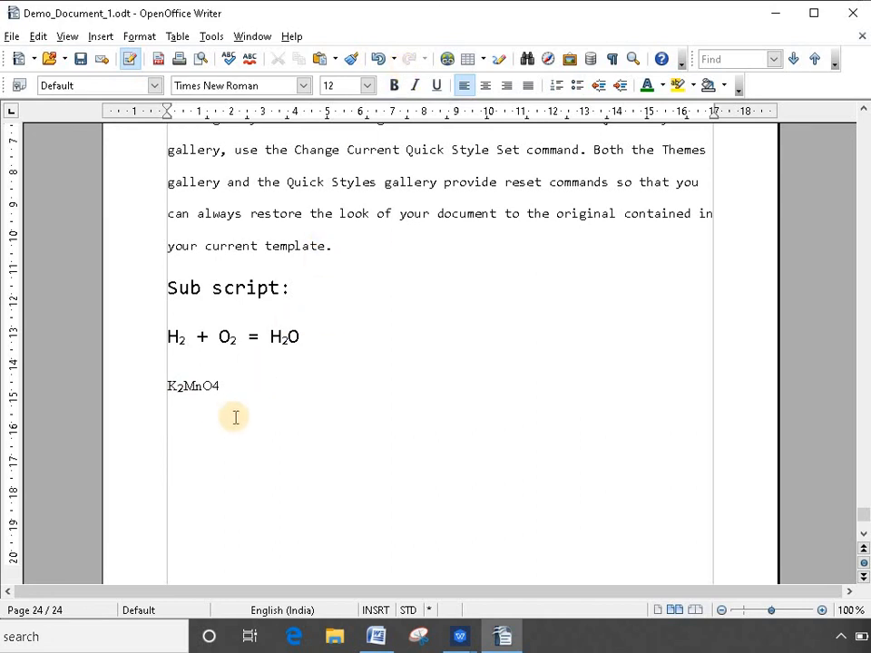
click(353, 59)
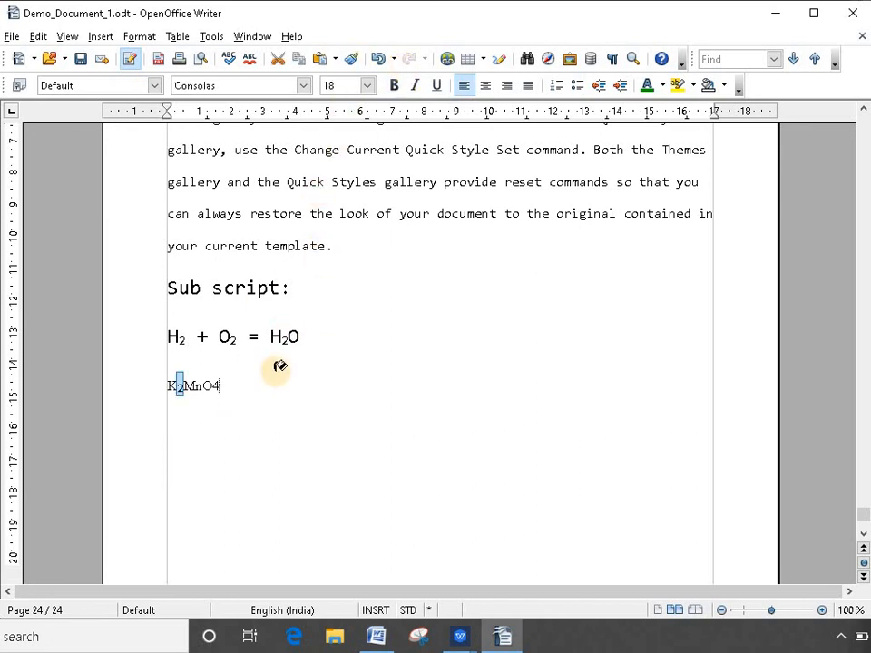
drag(214, 386, 222, 387)
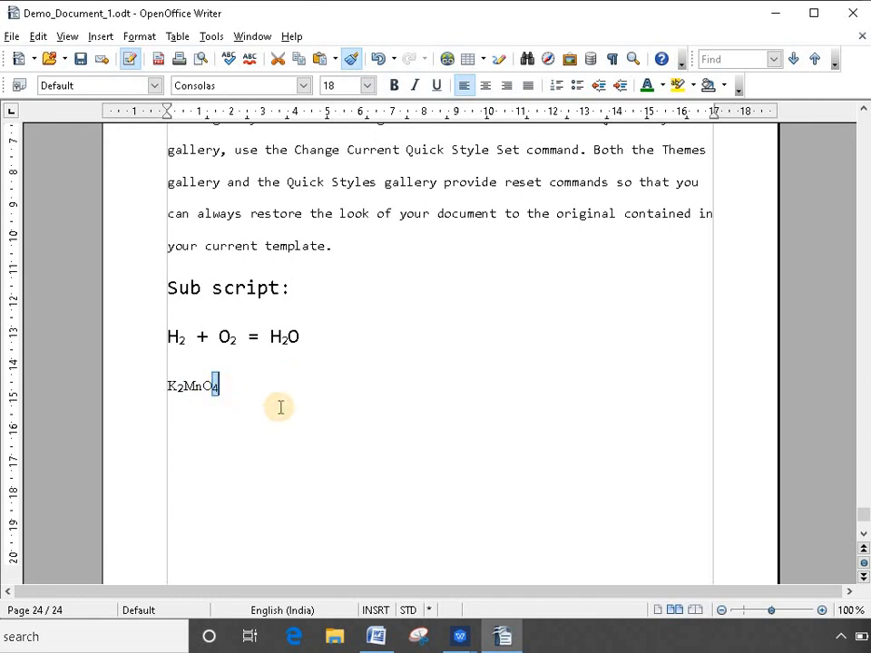
click(291, 402)
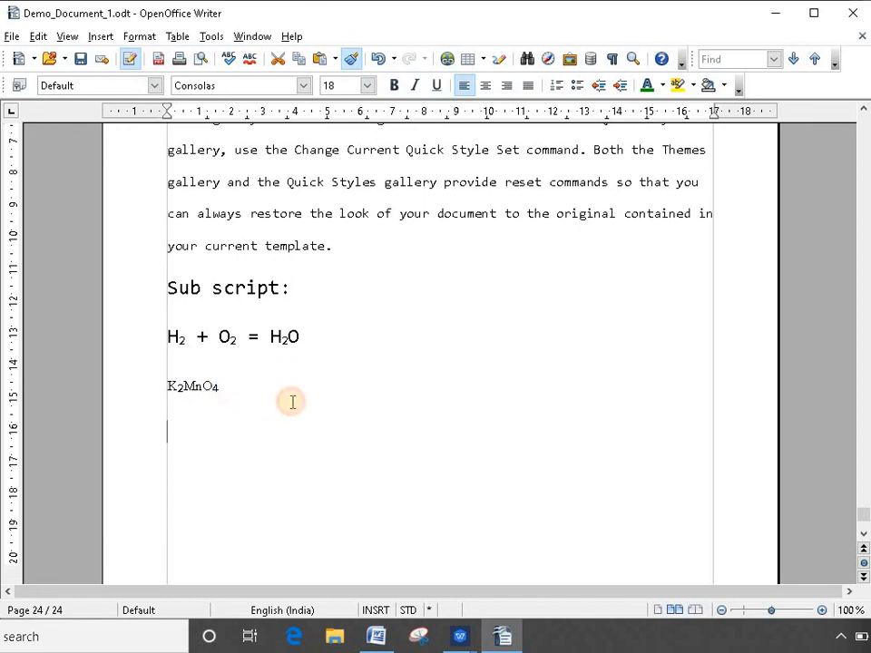
- Set the font size of the whole K2MnO4 formula to 18
click(223, 337)
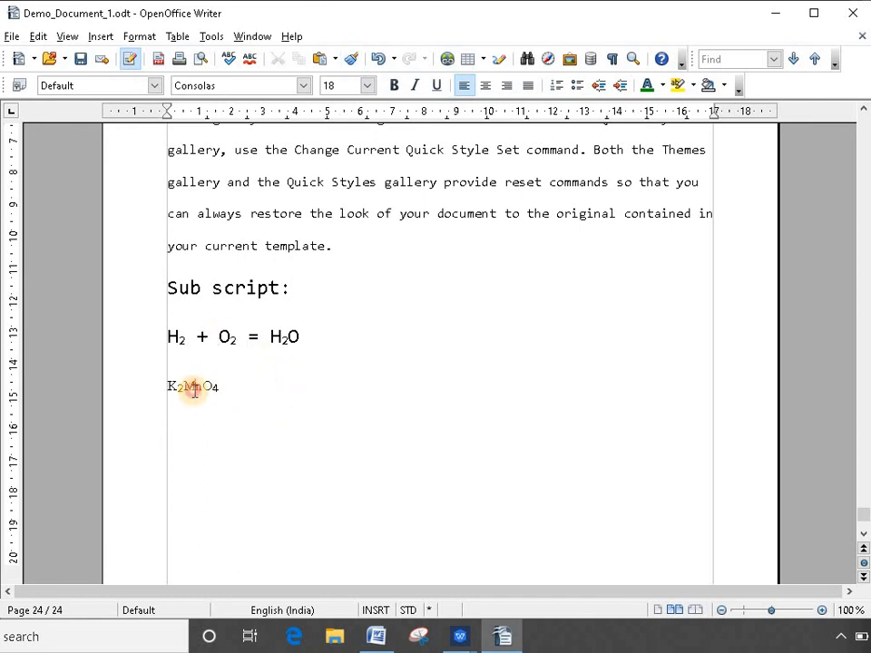
click(220, 386)
drag(250, 376, 130, 391)
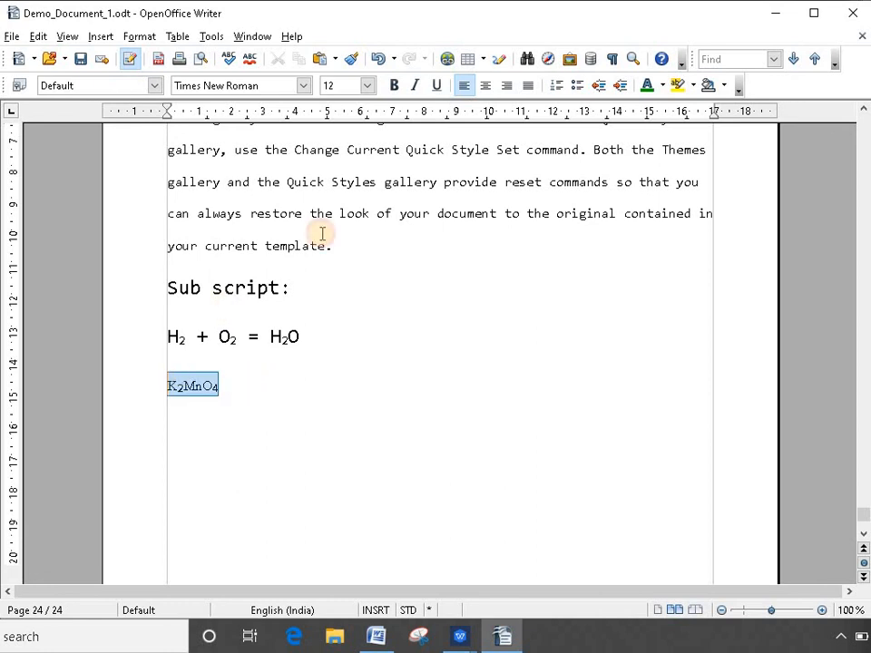
click(367, 85)
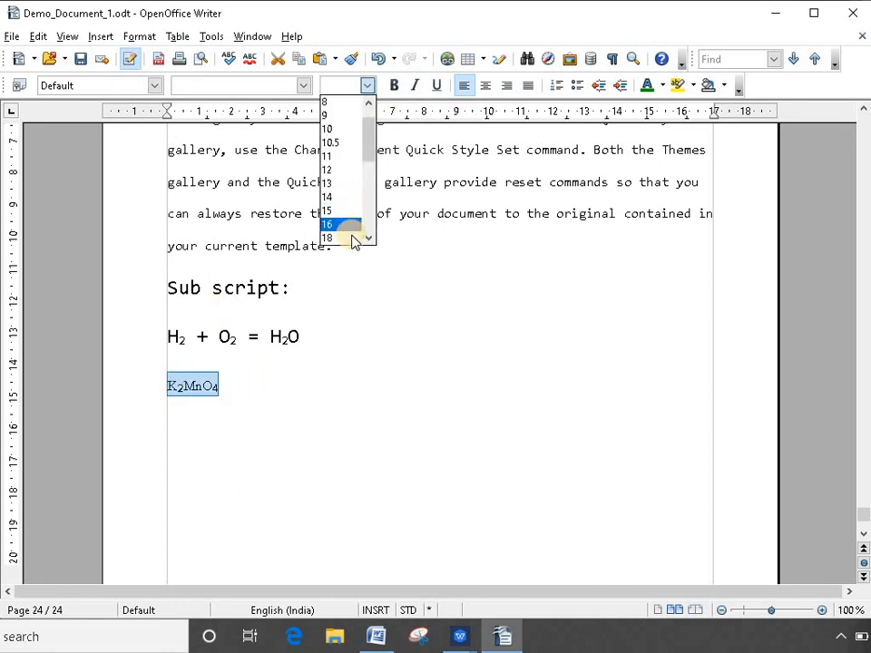
click(355, 237)
click(299, 401)
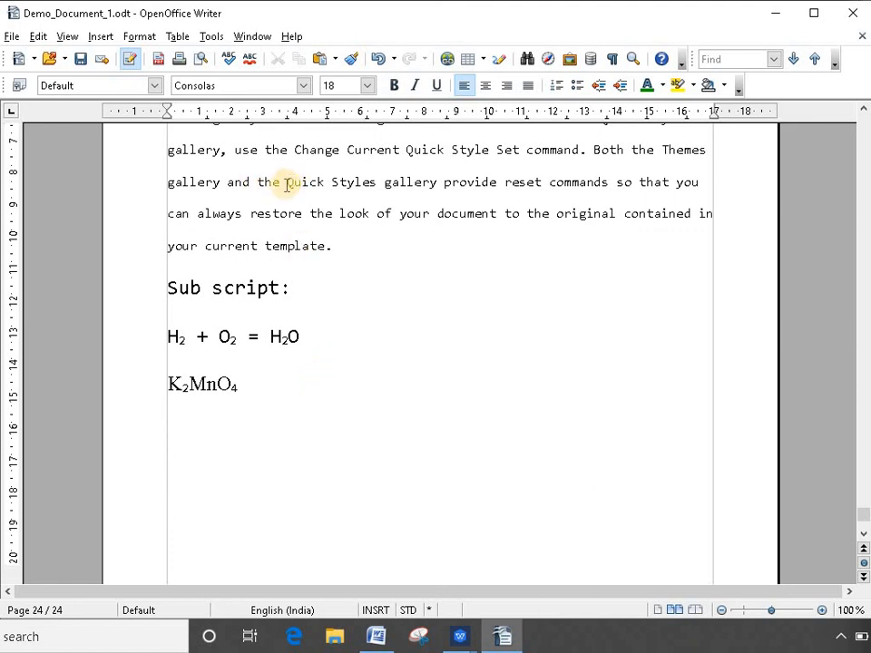
- Format the words "Quick Styles" before "gallery provide reset commands" in size 14, red and bold
drag(287, 185, 377, 185)
click(366, 85)
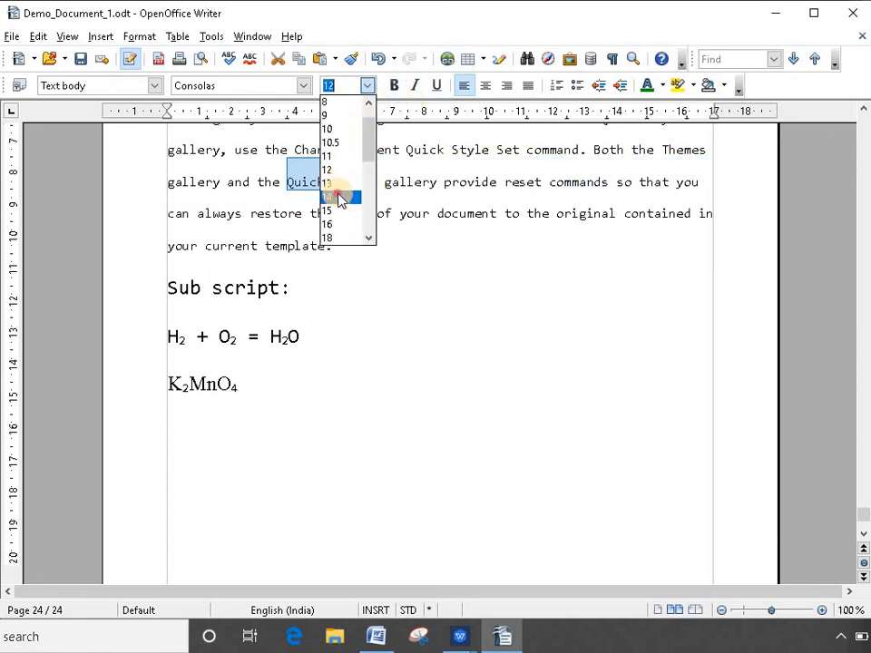
click(339, 198)
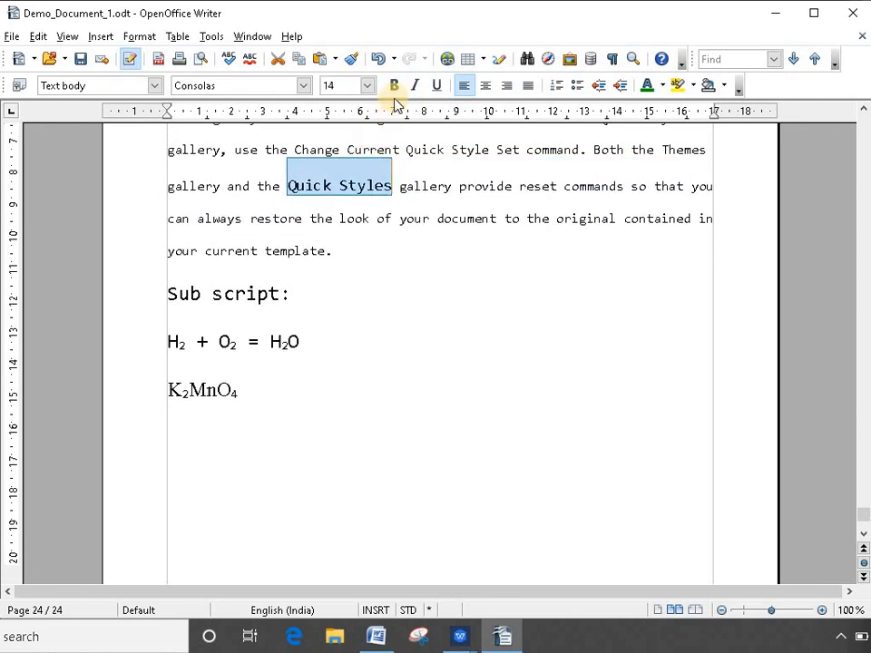
click(666, 87)
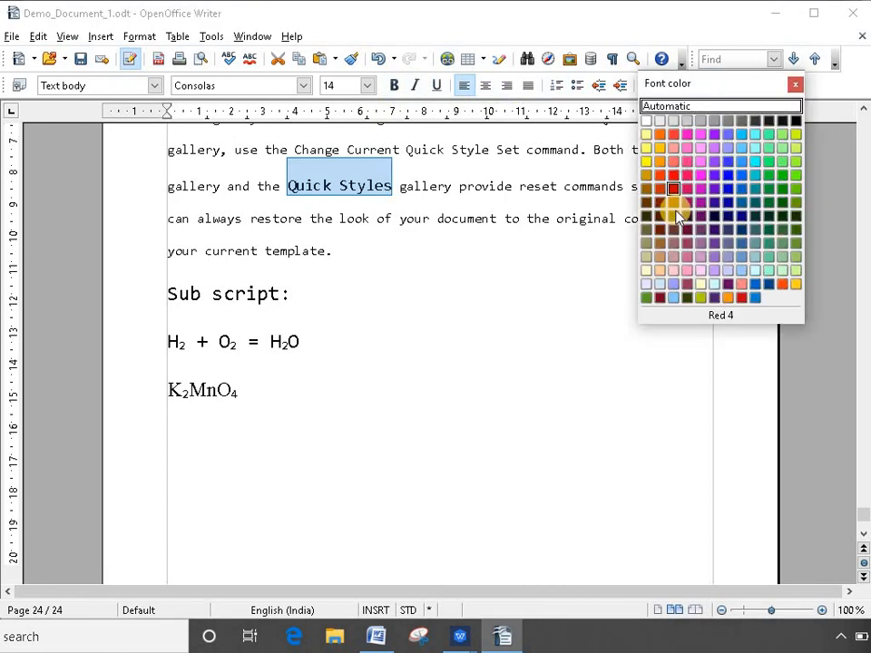
click(671, 143)
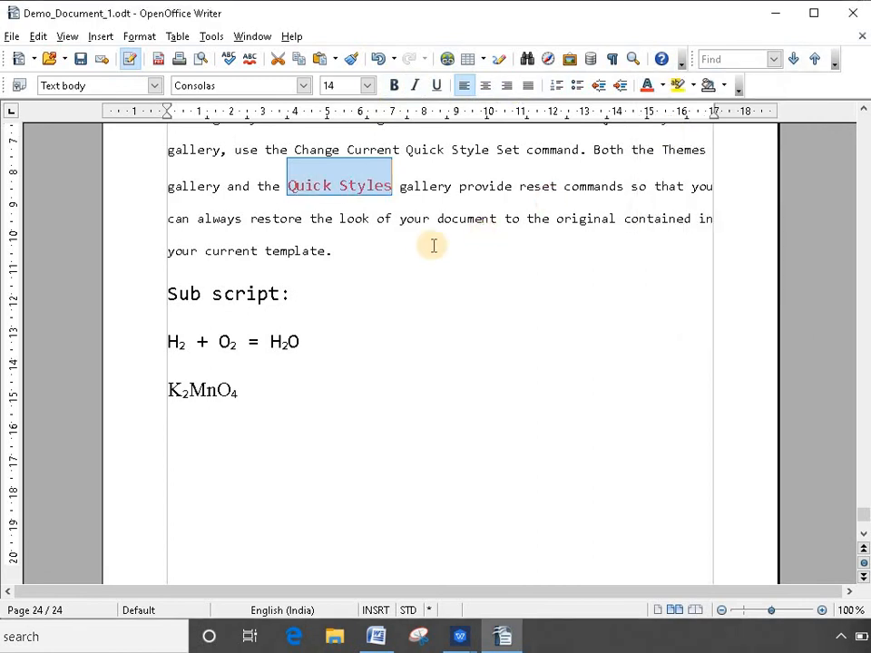
click(393, 85)
click(418, 258)
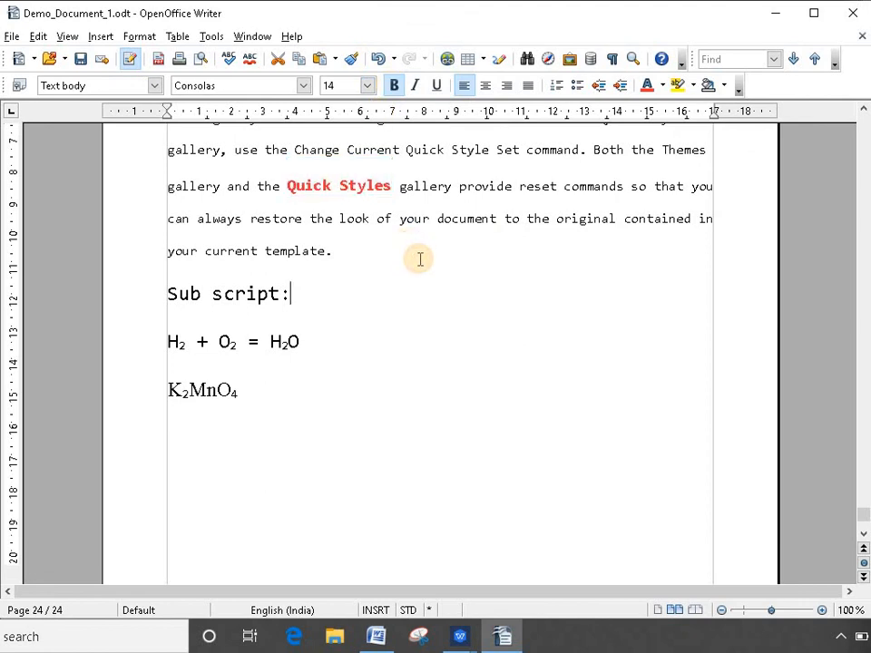
- Try to copy the formatting of "Quick Styles" onto the word "reset" with Format Paintbrush, and undo it
click(302, 186)
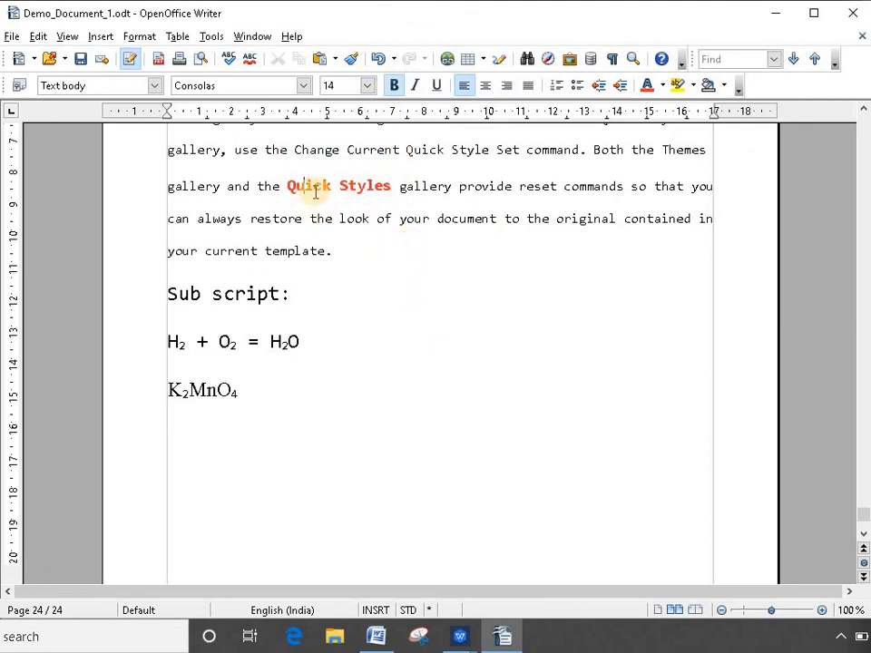
click(351, 58)
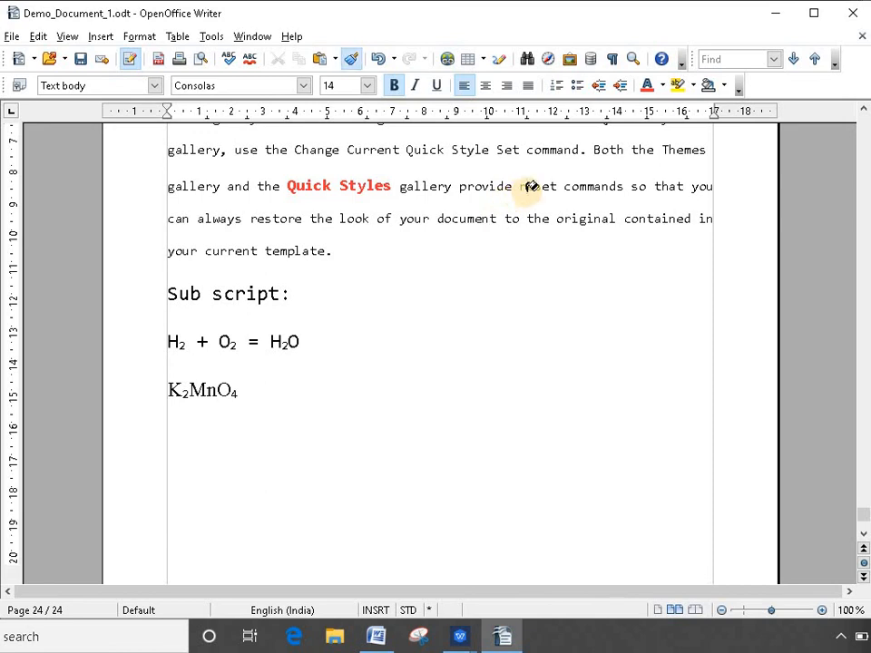
mouse_move(530, 187)
mouse_down()
mouse_move(554, 189)
mouse_move(532, 180)
mouse_up()
scroll(508, 262, up, 5)
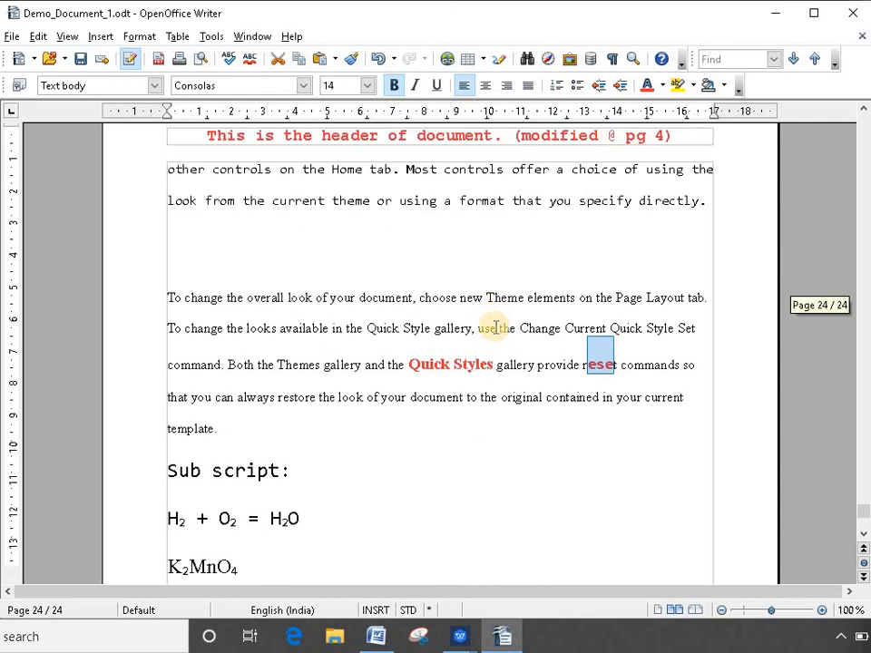
click(602, 362)
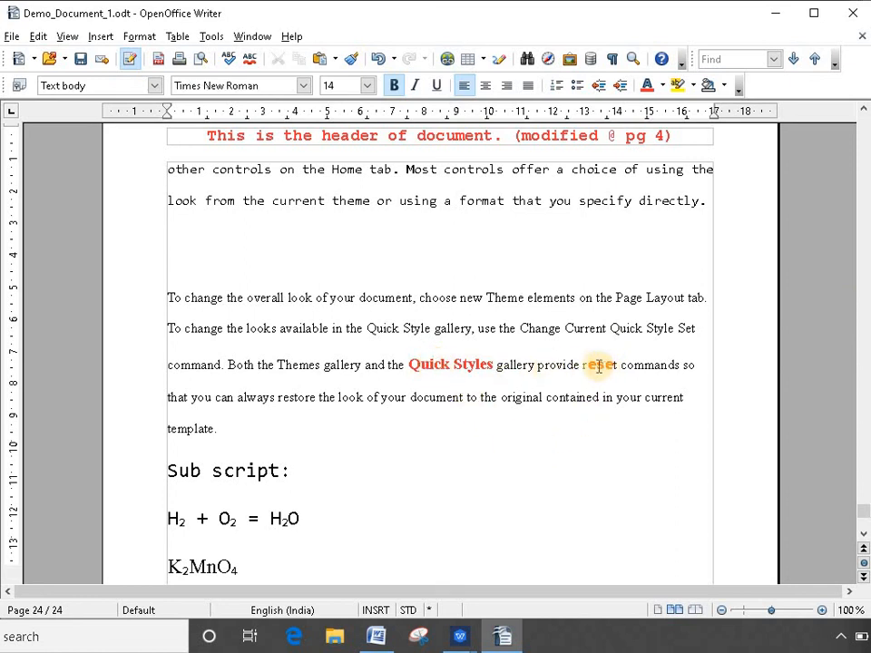
click(466, 171)
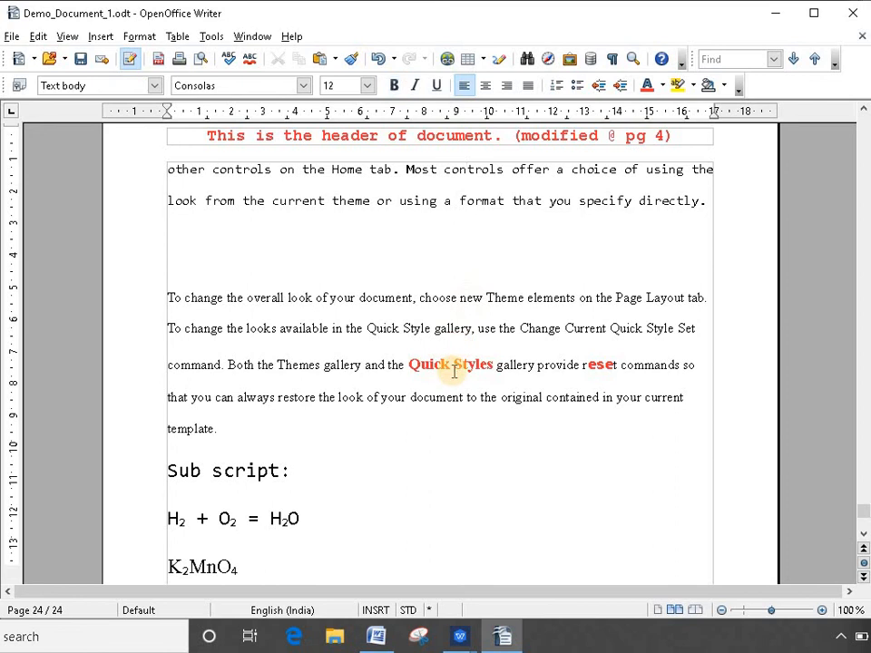
key(ctrl+z)
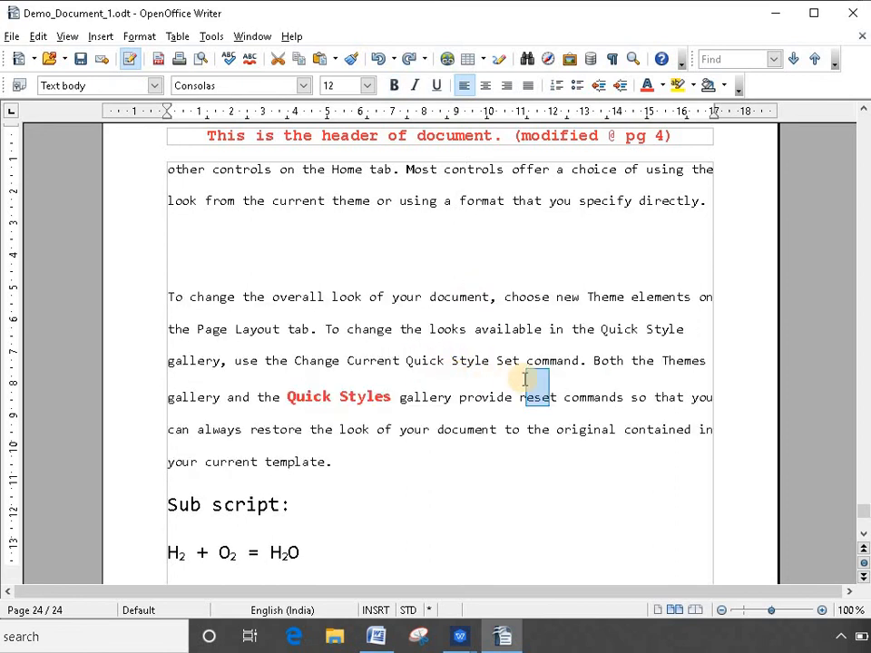
drag(301, 400, 318, 392)
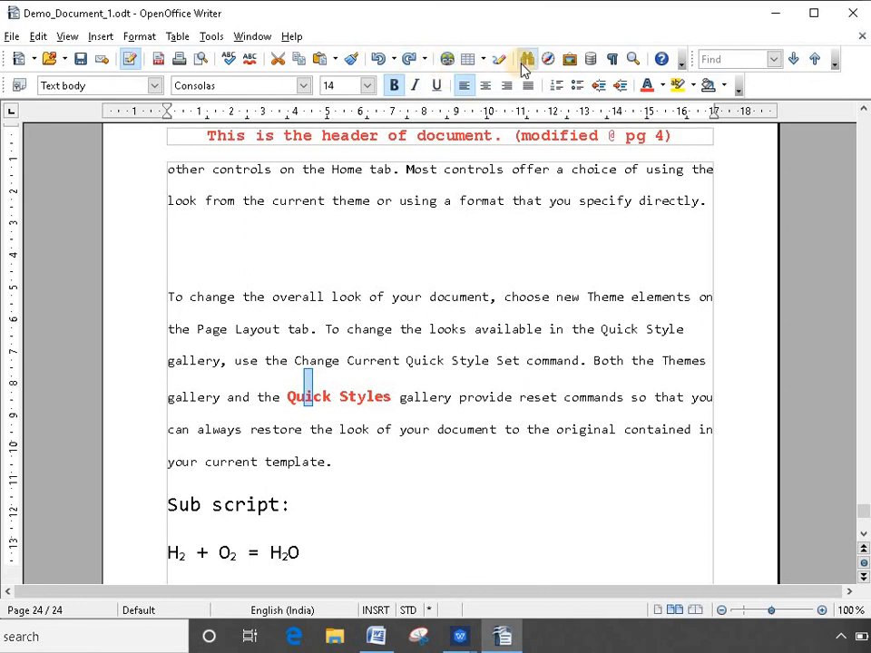
click(351, 62)
right_click(351, 61)
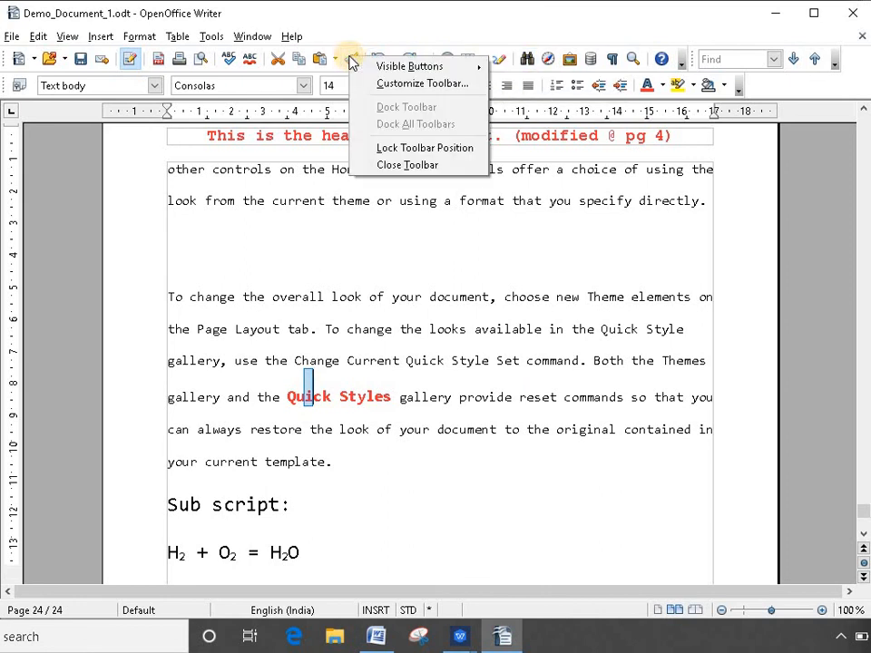
key(Escape)
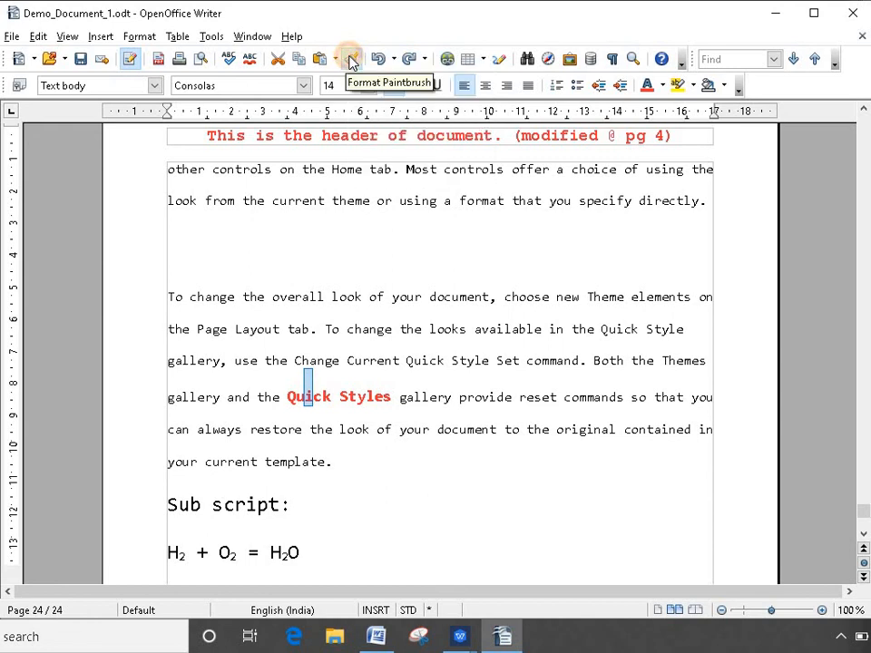
click(535, 396)
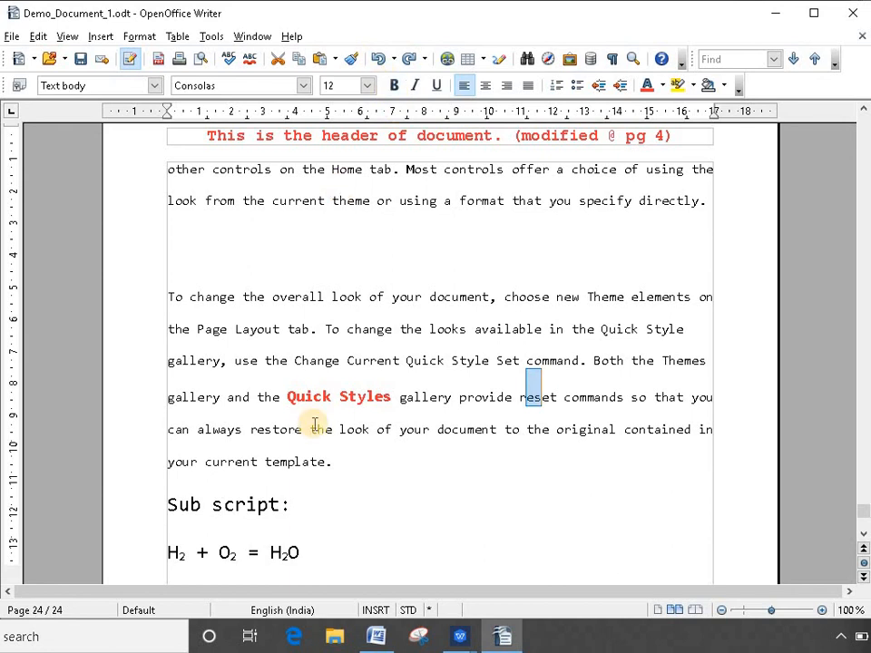
- Copy the formatting of the word "Quick" in the red "Quick Styles" onto the letters "es" in "reset" with Format Paintbrush
click(310, 397)
click(352, 58)
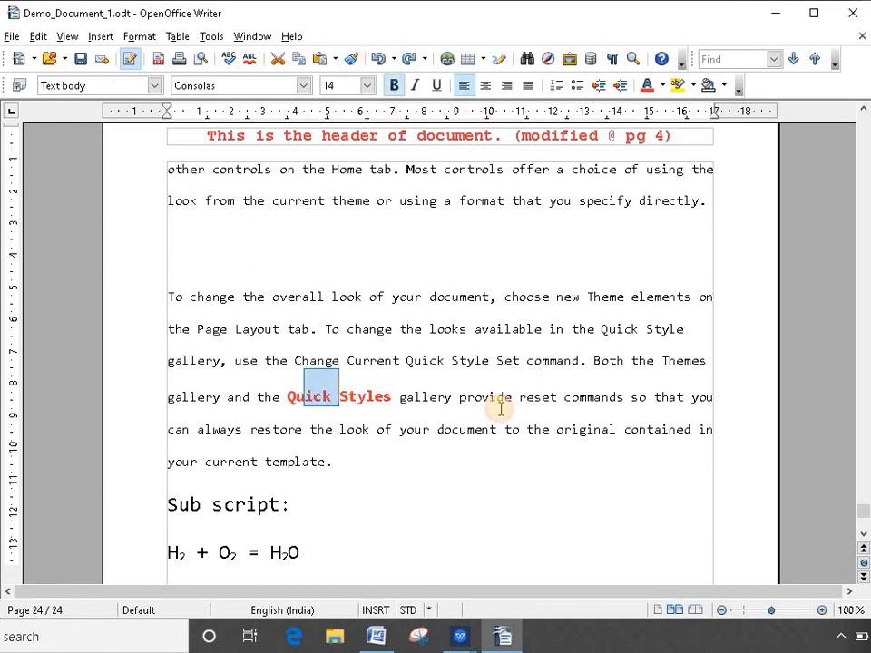
click(527, 396)
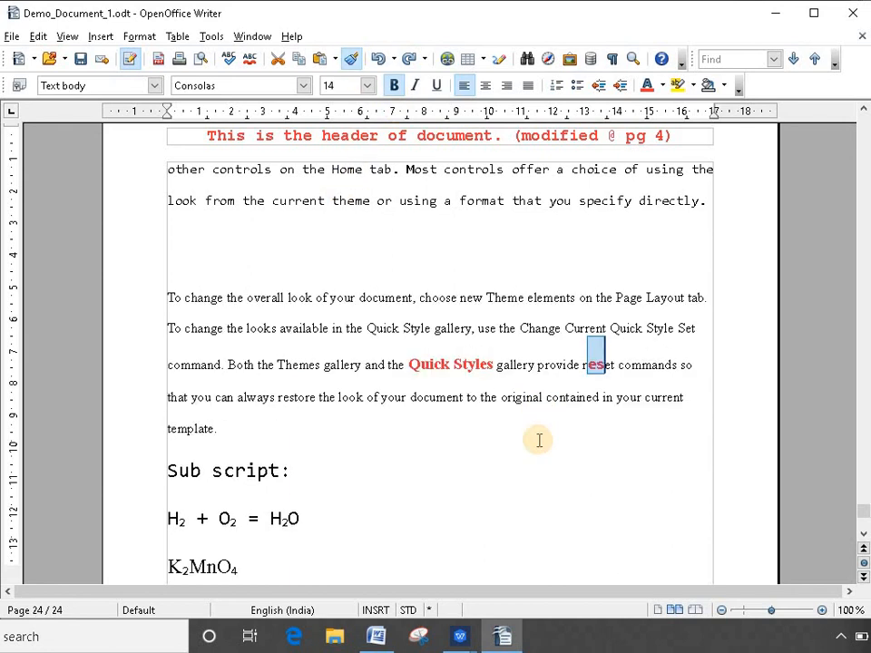
- Undo the formatting copied onto the letters "es" in "reset"
key(ctrl+z)
click(495, 459)
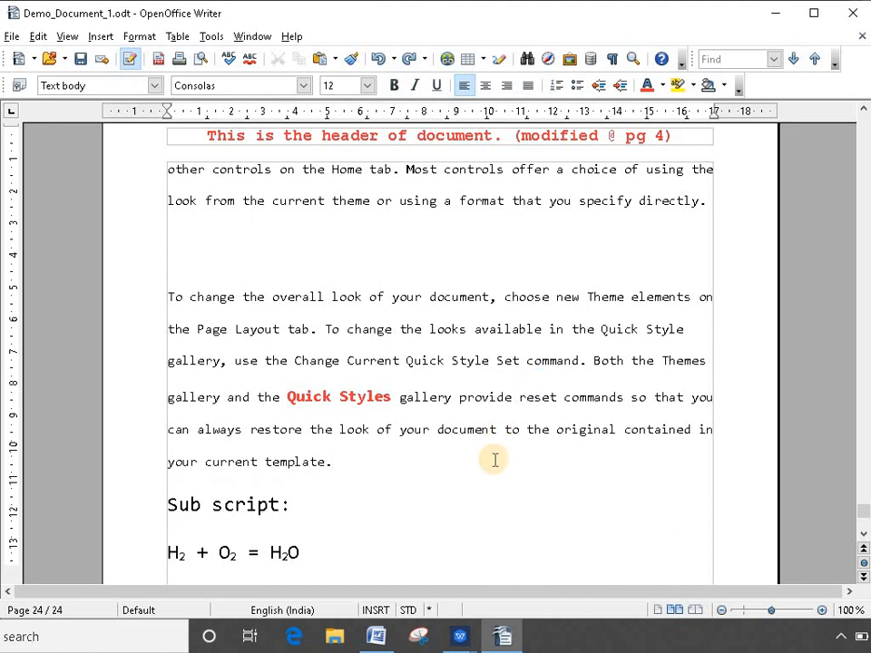
- Add the line "Super script:" below the K2MnO4 formula and set its font size to 28
scroll(377, 474, down, 5)
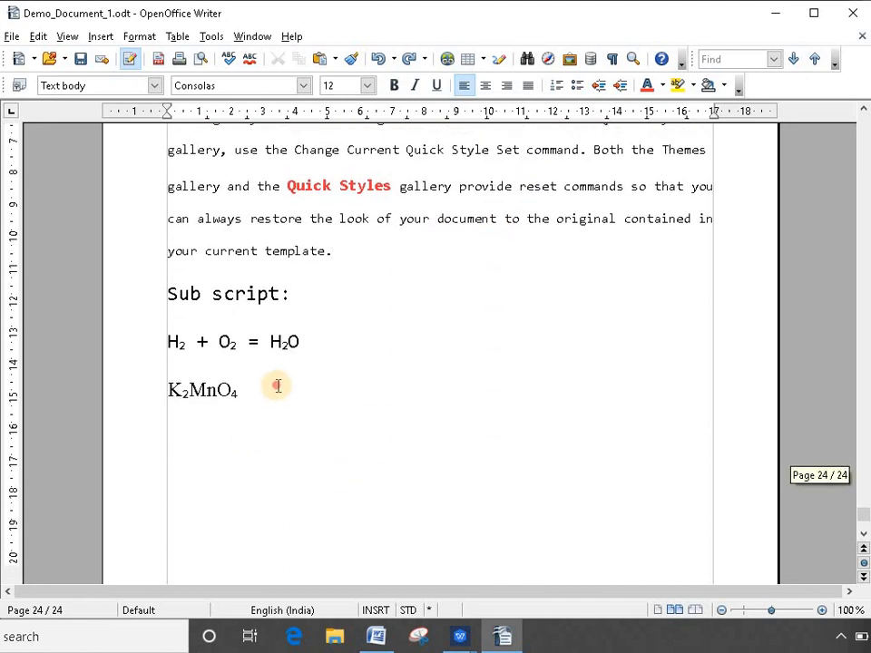
click(277, 386)
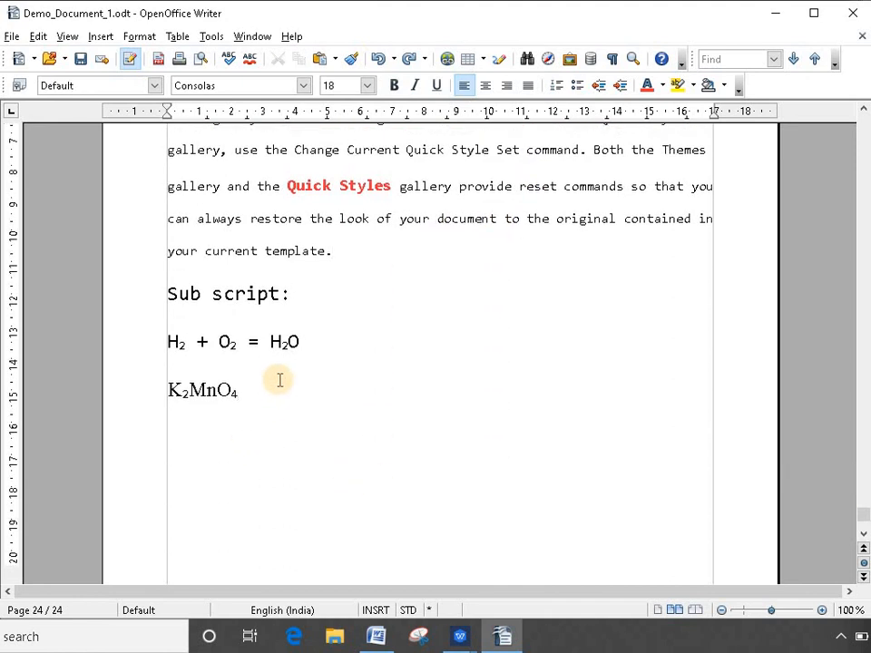
text(Super script:)
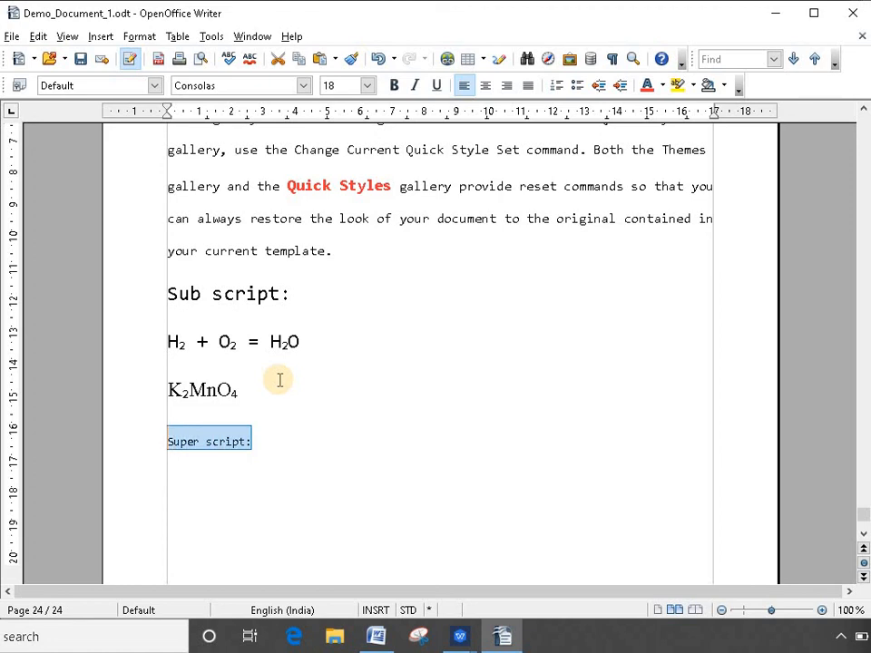
click(365, 84)
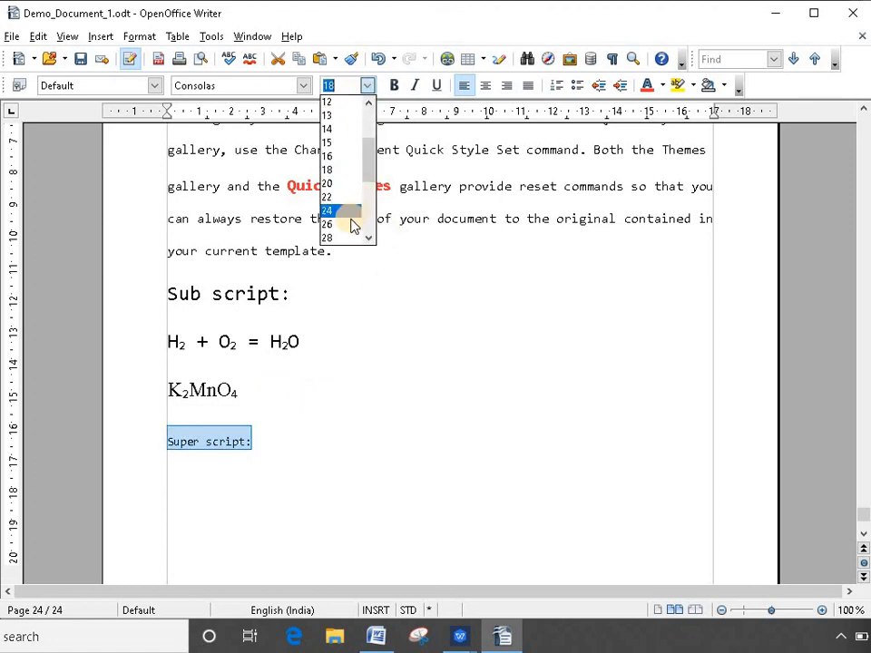
click(352, 171)
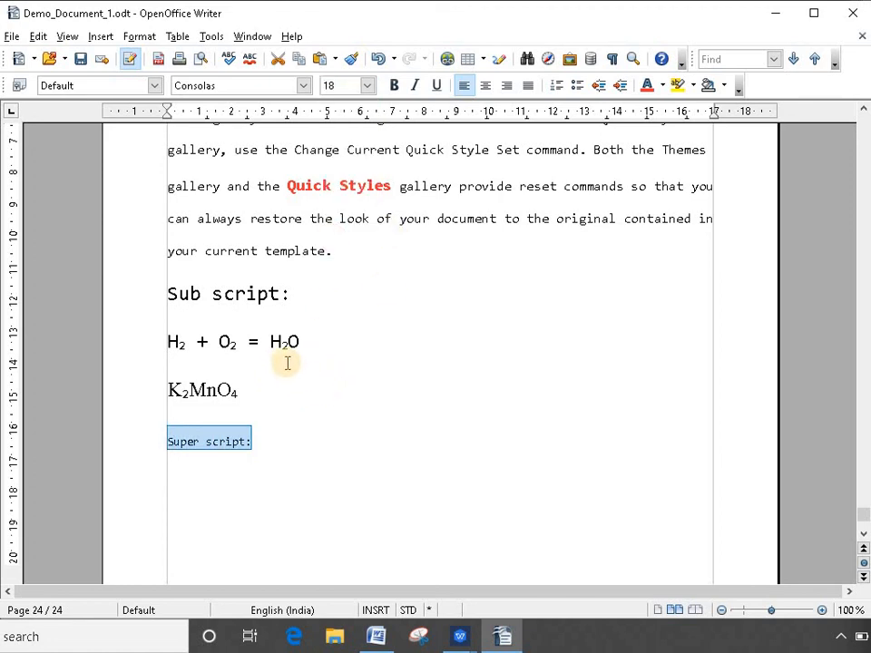
click(367, 86)
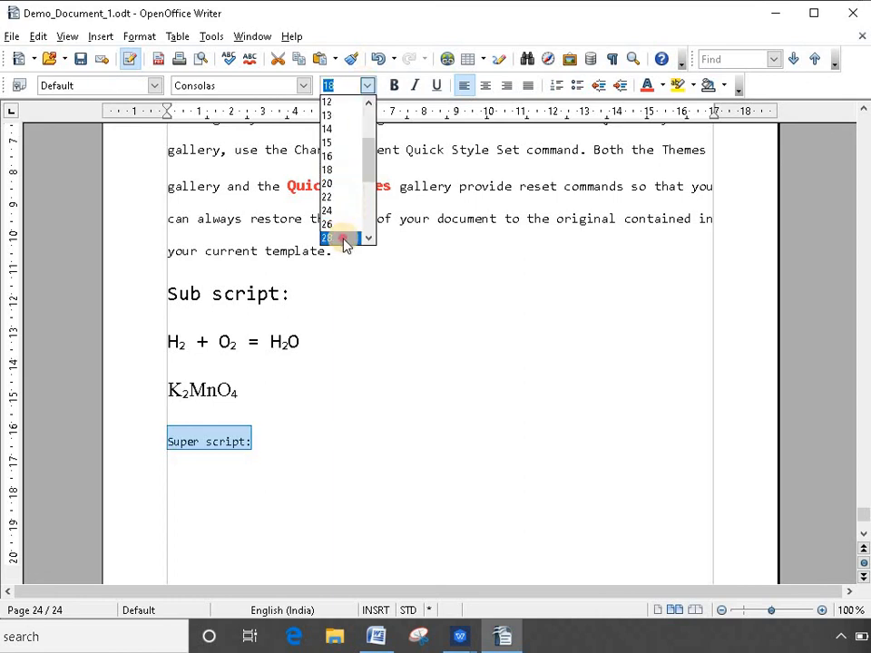
click(342, 238)
click(353, 454)
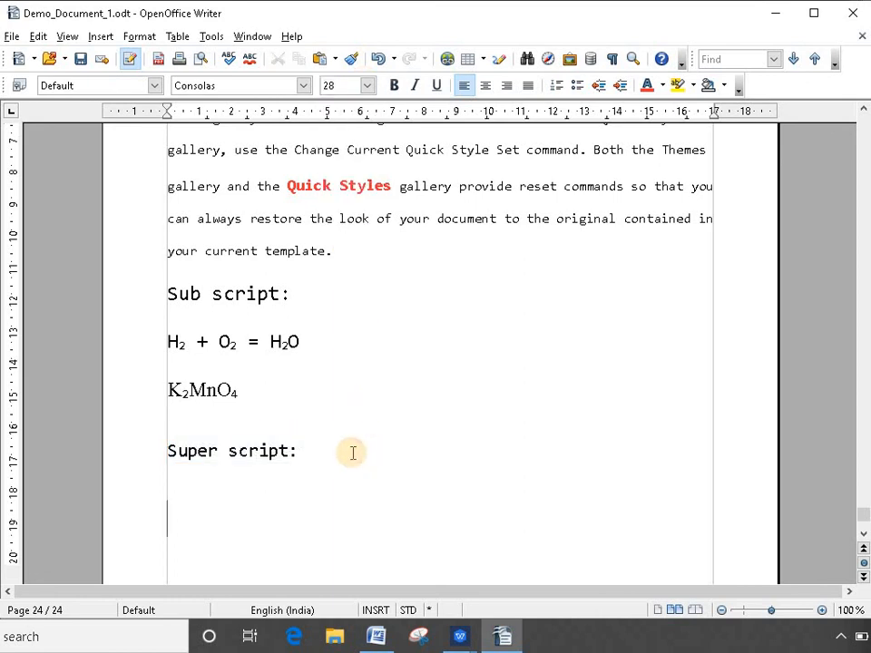
- Write the formula "(a+b)2 = a2 + b2 + 2ab" below "Super script:" and make the 2 after (a+b) superscript
scroll(226, 444, down, 3)
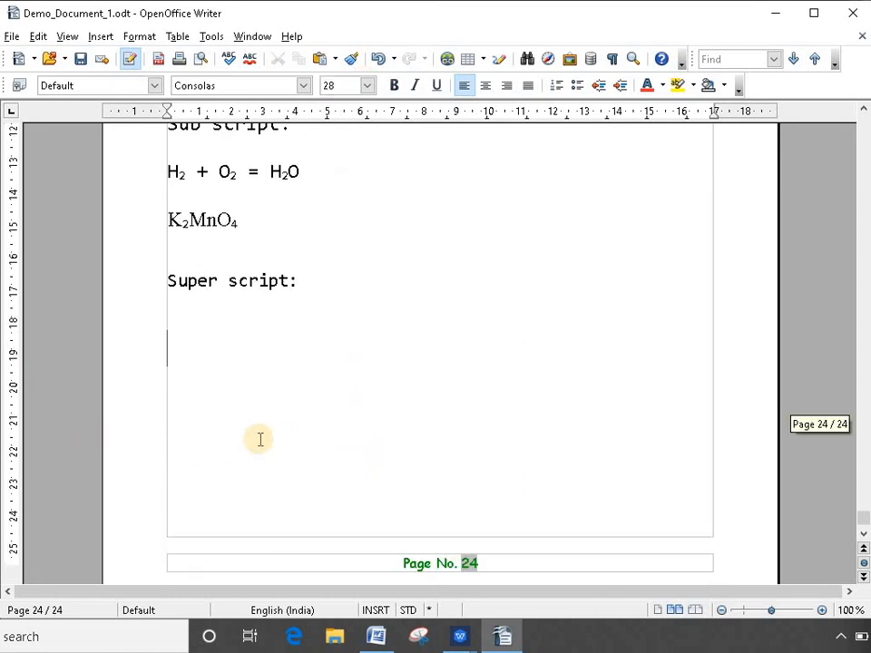
text((a+b)2 = a2 + b2 + 2ab)
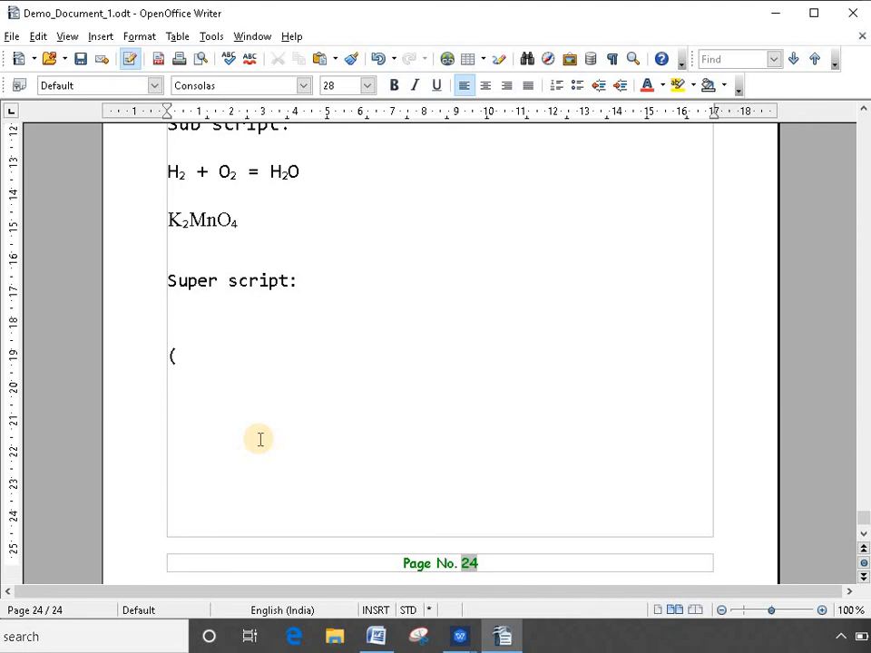
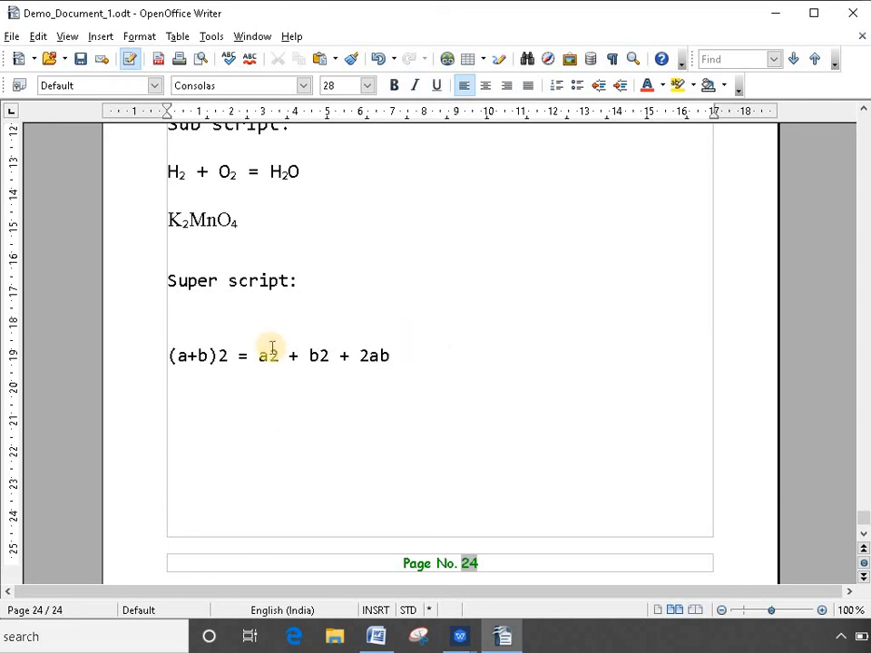
click(217, 354)
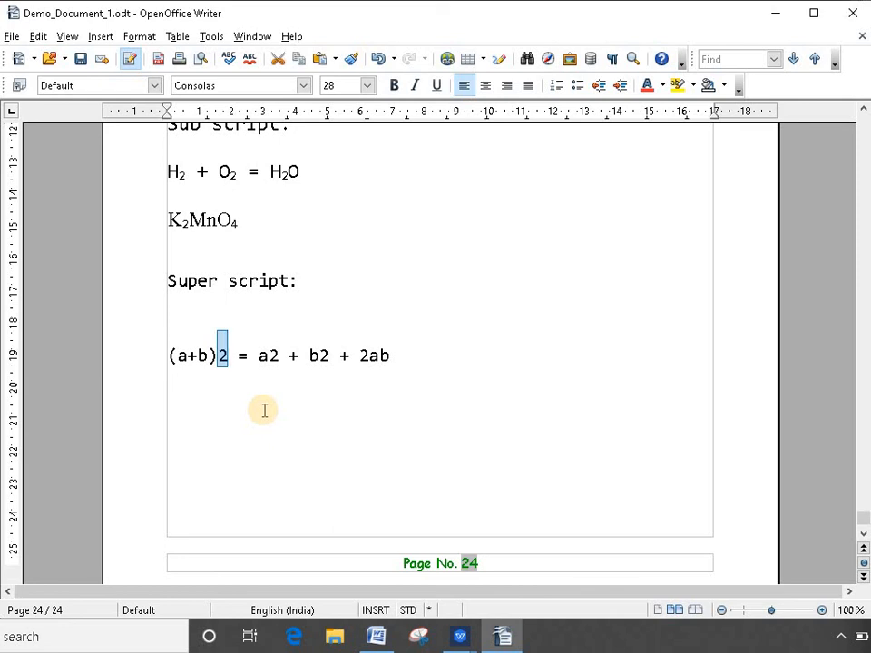
click(138, 37)
click(156, 80)
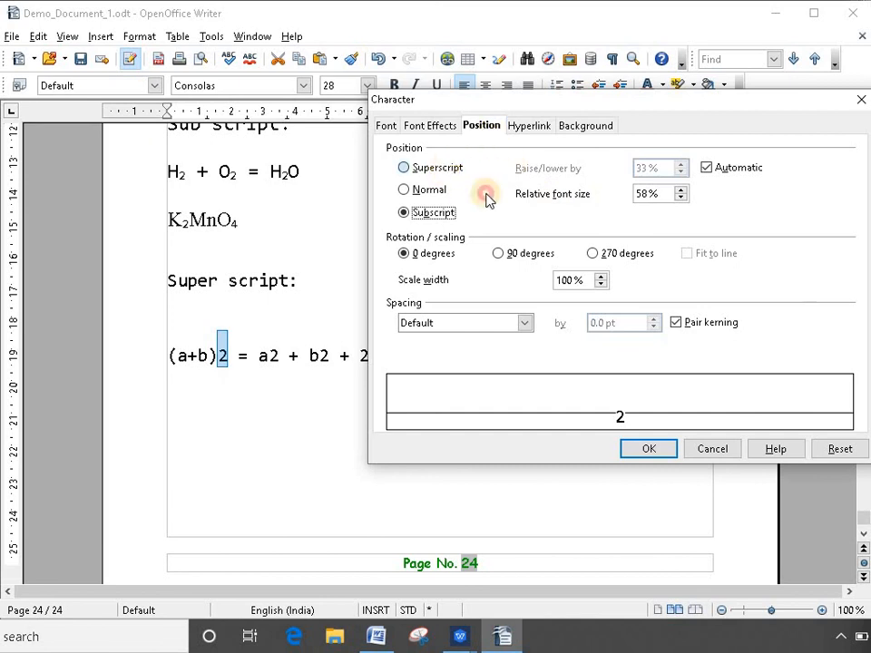
click(403, 167)
click(626, 447)
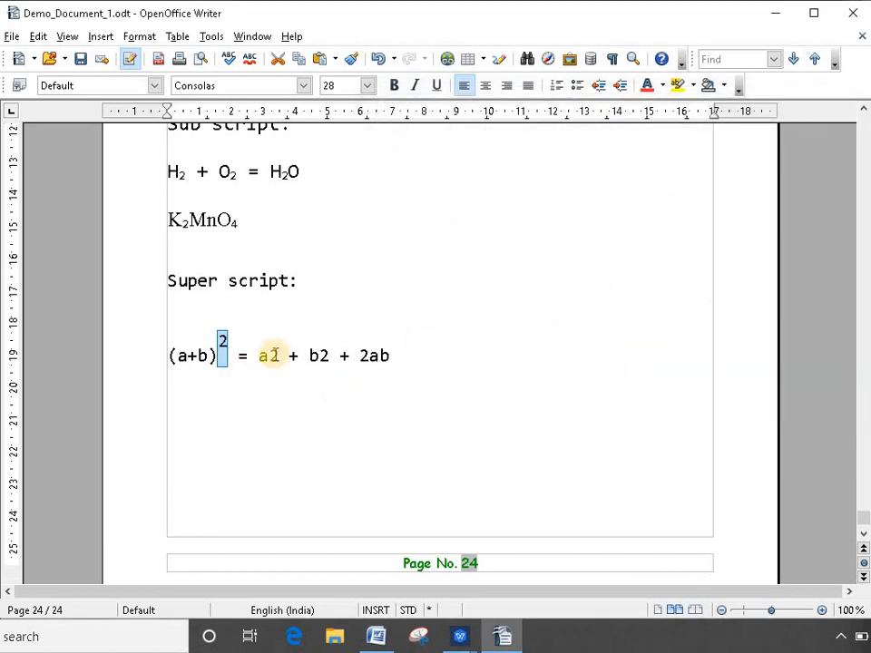
- Make the 2 in "a2" of the (a+b) formula superscript
drag(265, 355, 279, 356)
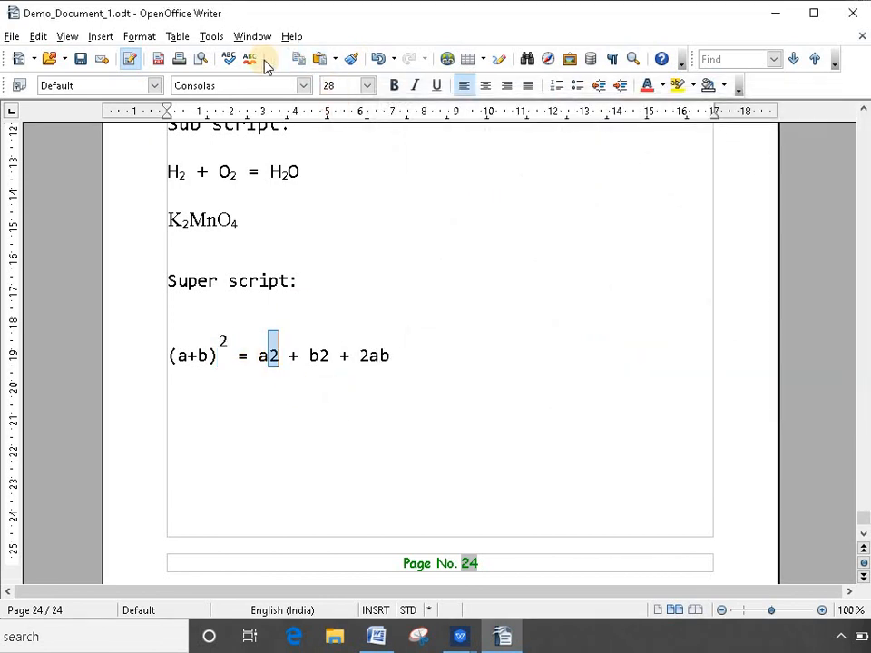
click(152, 37)
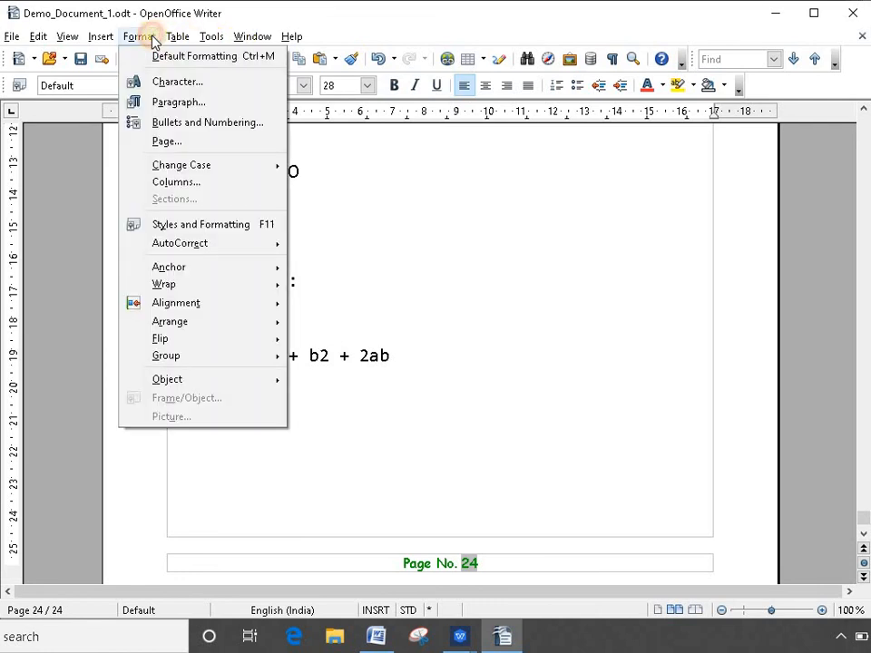
click(180, 84)
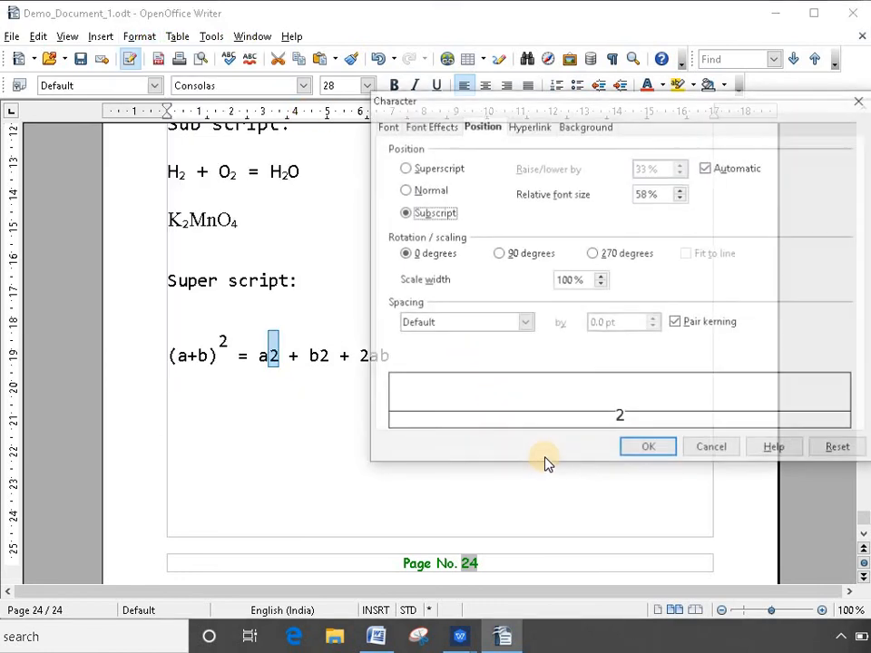
click(646, 451)
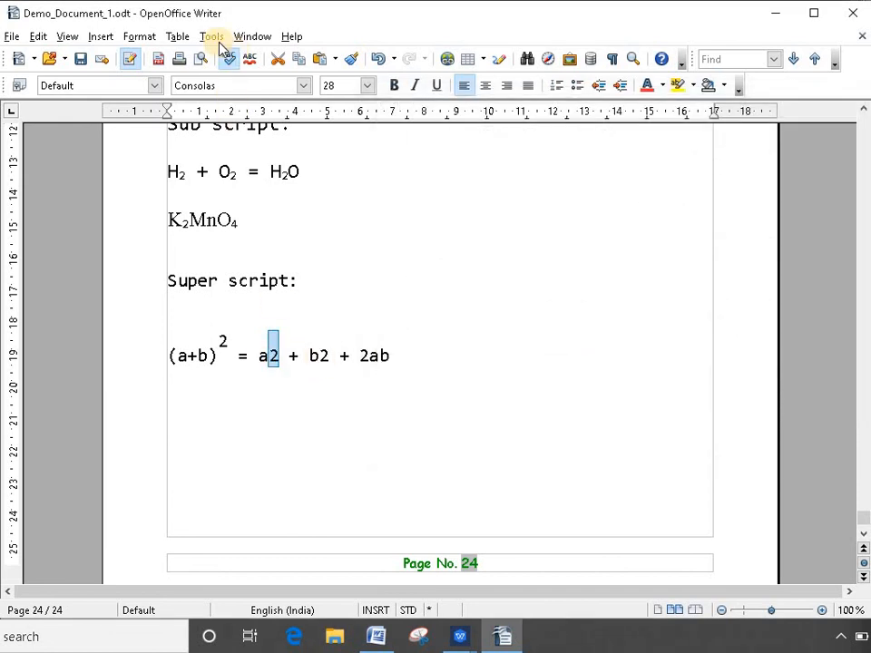
click(129, 36)
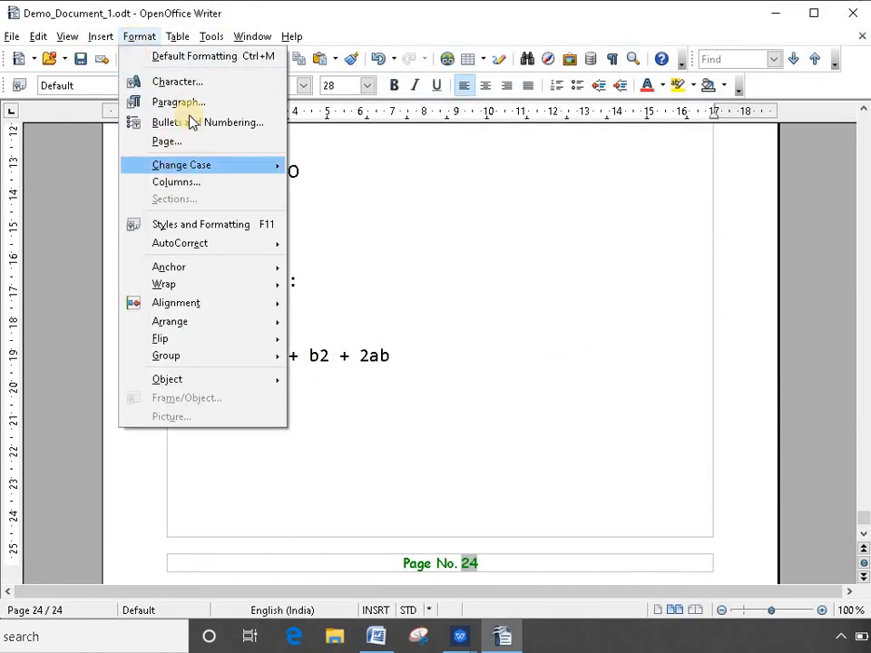
click(189, 82)
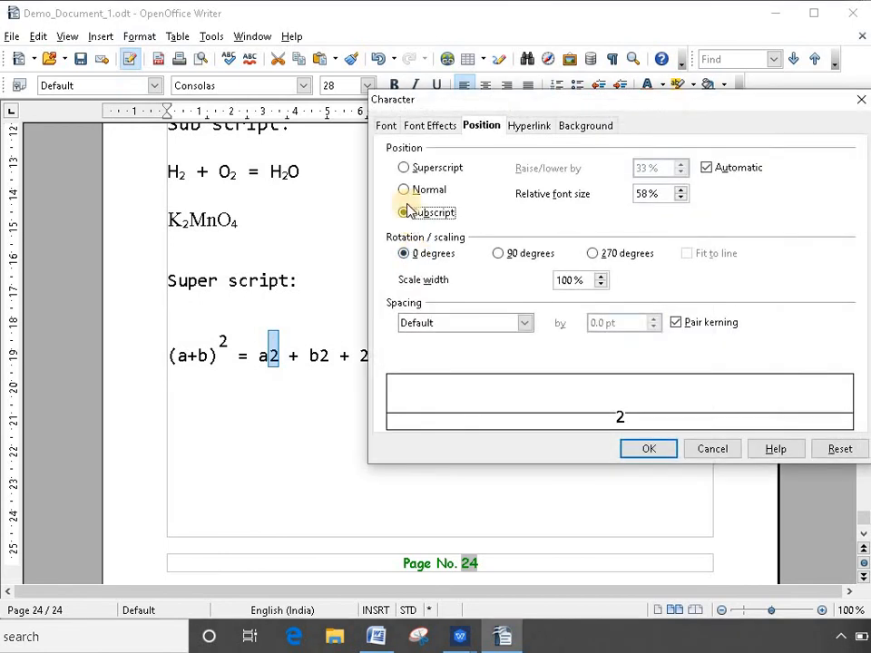
click(436, 169)
click(646, 447)
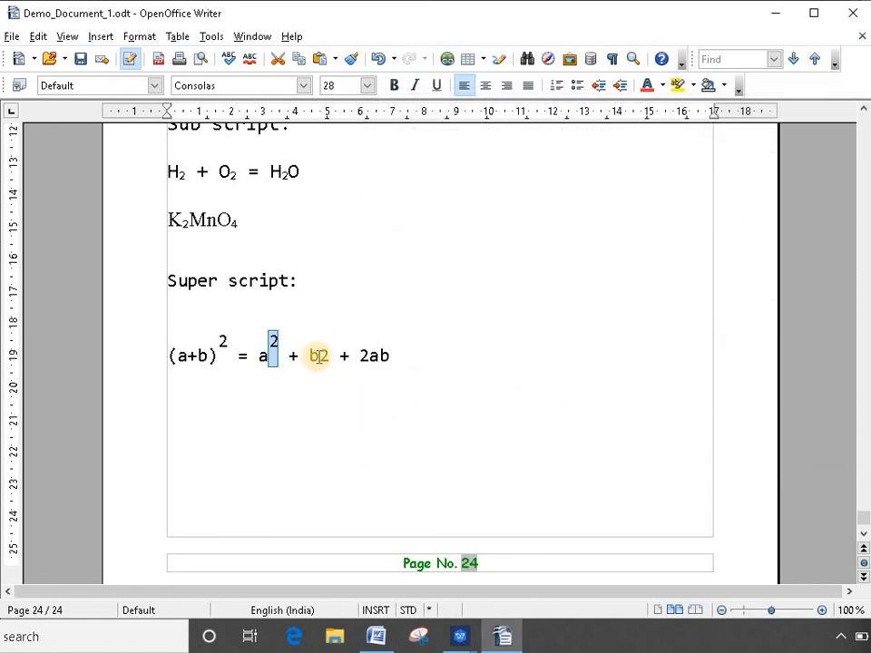
- Make the 2 in "b2" of the (a+b) formula superscript
drag(318, 356, 330, 356)
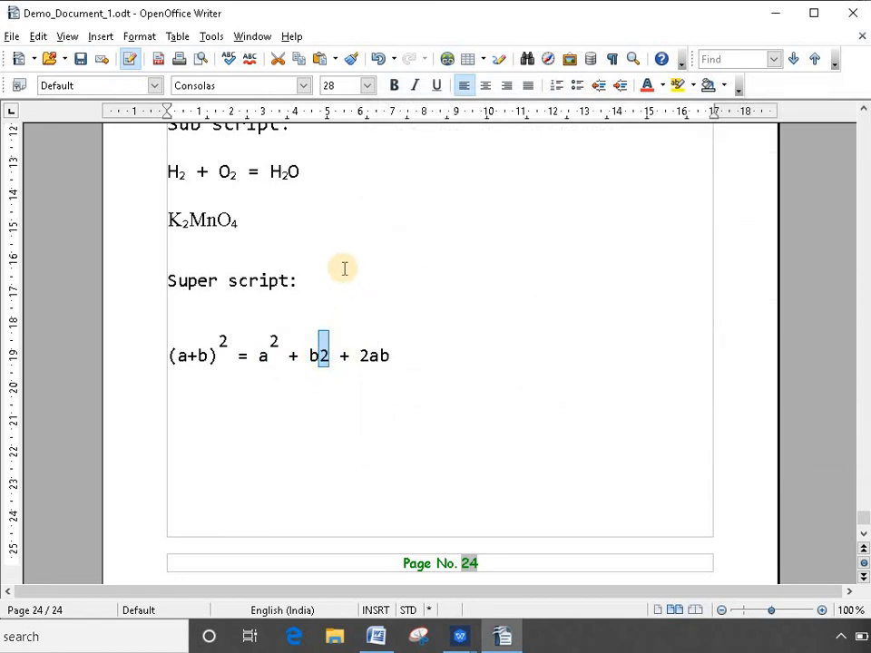
click(136, 37)
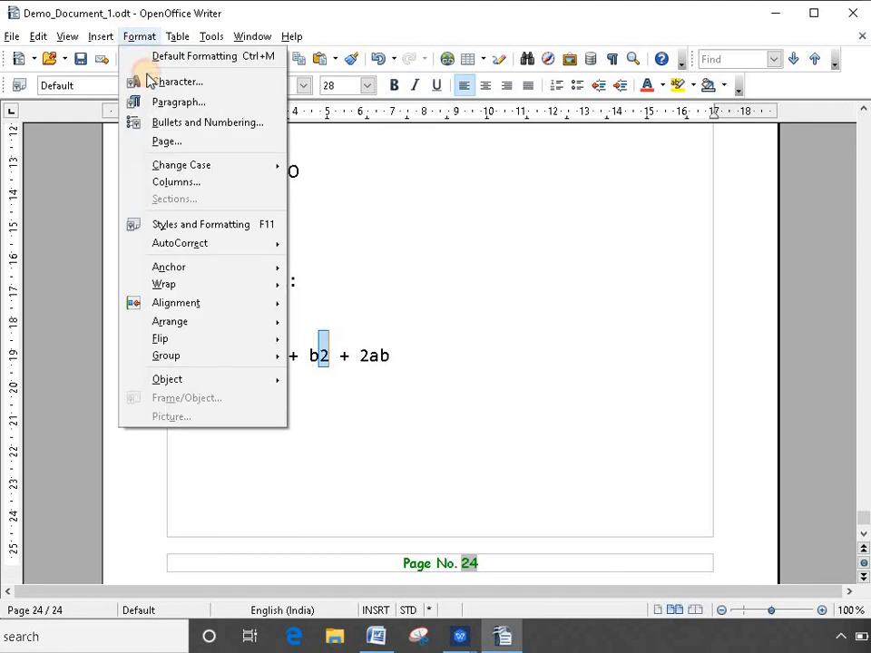
click(163, 82)
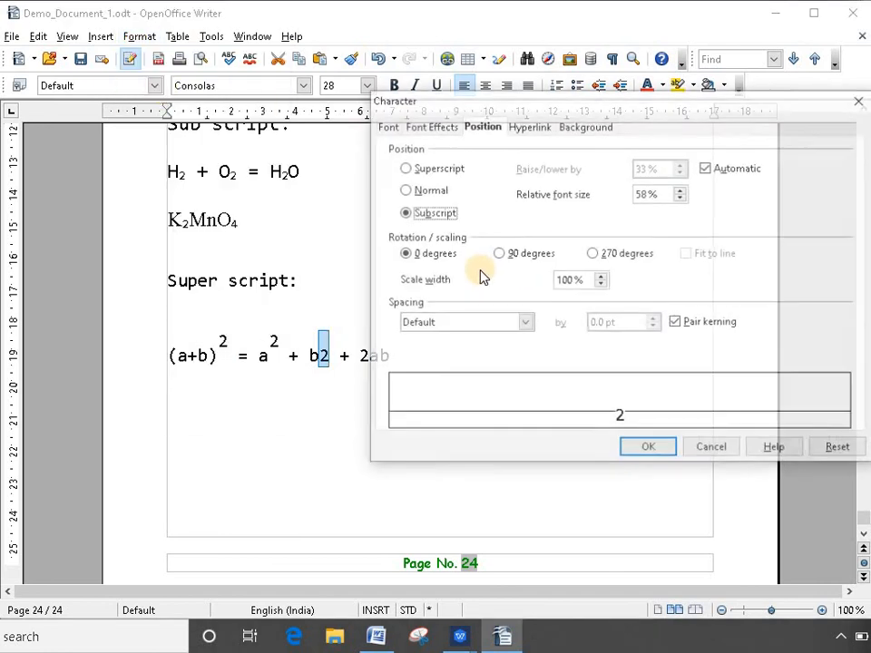
click(404, 168)
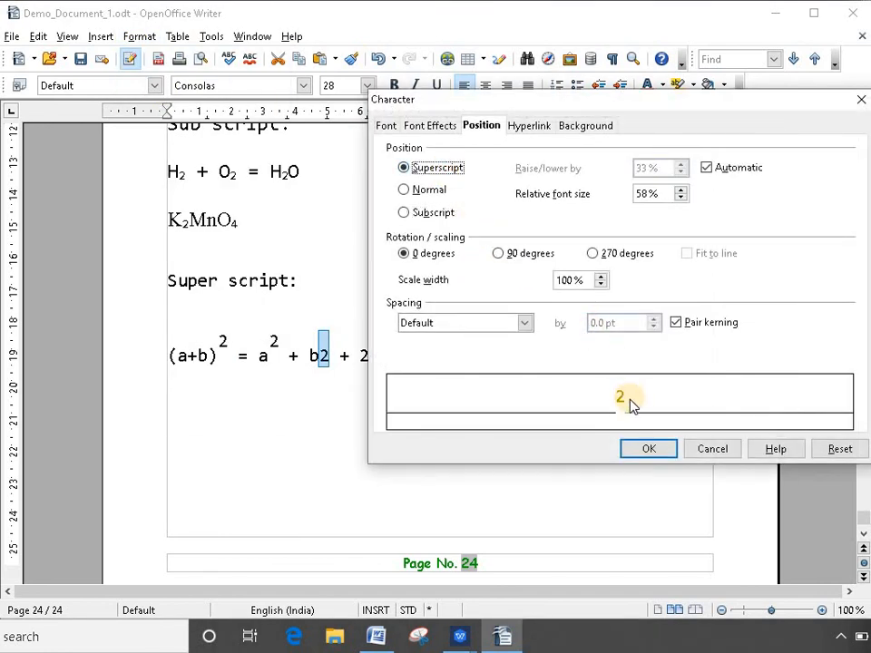
click(650, 449)
click(449, 375)
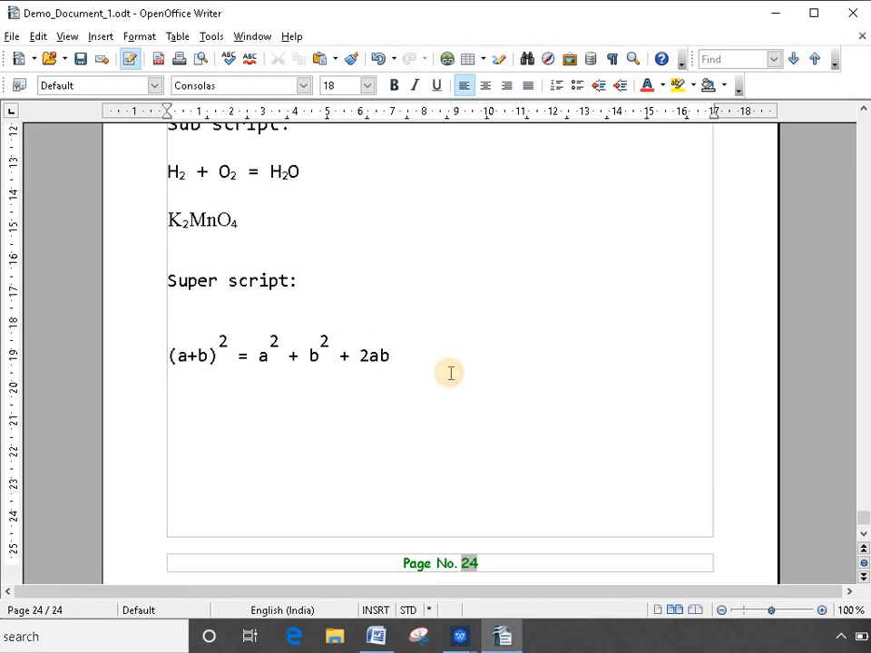
scroll(140, 334, up, 1)
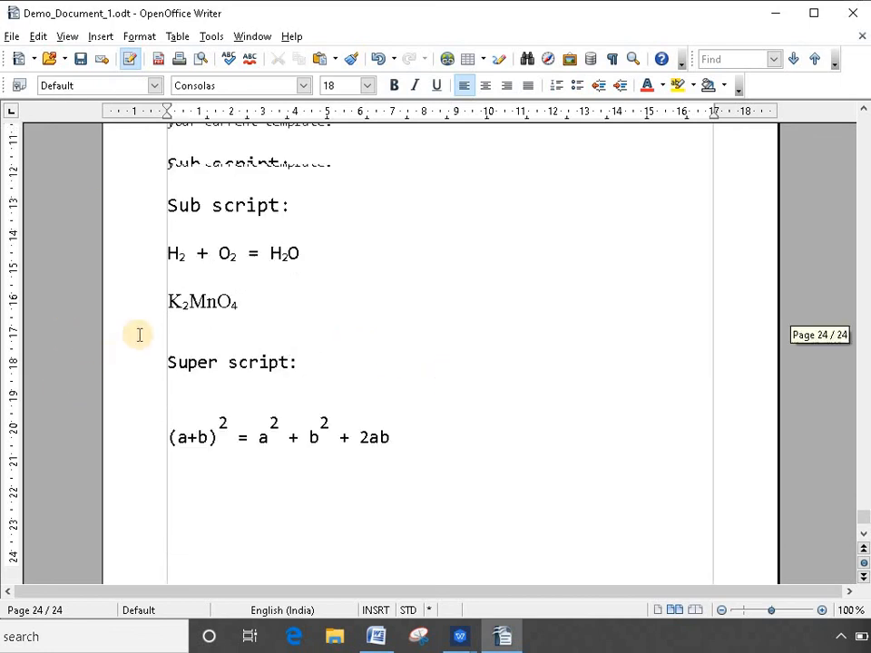
scroll(225, 468, down, 1)
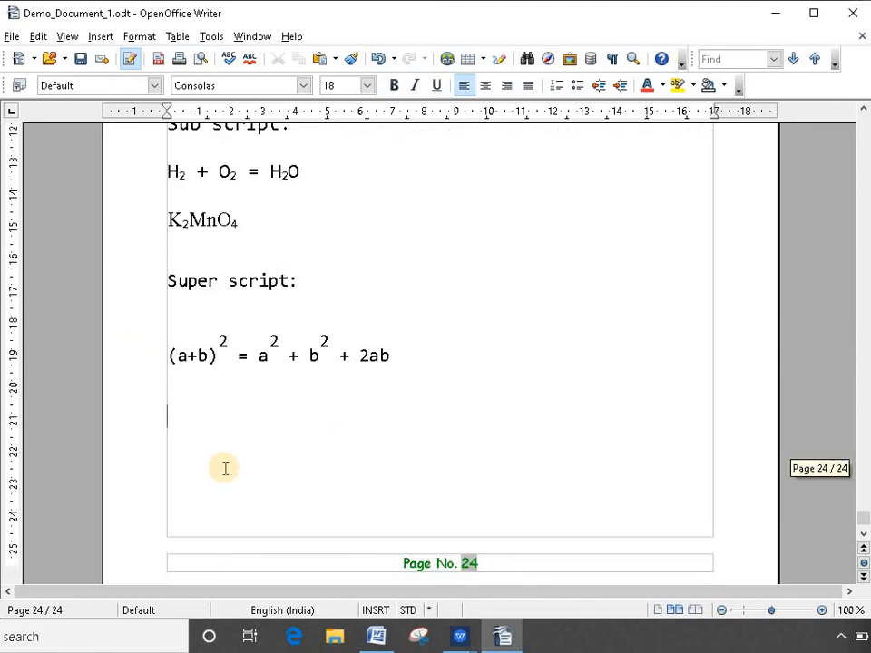